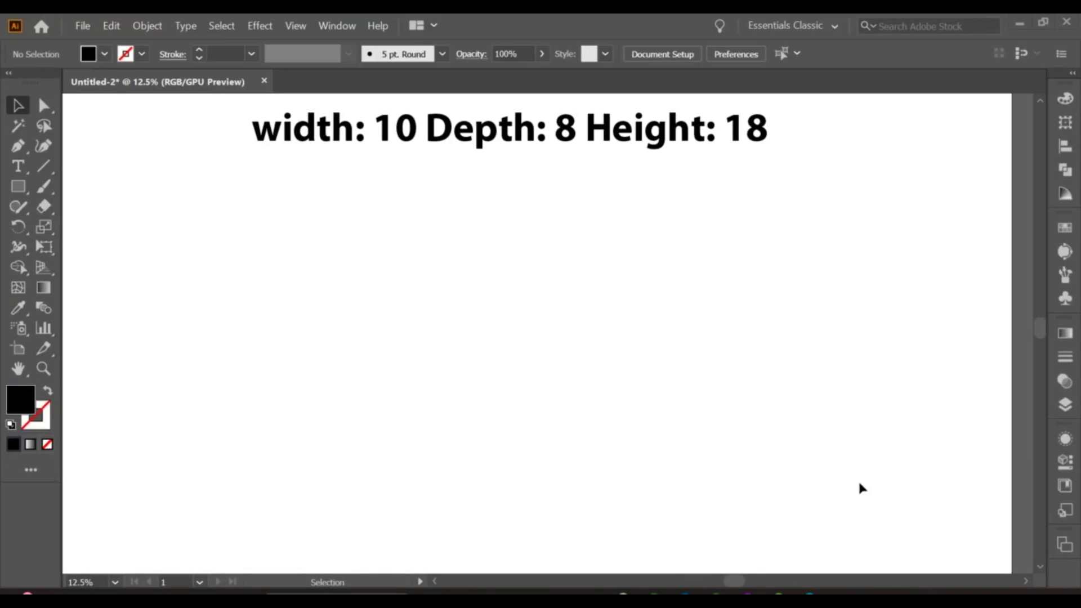
Draw a 10 by 18 in rectangle with a 7 pt outline.
{"action": "left_click", "coordinate": [18, 186]}
{"action": "left_click", "coordinate": [546, 367]}
{"action": "key", "text": "Tab"}
{"action": "type", "text": "1"}
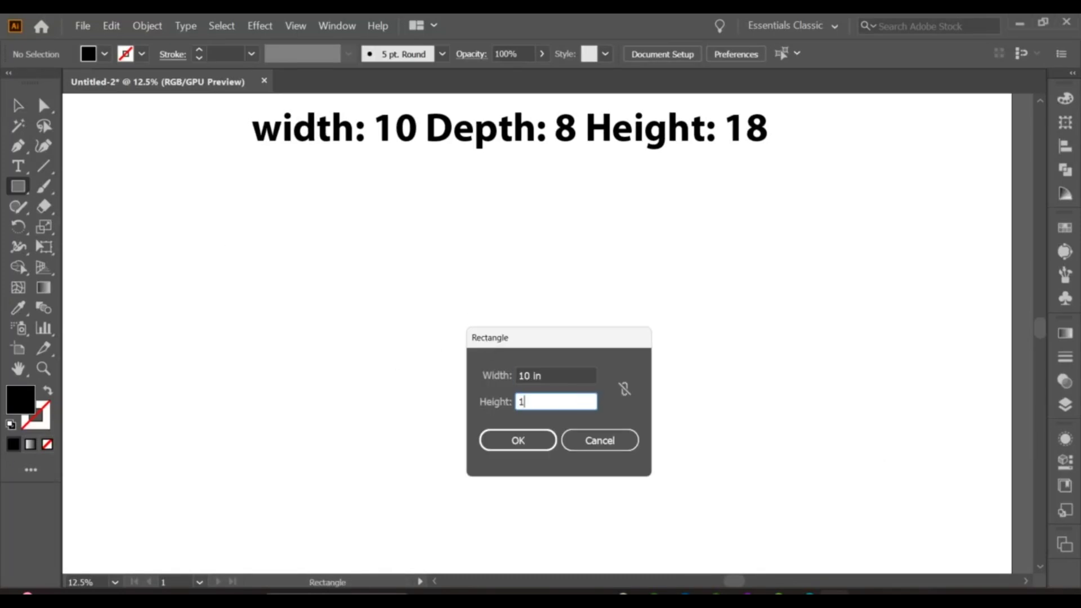
{"action": "type", "text": "8"}
{"action": "key", "text": "Return"}
{"action": "key", "text": "v"}
{"action": "left_click", "coordinate": [49, 390]}
{"action": "left_click", "coordinate": [202, 50]}
Resize the duplicated rectangle to 8 in wide in the Transform panel.
{"action": "mouse_move", "coordinate": [415, 229]}
{"action": "left_mouse_down"}
{"action": "mouse_move", "coordinate": [542, 335]}
{"action": "mouse_move", "coordinate": [519, 351]}
{"action": "mouse_move", "coordinate": [618, 352]}
{"action": "left_mouse_up"}
{"action": "left_click", "coordinate": [562, 342]}
{"action": "left_click", "coordinate": [111, 25]}
{"action": "key", "text": "Escape"}
{"action": "left_click", "coordinate": [748, 54]}
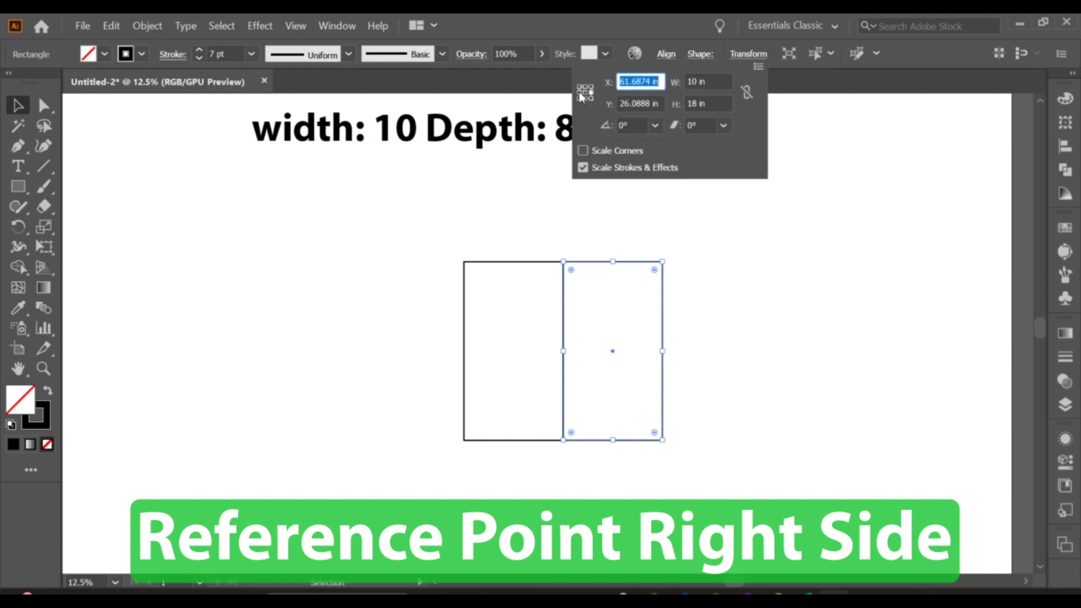
{"action": "left_click", "coordinate": [579, 92]}
{"action": "double_click", "coordinate": [707, 81]}
{"action": "type", "text": "8"}
{"action": "key", "text": "Return"}
Duplicate the panel pair alongside to make four panels, then move the row lower.
{"action": "left_click", "coordinate": [478, 234]}
{"action": "key", "text": "ctrl+a"}
{"action": "left_click_drag", "start_coordinate": [542, 346], "coordinate": [364, 346]}
{"action": "left_click", "coordinate": [695, 353]}
{"action": "key", "text": "ctrl+a"}
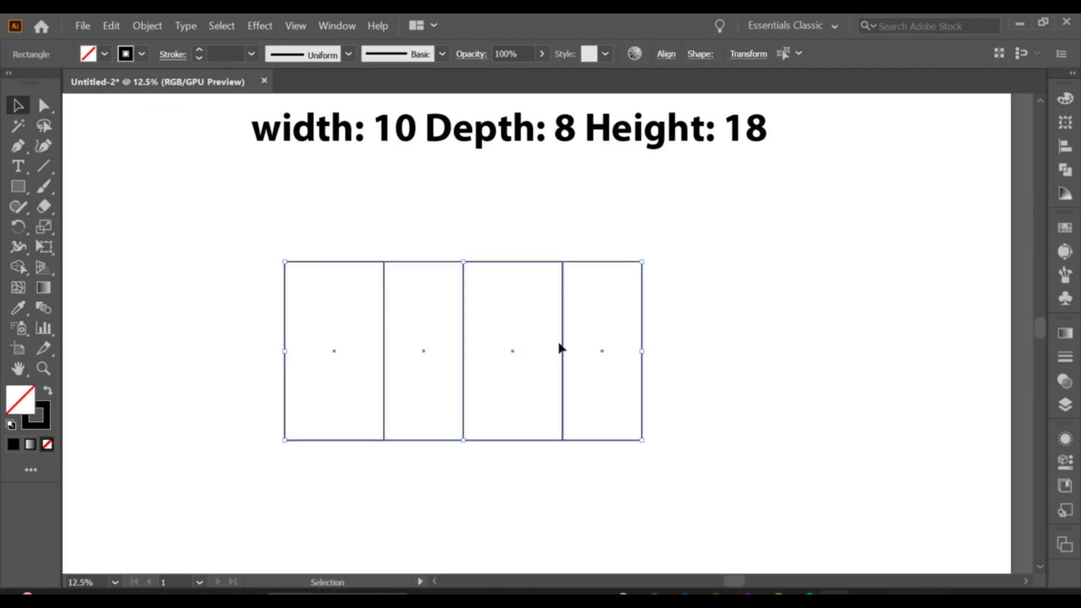
{"action": "left_click_drag", "start_coordinate": [560, 345], "coordinate": [580, 447]}
Copy the third panel upward and set the copy's height to 8 in.
{"action": "left_click_drag", "start_coordinate": [543, 543], "coordinate": [537, 363]}
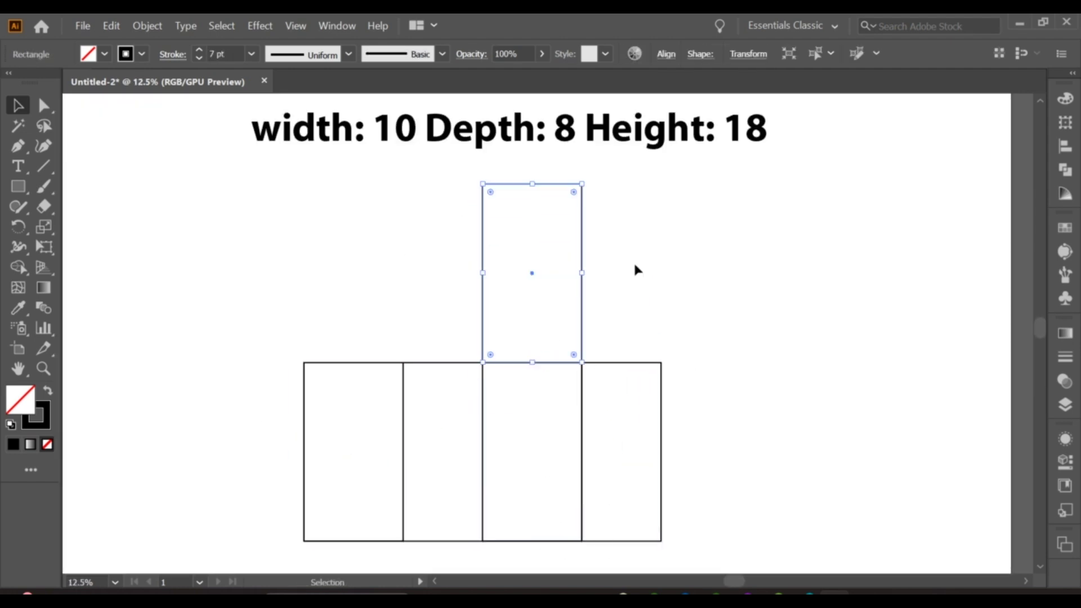
{"action": "left_click", "coordinate": [748, 54]}
{"action": "double_click", "coordinate": [698, 103]}
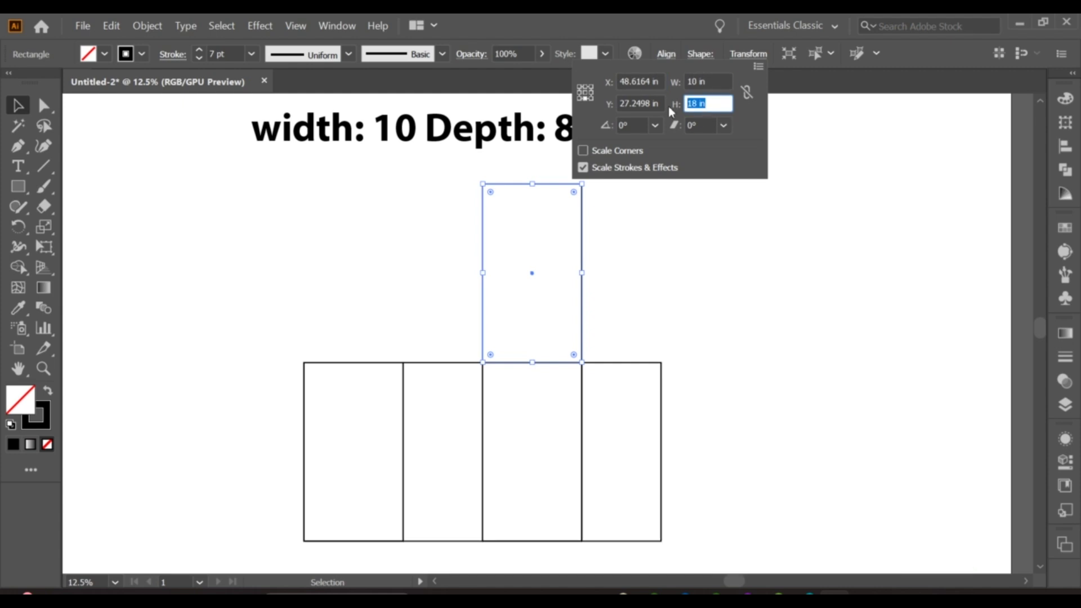
{"action": "type", "text": "8"}
{"action": "key", "text": "Return"}
{"action": "left_click", "coordinate": [617, 255]}
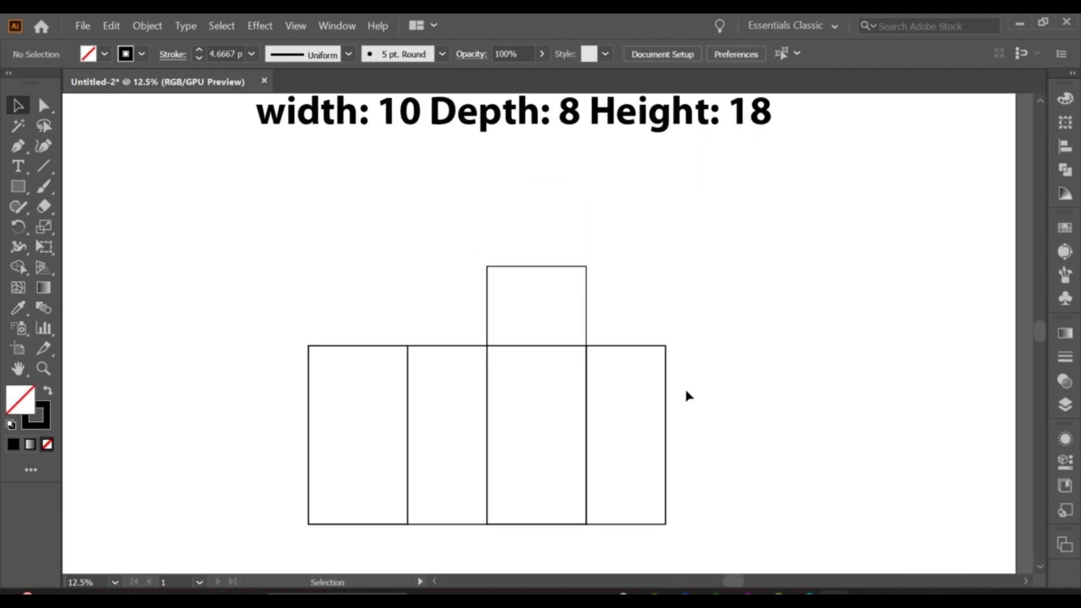
{"action": "left_click", "coordinate": [506, 332]}
{"action": "key", "text": "ctrl+a"}
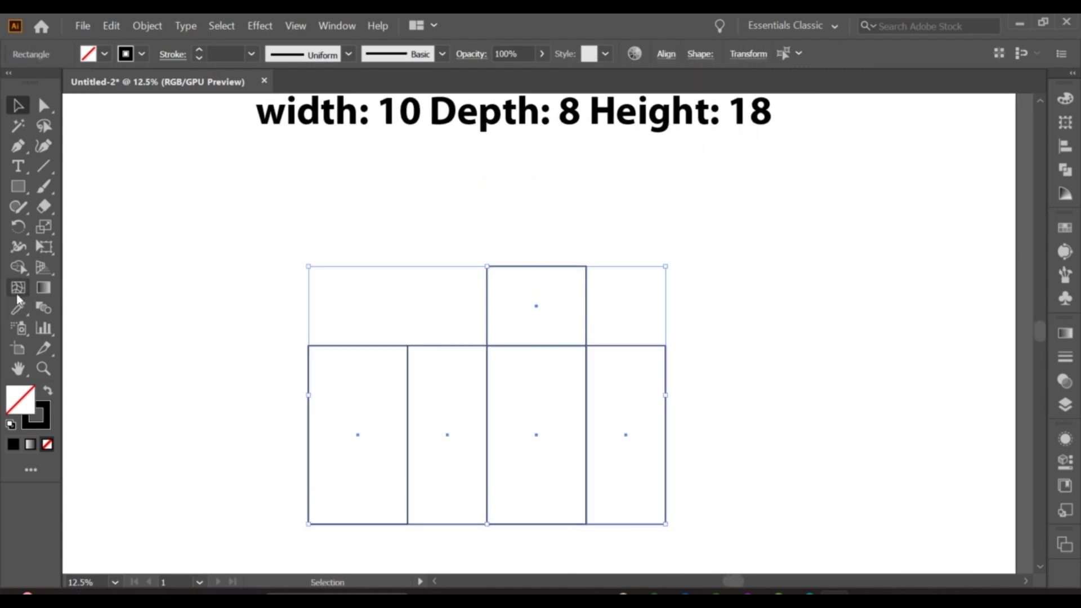
{"action": "left_click", "coordinate": [322, 217]}
{"action": "left_click_drag", "start_coordinate": [544, 384], "coordinate": [551, 363]}
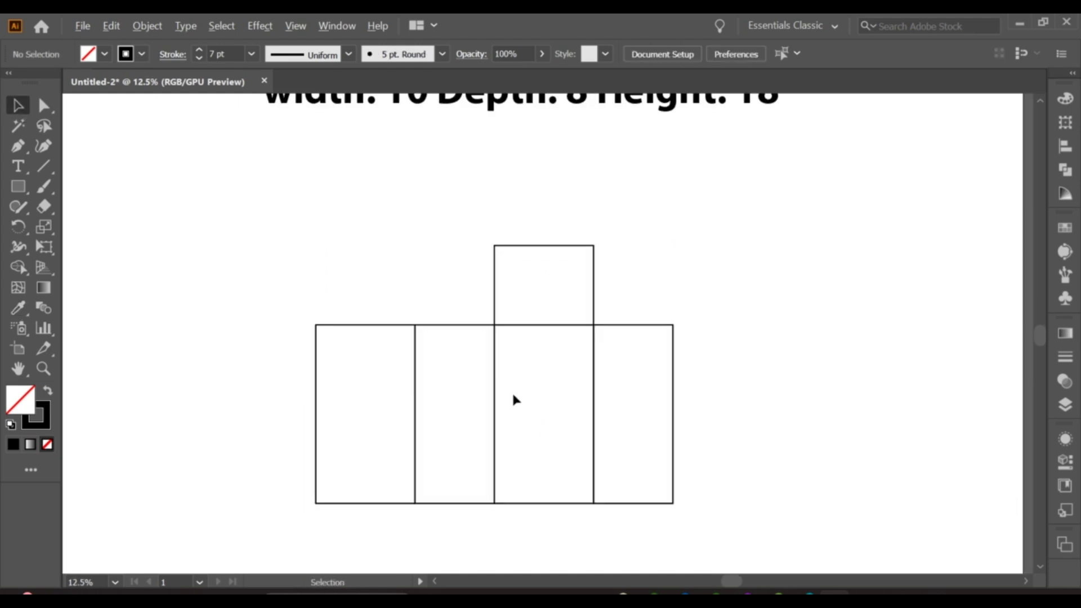
Copy the 8 in second panel above the fourth panel and align its vertical edges.
{"action": "mouse_move", "coordinate": [455, 504]}
{"action": "left_mouse_down"}
{"action": "mouse_move", "coordinate": [634, 326]}
{"action": "mouse_move", "coordinate": [676, 331]}
{"action": "left_mouse_up"}
{"action": "scroll", "coordinate": [632, 323], "scroll_direction": "up", "scroll_amount": 2}
{"action": "key", "text": "ctrl+shift+a"}
{"action": "scroll", "coordinate": [709, 343], "scroll_direction": "up", "scroll_amount": 3}
{"action": "left_click", "coordinate": [664, 313]}
{"action": "scroll", "coordinate": [596, 349], "scroll_direction": "down", "scroll_amount": 4}
{"action": "key", "text": "ctrl+shift+a"}
{"action": "scroll", "coordinate": [635, 376], "scroll_direction": "up", "scroll_amount": 3}
{"action": "scroll", "coordinate": [377, 355], "scroll_direction": "up", "scroll_amount": 3}
{"action": "left_click_drag", "start_coordinate": [414, 388], "coordinate": [414, 393]}
{"action": "left_click", "coordinate": [415, 370]}
{"action": "scroll", "coordinate": [394, 304], "scroll_direction": "up", "scroll_amount": 5}
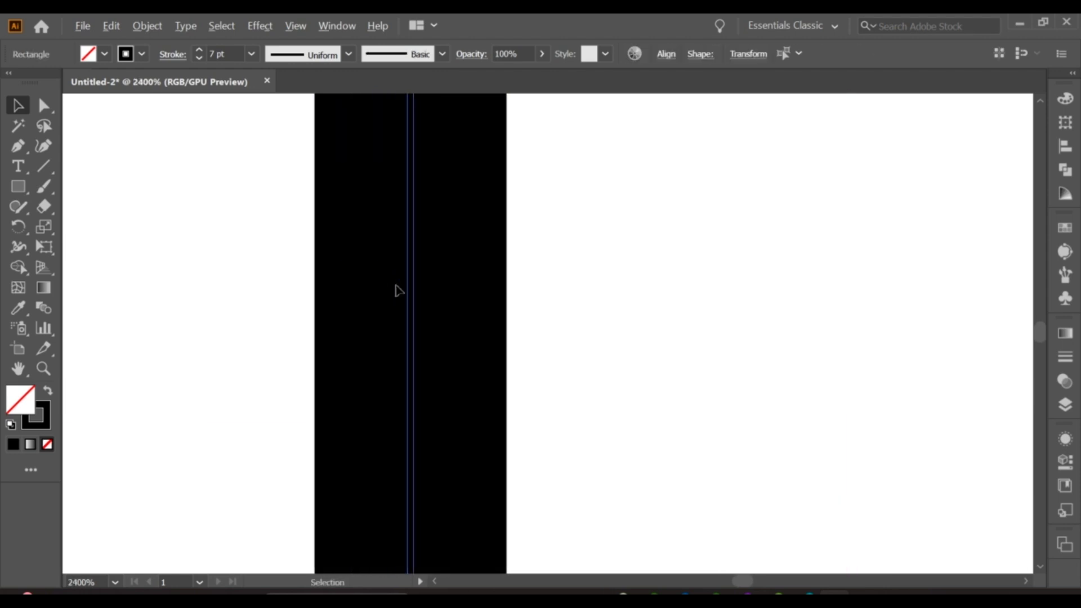
{"action": "left_click_drag", "start_coordinate": [411, 349], "coordinate": [400, 355]}
{"action": "scroll", "coordinate": [406, 356], "scroll_direction": "down", "scroll_amount": 3}
Show the grid, turn on snapping, and line up the flap's edge with its neighbour.
{"action": "left_click", "coordinate": [296, 25]}
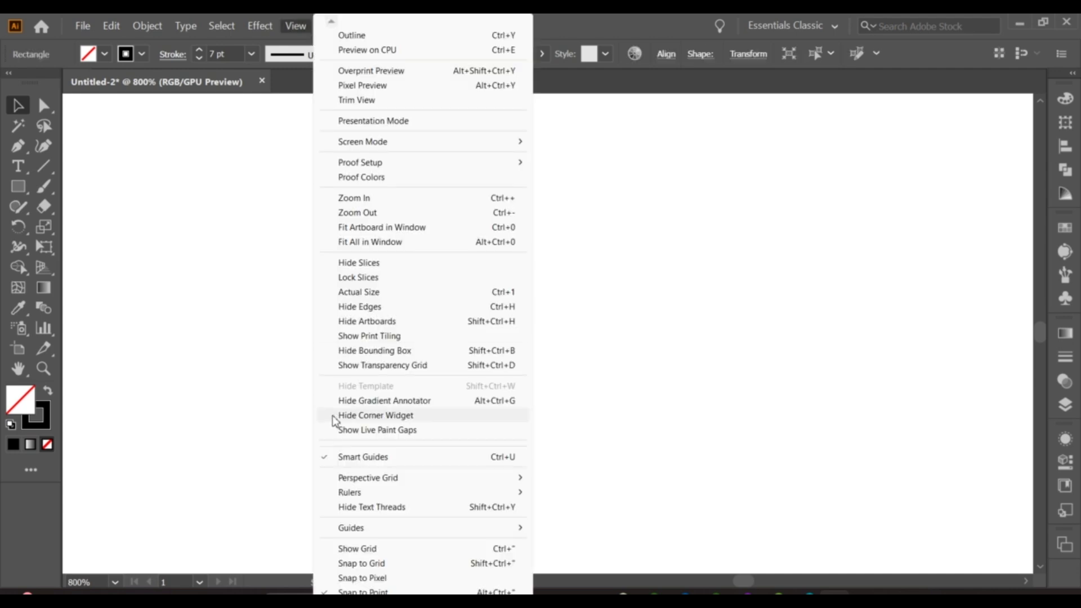
{"action": "left_click", "coordinate": [338, 548]}
{"action": "scroll", "coordinate": [387, 414], "scroll_direction": "down", "scroll_amount": 3}
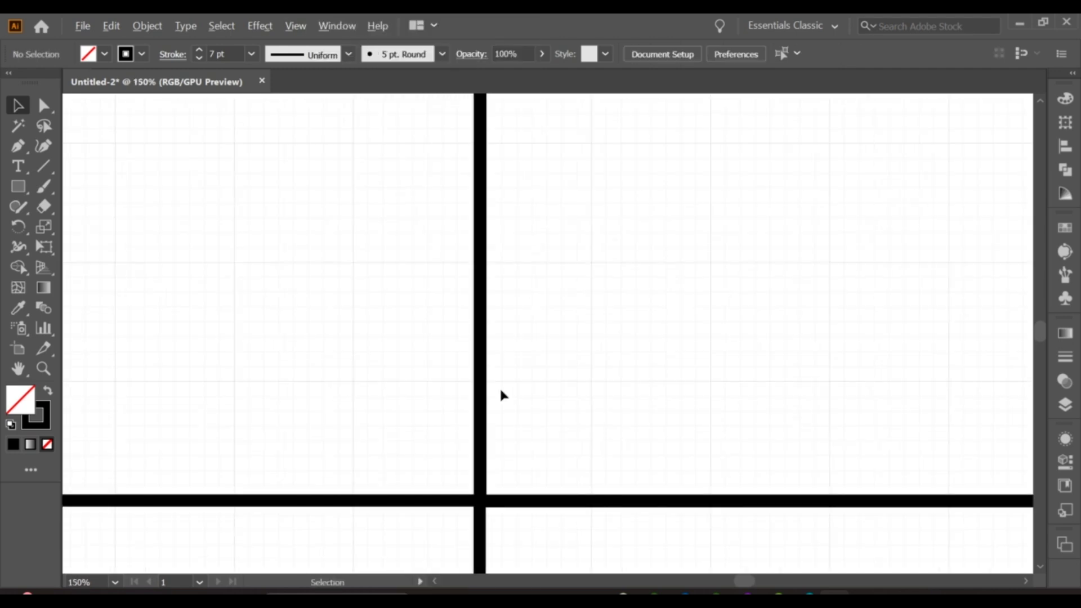
{"action": "scroll", "coordinate": [498, 355], "scroll_direction": "up", "scroll_amount": 2}
{"action": "left_click_drag", "start_coordinate": [455, 373], "coordinate": [459, 370]}
{"action": "left_click", "coordinate": [295, 26]}
{"action": "left_click", "coordinate": [333, 564]}
{"action": "left_click", "coordinate": [514, 355]}
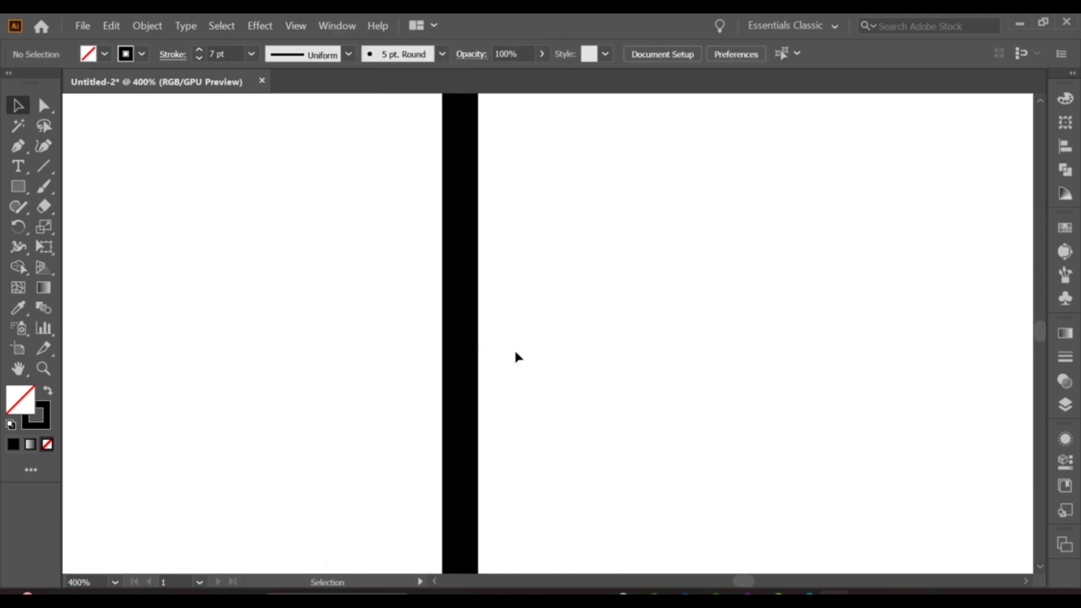
{"action": "scroll", "coordinate": [515, 355], "scroll_direction": "down", "scroll_amount": 1}
Adjust the snapping options and snap the flap onto the fourth panel's corner.
{"action": "left_click", "coordinate": [507, 438]}
{"action": "left_click_drag", "start_coordinate": [557, 448], "coordinate": [563, 466]}
{"action": "left_click", "coordinate": [573, 451]}
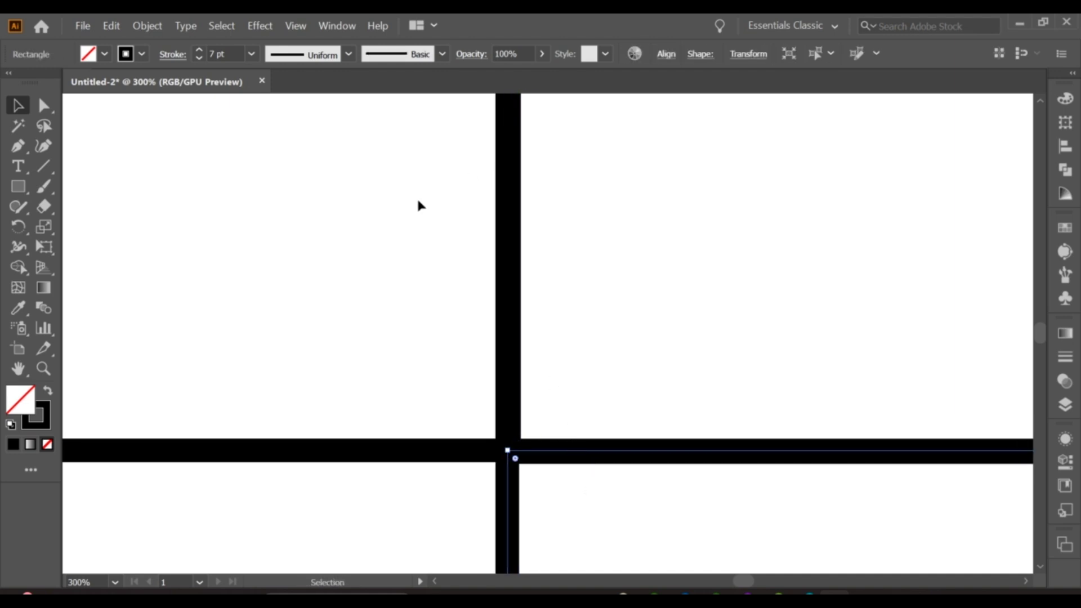
{"action": "left_click", "coordinate": [419, 205]}
{"action": "left_click", "coordinate": [295, 25]}
{"action": "left_click", "coordinate": [383, 349]}
{"action": "left_click", "coordinate": [295, 26]}
{"action": "left_click", "coordinate": [338, 586]}
{"action": "mouse_move", "coordinate": [590, 455]}
{"action": "left_mouse_down"}
{"action": "mouse_move", "coordinate": [599, 443]}
{"action": "mouse_move", "coordinate": [586, 417]}
{"action": "left_mouse_up"}
Shorten the flap from its top edge and give it the thick 7 pt outline style.
{"action": "scroll", "coordinate": [590, 454], "scroll_direction": "up", "scroll_amount": 2}
{"action": "scroll", "coordinate": [600, 443], "scroll_direction": "up", "scroll_amount": 1}
{"action": "scroll", "coordinate": [669, 300], "scroll_direction": "down", "scroll_amount": 4}
{"action": "scroll", "coordinate": [767, 334], "scroll_direction": "down", "scroll_amount": 3}
{"action": "mouse_move", "coordinate": [591, 201]}
{"action": "left_mouse_down"}
{"action": "mouse_move", "coordinate": [574, 275]}
{"action": "mouse_move", "coordinate": [574, 384]}
{"action": "left_mouse_up"}
{"action": "scroll", "coordinate": [700, 379], "scroll_direction": "down", "scroll_amount": 3}
{"action": "left_click_drag", "start_coordinate": [615, 296], "coordinate": [616, 270]}
{"action": "left_click", "coordinate": [535, 285]}
{"action": "left_click", "coordinate": [620, 271]}
{"action": "key", "text": "i"}
{"action": "left_click", "coordinate": [471, 236]}
{"action": "key", "text": "v"}
{"action": "left_click", "coordinate": [241, 153]}
Copy the top panel upward and set the copy's height to 1.5 in.
{"action": "left_click_drag", "start_coordinate": [521, 349], "coordinate": [512, 249]}
{"action": "left_click", "coordinate": [748, 54]}
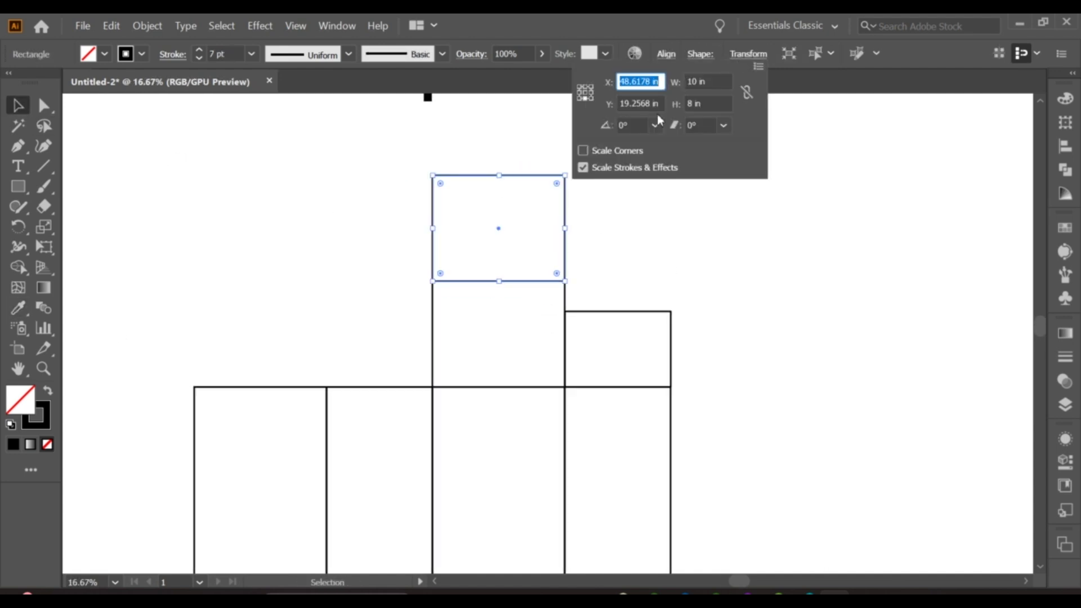
{"action": "left_click", "coordinate": [748, 56]}
{"action": "double_click", "coordinate": [690, 106]}
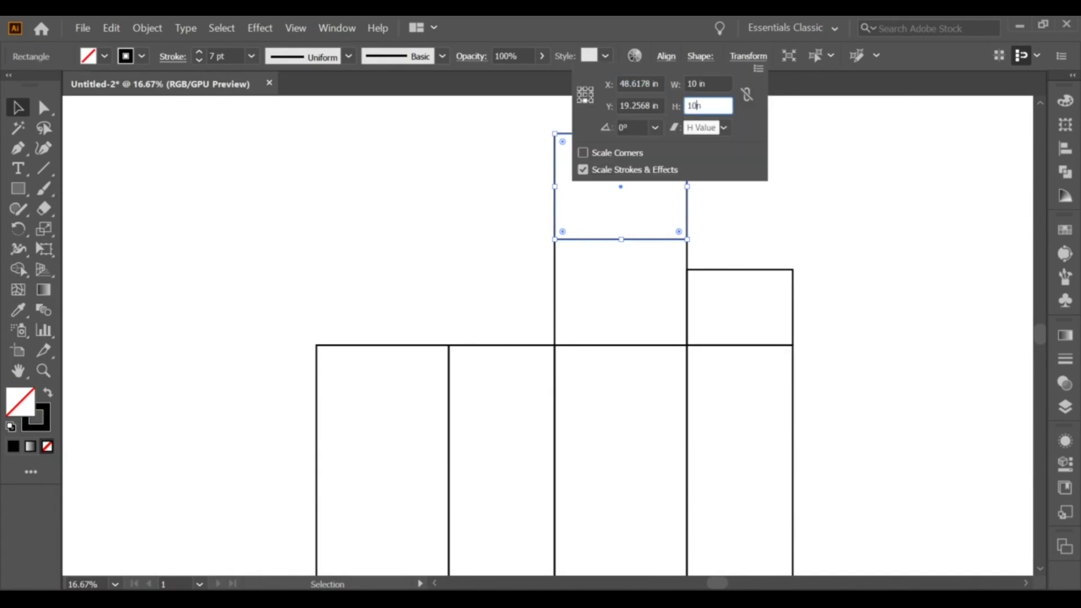
{"action": "key", "text": "Return"}
{"action": "key", "text": "ctrl+plus"}
{"action": "key", "text": "ctrl+plus"}
{"action": "key", "text": "ctrl+plus"}
Give the strip the thick outline style and round its top corners.
{"action": "key", "text": "i"}
{"action": "left_click", "coordinate": [366, 362]}
{"action": "key", "text": "v"}
{"action": "left_click", "coordinate": [164, 179]}
{"action": "key", "text": "a"}
{"action": "left_click", "coordinate": [760, 247]}
{"action": "left_click_drag", "start_coordinate": [752, 259], "coordinate": [717, 234]}
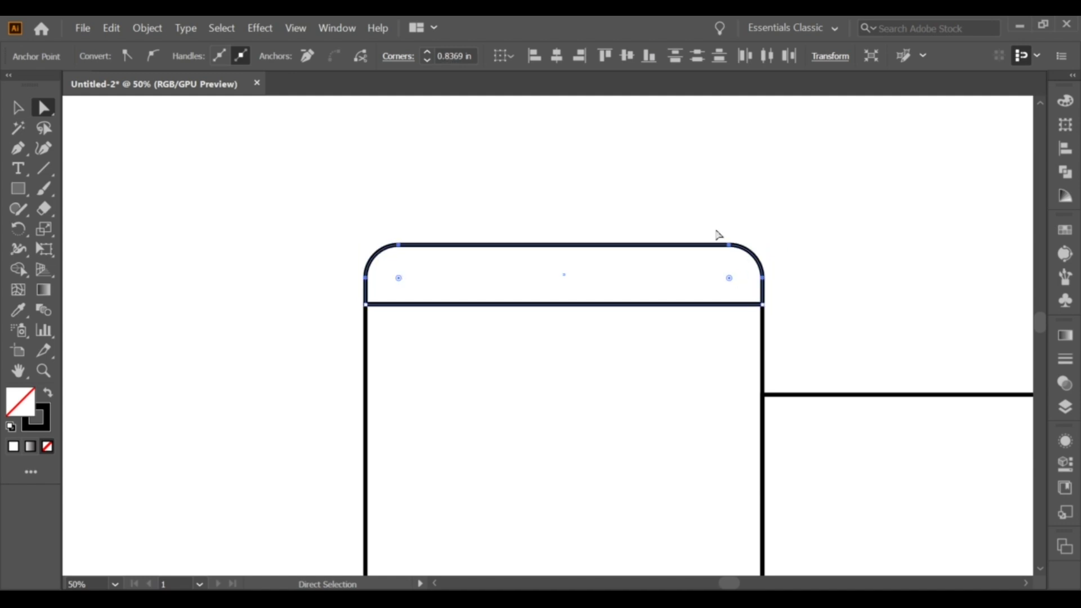
{"action": "key", "text": "ctrl+minus"}
{"action": "key", "text": "ctrl+minus"}
{"action": "key", "text": "ctrl+minus"}
{"action": "key", "text": "ctrl+plus"}
Begin a small marker rectangle, entering its width in the Rectangle dialog.
{"action": "key", "text": "m"}
{"action": "left_click", "coordinate": [569, 317]}
{"action": "type", "text": "1"}
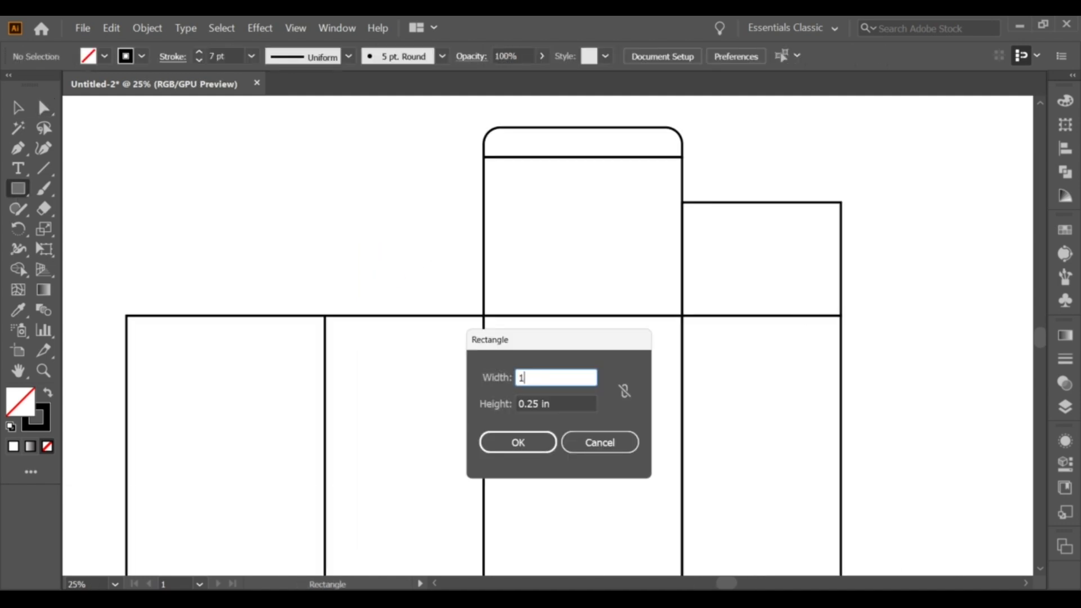
Create a 0.5 in square and place it at the panel's line corner.
{"action": "key", "text": "Tab"}
{"action": "type", "text": "0.5"}
{"action": "key", "text": "Return"}
{"action": "key", "text": "v"}
{"action": "key", "text": "ctrl+plus"}
{"action": "left_click", "coordinate": [599, 265]}
{"action": "key", "text": "ctrl+plus"}
{"action": "mouse_move", "coordinate": [522, 290]}
{"action": "left_mouse_down"}
{"action": "mouse_move", "coordinate": [704, 361]}
{"action": "mouse_move", "coordinate": [297, 362]}
{"action": "left_mouse_up"}
Copy the square, give it the outline style, and set its height to 0.25 in.
{"action": "left_click", "coordinate": [735, 372]}
{"action": "key", "text": "i"}
{"action": "left_click", "coordinate": [724, 278]}
{"action": "key", "text": "v"}
{"action": "left_click", "coordinate": [345, 324]}
{"action": "left_click", "coordinate": [308, 362]}
{"action": "left_click", "coordinate": [748, 55]}
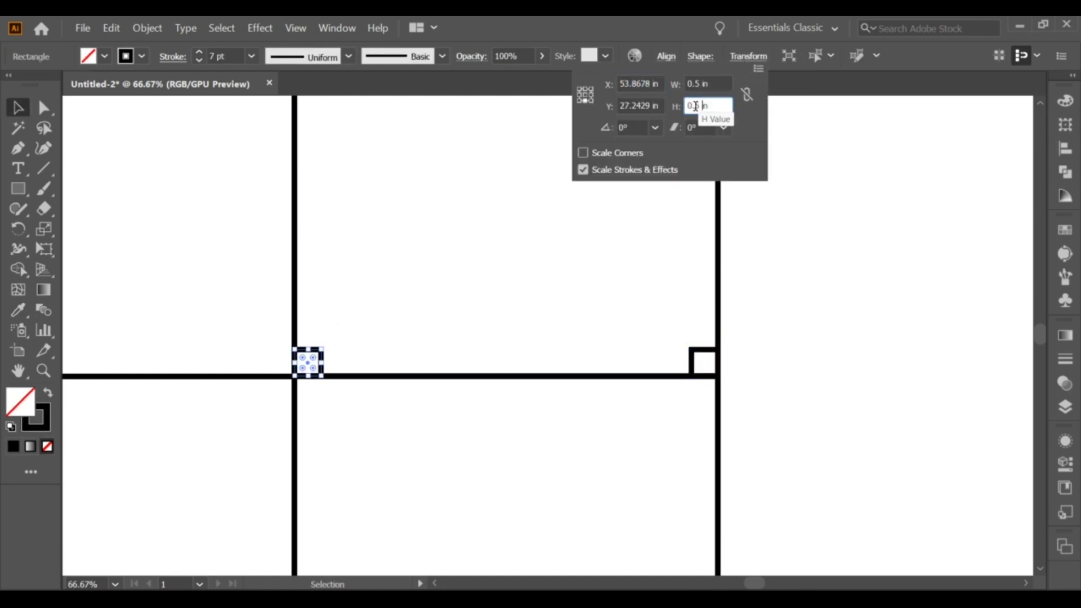
{"action": "type", "text": "0.25"}
{"action": "key", "text": "Return"}
Copy the 0.25 in marker to the right line's corner, resting on the lower bar.
{"action": "mouse_move", "coordinate": [308, 369]}
{"action": "left_mouse_down"}
{"action": "mouse_move", "coordinate": [673, 311]}
{"action": "mouse_move", "coordinate": [702, 344]}
{"action": "left_mouse_up"}
{"action": "key", "text": "ctrl+plus"}
{"action": "key", "text": "ctrl+plus"}
{"action": "key", "text": "ctrl+plus"}
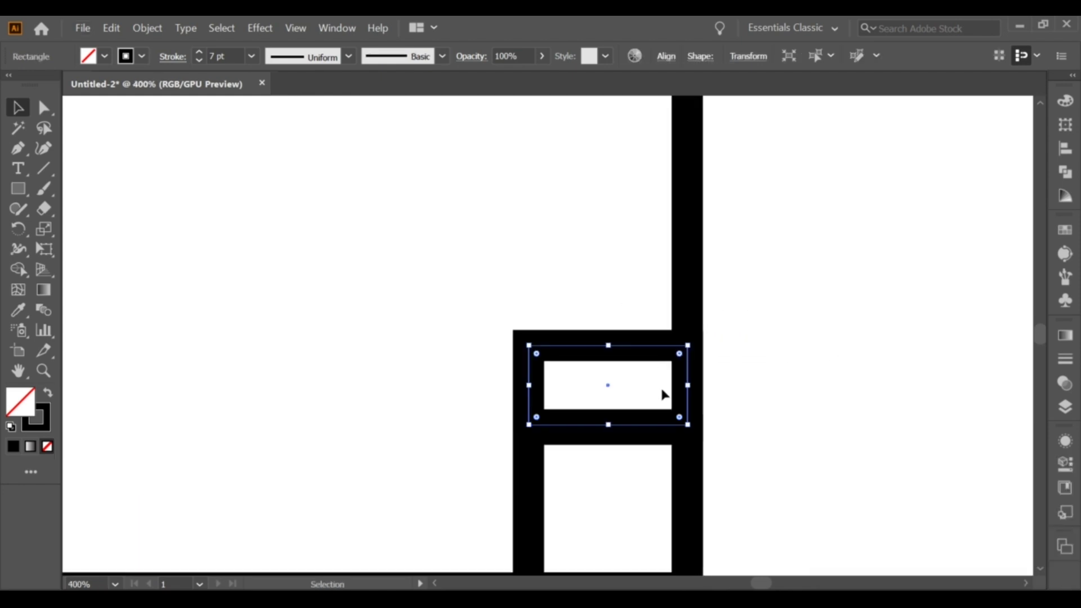
{"action": "left_click", "coordinate": [664, 394]}
{"action": "left_click_drag", "start_coordinate": [642, 430], "coordinate": [652, 436]}
{"action": "left_click", "coordinate": [754, 376]}
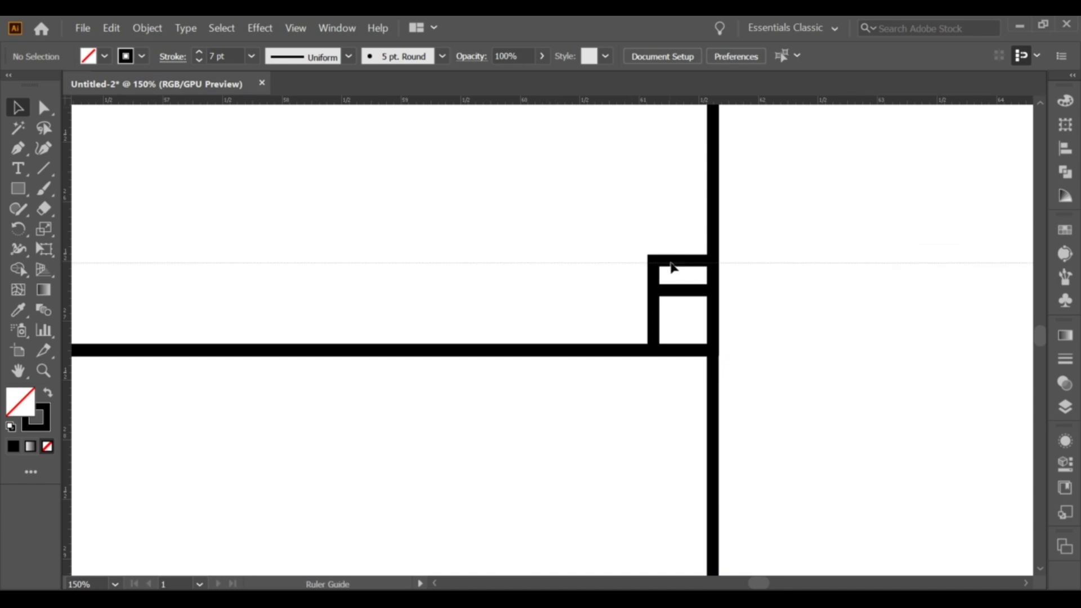
Drag horizontal ruler guides to line up with the marker edges.
{"action": "left_click_drag", "start_coordinate": [670, 101], "coordinate": [427, 291]}
{"action": "scroll", "coordinate": [232, 266], "scroll_direction": "left", "scroll_amount": 7}
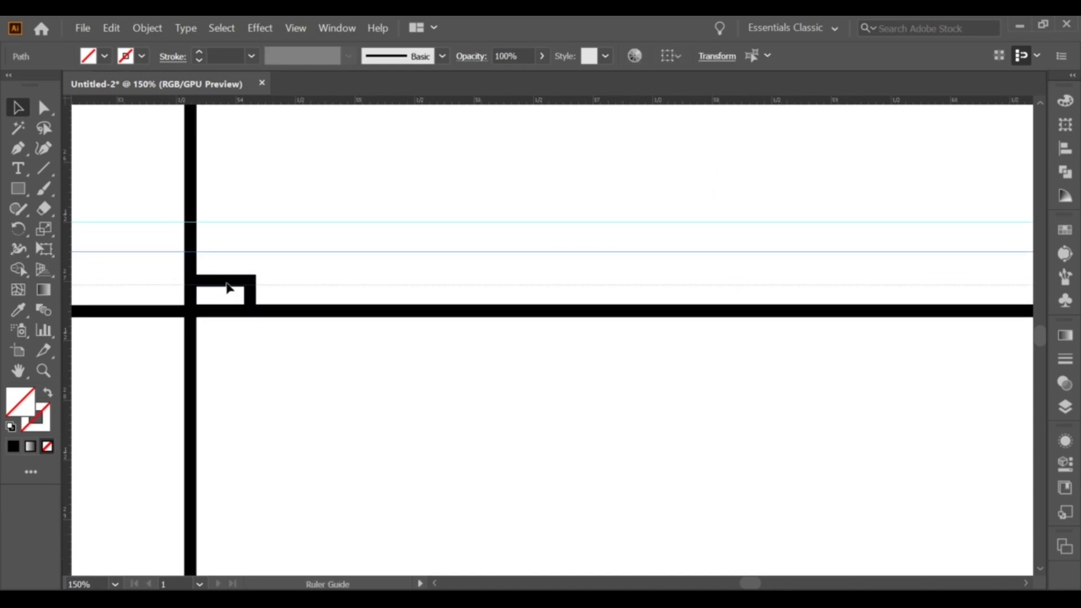
{"action": "scroll", "coordinate": [262, 275], "scroll_direction": "up", "scroll_amount": 3}
{"action": "left_click_drag", "start_coordinate": [309, 285], "coordinate": [248, 300]}
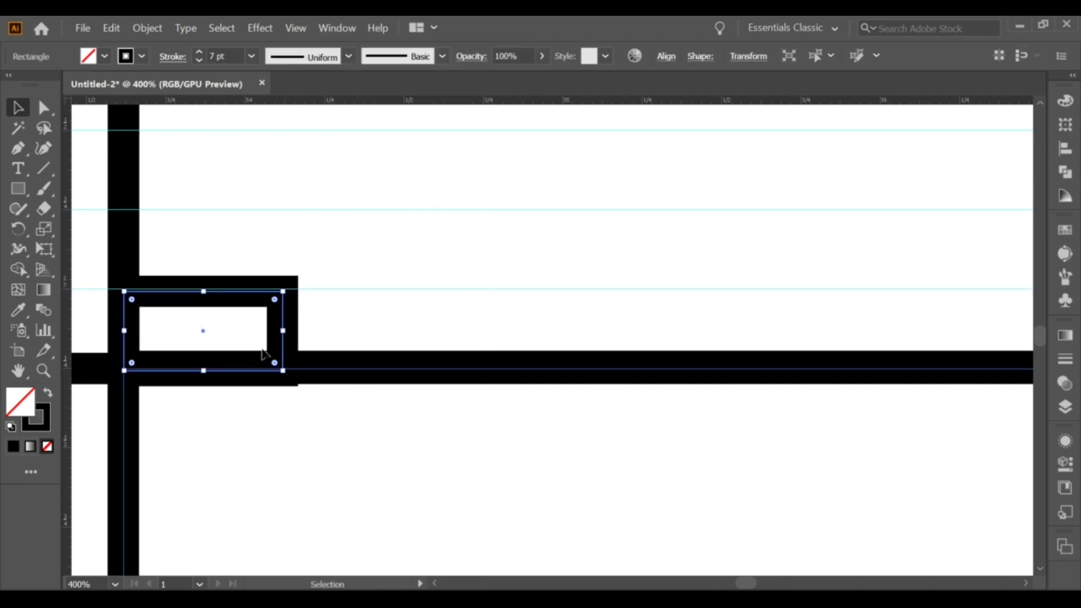
{"action": "left_click_drag", "start_coordinate": [302, 290], "coordinate": [222, 292]}
{"action": "key", "text": "ctrl+minus"}
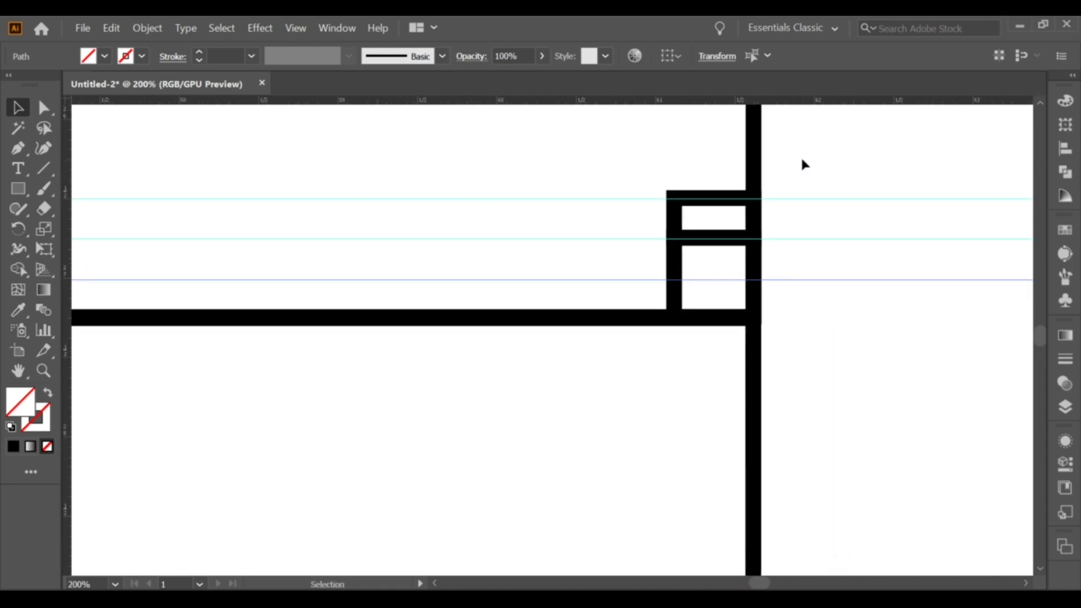
Select the tall flap and switch to the Add Anchor Point tool.
{"action": "left_click", "coordinate": [732, 190]}
{"action": "left_click", "coordinate": [18, 149]}
{"action": "left_click", "coordinate": [97, 176]}
{"action": "scroll", "coordinate": [754, 168], "scroll_direction": "up", "scroll_amount": 4}
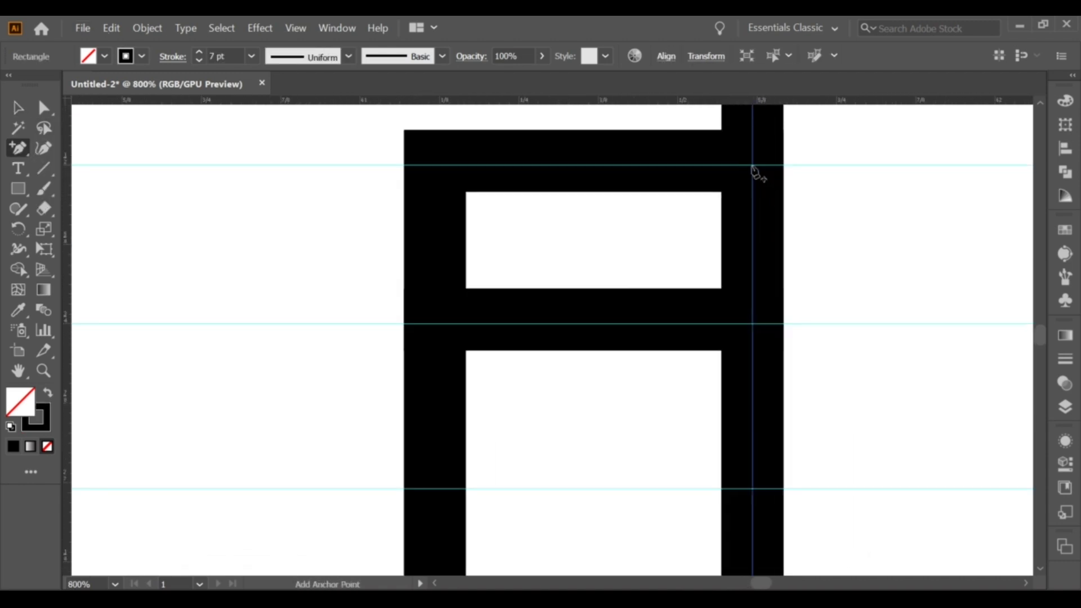
Add anchor points on the flap edges at the guide positions.
{"action": "left_click", "coordinate": [753, 167]}
{"action": "left_click", "coordinate": [754, 324]}
{"action": "key", "text": "ctrl+minus"}
{"action": "left_click", "coordinate": [768, 449]}
{"action": "mouse_move", "coordinate": [619, 428]}
{"action": "left_mouse_down"}
{"action": "mouse_move", "coordinate": [442, 354]}
{"action": "mouse_move", "coordinate": [466, 386]}
{"action": "left_mouse_up"}
{"action": "left_click", "coordinate": [16, 107]}
{"action": "left_click", "coordinate": [19, 148]}
{"action": "left_click", "coordinate": [465, 292]}
Delete the marker rectangle.
{"action": "key", "text": "v"}
{"action": "key", "text": "ctrl+minus"}
{"action": "key", "text": "ctrl+minus"}
{"action": "key", "text": "ctrl+minus"}
{"action": "key", "text": "ctrl+minus"}
{"action": "key", "text": "ctrl+minus"}
{"action": "left_click", "coordinate": [871, 329]}
{"action": "key", "text": "Delete"}
Pull the flap's right edge anchor inward to taper the right side.
{"action": "key", "text": "ctrl+plus"}
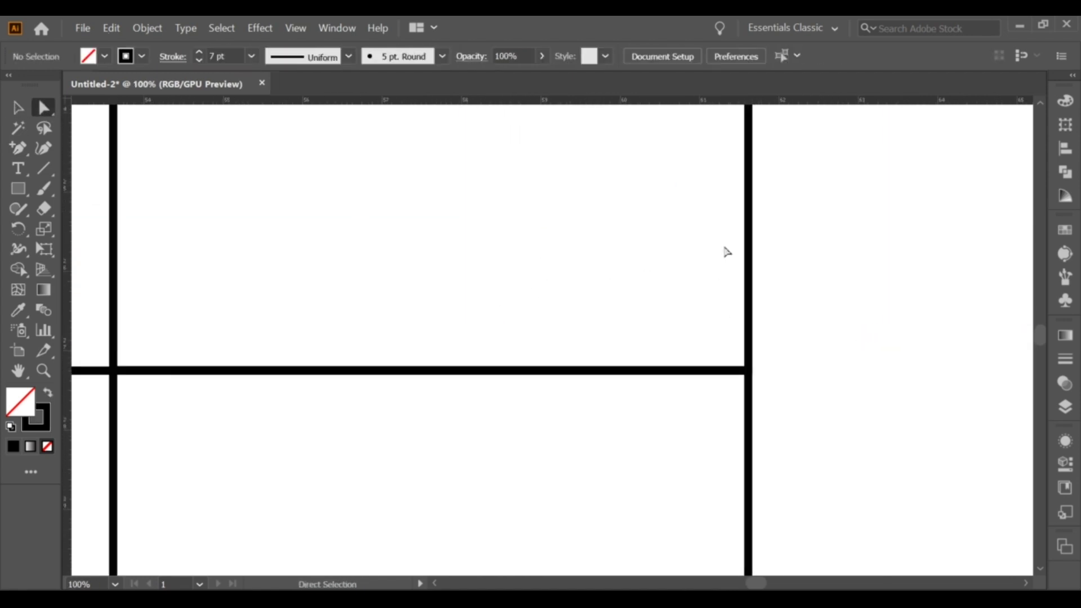
{"action": "left_click_drag", "start_coordinate": [726, 252], "coordinate": [768, 316]}
{"action": "key", "text": "shift+Left"}
{"action": "key", "text": "shift+Left"}
{"action": "key", "text": "shift+Left"}
{"action": "scroll", "coordinate": [741, 324], "scroll_direction": "up", "scroll_amount": 3}
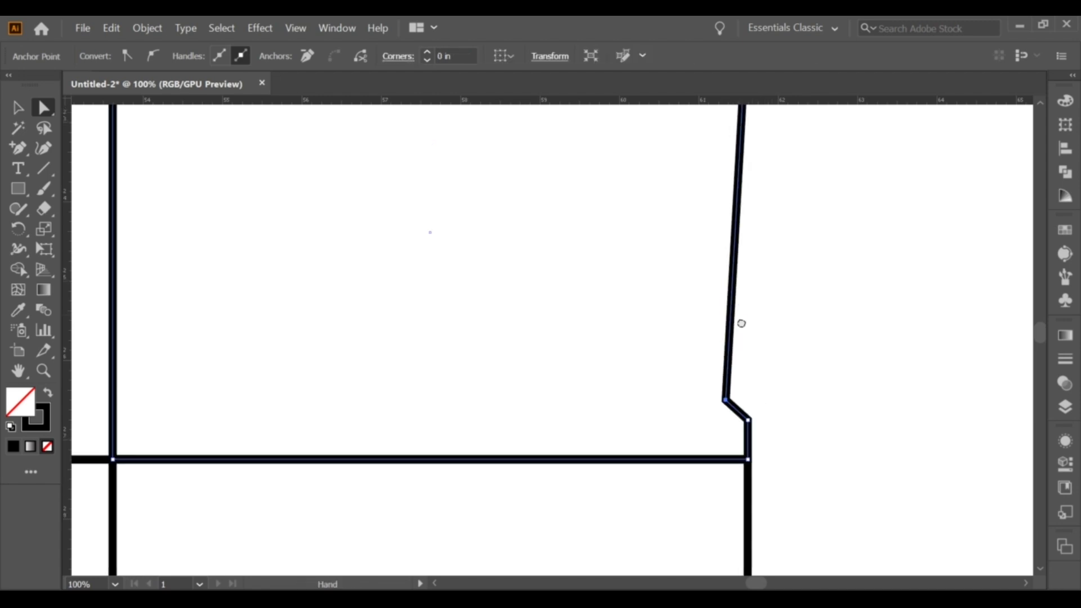
{"action": "key", "text": "ctrl+minus"}
{"action": "key", "text": "ctrl+minus"}
{"action": "left_click", "coordinate": [736, 220]}
Taper the flap's left side by moving a new anchor and the top-left corner inward.
{"action": "left_click", "coordinate": [442, 391]}
{"action": "scroll", "coordinate": [435, 387], "scroll_direction": "up", "scroll_amount": 4}
{"action": "left_click", "coordinate": [429, 386]}
{"action": "scroll", "coordinate": [434, 395], "scroll_direction": "down", "scroll_amount": 2}
{"action": "key", "text": "minus"}
{"action": "scroll", "coordinate": [443, 420], "scroll_direction": "down", "scroll_amount": 1}
{"action": "left_click", "coordinate": [431, 415]}
{"action": "key", "text": "a"}
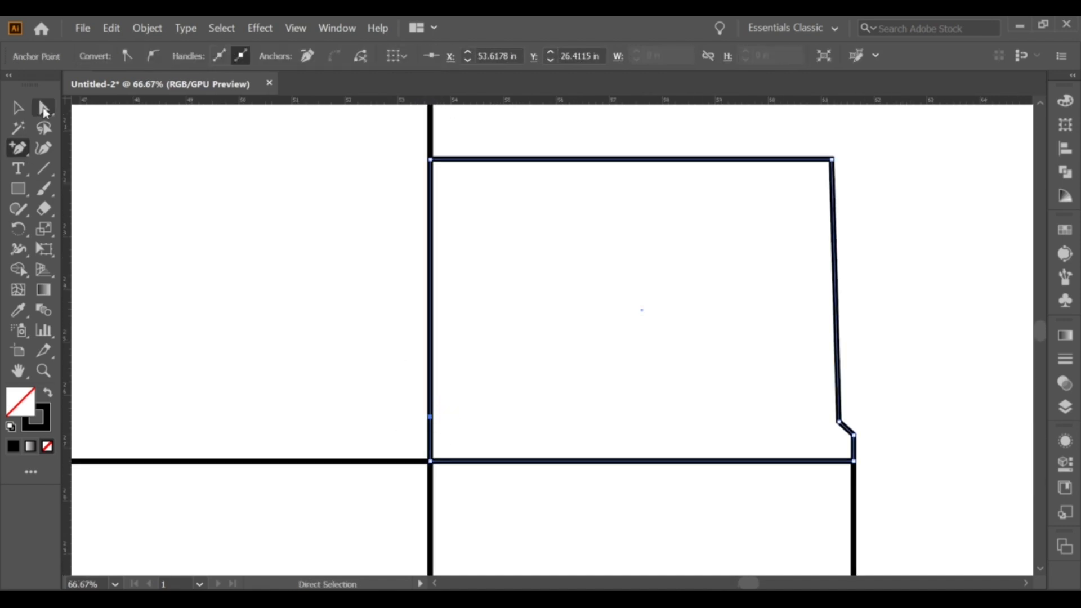
{"action": "left_click_drag", "start_coordinate": [432, 415], "coordinate": [452, 417]}
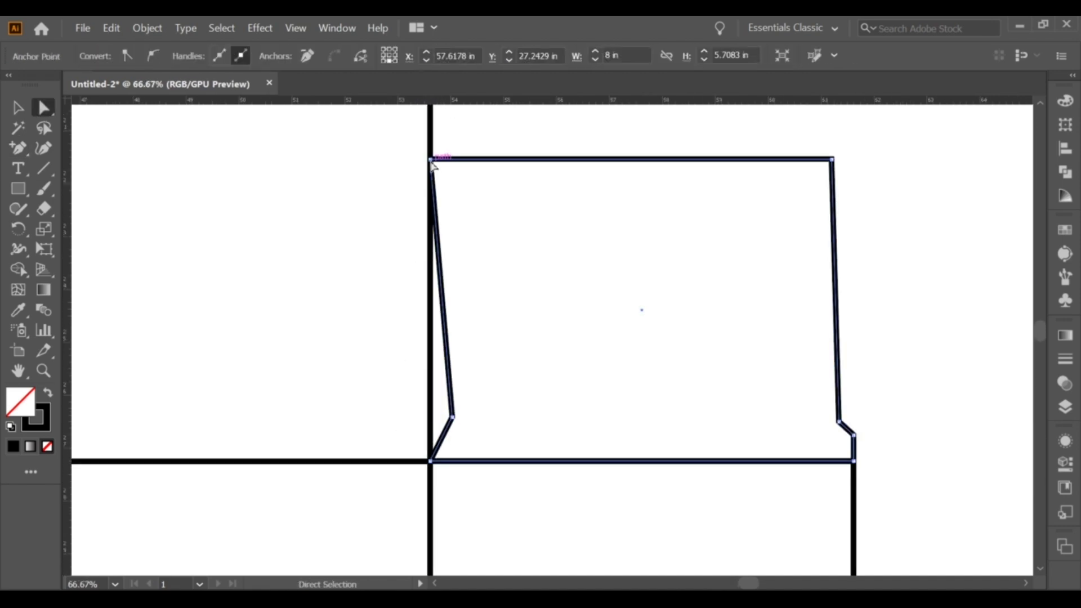
{"action": "left_click_drag", "start_coordinate": [430, 159], "coordinate": [451, 159]}
{"action": "left_click", "coordinate": [400, 198]}
Copy the right side flap.
{"action": "scroll", "coordinate": [399, 198], "scroll_direction": "down", "scroll_amount": 2}
{"action": "scroll", "coordinate": [400, 198], "scroll_direction": "down", "scroll_amount": 1}
{"action": "scroll", "coordinate": [482, 224], "scroll_direction": "down", "scroll_amount": 1}
{"action": "left_click", "coordinate": [623, 238]}
{"action": "key", "text": "ctrl+c"}
Paste the flap copy in front and move it above the second panel.
{"action": "key", "text": "ctrl+f"}
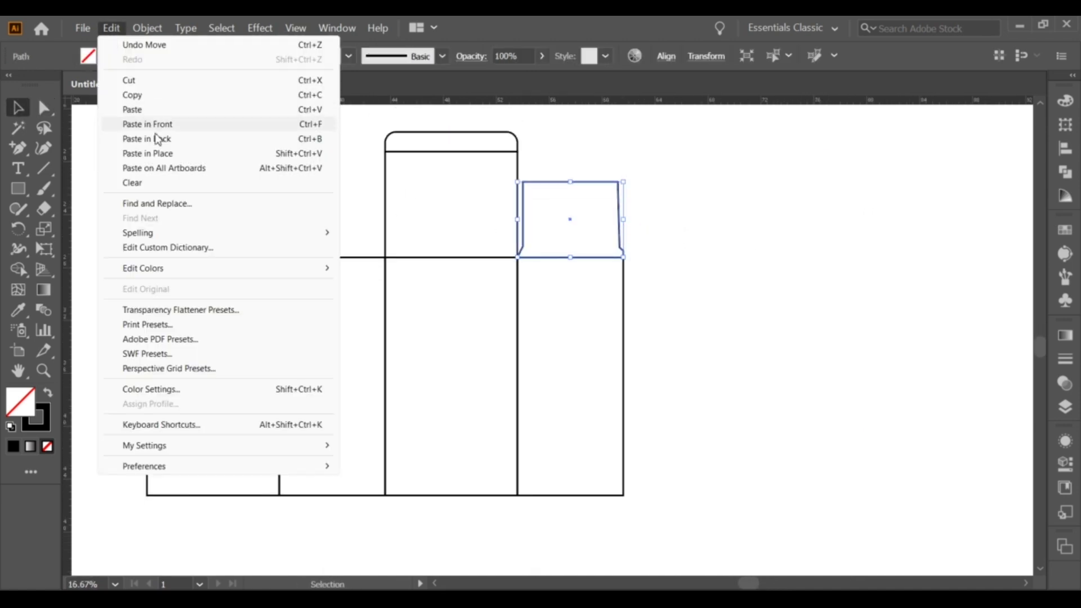
{"action": "left_click_drag", "start_coordinate": [623, 238], "coordinate": [382, 243]}
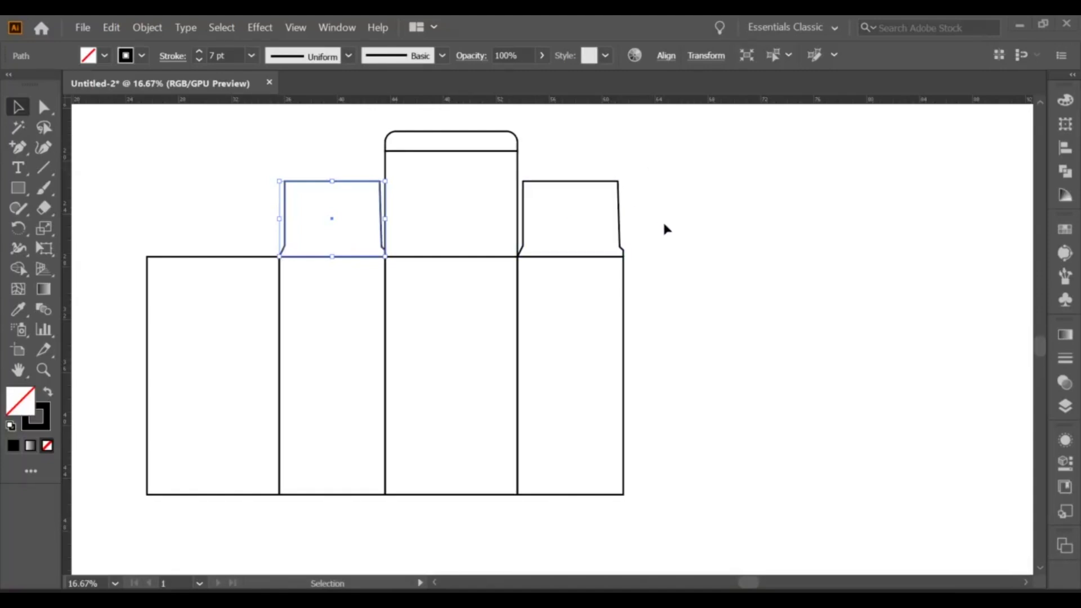
{"action": "scroll", "coordinate": [664, 225], "scroll_direction": "down", "scroll_amount": 1}
{"action": "scroll", "coordinate": [663, 225], "scroll_direction": "down", "scroll_amount": 1}
{"action": "scroll", "coordinate": [664, 225], "scroll_direction": "up", "scroll_amount": 1}
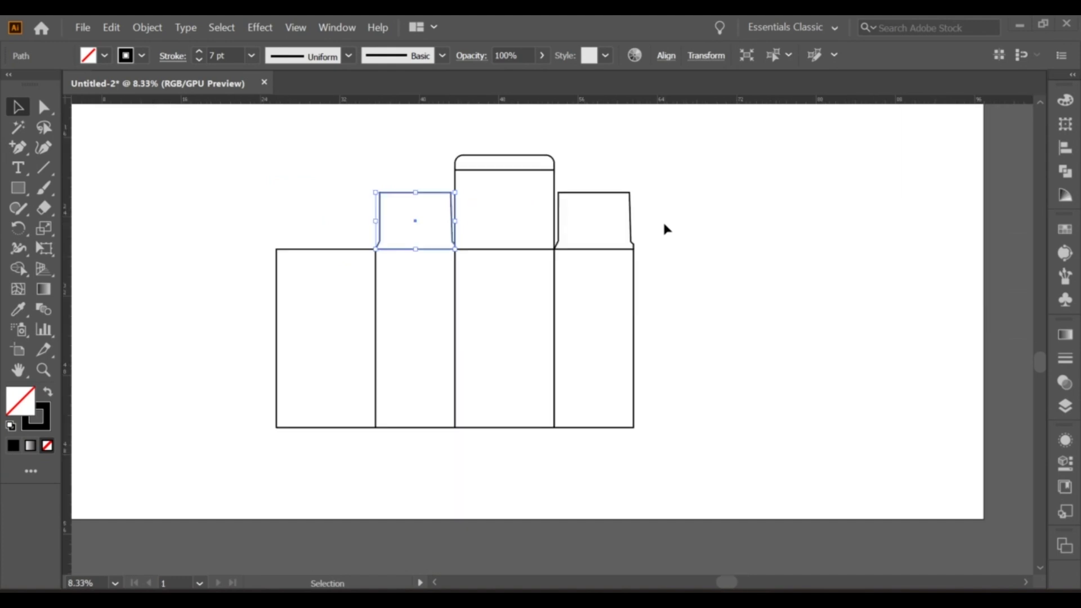
{"action": "scroll", "coordinate": [664, 225], "scroll_direction": "up", "scroll_amount": 1}
{"action": "scroll", "coordinate": [664, 225], "scroll_direction": "up", "scroll_amount": 1}
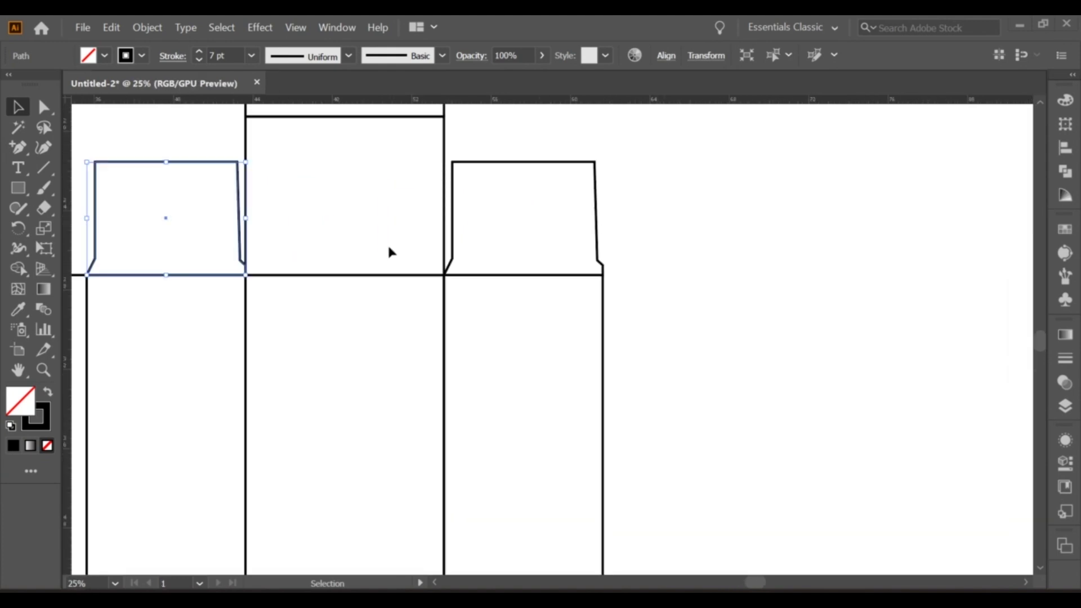
{"action": "scroll", "coordinate": [388, 249], "scroll_direction": "down", "scroll_amount": 1}
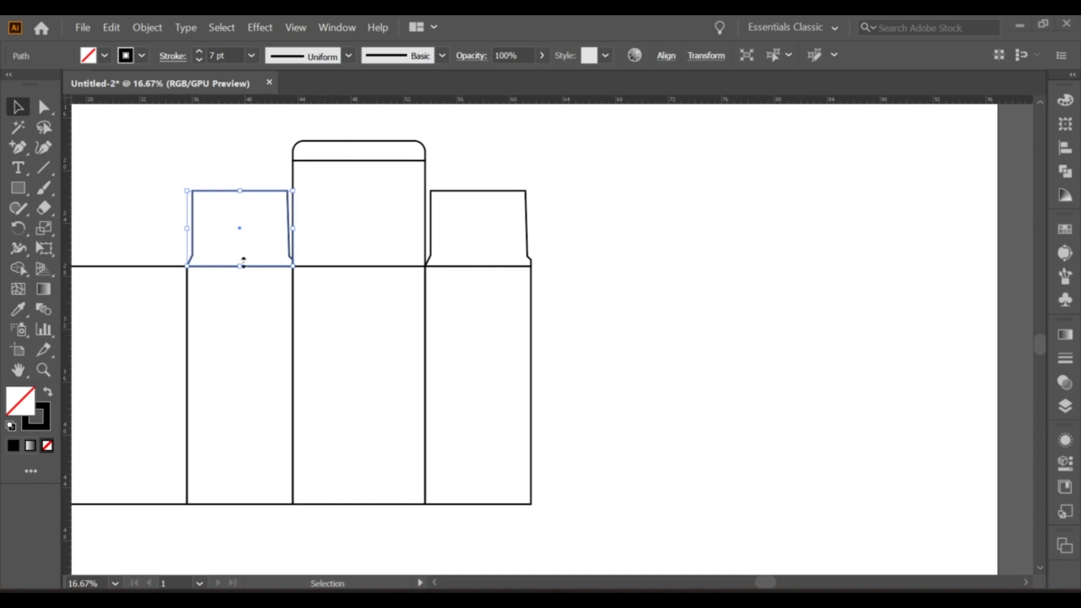
{"action": "scroll", "coordinate": [205, 199], "scroll_direction": "up", "scroll_amount": 1}
{"action": "scroll", "coordinate": [205, 200], "scroll_direction": "up", "scroll_amount": 1}
Reflect the flap copy across the vertical axis with preview on.
{"action": "right_click", "coordinate": [206, 199]}
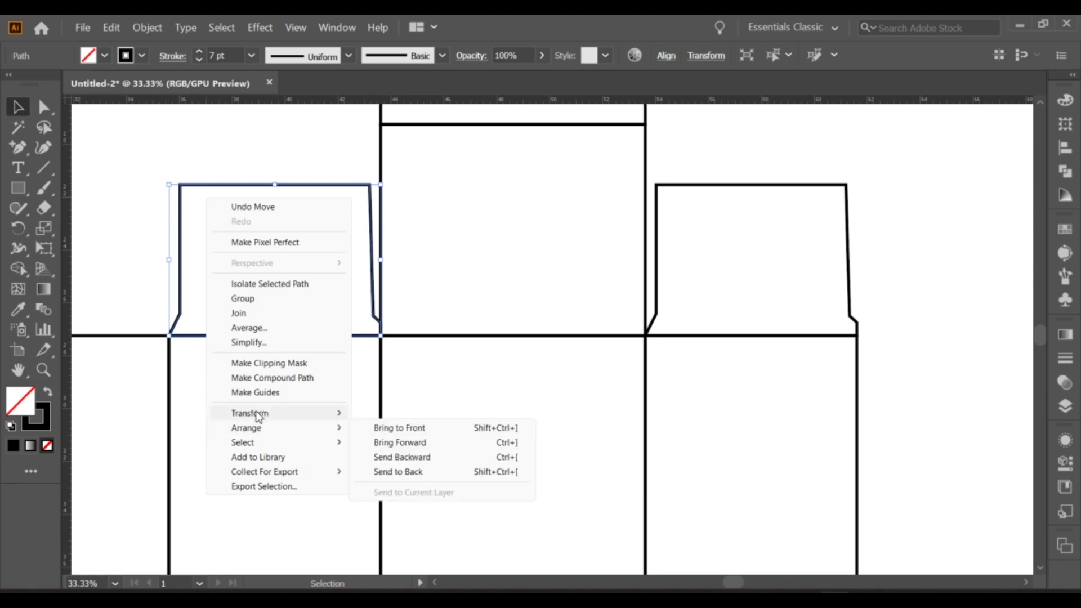
{"action": "mouse_move", "coordinate": [250, 414]}
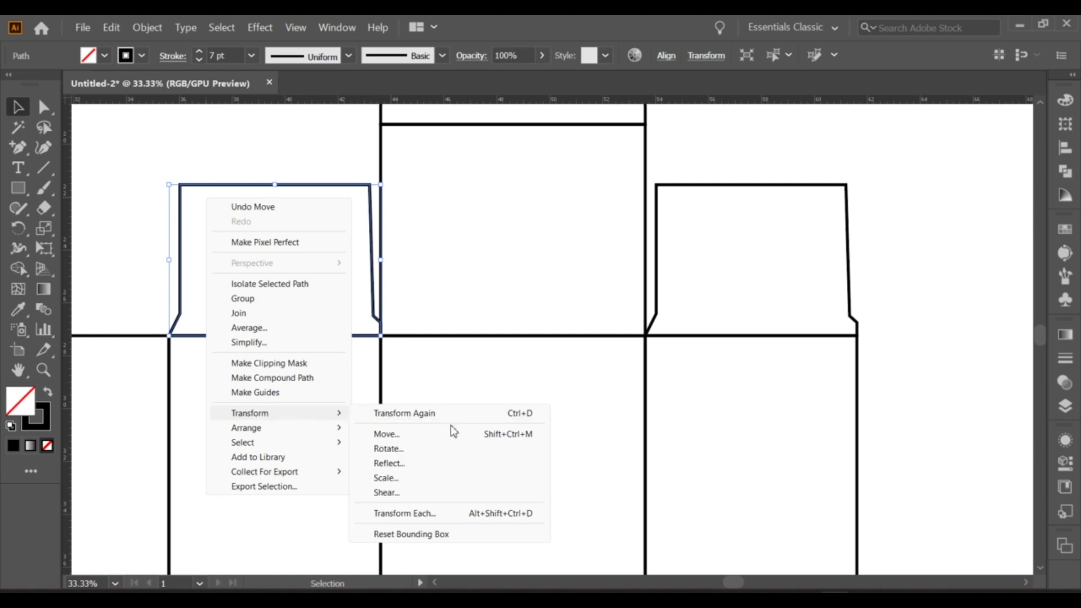
{"action": "left_click", "coordinate": [388, 463]}
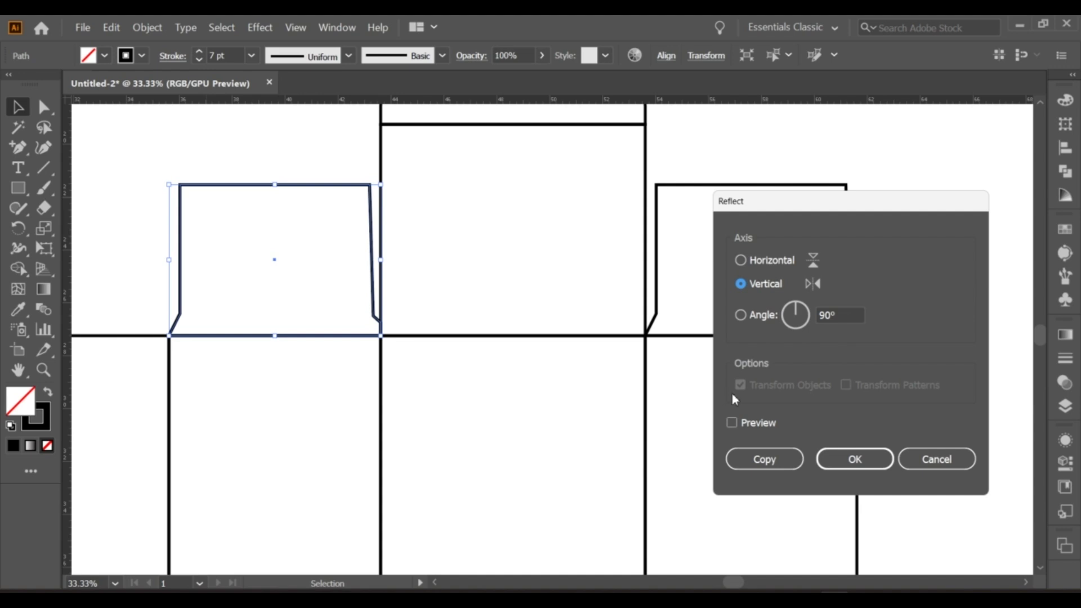
{"action": "left_click", "coordinate": [733, 424]}
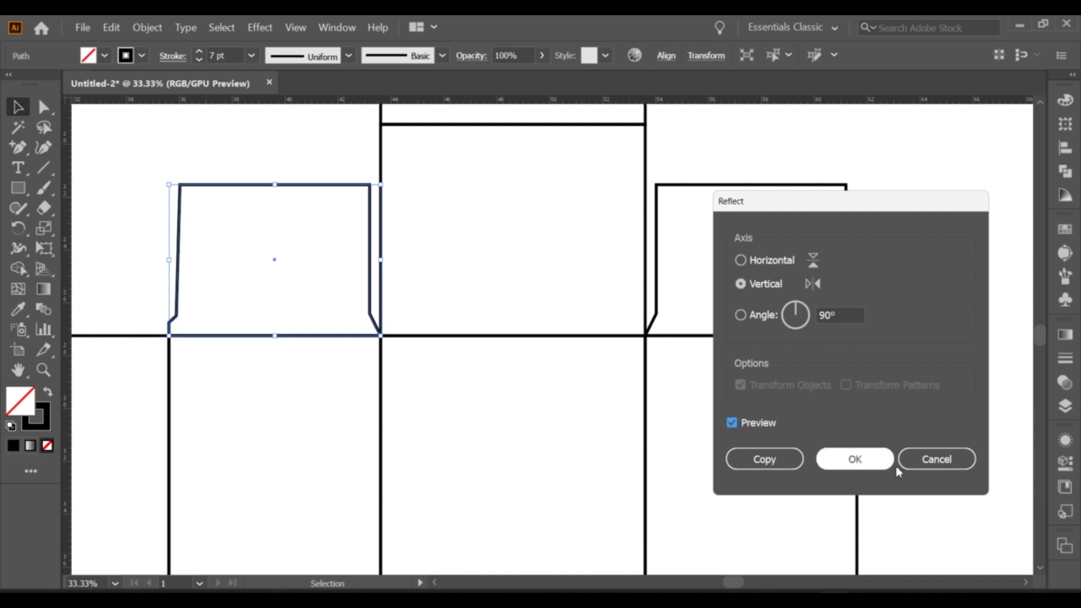
{"action": "left_click", "coordinate": [866, 466]}
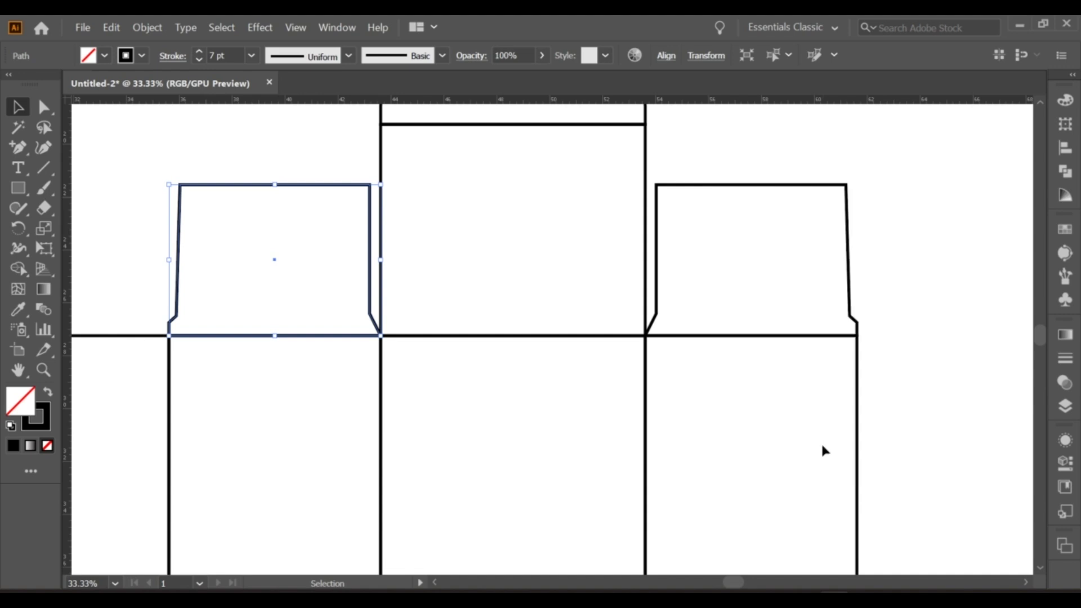
{"action": "left_click", "coordinate": [761, 326]}
{"action": "scroll", "coordinate": [760, 325], "scroll_direction": "down", "scroll_amount": 2}
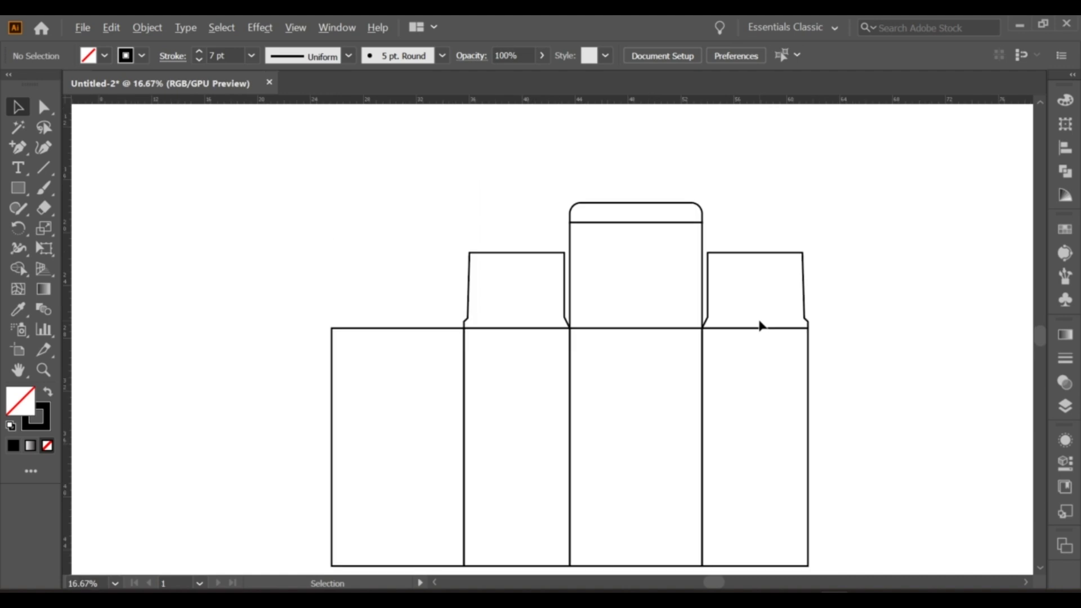
Duplicate the centre panel and place the copy below the box.
{"action": "scroll", "coordinate": [760, 325], "scroll_direction": "down", "scroll_amount": 1}
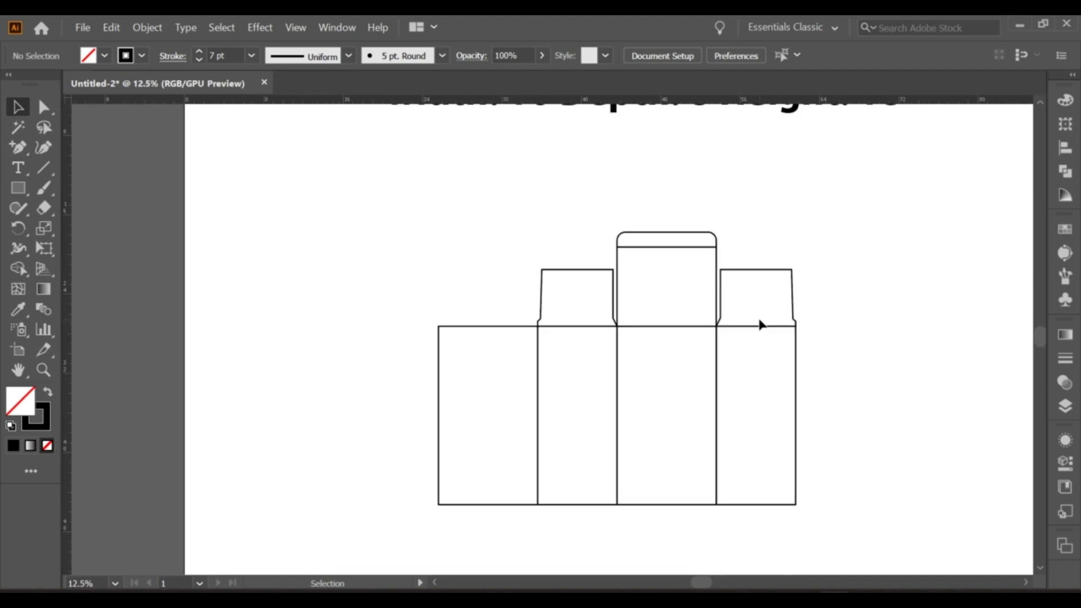
{"action": "left_click_drag", "start_coordinate": [746, 329], "coordinate": [678, 280]}
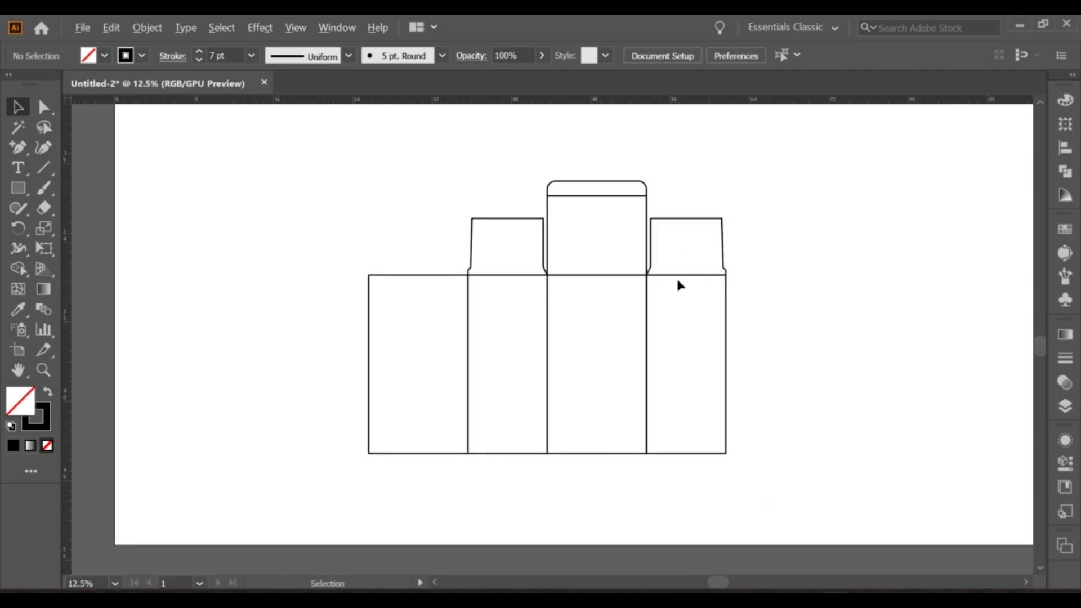
{"action": "scroll", "coordinate": [678, 281], "scroll_direction": "down", "scroll_amount": 1}
{"action": "scroll", "coordinate": [679, 284], "scroll_direction": "up", "scroll_amount": 1}
{"action": "scroll", "coordinate": [677, 276], "scroll_direction": "down", "scroll_amount": 1}
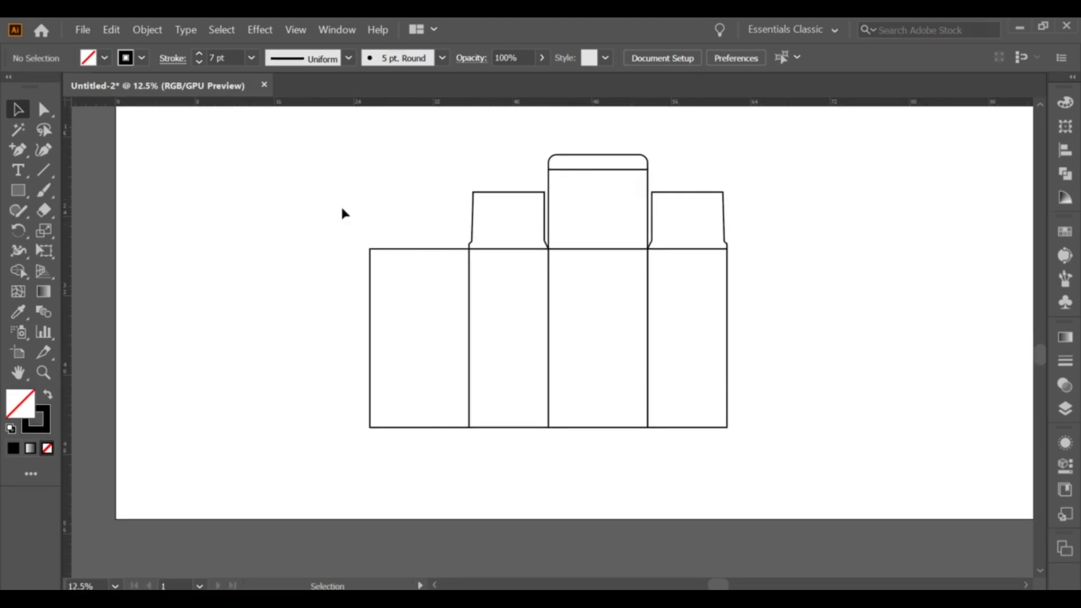
{"action": "left_click_drag", "start_coordinate": [296, 192], "coordinate": [743, 475]}
{"action": "left_click_drag", "start_coordinate": [300, 152], "coordinate": [736, 431]}
{"action": "scroll", "coordinate": [647, 290], "scroll_direction": "down", "scroll_amount": 2}
{"action": "left_click_drag", "start_coordinate": [639, 177], "coordinate": [659, 427]}
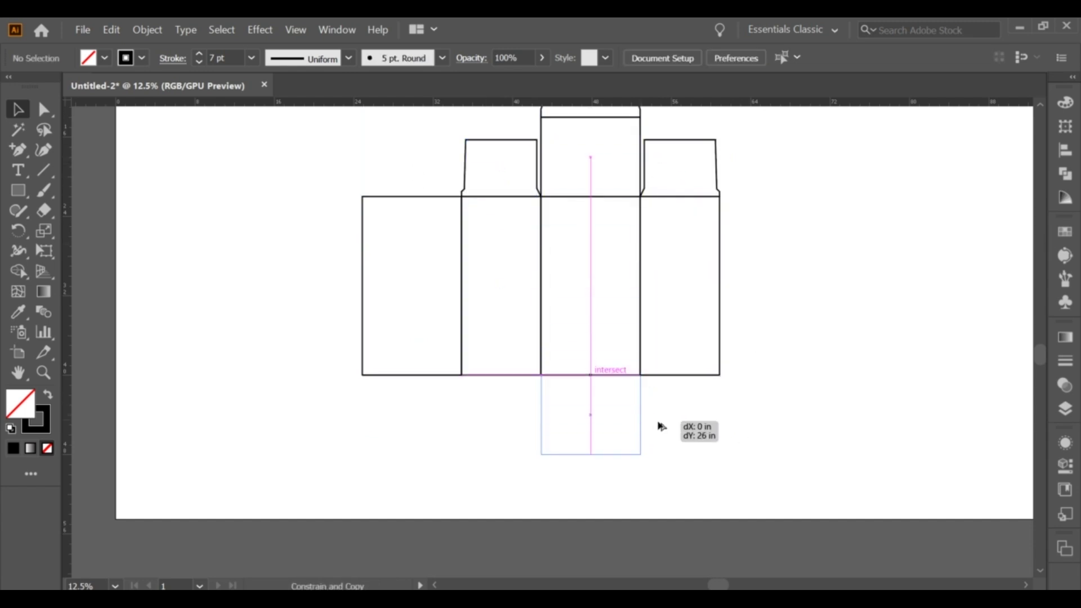
Set the new bottom panel's height to 4 in.
{"action": "left_click", "coordinate": [595, 430]}
{"action": "left_click", "coordinate": [705, 58]}
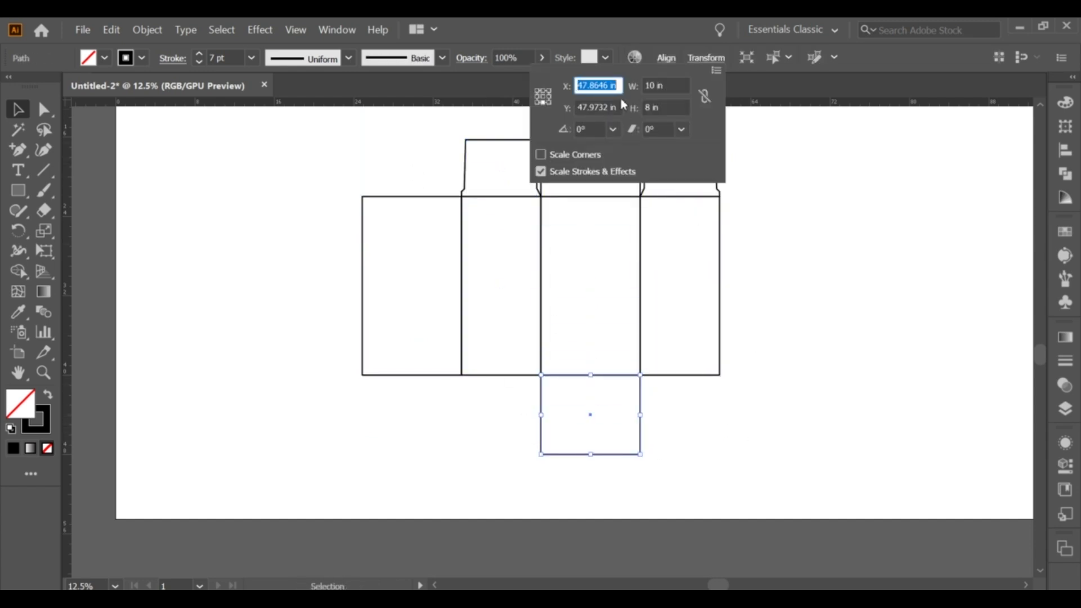
{"action": "left_click", "coordinate": [649, 106]}
{"action": "type", "text": "4"}
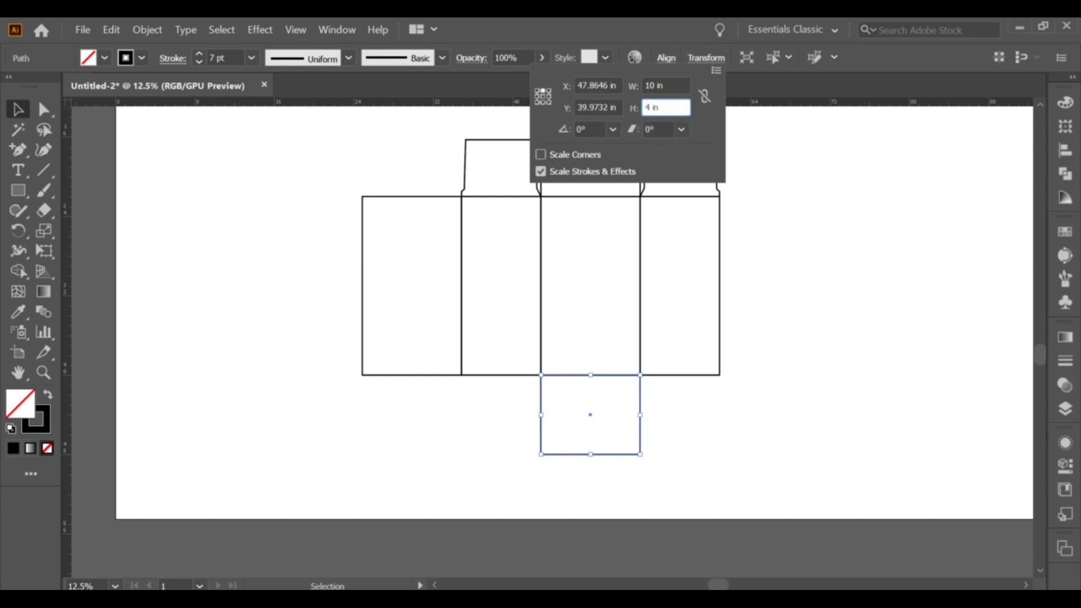
{"action": "key", "text": "Return"}
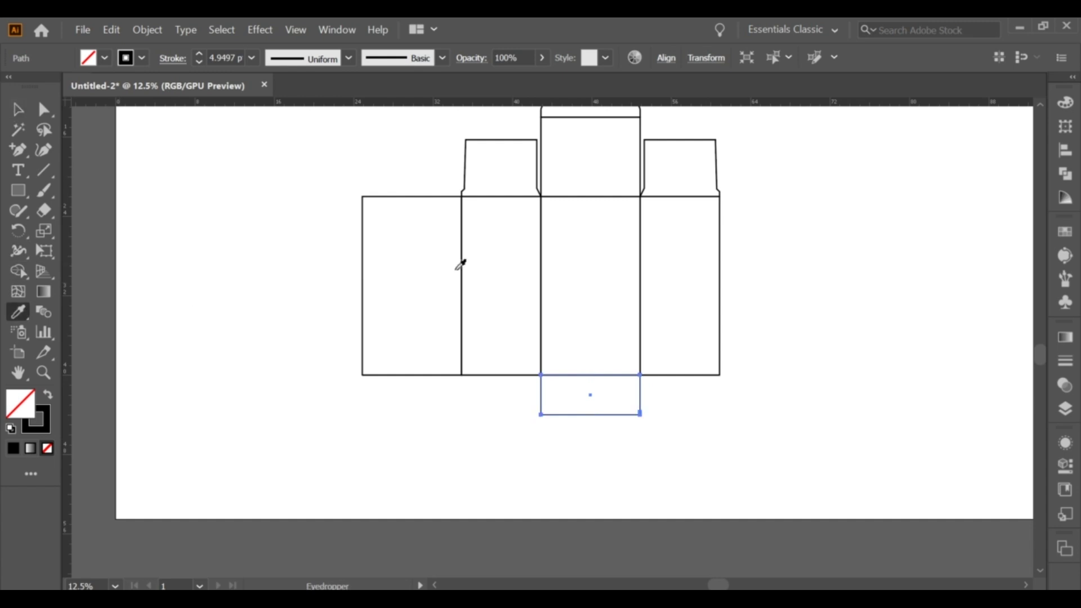
{"action": "scroll", "coordinate": [634, 485], "scroll_direction": "up", "scroll_amount": 1}
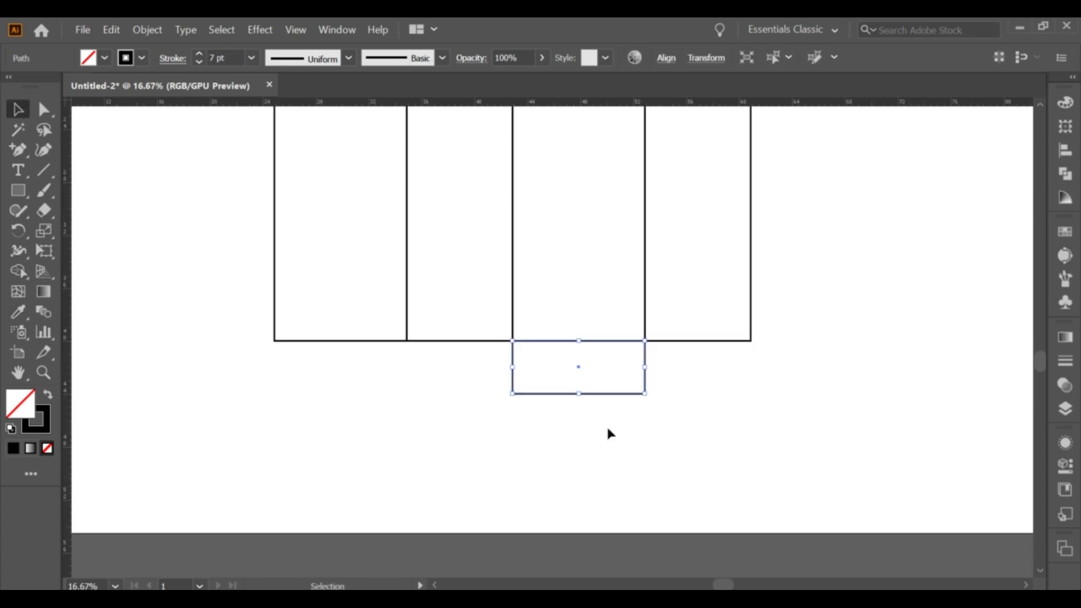
Paste a copy of the bottom panel in place, move it down, and halve its height to 2 in.
{"action": "left_click_drag", "start_coordinate": [454, 381], "coordinate": [621, 440]}
{"action": "left_click", "coordinate": [113, 30]}
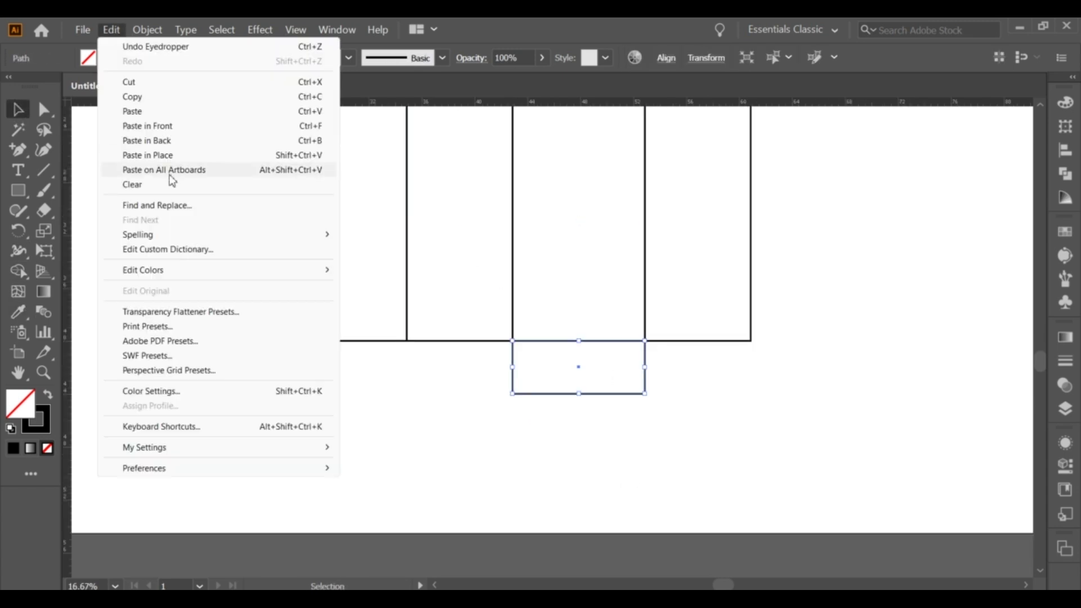
{"action": "left_click", "coordinate": [121, 32]}
{"action": "left_click", "coordinate": [148, 154]}
{"action": "left_click_drag", "start_coordinate": [595, 394], "coordinate": [592, 447]}
{"action": "left_click", "coordinate": [706, 58]}
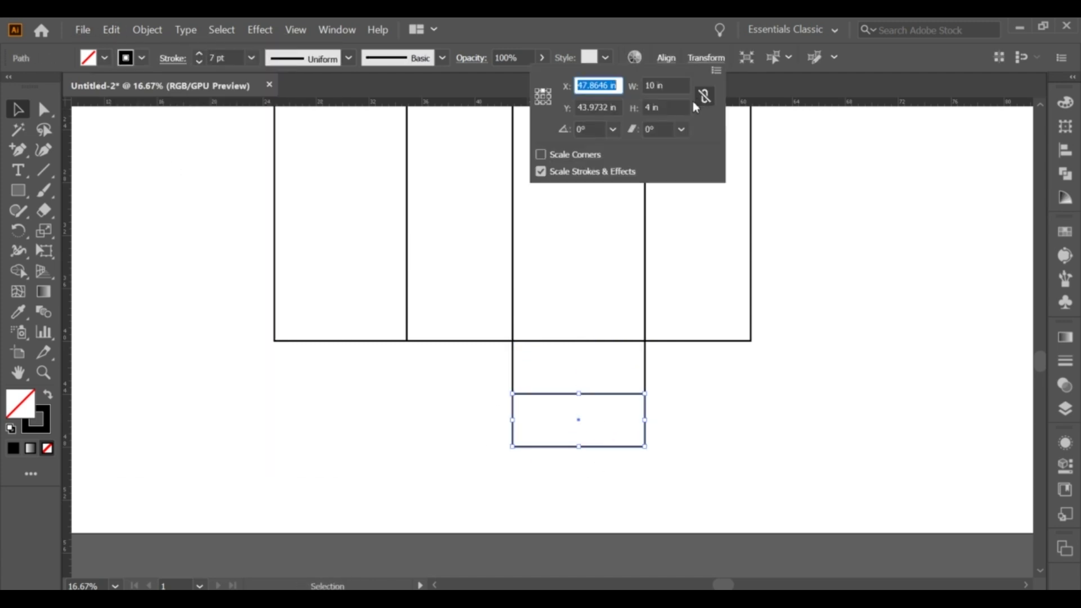
{"action": "left_click", "coordinate": [652, 107]}
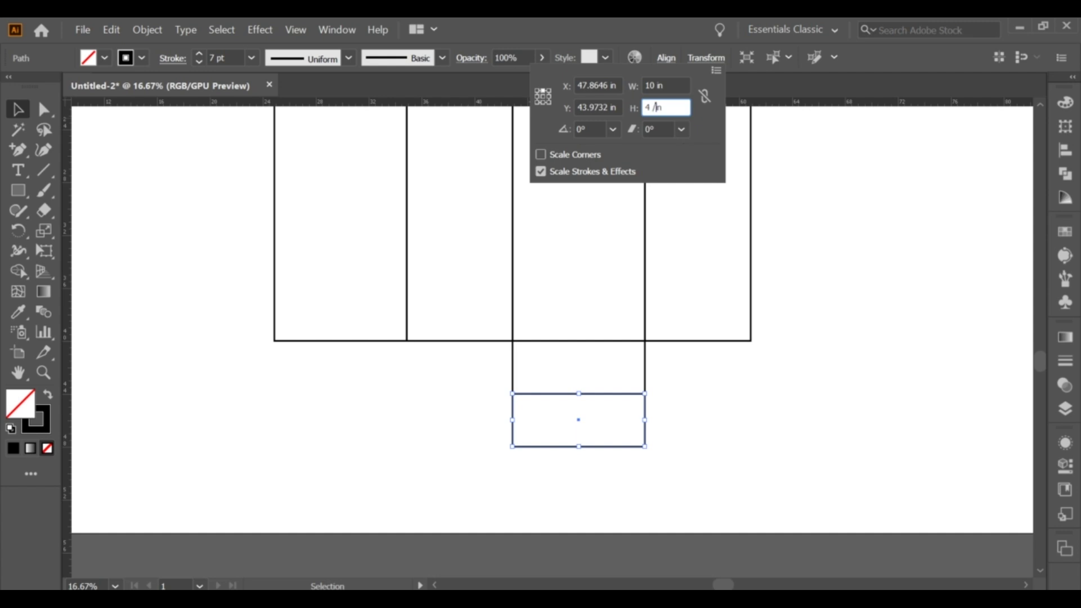
{"action": "type", "text": "2"}
{"action": "key", "text": "Return"}
Apply the 7 pt outline to the lower strip with the eyedropper.
{"action": "left_click", "coordinate": [275, 230]}
{"action": "key", "text": "v"}
{"action": "left_click_drag", "start_coordinate": [461, 409], "coordinate": [652, 465]}
{"action": "left_click", "coordinate": [647, 465]}
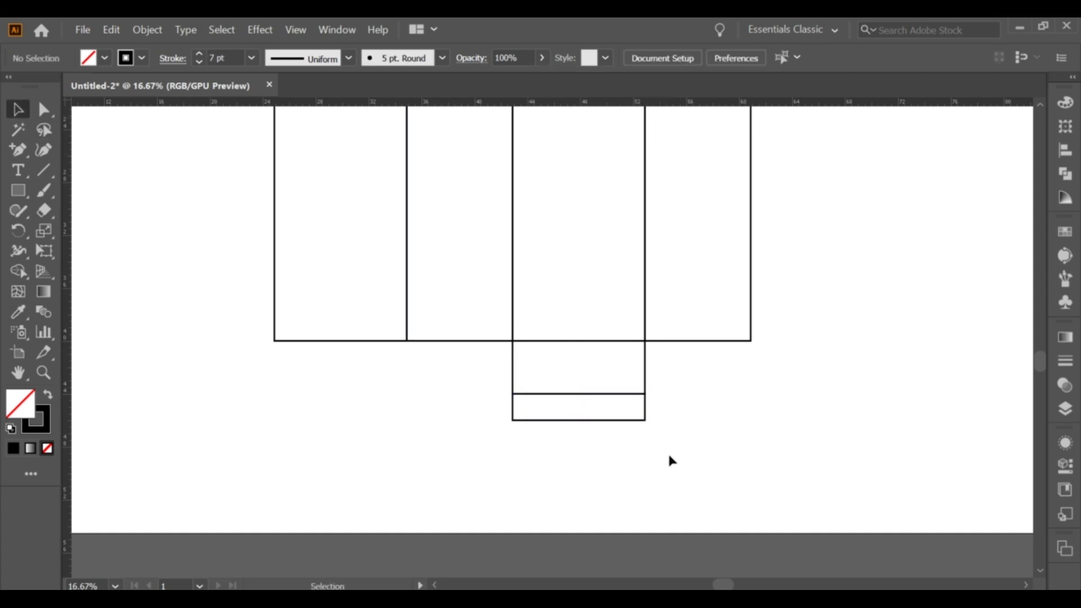
{"action": "scroll", "coordinate": [668, 458], "scroll_direction": "up", "scroll_amount": 1}
Halve the lower strip's width to 5 in.
{"action": "left_click", "coordinate": [444, 400]}
{"action": "left_click", "coordinate": [706, 57]}
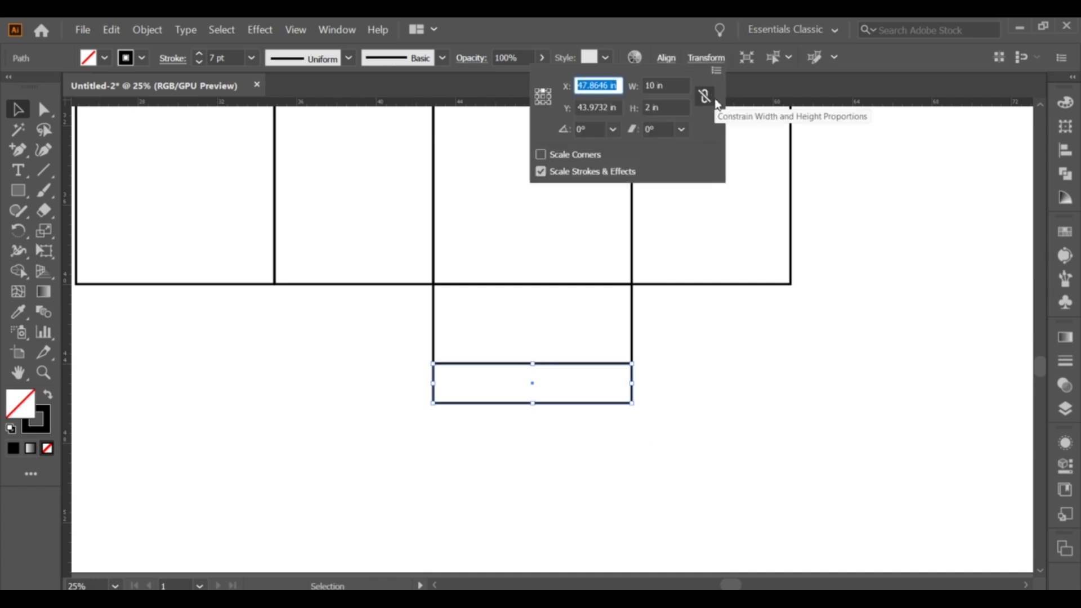
{"action": "left_click", "coordinate": [549, 102]}
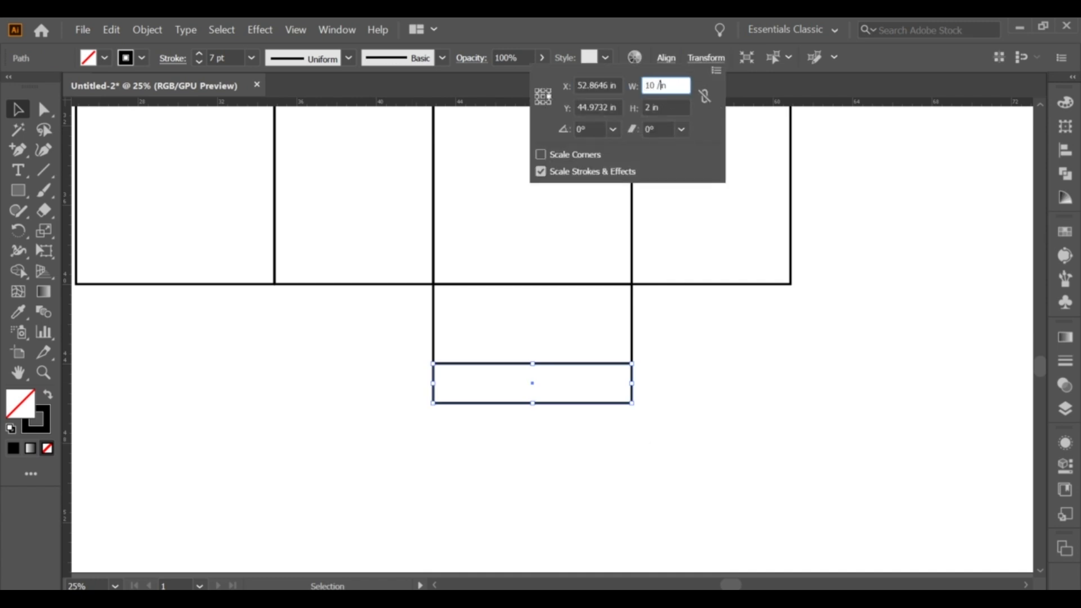
{"action": "key", "text": "Return"}
{"action": "left_click", "coordinate": [599, 410]}
Halve the strip's width again and eyedrop the thick outline onto it.
{"action": "left_click_drag", "start_coordinate": [495, 360], "coordinate": [666, 425]}
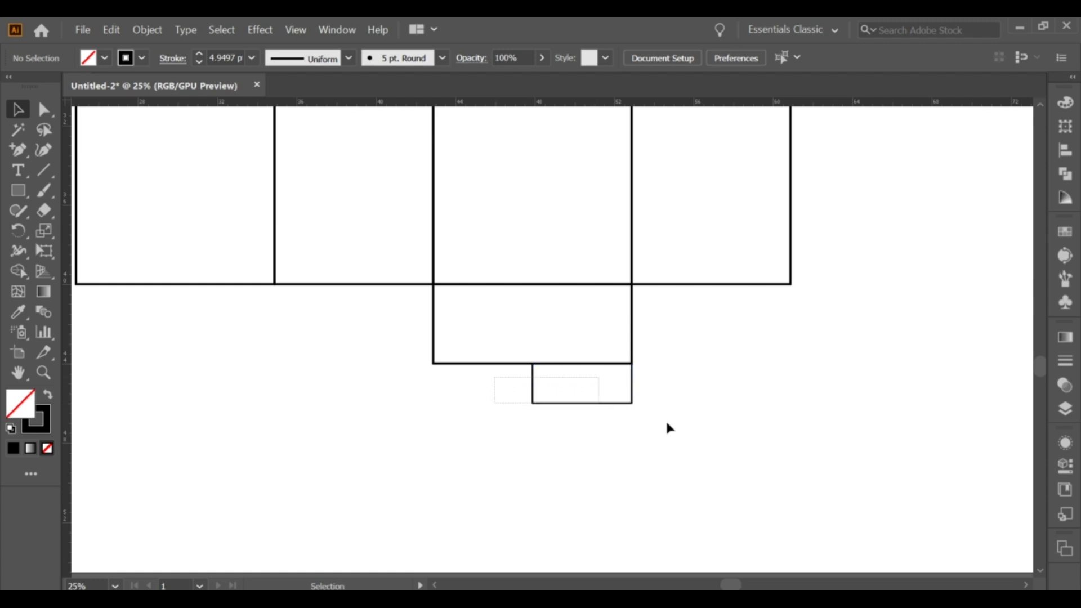
{"action": "left_click", "coordinate": [706, 57]}
{"action": "left_click", "coordinate": [651, 85]}
{"action": "type", "text": "2"}
{"action": "key", "text": "Return"}
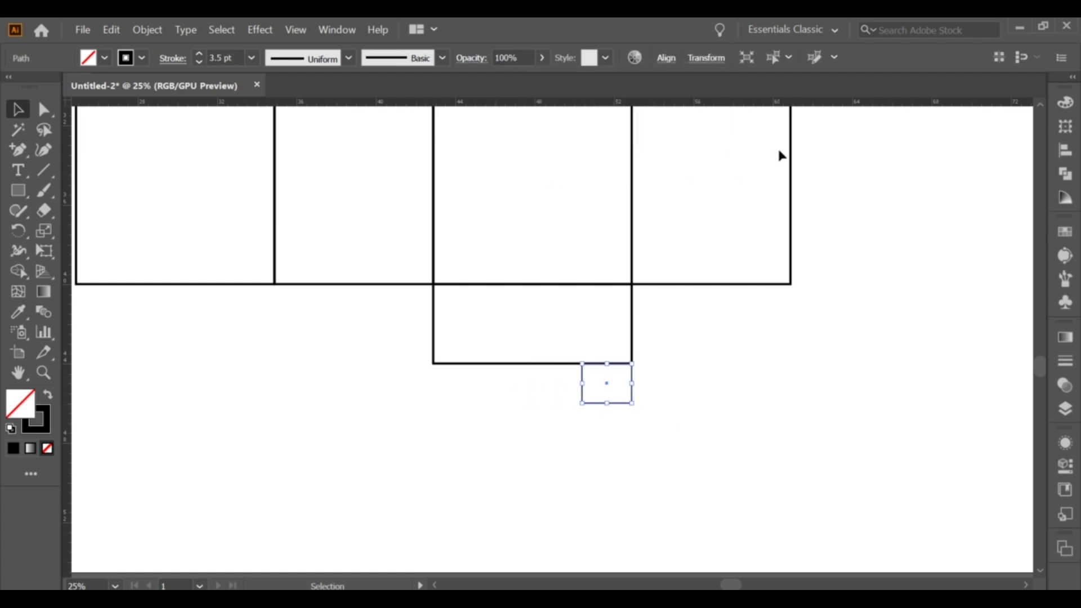
{"action": "key", "text": "i"}
{"action": "left_click", "coordinate": [316, 283]}
{"action": "key", "text": "v"}
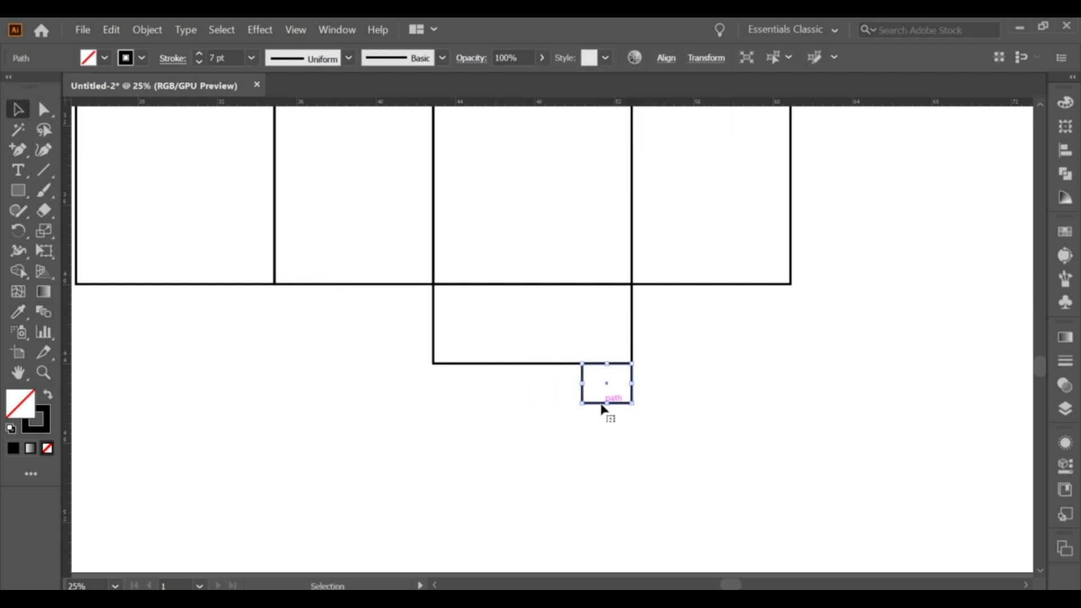
Place a copy of the small rectangle at the strip's left end.
{"action": "left_click", "coordinate": [112, 29]}
{"action": "left_click", "coordinate": [148, 140]}
{"action": "mouse_move", "coordinate": [625, 384]}
{"action": "left_mouse_down"}
{"action": "mouse_move", "coordinate": [476, 384]}
{"action": "mouse_move", "coordinate": [599, 398]}
{"action": "left_mouse_up"}
{"action": "scroll", "coordinate": [515, 397], "scroll_direction": "down", "scroll_amount": 2}
{"action": "scroll", "coordinate": [437, 372], "scroll_direction": "up", "scroll_amount": 1}
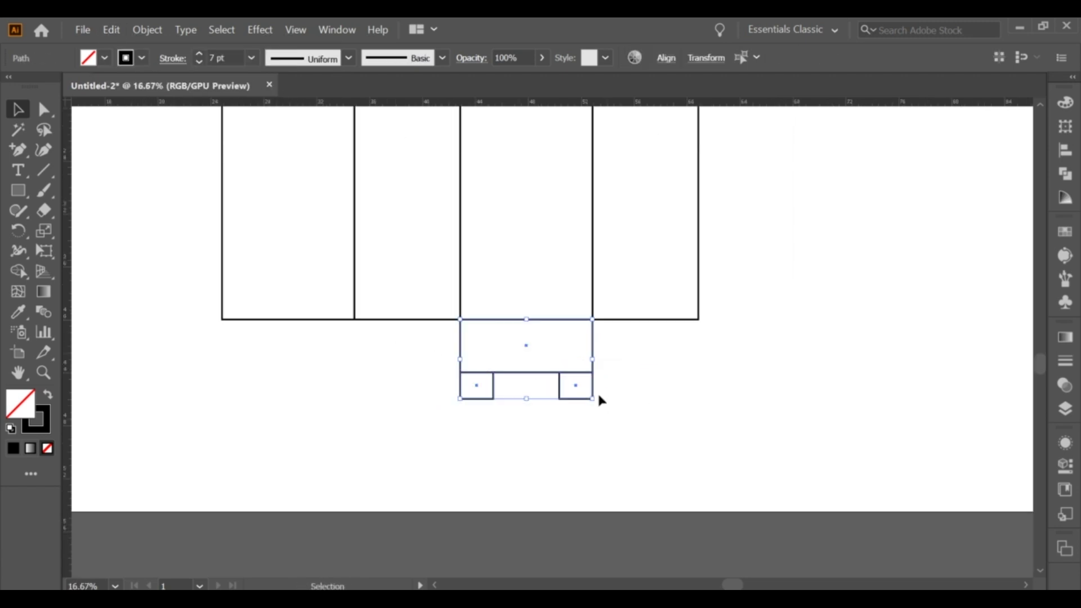
Duplicate the bottom panel with its tabs under the left panel.
{"action": "left_click", "coordinate": [112, 29]}
{"action": "left_click", "coordinate": [147, 140]}
{"action": "left_click_drag", "start_coordinate": [513, 362], "coordinate": [274, 362]}
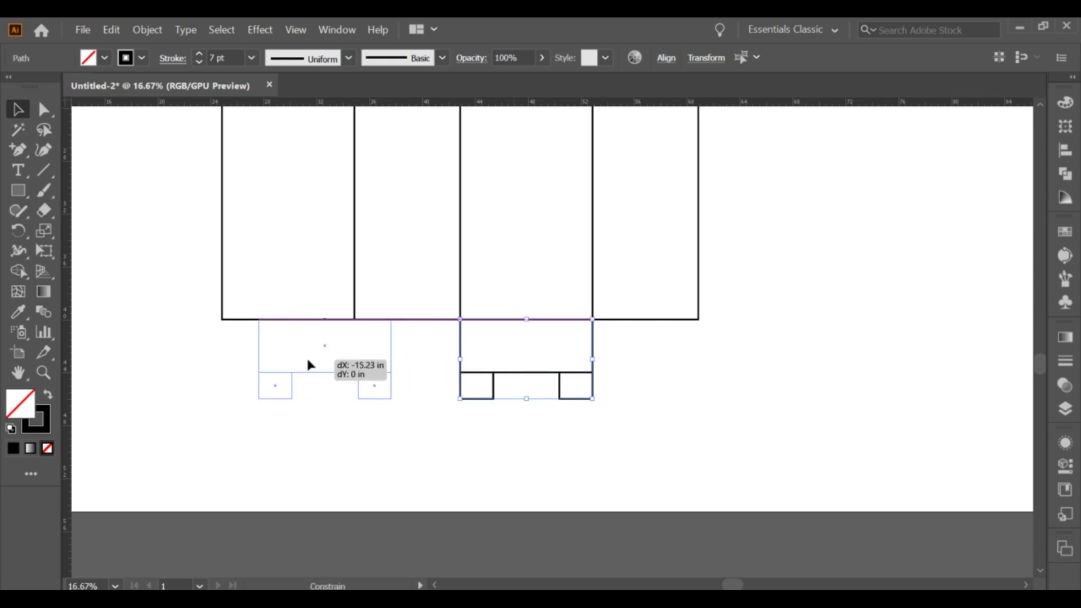
{"action": "key", "text": "ctrl+plus"}
{"action": "right_click", "coordinate": [402, 320]}
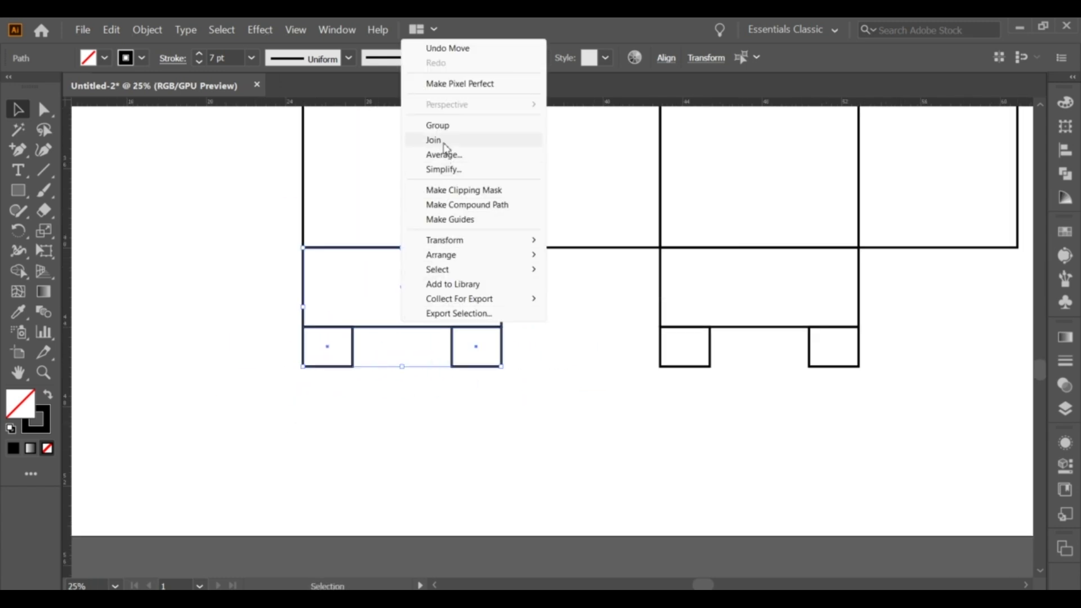
{"action": "key", "text": "Escape"}
{"action": "key", "text": "ctrl+plus"}
Draw a tab rectangle spanning the gap between the two corner boxes.
{"action": "key", "text": "ctrl+plus"}
{"action": "left_click", "coordinate": [246, 383]}
{"action": "key", "text": "m"}
{"action": "key", "text": "ctrl+plus"}
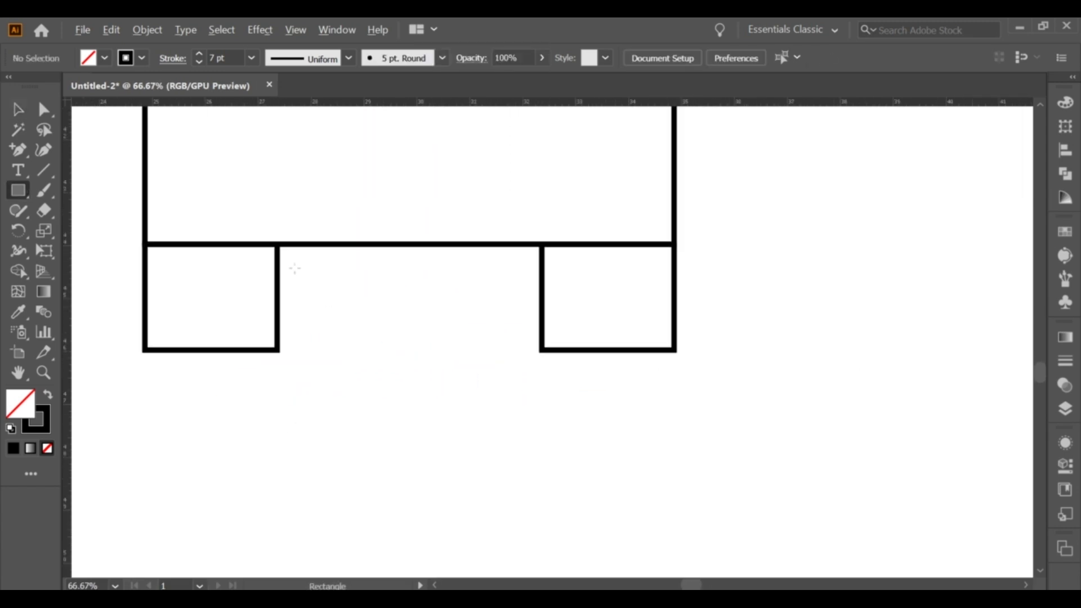
{"action": "left_click_drag", "start_coordinate": [274, 243], "coordinate": [541, 352]}
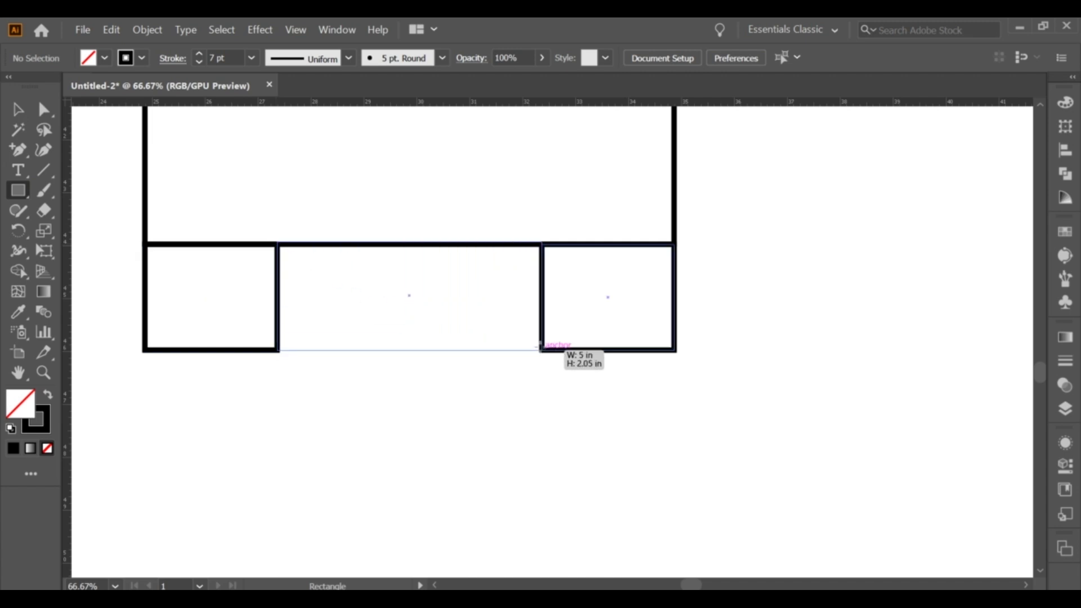
{"action": "key", "text": "ctrl+plus"}
{"action": "key", "text": "ctrl+plus"}
{"action": "key", "text": "ctrl+minus"}
{"action": "key", "text": "ctrl+minus"}
{"action": "key", "text": "v"}
{"action": "key", "text": "ctrl+a"}
{"action": "key", "text": "ctrl+g"}
Delete both corner boxes and select the flap with its middle tab.
{"action": "left_click", "coordinate": [667, 374]}
{"action": "key", "text": "Delete"}
{"action": "left_click", "coordinate": [256, 374]}
{"action": "key", "text": "Delete"}
{"action": "left_click_drag", "start_coordinate": [291, 231], "coordinate": [528, 395]}
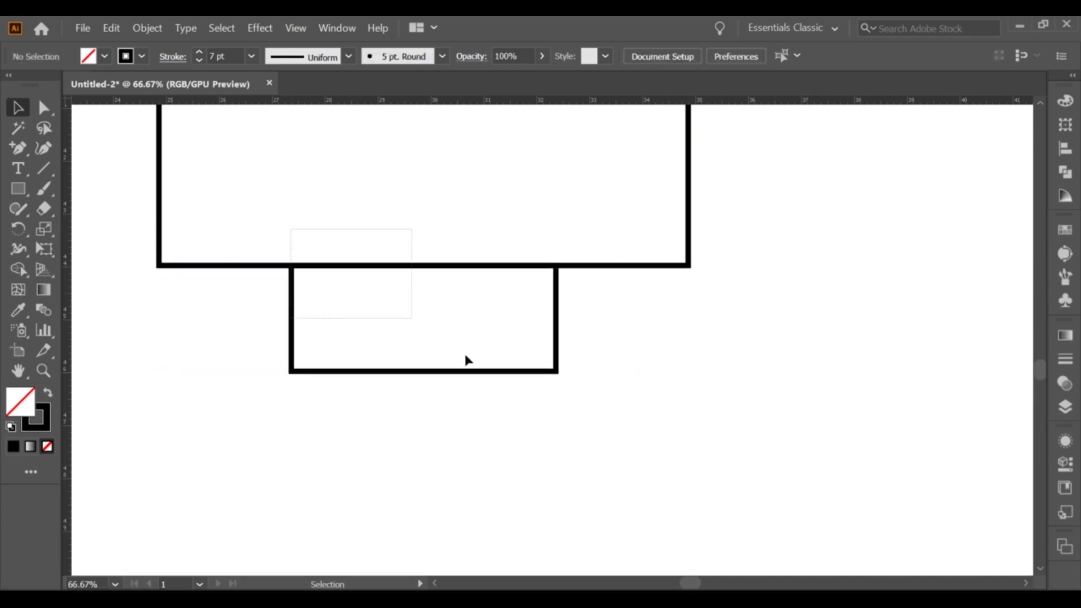
Unite the left flap and its centred tab in Pathfinder.
{"action": "key", "text": "ctrl+minus"}
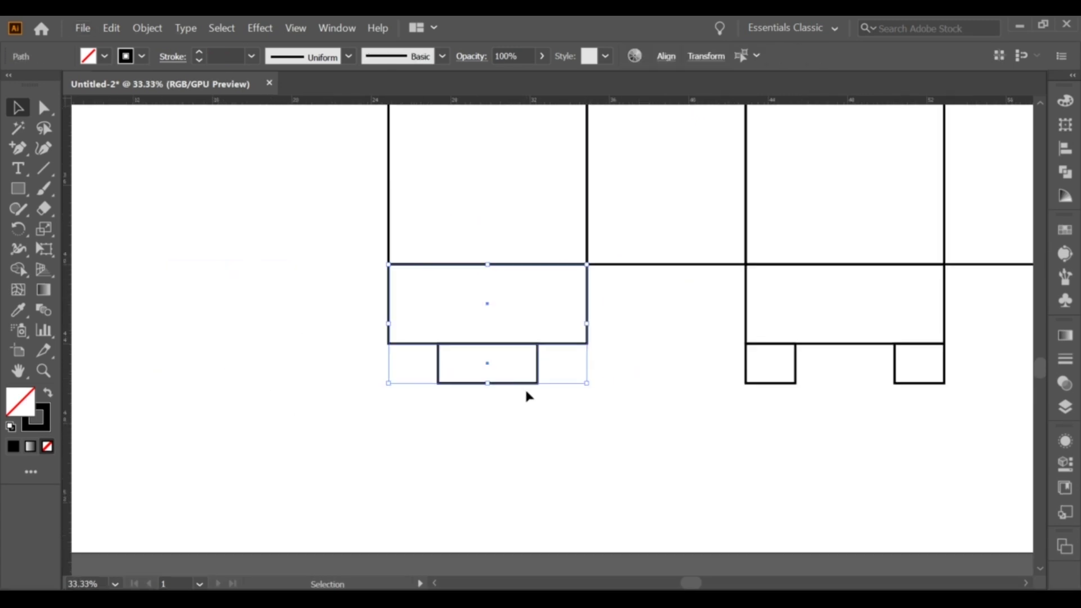
{"action": "key", "text": "ctrl+minus"}
{"action": "left_click_drag", "start_coordinate": [579, 367], "coordinate": [542, 392]}
{"action": "key", "text": "ctrl+plus"}
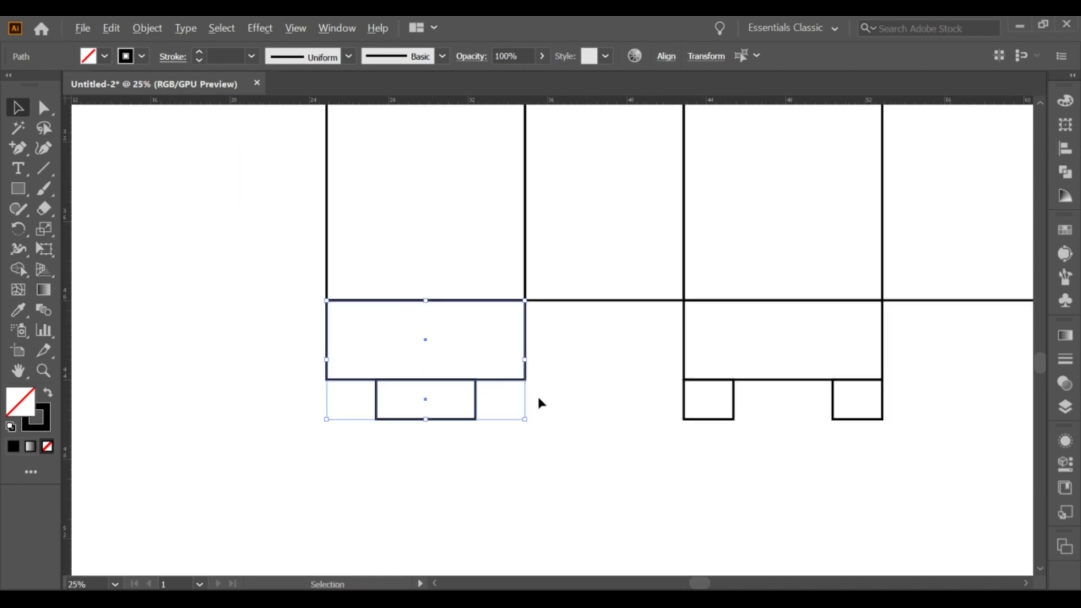
{"action": "left_click", "coordinate": [1065, 171]}
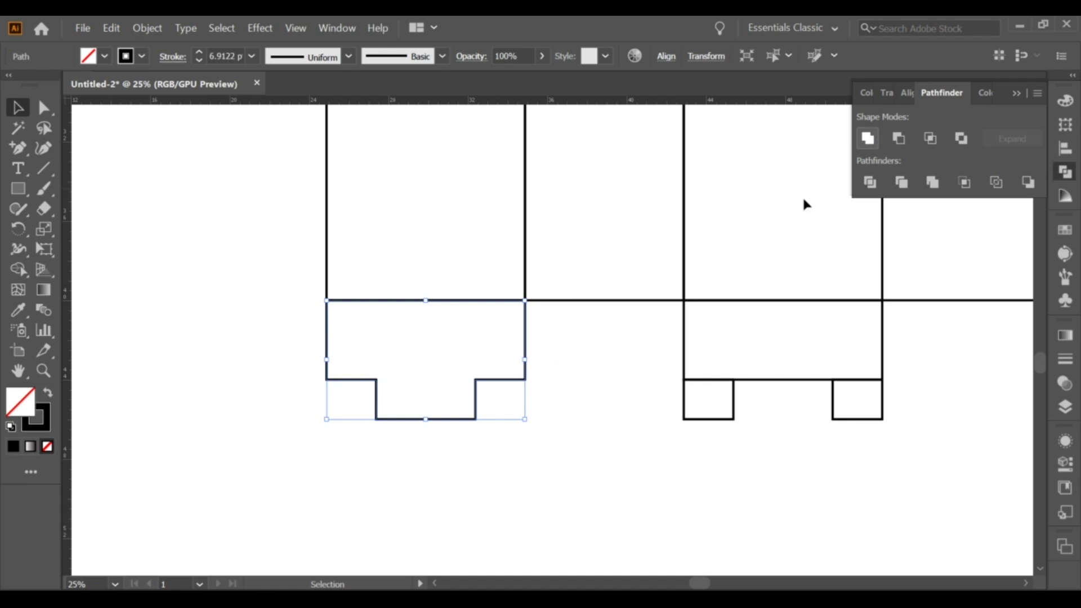
{"action": "left_click", "coordinate": [592, 338]}
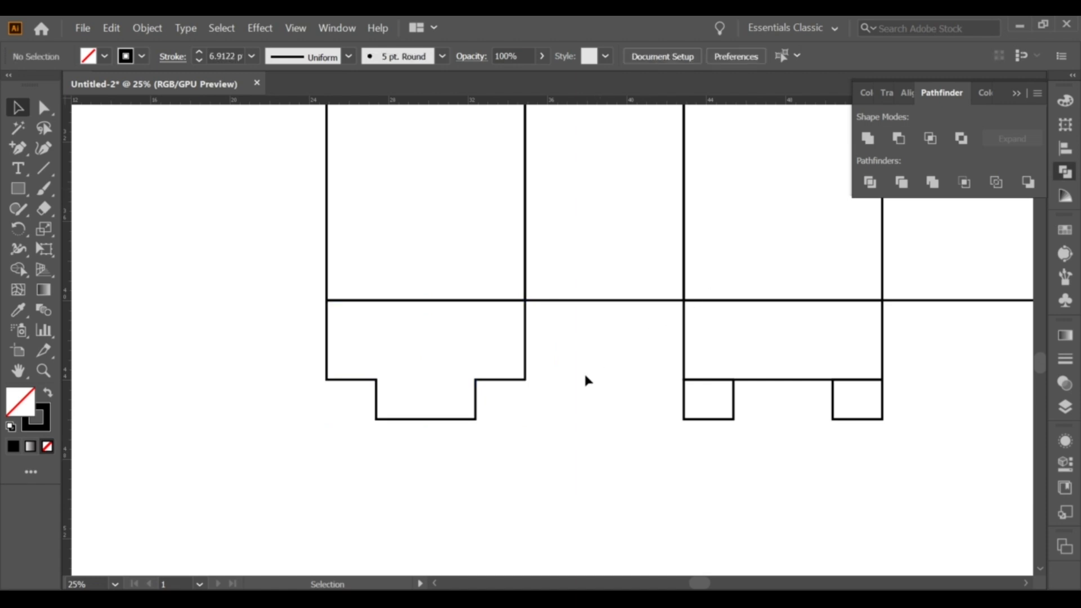
Unite the right flap with its two corner tabs.
{"action": "left_click_drag", "start_coordinate": [651, 350], "coordinate": [903, 435]}
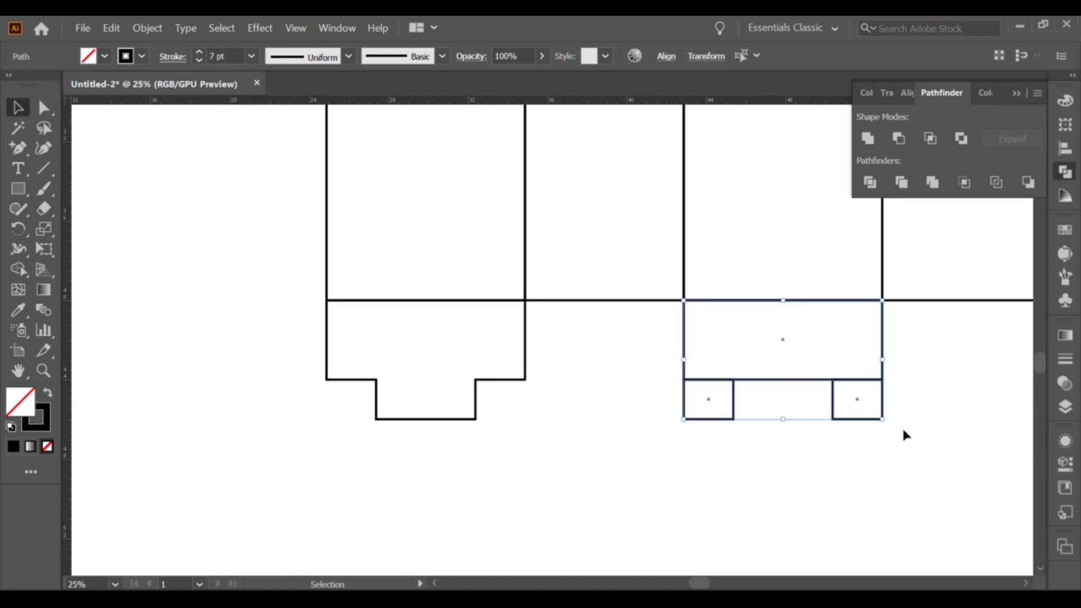
{"action": "left_click", "coordinate": [867, 141]}
{"action": "left_click", "coordinate": [595, 403]}
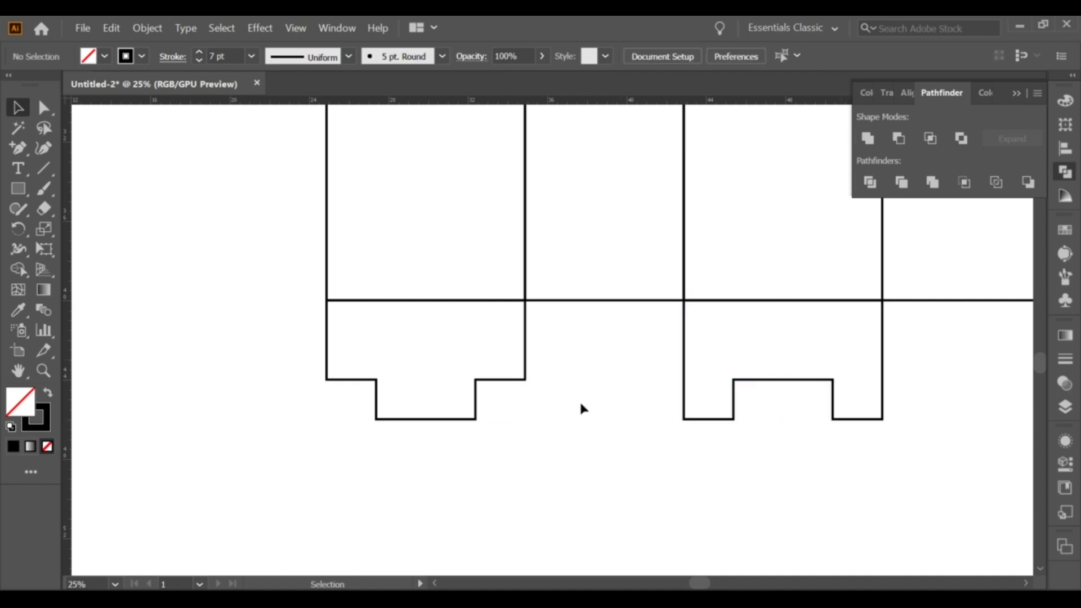
{"action": "scroll", "coordinate": [545, 404], "scroll_direction": "up", "scroll_amount": 1}
Select the left bottom flap outline and pick the Delete Anchor Point tool.
{"action": "left_click_drag", "start_coordinate": [544, 396], "coordinate": [597, 396]}
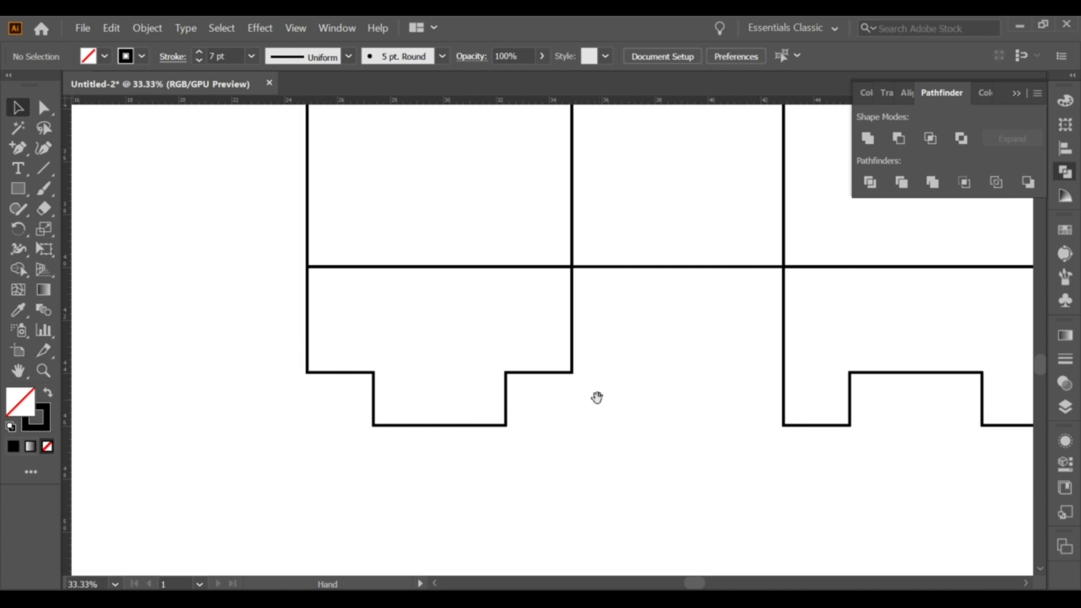
{"action": "scroll", "coordinate": [597, 397], "scroll_direction": "up", "scroll_amount": 1}
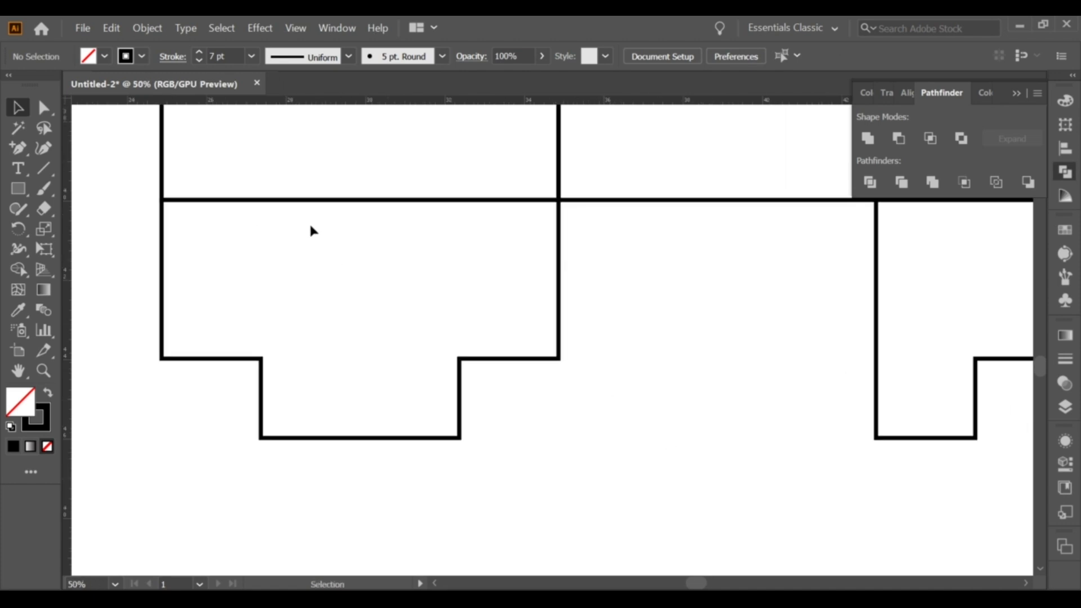
{"action": "left_click", "coordinate": [1017, 104]}
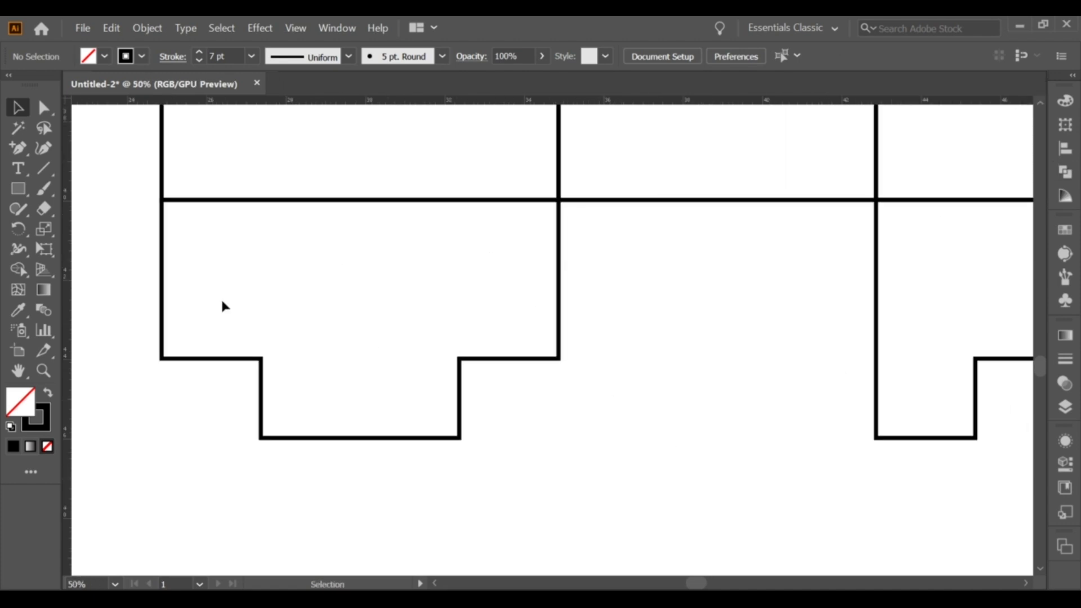
{"action": "mouse_move", "coordinate": [111, 257]}
{"action": "left_mouse_down"}
{"action": "mouse_move", "coordinate": [596, 413]}
{"action": "mouse_move", "coordinate": [606, 433]}
{"action": "left_mouse_up"}
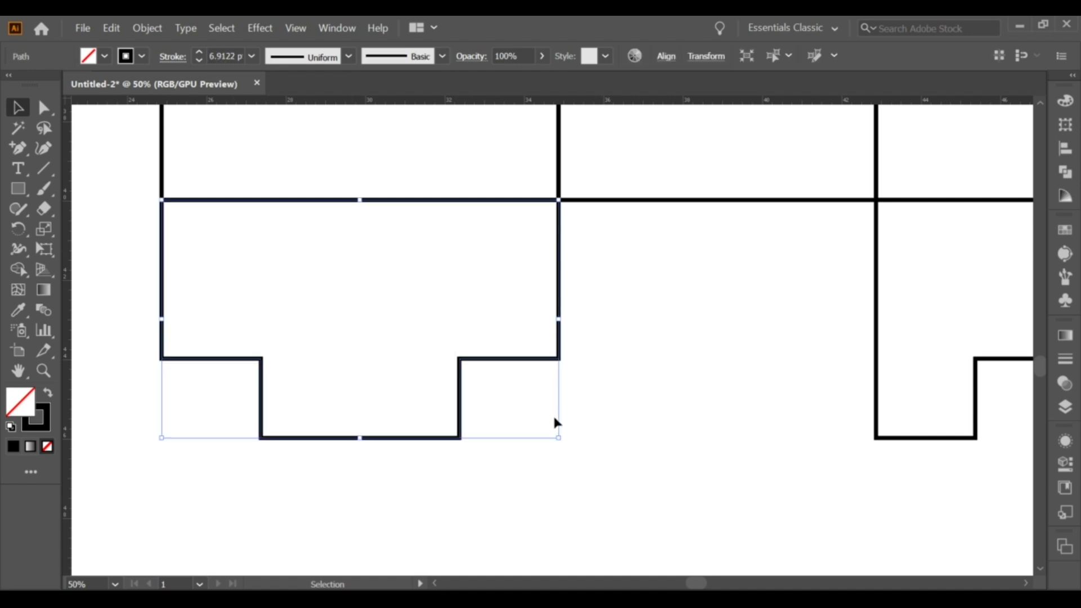
{"action": "left_click", "coordinate": [14, 153]}
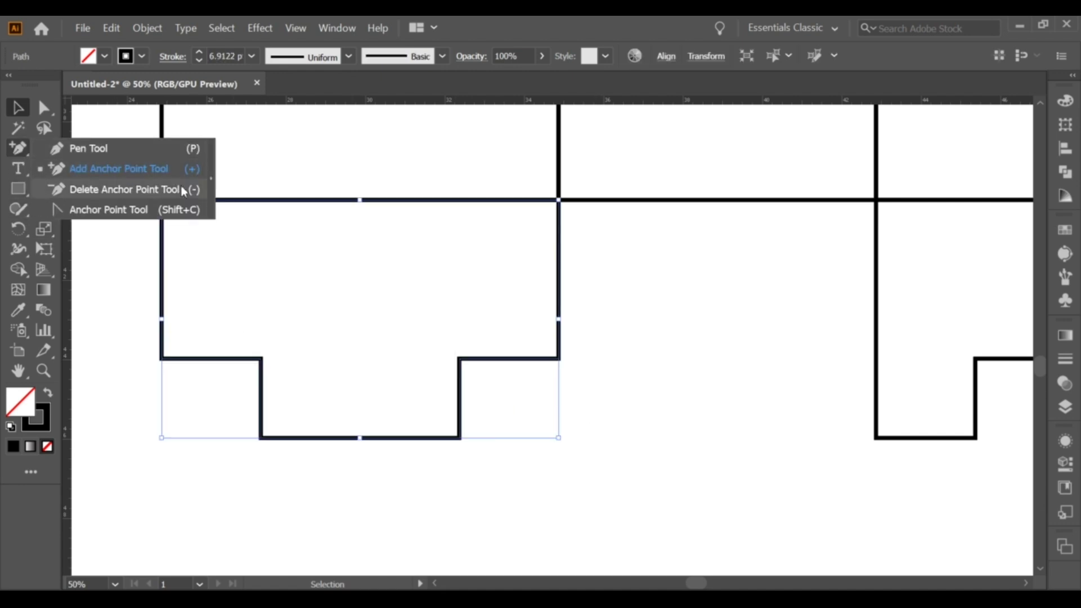
{"action": "left_click", "coordinate": [120, 191]}
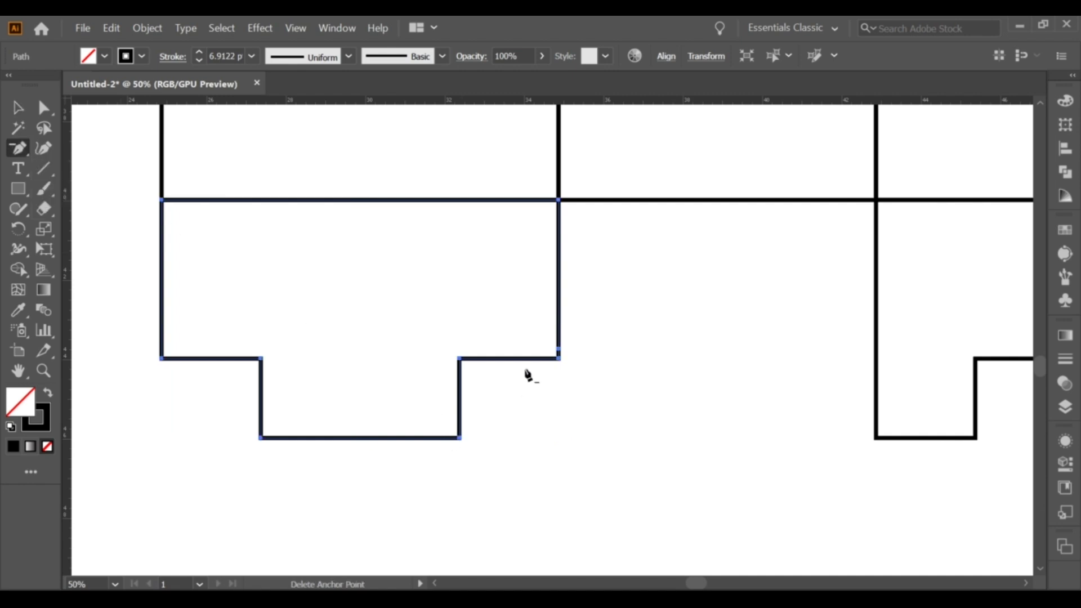
Delete the flap's inner corner anchors on both sides so its sides slant to the tab.
{"action": "left_click", "coordinate": [561, 362]}
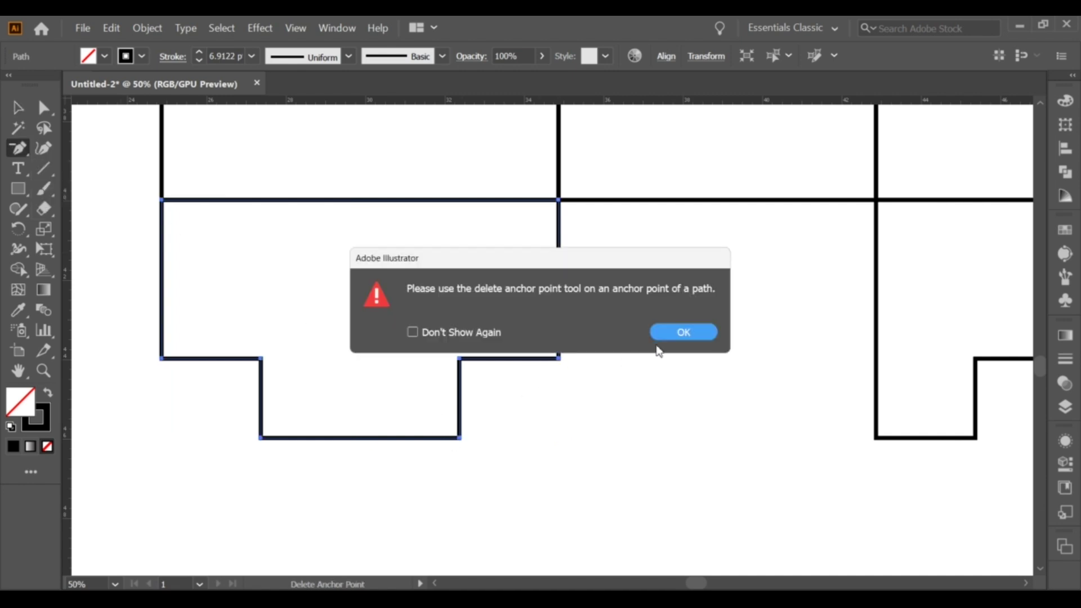
{"action": "left_click", "coordinate": [691, 335]}
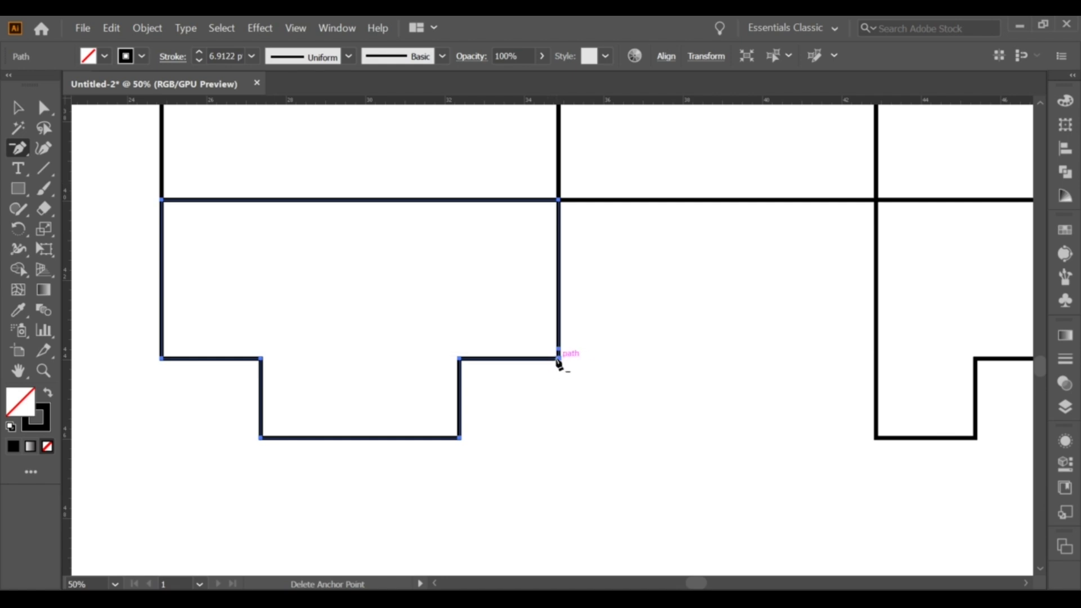
{"action": "left_click", "coordinate": [558, 360]}
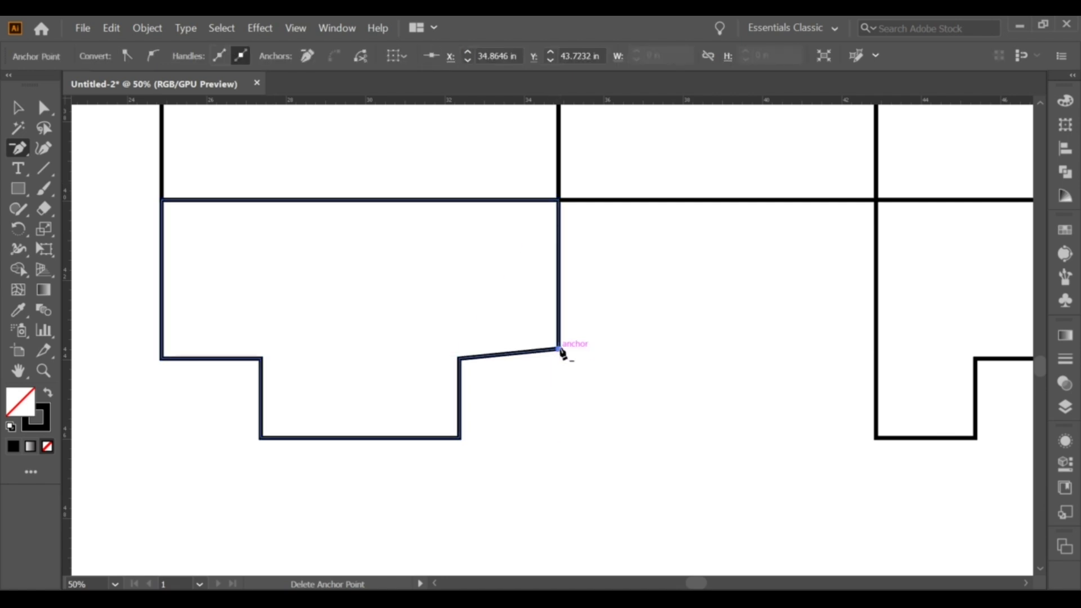
{"action": "left_click", "coordinate": [559, 350]}
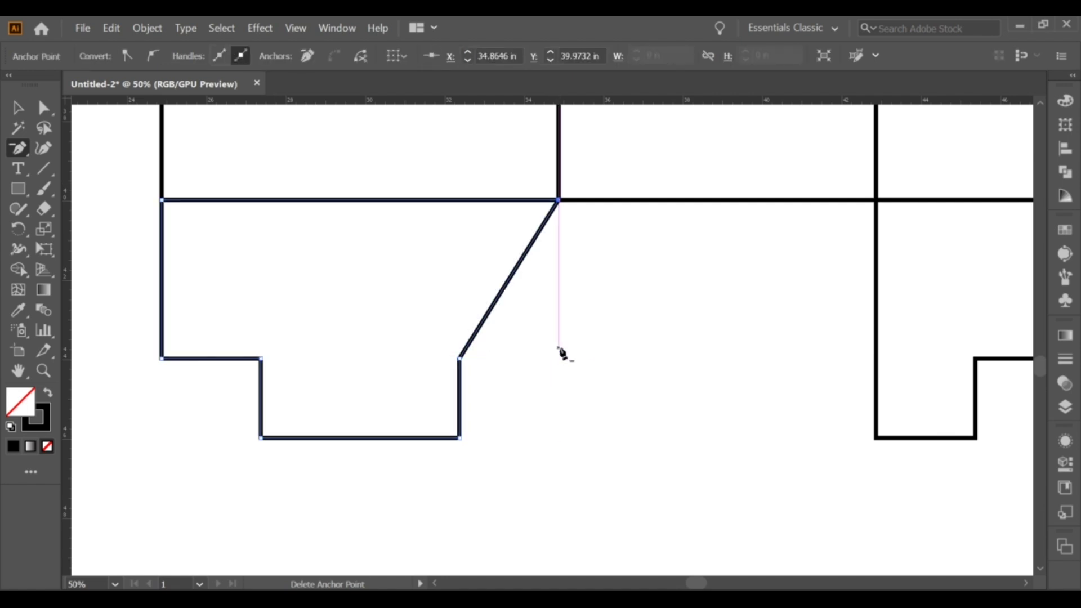
{"action": "left_click", "coordinate": [162, 359]}
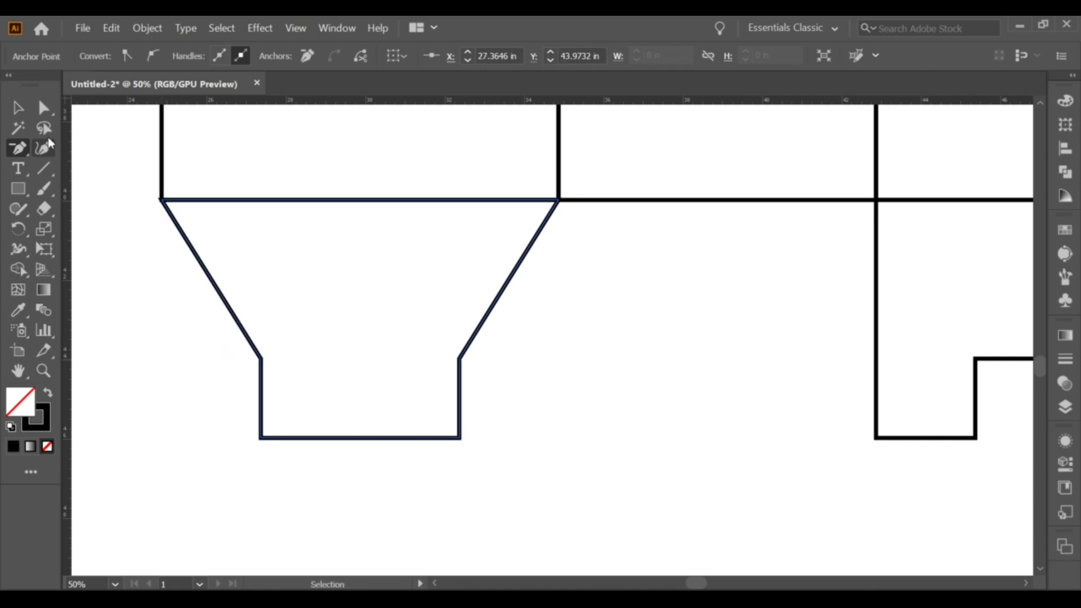
{"action": "left_click", "coordinate": [21, 113]}
{"action": "left_click", "coordinate": [618, 382]}
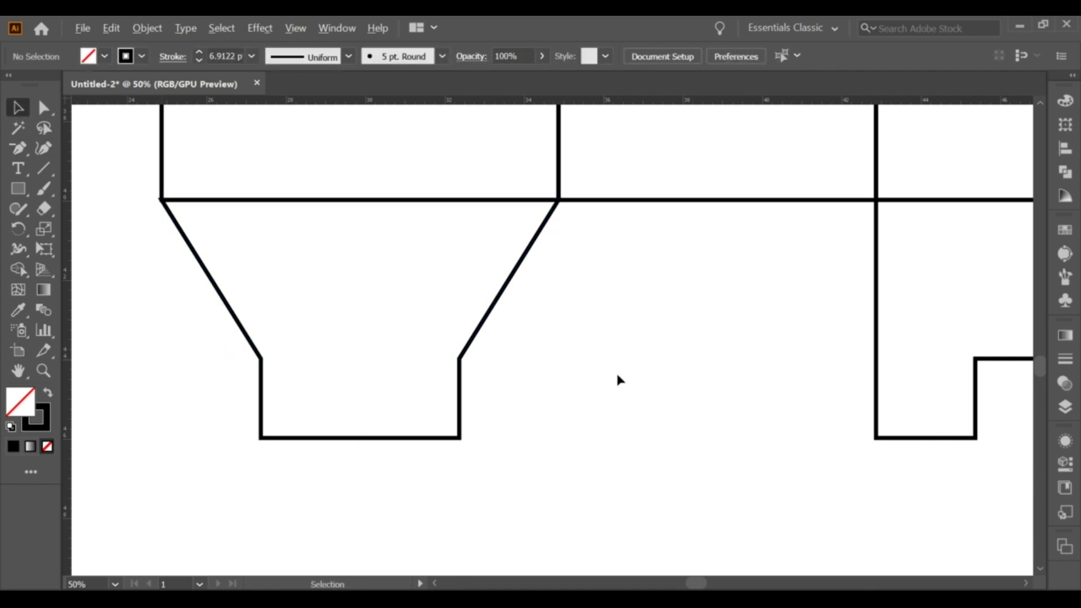
{"action": "scroll", "coordinate": [616, 372], "scroll_direction": "down", "scroll_amount": 1}
{"action": "scroll", "coordinate": [616, 372], "scroll_direction": "down", "scroll_amount": 2}
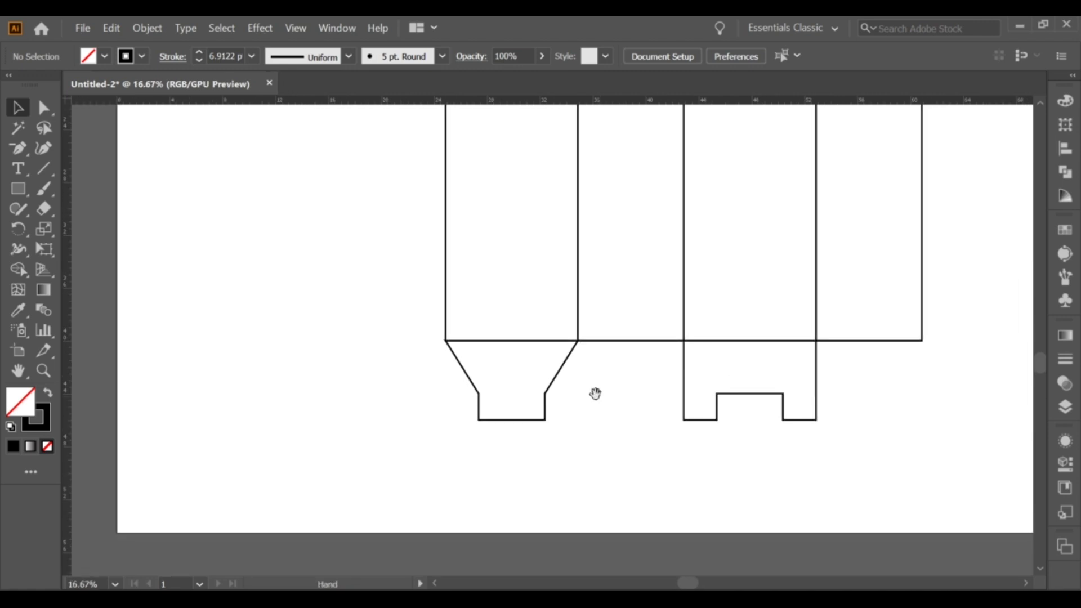
Draw a rectangle in the gap between the two bottom flaps.
{"action": "scroll", "coordinate": [542, 461], "scroll_direction": "down", "scroll_amount": 1}
{"action": "scroll", "coordinate": [542, 461], "scroll_direction": "up", "scroll_amount": 3}
{"action": "key", "text": "m"}
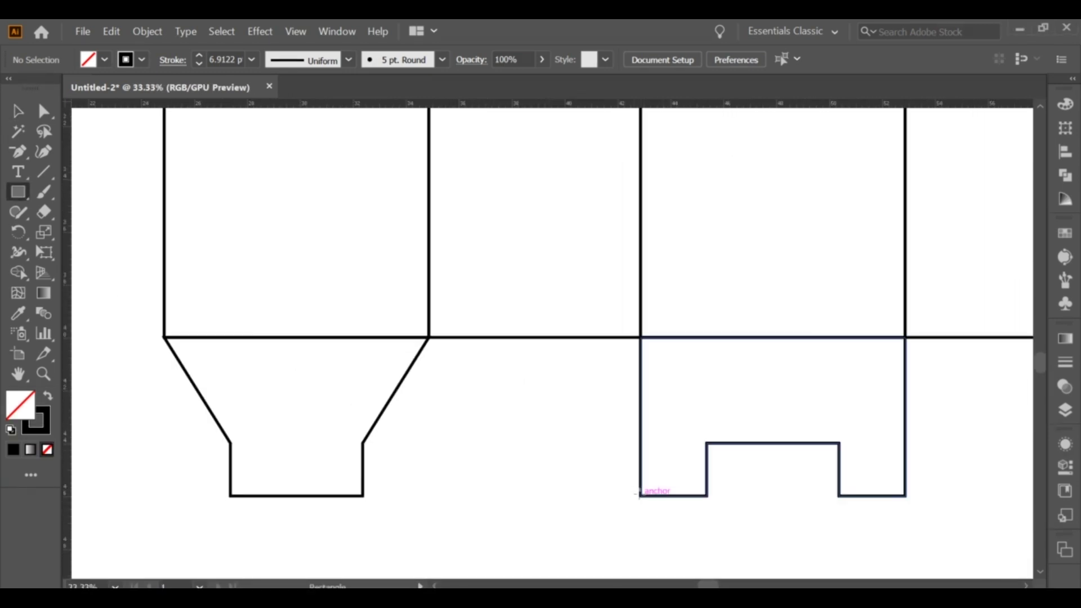
{"action": "left_click_drag", "start_coordinate": [640, 496], "coordinate": [430, 338]}
{"action": "key", "text": "v"}
{"action": "scroll", "coordinate": [582, 530], "scroll_direction": "up", "scroll_amount": 1}
{"action": "scroll", "coordinate": [582, 532], "scroll_direction": "down", "scroll_amount": 1}
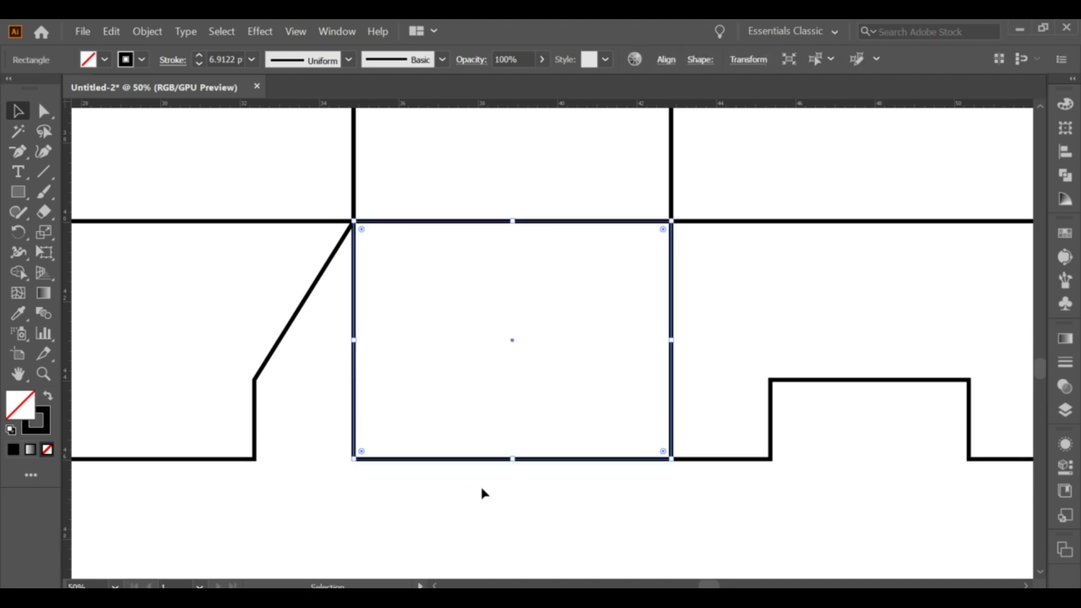
Halve the rectangle's height to 3 in, anchored to its top edge.
{"action": "left_click", "coordinate": [749, 59]}
{"action": "left_click", "coordinate": [585, 98]}
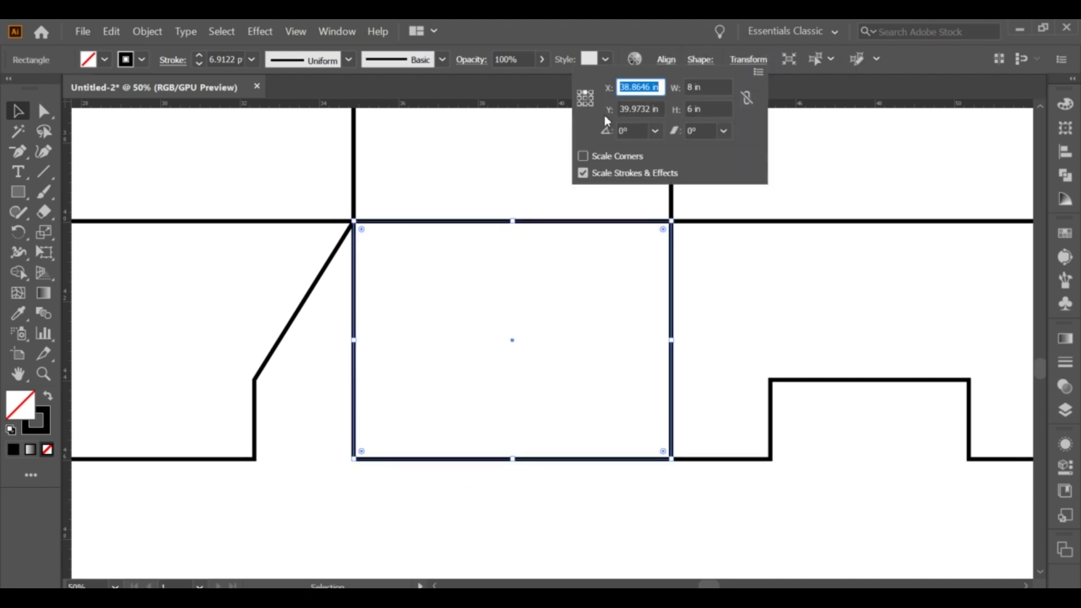
{"action": "left_click", "coordinate": [711, 109]}
{"action": "type", "text": "2"}
{"action": "key", "text": "Return"}
{"action": "key", "text": "i"}
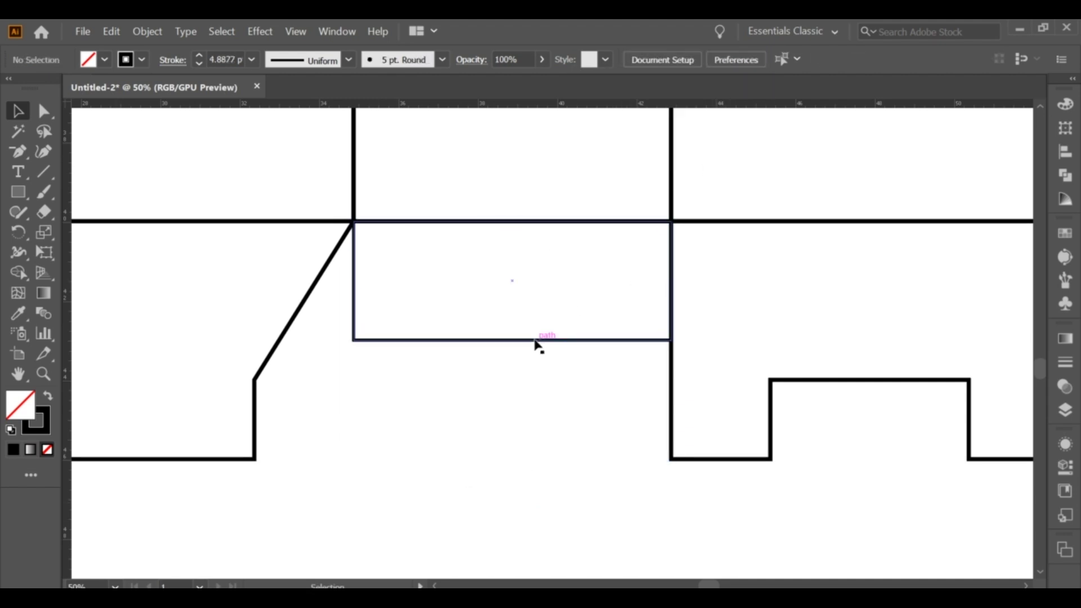
Give the rectangle the flap's 7 pt stroke and place a copy directly below it.
{"action": "left_click", "coordinate": [354, 142]}
{"action": "key", "text": "v"}
{"action": "left_click", "coordinate": [384, 308]}
{"action": "left_click", "coordinate": [353, 277]}
{"action": "left_click", "coordinate": [110, 31]}
{"action": "key", "text": "Escape"}
{"action": "left_click", "coordinate": [519, 360]}
{"action": "left_click_drag", "start_coordinate": [519, 341], "coordinate": [518, 502]}
Halve the copied rectangle's height.
{"action": "left_click_drag", "start_coordinate": [319, 415], "coordinate": [464, 475]}
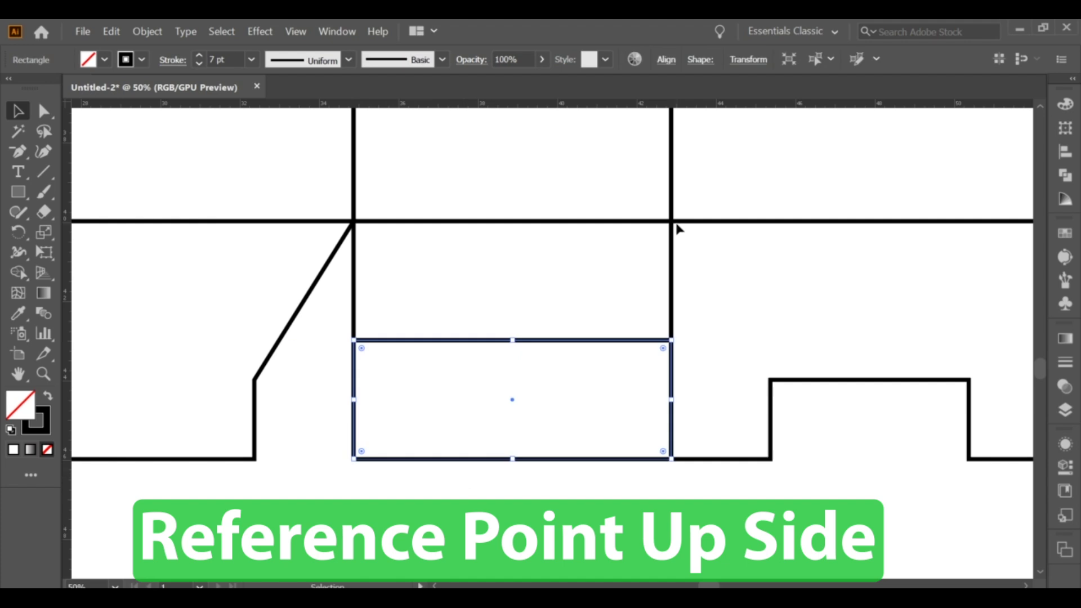
{"action": "left_click", "coordinate": [748, 59]}
{"action": "left_click", "coordinate": [693, 107]}
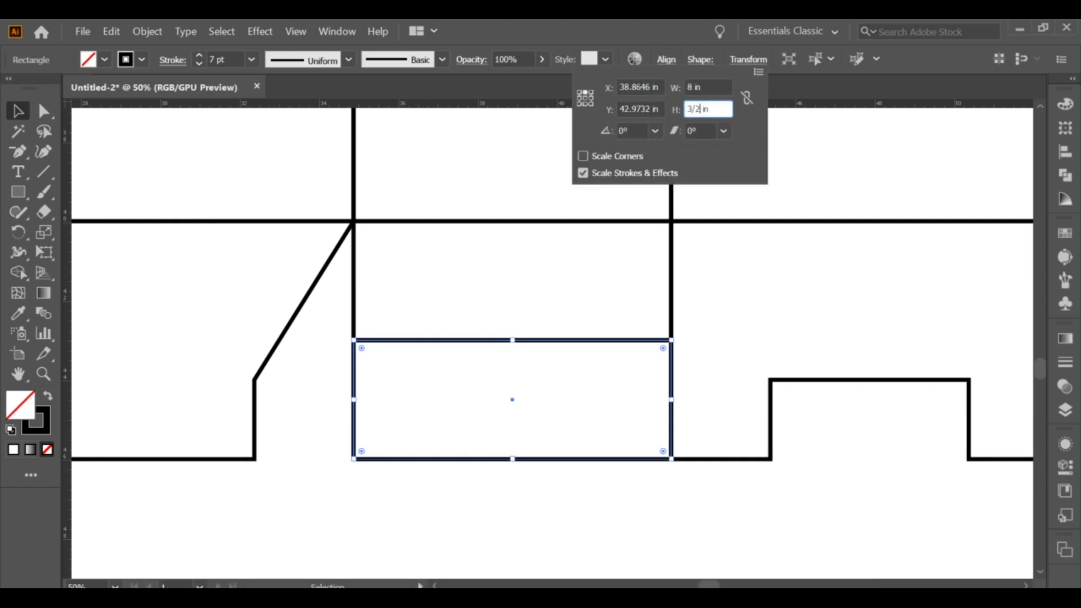
{"action": "key", "text": "Return"}
Halve the rectangle's width twice, leaving a 4 by 1.5 in tab.
{"action": "left_click_drag", "start_coordinate": [314, 357], "coordinate": [393, 410]}
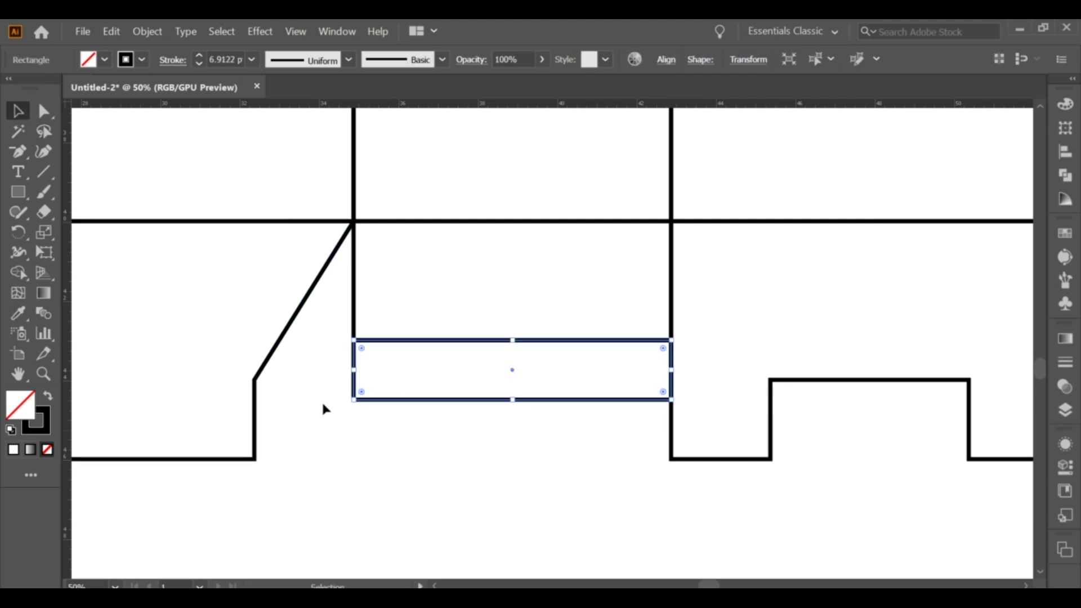
{"action": "left_click", "coordinate": [749, 59]}
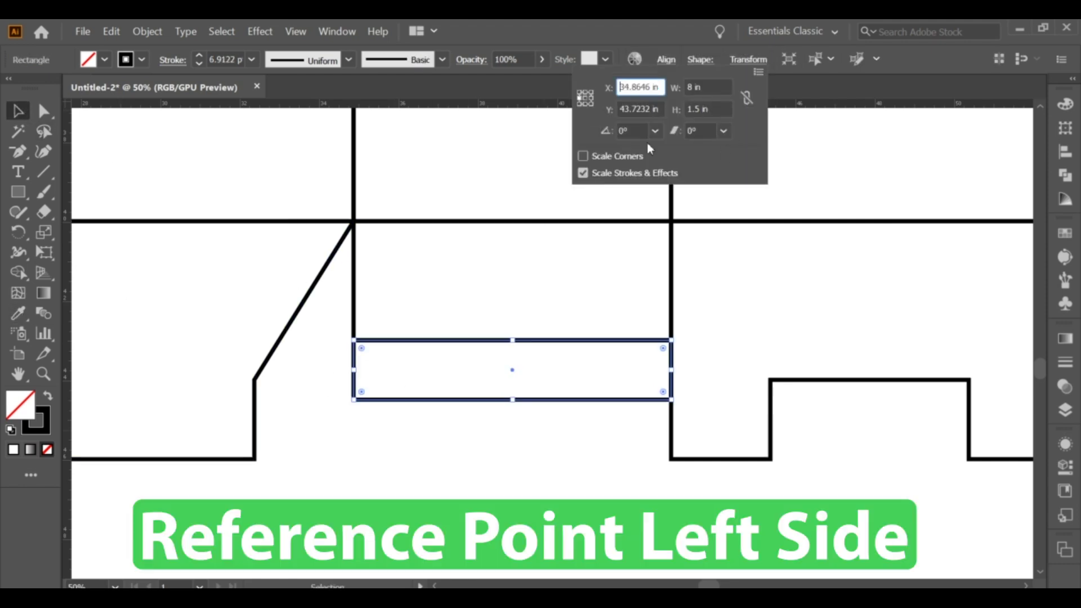
{"action": "left_click", "coordinate": [694, 86]}
{"action": "type", "text": "2"}
{"action": "key", "text": "Return"}
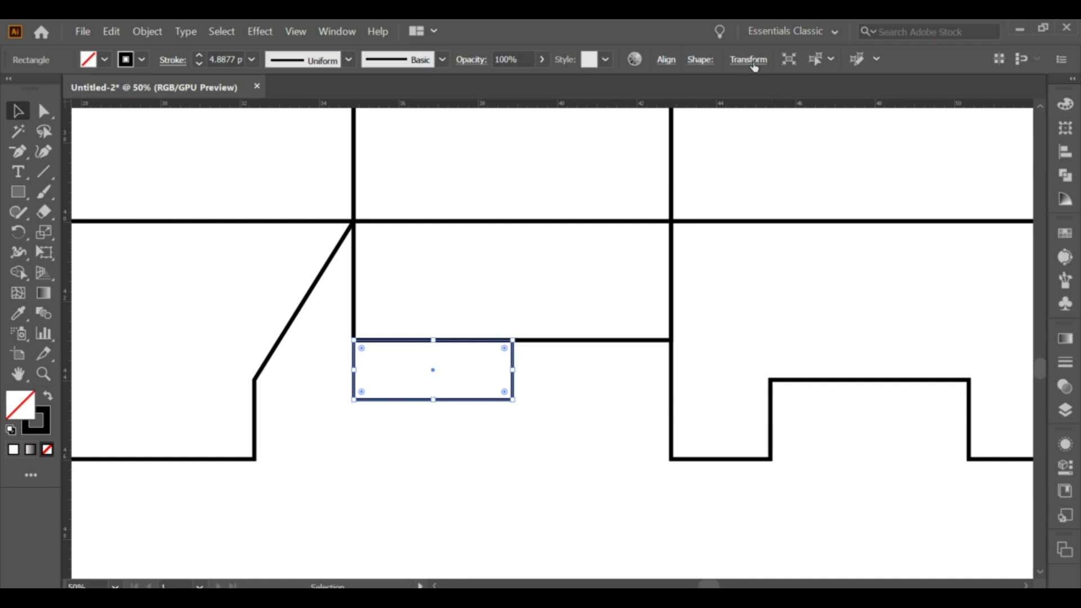
{"action": "left_click", "coordinate": [755, 67]}
{"action": "left_click", "coordinate": [690, 87]}
{"action": "type", "text": "2"}
{"action": "key", "text": "Return"}
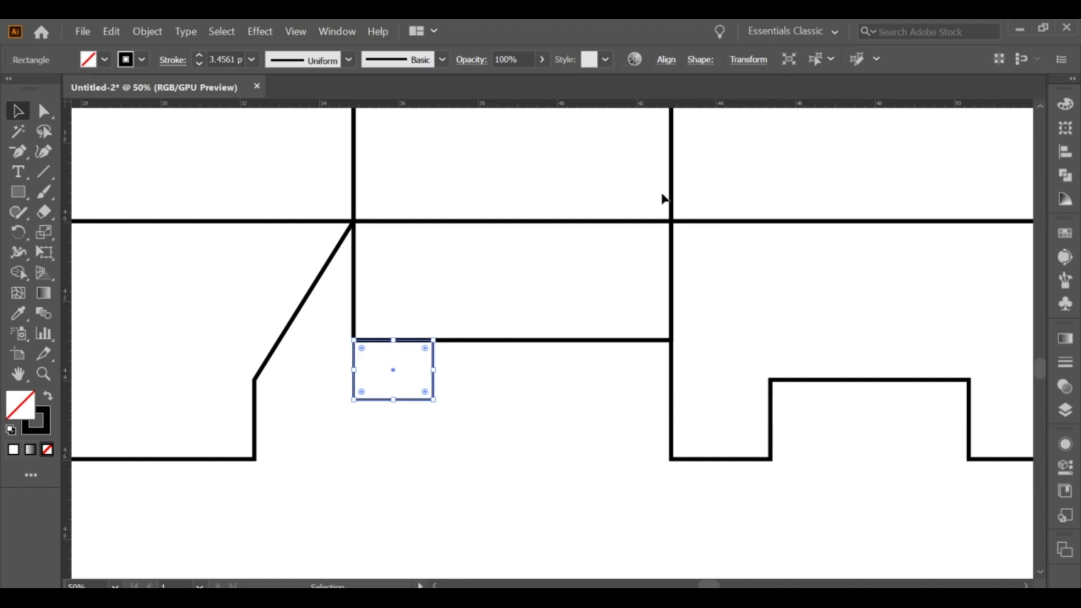
{"action": "left_click", "coordinate": [508, 443]}
{"action": "scroll", "coordinate": [509, 442], "scroll_direction": "down", "scroll_amount": 2}
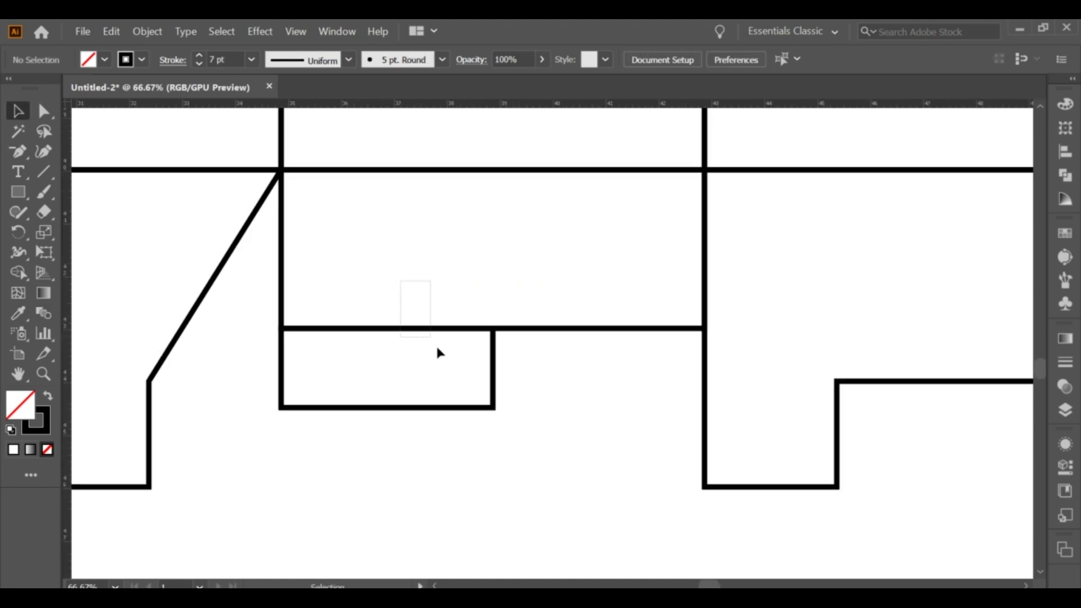
Fit the whole dieline in view, then select and copy both bottom flaps.
{"action": "key", "text": "ctrl+minus"}
{"action": "key", "text": "ctrl+minus"}
{"action": "key", "text": "ctrl+minus"}
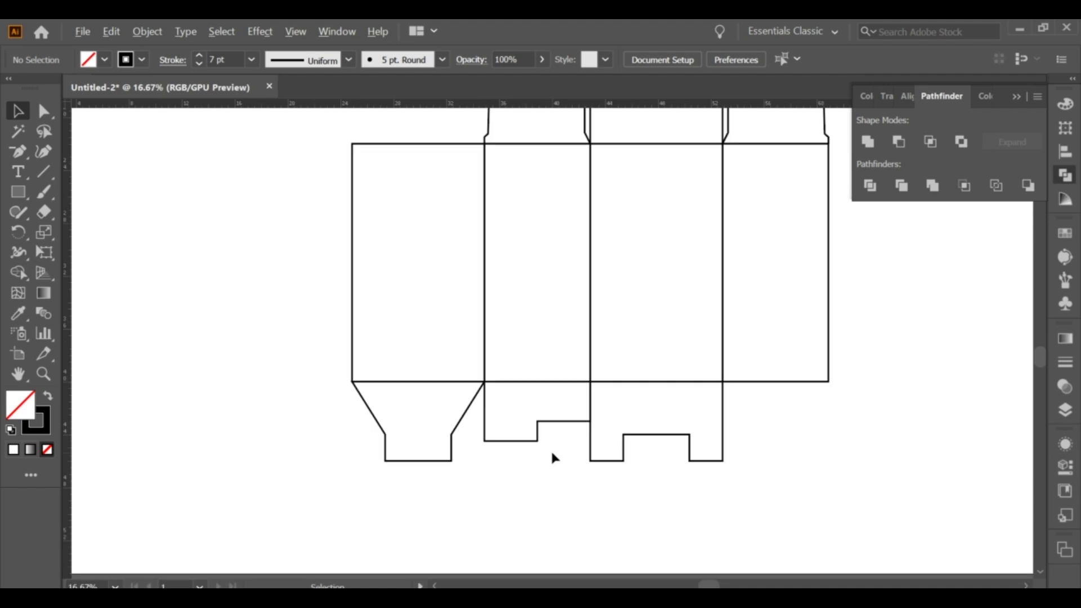
{"action": "key", "text": "shift+o"}
{"action": "scroll", "coordinate": [648, 524], "scroll_direction": "down", "scroll_amount": 2}
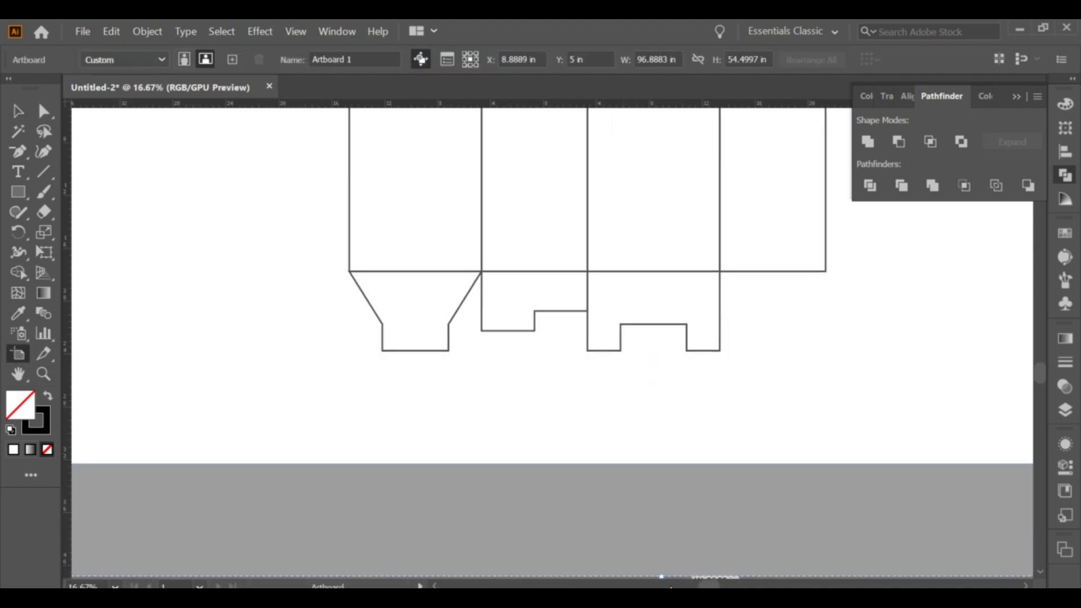
{"action": "key", "text": "v"}
{"action": "left_click", "coordinate": [399, 339]}
{"action": "left_click", "coordinate": [623, 321], "text": "shift"}
{"action": "left_click", "coordinate": [111, 31]}
{"action": "left_click", "coordinate": [147, 99]}
Paste the flaps below the dieline, rotated 180° and centred, with the stepped tab over them.
{"action": "left_click", "coordinate": [111, 31]}
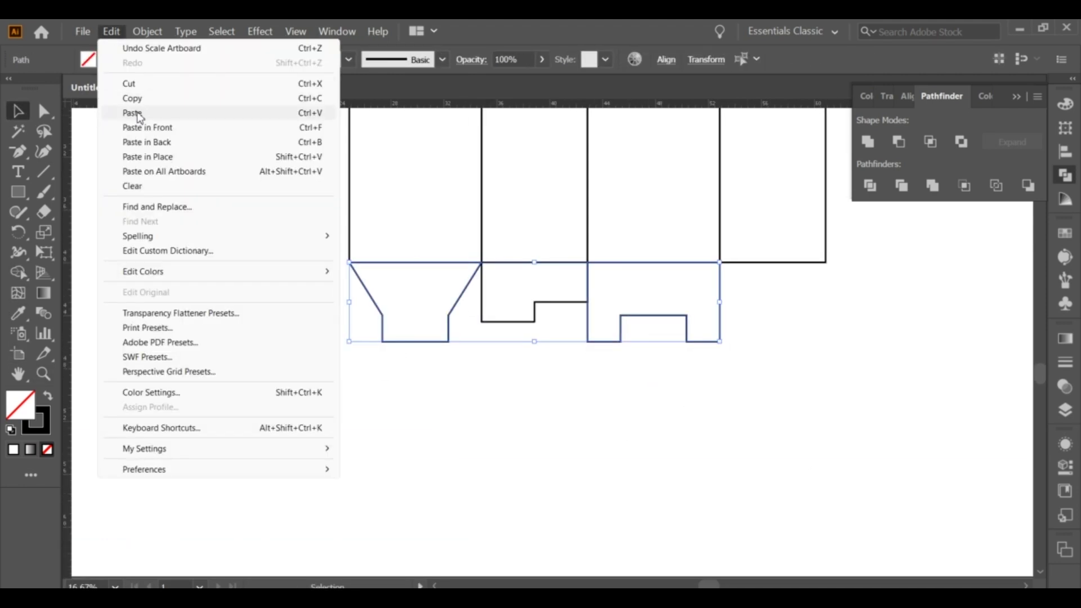
{"action": "left_click", "coordinate": [148, 128]}
{"action": "mouse_move", "coordinate": [666, 319]}
{"action": "left_mouse_down"}
{"action": "mouse_move", "coordinate": [735, 424]}
{"action": "mouse_move", "coordinate": [445, 467]}
{"action": "left_mouse_up"}
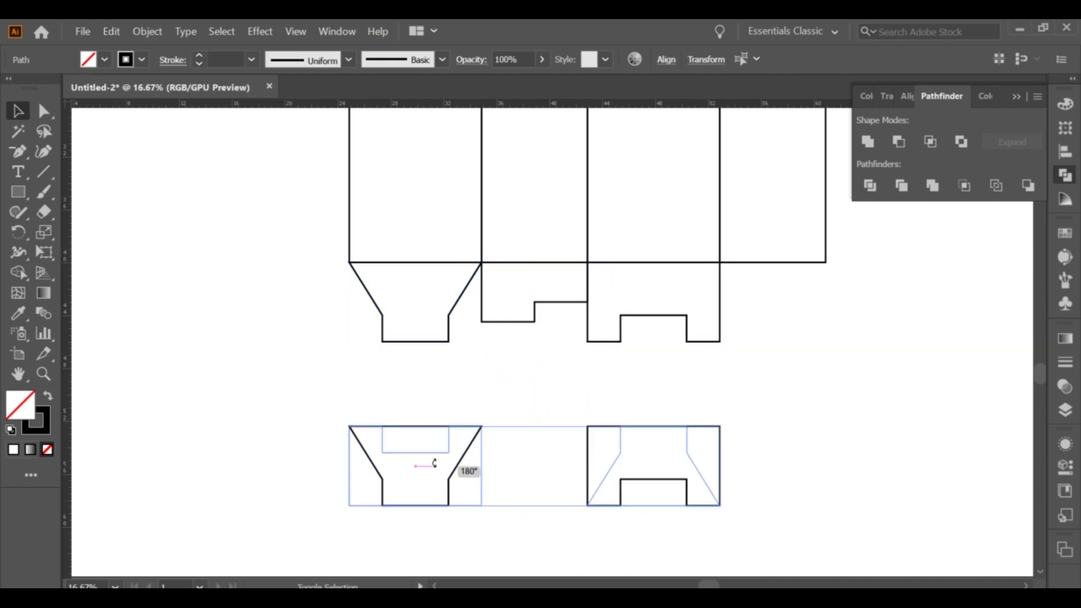
{"action": "left_click", "coordinate": [1065, 151]}
{"action": "left_click", "coordinate": [898, 141]}
{"action": "left_click", "coordinate": [532, 331]}
{"action": "left_click_drag", "start_coordinate": [532, 332], "coordinate": [519, 507]}
{"action": "key", "text": "ctrl+plus"}
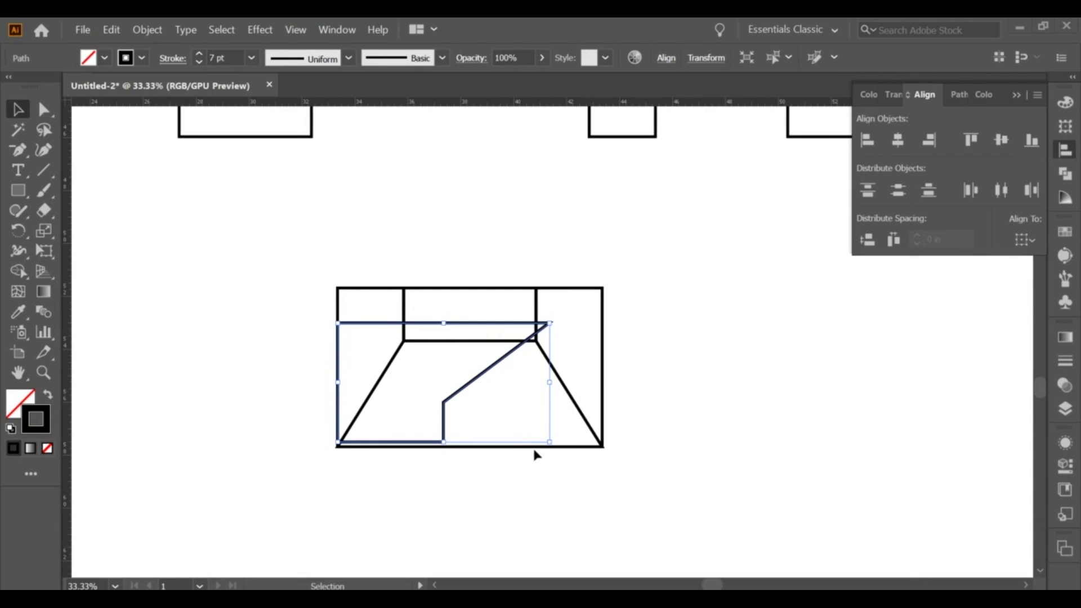
Give the flap path a red stroke, rotate it 90° and move it up-left.
{"action": "double_click", "coordinate": [50, 428]}
{"action": "left_click", "coordinate": [633, 261]}
{"action": "left_click", "coordinate": [815, 268]}
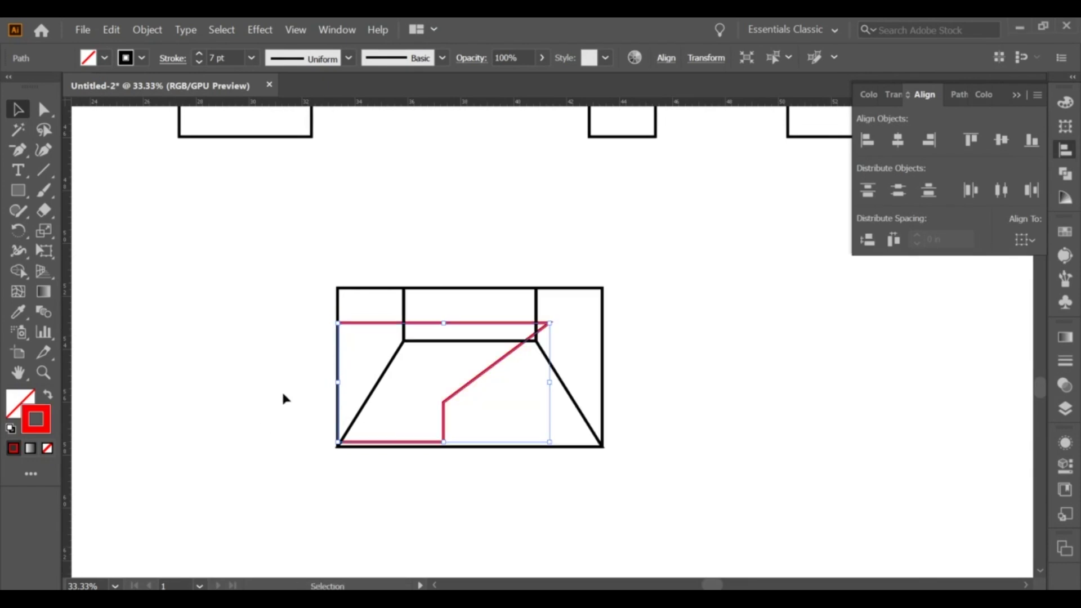
{"action": "mouse_move", "coordinate": [331, 378]}
{"action": "left_mouse_down"}
{"action": "mouse_move", "coordinate": [406, 439]}
{"action": "mouse_move", "coordinate": [453, 444]}
{"action": "left_mouse_up"}
{"action": "left_click_drag", "start_coordinate": [454, 495], "coordinate": [415, 449]}
{"action": "left_click", "coordinate": [438, 464]}
Bring the red path to front and snap its corner and vertical edge onto the black corners.
{"action": "scroll", "coordinate": [441, 458], "scroll_direction": "up", "scroll_amount": 1}
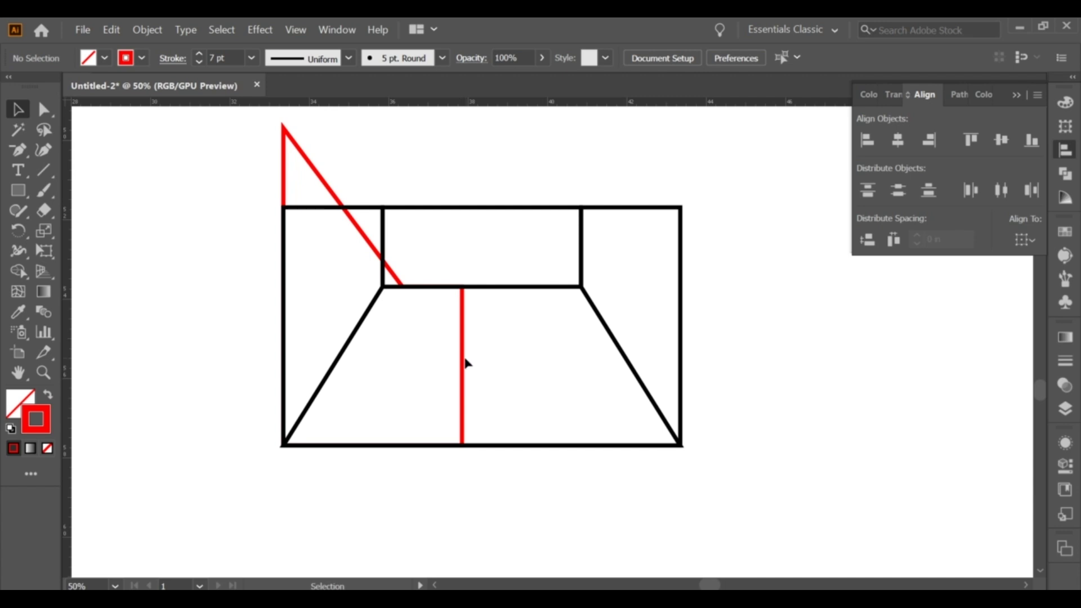
{"action": "right_click", "coordinate": [462, 362]}
{"action": "left_click", "coordinate": [653, 293]}
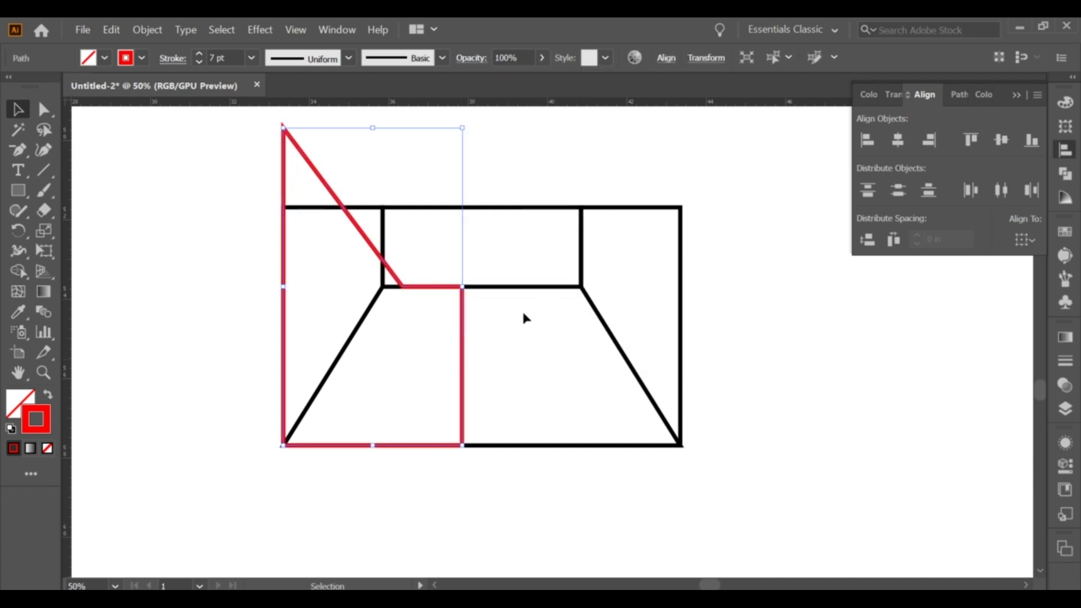
{"action": "scroll", "coordinate": [499, 326], "scroll_direction": "up", "scroll_amount": 1}
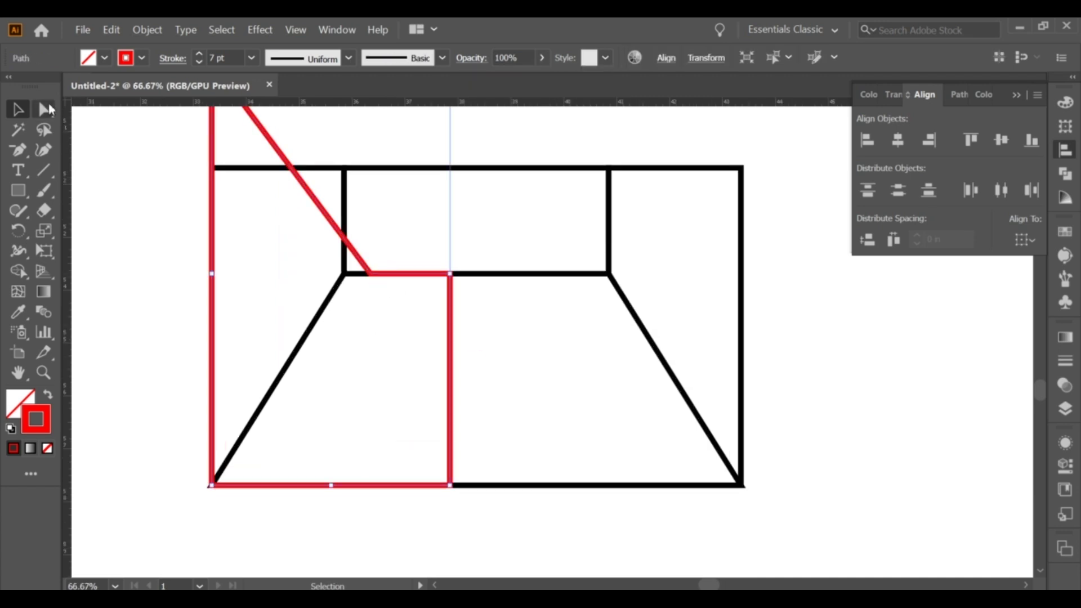
{"action": "left_click", "coordinate": [45, 109]}
{"action": "left_click_drag", "start_coordinate": [372, 273], "coordinate": [344, 273]}
{"action": "left_click", "coordinate": [376, 342]}
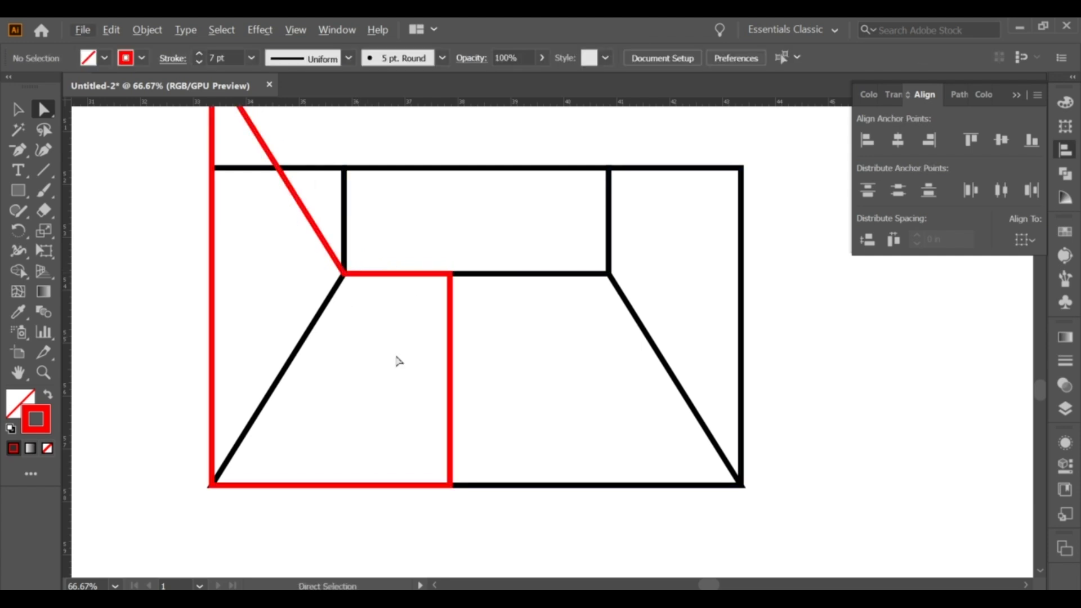
{"action": "left_click", "coordinate": [450, 274]}
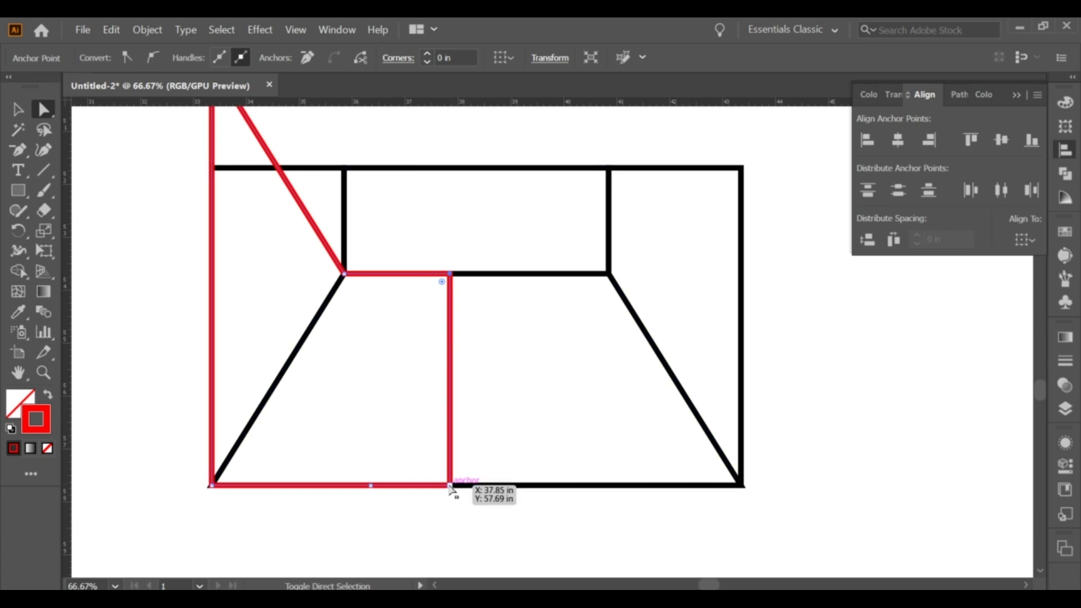
{"action": "left_click_drag", "start_coordinate": [451, 387], "coordinate": [486, 385]}
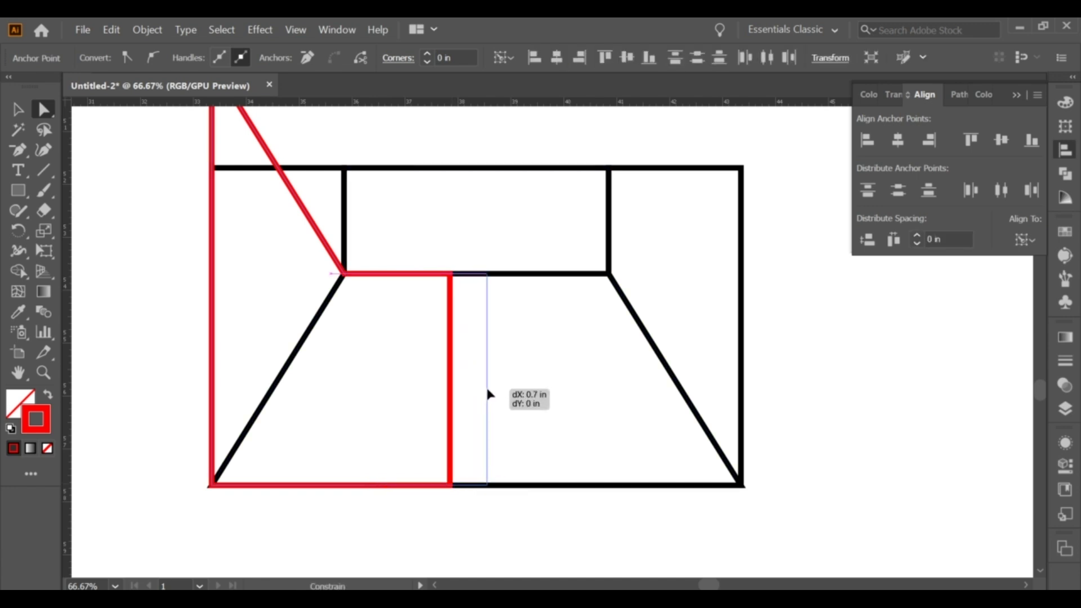
{"action": "left_click_drag", "start_coordinate": [486, 390], "coordinate": [488, 392]}
{"action": "left_click", "coordinate": [529, 398]}
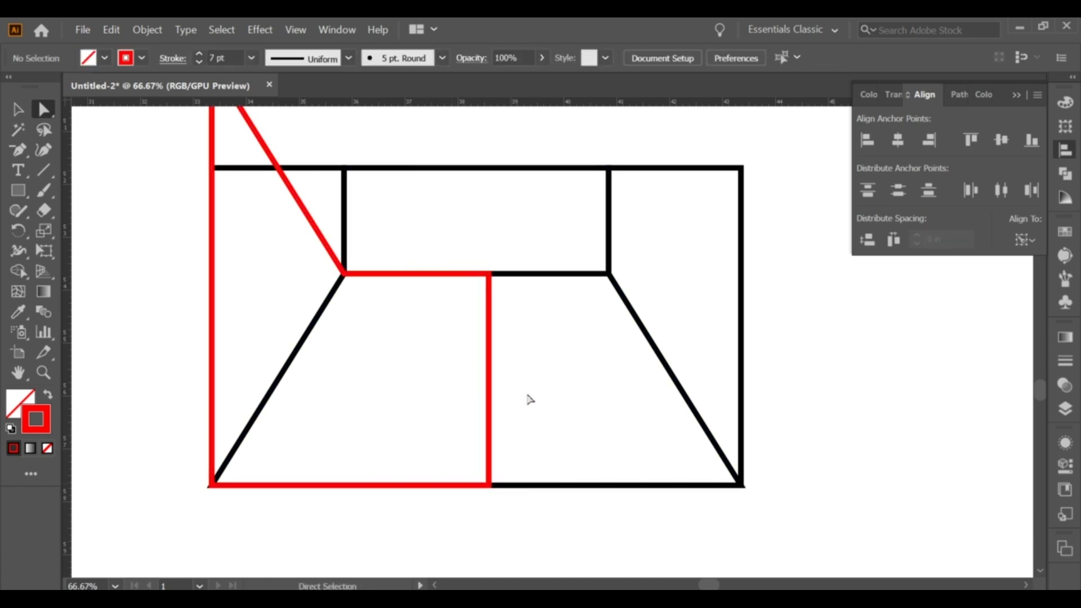
Move the red flap up under the second panel and rotate it to fill the gap.
{"action": "scroll", "coordinate": [530, 398], "scroll_direction": "down", "scroll_amount": 1}
{"action": "scroll", "coordinate": [529, 398], "scroll_direction": "down", "scroll_amount": 1}
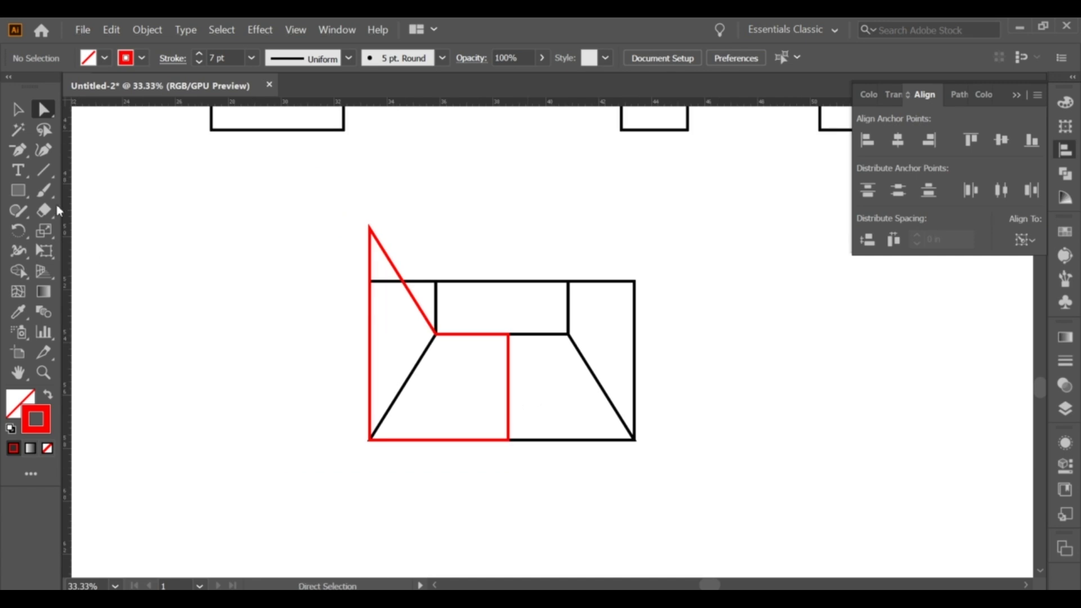
{"action": "left_click_drag", "start_coordinate": [158, 178], "coordinate": [199, 344]}
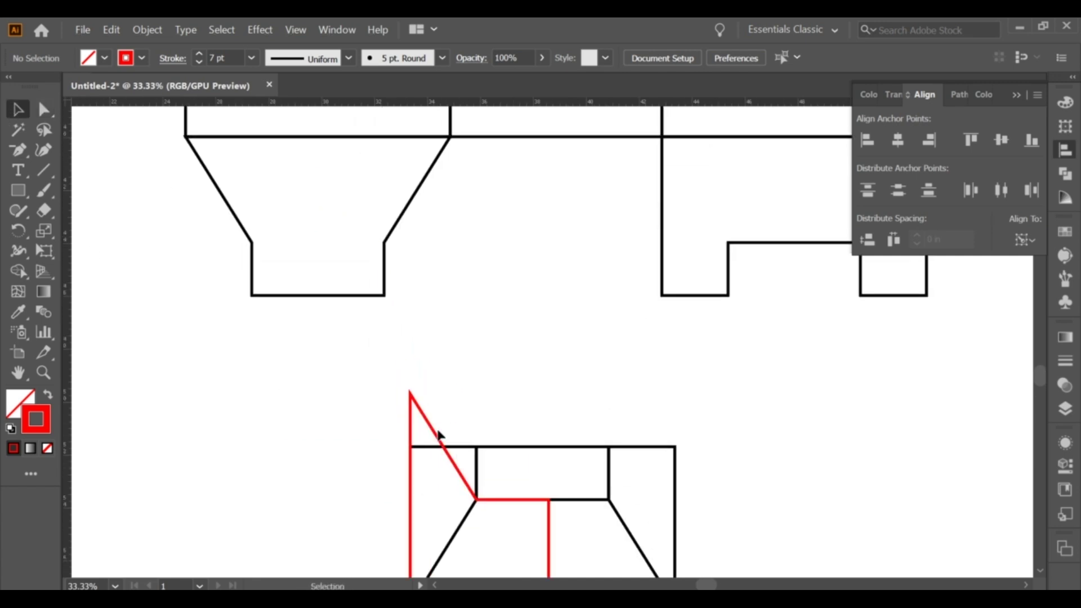
{"action": "left_click_drag", "start_coordinate": [438, 443], "coordinate": [486, 234]}
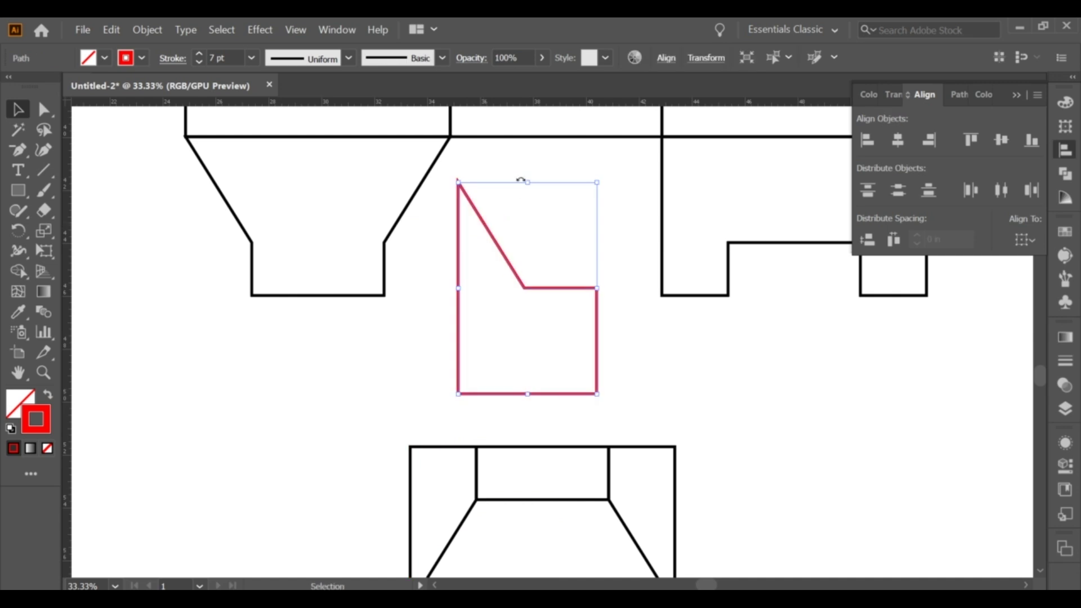
{"action": "mouse_move", "coordinate": [528, 175]}
{"action": "left_mouse_down"}
{"action": "mouse_move", "coordinate": [597, 325]}
{"action": "mouse_move", "coordinate": [601, 284]}
{"action": "mouse_move", "coordinate": [578, 191]}
{"action": "left_mouse_up"}
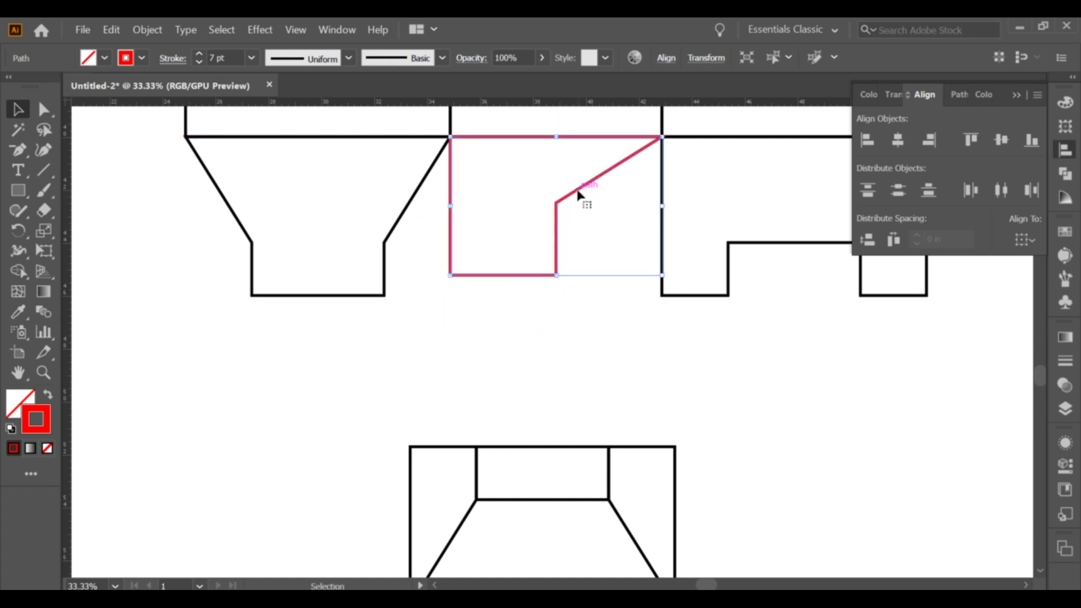
{"action": "left_click", "coordinate": [611, 334]}
{"action": "scroll", "coordinate": [610, 334], "scroll_direction": "down", "scroll_amount": 1}
{"action": "left_click", "coordinate": [571, 251]}
Eyedrop the black dieline stroke onto the red slanted flap.
{"action": "key", "text": "i"}
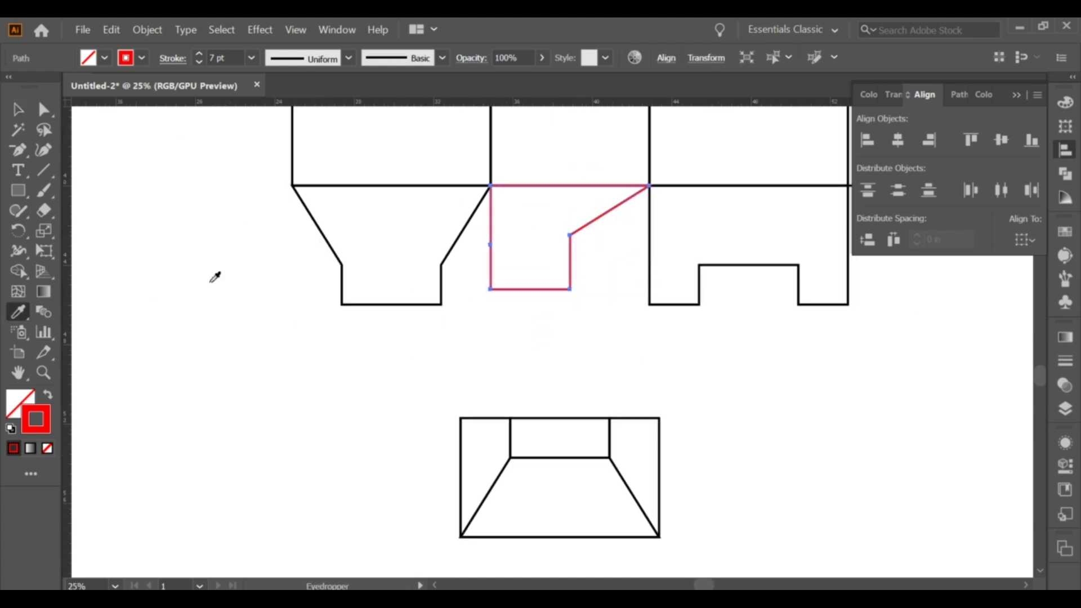
{"action": "left_click", "coordinate": [335, 246]}
{"action": "key", "text": "v"}
Paste a copy of the slanted flap in place and shift it 18.31 in right.
{"action": "left_click_drag", "start_coordinate": [526, 343], "coordinate": [391, 384]}
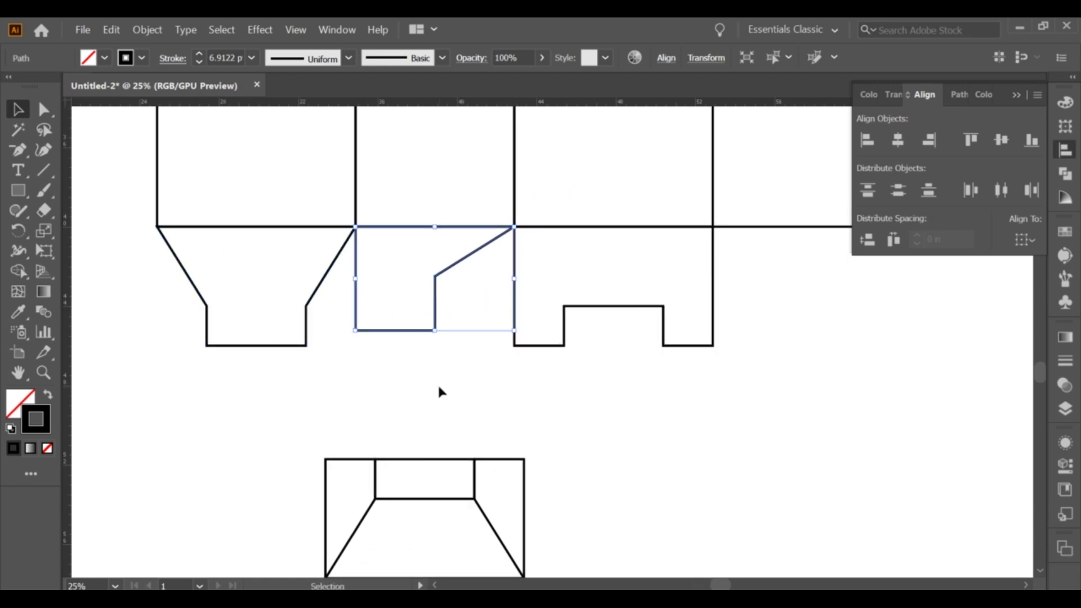
{"action": "left_click_drag", "start_coordinate": [485, 328], "coordinate": [311, 355]}
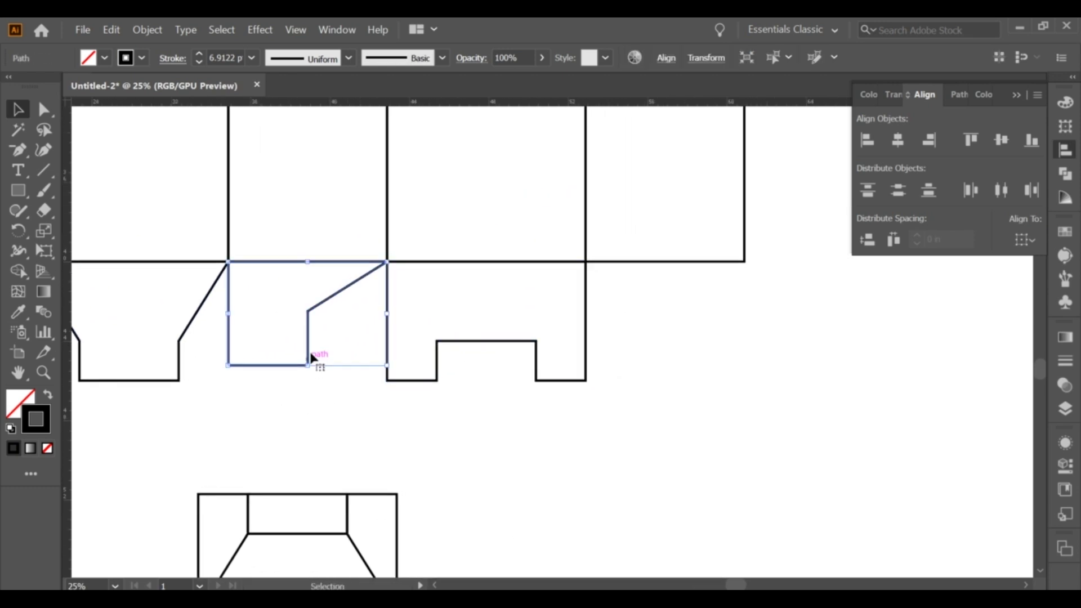
{"action": "left_click", "coordinate": [112, 30]}
{"action": "left_click", "coordinate": [133, 97]}
{"action": "left_click", "coordinate": [111, 29]}
{"action": "left_click", "coordinate": [148, 155]}
{"action": "left_click_drag", "start_coordinate": [323, 307], "coordinate": [680, 304]}
{"action": "key", "text": "ctrl+plus"}
{"action": "key", "text": "ctrl+plus"}
{"action": "key", "text": "ctrl+plus"}
Align the copied flap with the panel edge and give it the black 7 pt stroke.
{"action": "left_click", "coordinate": [545, 505]}
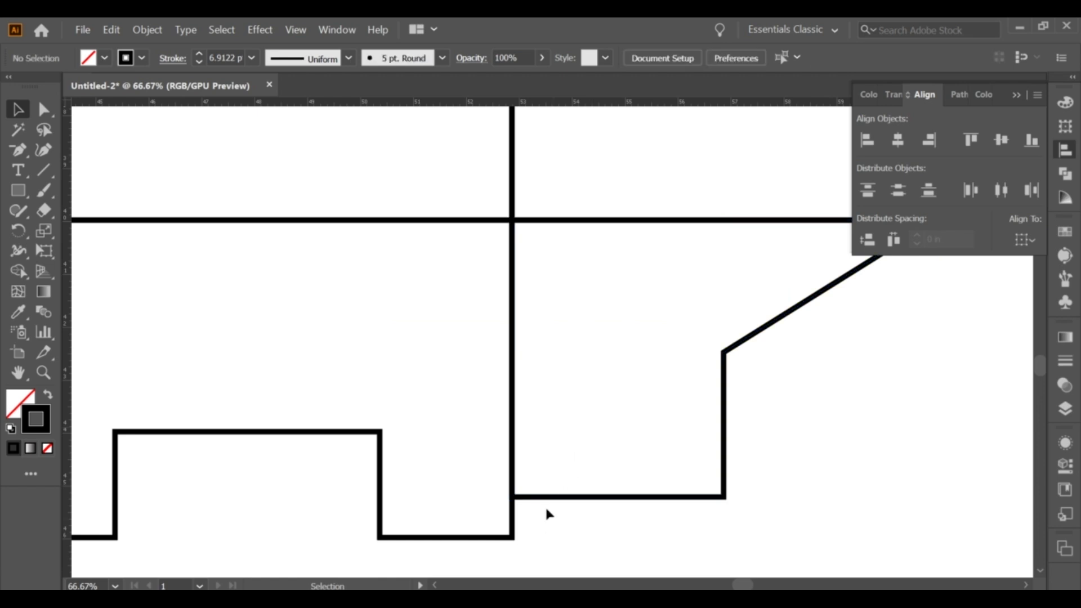
{"action": "left_click_drag", "start_coordinate": [548, 498], "coordinate": [549, 499]}
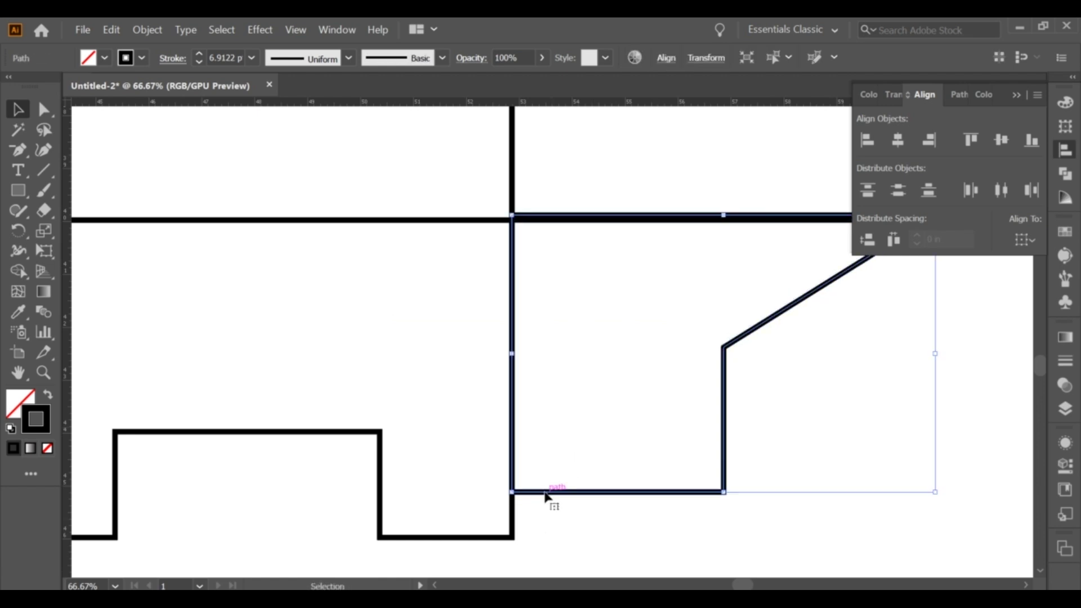
{"action": "left_click", "coordinate": [19, 315]}
{"action": "left_click", "coordinate": [194, 215]}
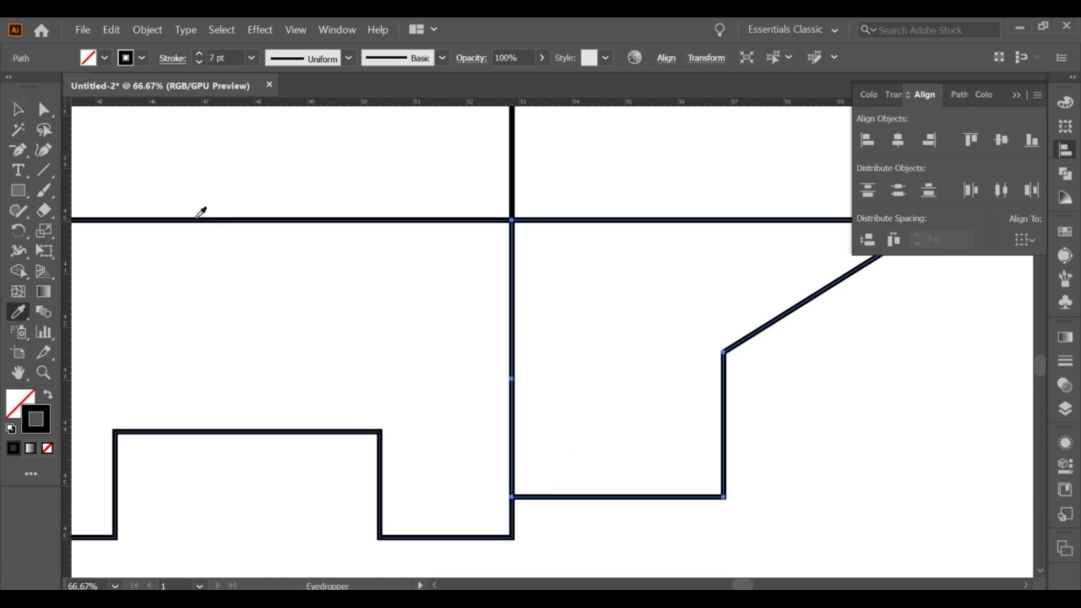
{"action": "key", "text": "v"}
{"action": "left_click", "coordinate": [417, 309]}
{"action": "key", "text": "ctrl+minus"}
{"action": "key", "text": "ctrl+minus"}
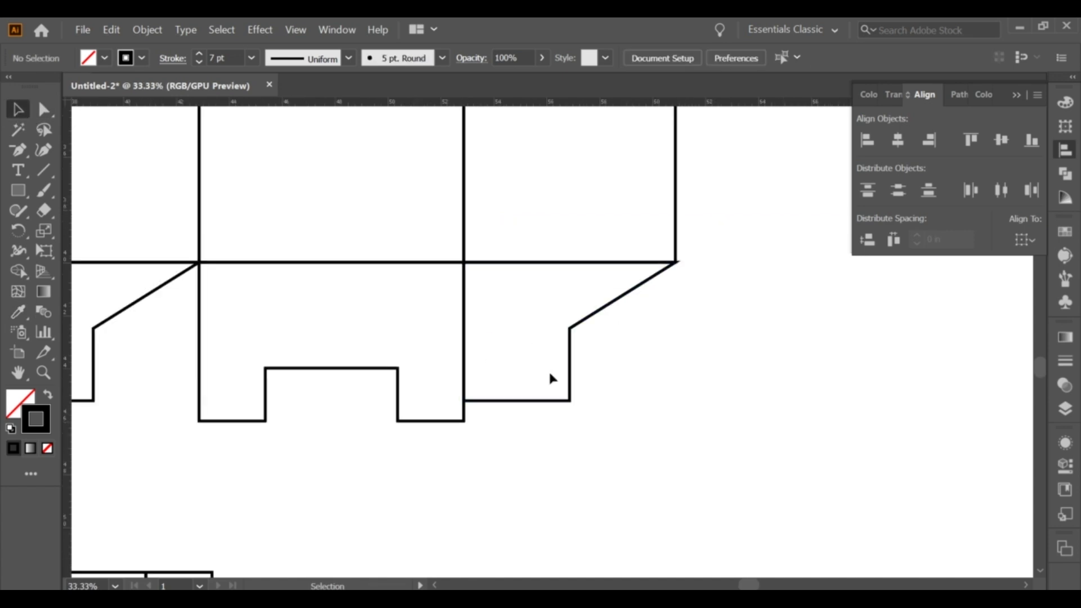
Reflect the copied flap vertically and zoom out to the whole box net.
{"action": "left_click", "coordinate": [550, 370]}
{"action": "right_click", "coordinate": [550, 369]}
{"action": "left_click", "coordinate": [733, 334]}
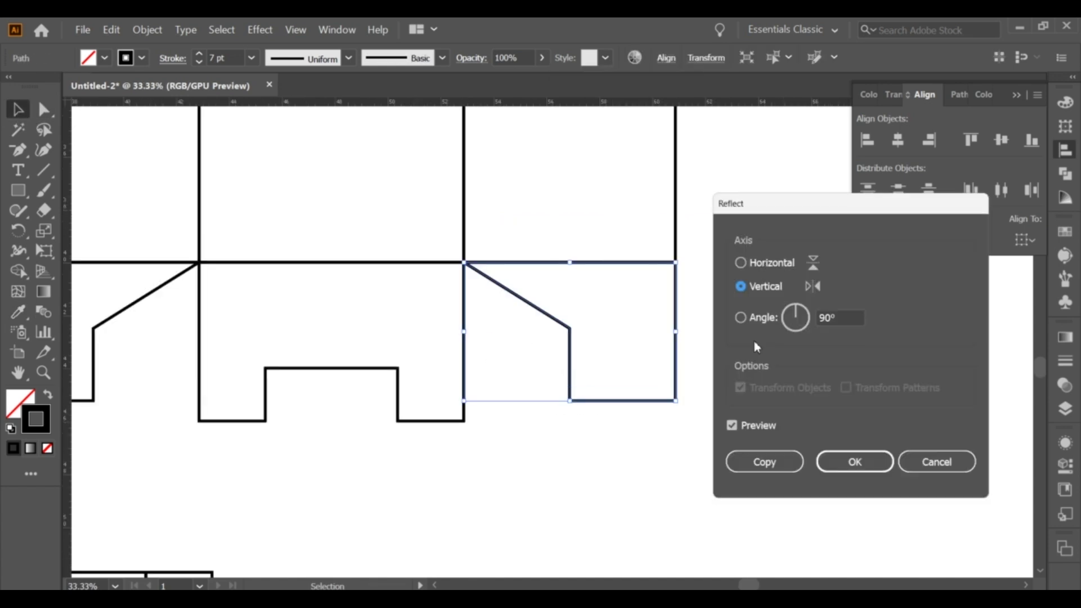
{"action": "left_click", "coordinate": [833, 463]}
{"action": "left_click", "coordinate": [729, 395]}
{"action": "key", "text": "ctrl+minus"}
{"action": "key", "text": "ctrl+minus"}
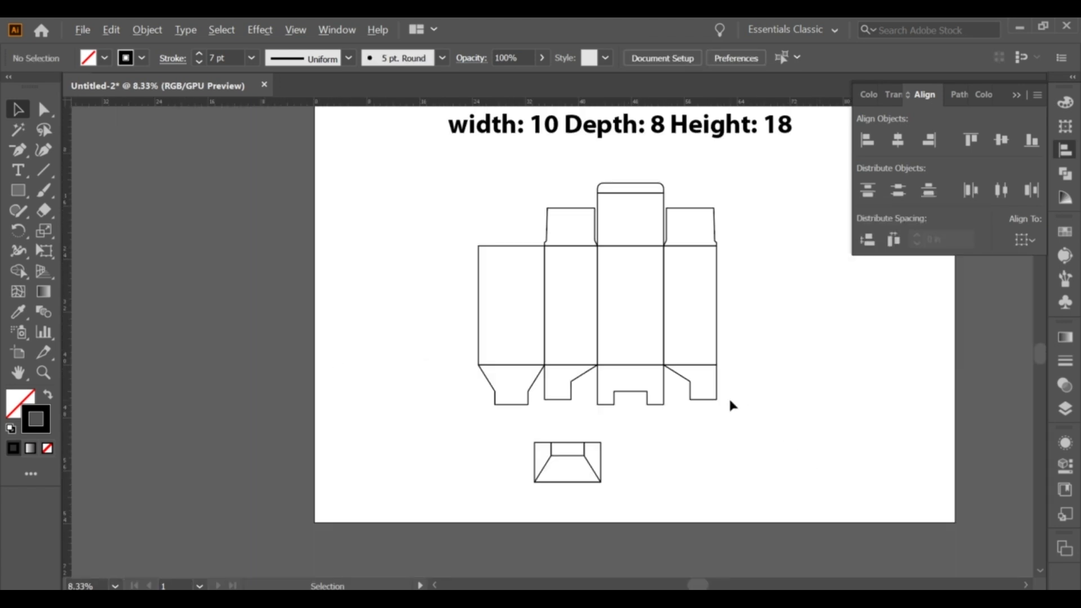
Delete the stray small shape below the net and add a new Layer 2.
{"action": "scroll", "coordinate": [729, 397], "scroll_direction": "up", "scroll_amount": 1}
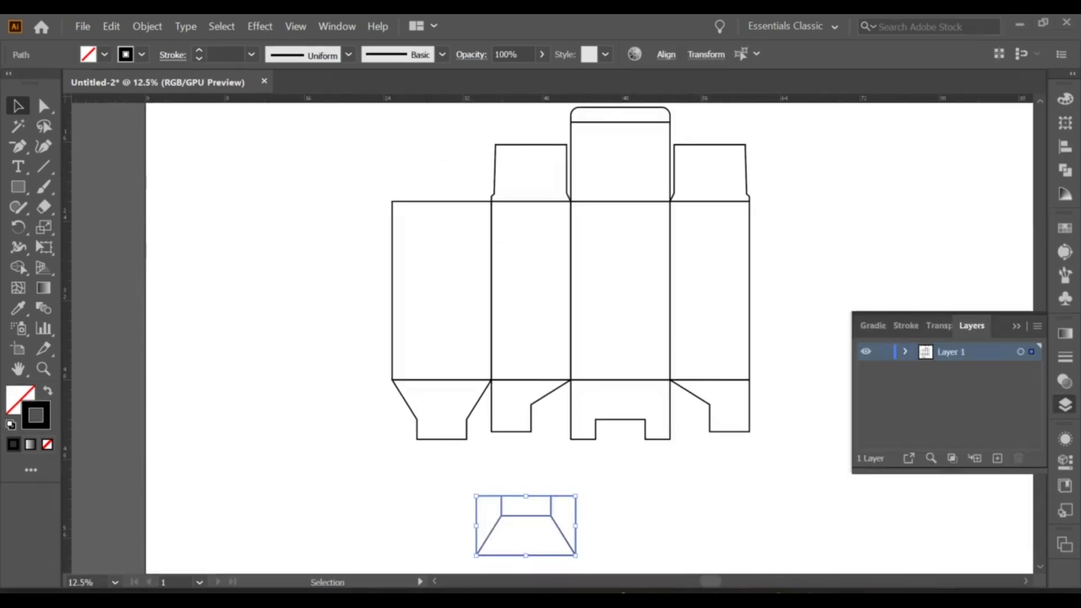
{"action": "key", "text": "Delete"}
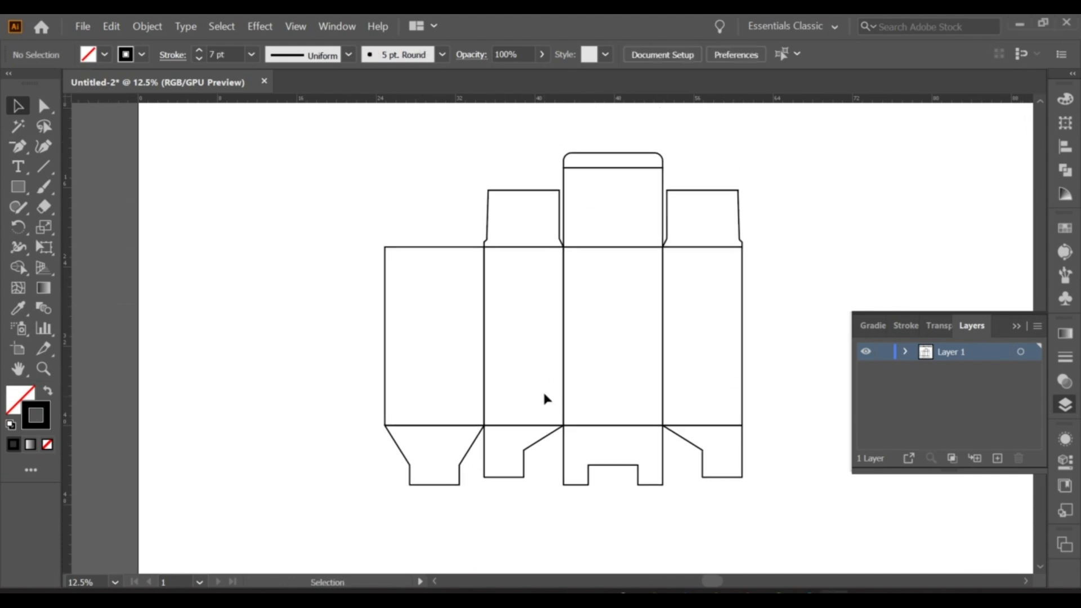
{"action": "scroll", "coordinate": [545, 398], "scroll_direction": "up", "scroll_amount": 1}
{"action": "left_click", "coordinate": [997, 459]}
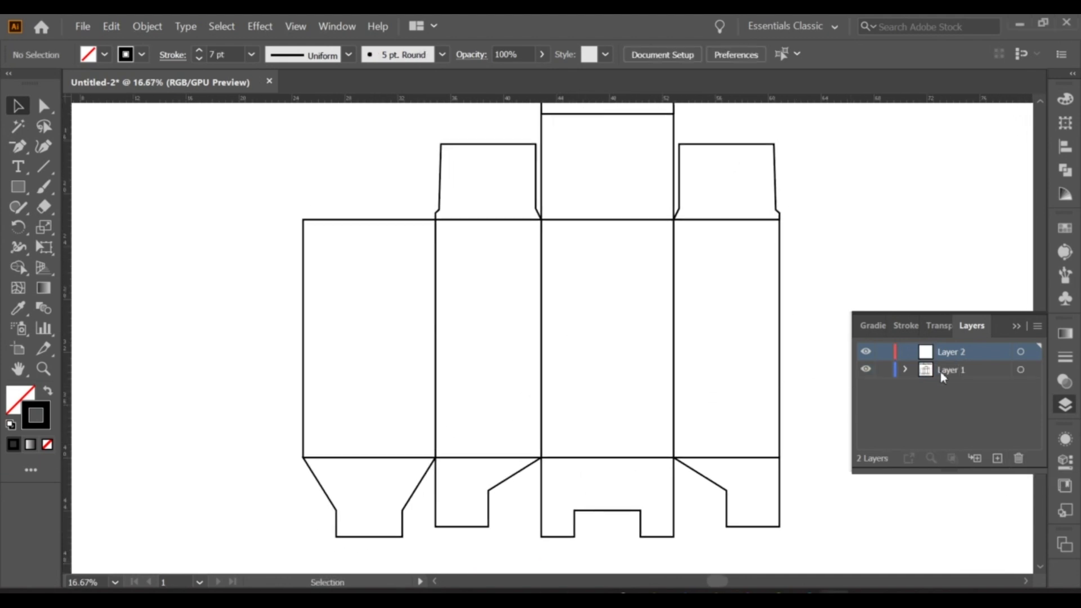
{"action": "left_click", "coordinate": [945, 370]}
Direct-select all the inner fold lines, including the bottom flap lines.
{"action": "left_click", "coordinate": [44, 109]}
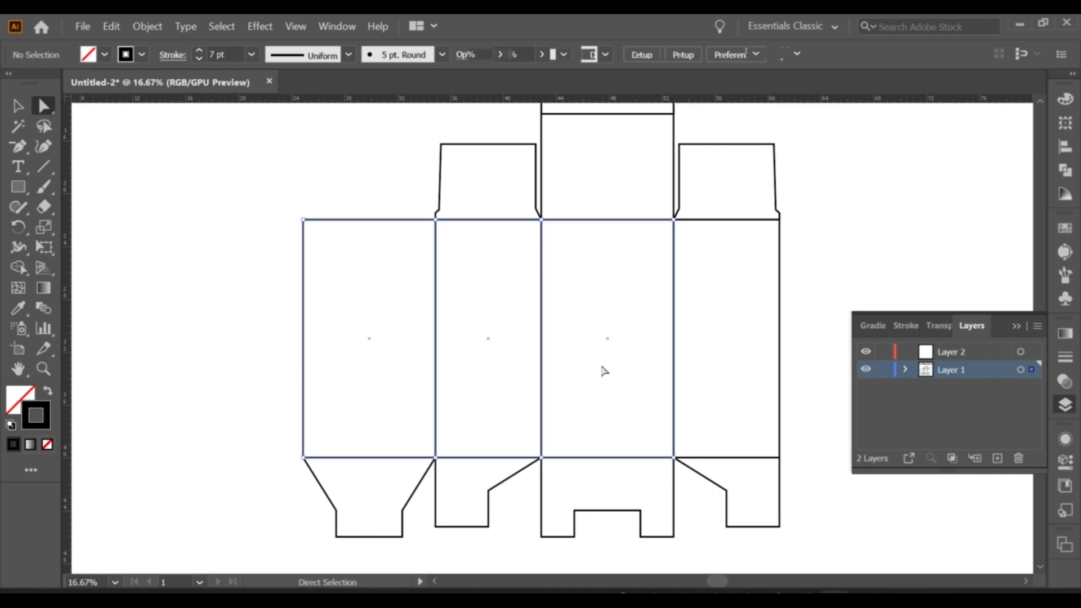
{"action": "left_click", "coordinate": [535, 186], "text": "shift"}
{"action": "left_click", "coordinate": [629, 114], "text": "shift"}
{"action": "left_click", "coordinate": [739, 457], "text": "shift"}
{"action": "left_click", "coordinate": [726, 490], "text": "shift"}
{"action": "left_click", "coordinate": [541, 484], "text": "shift"}
{"action": "left_click", "coordinate": [488, 495], "text": "shift"}
{"action": "left_click_drag", "start_coordinate": [390, 432], "coordinate": [371, 507]}
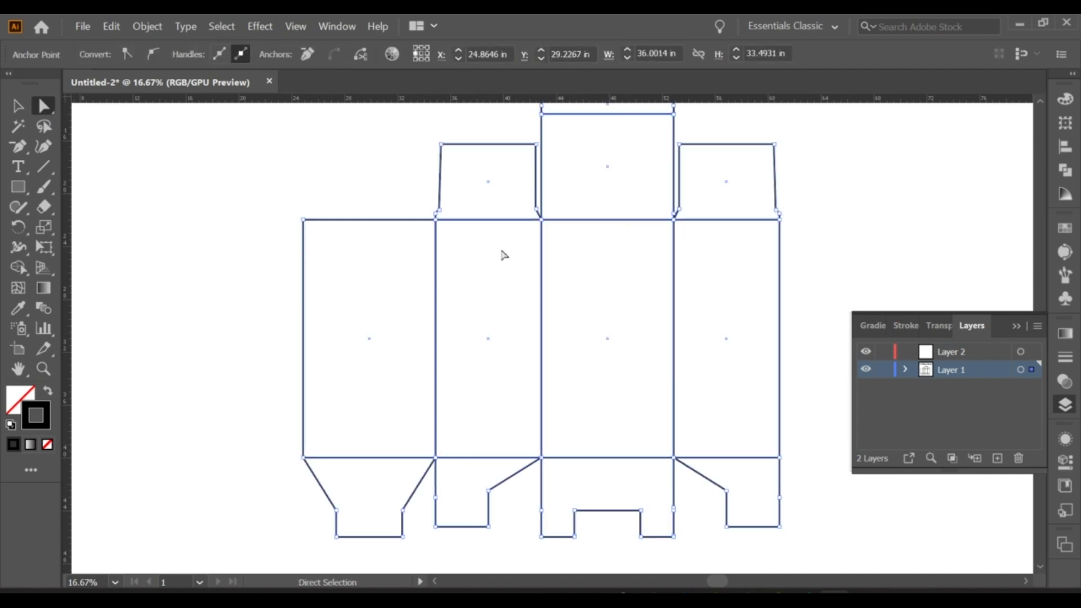
Cut the fold lines and paste them in place on Layer 2.
{"action": "left_click", "coordinate": [111, 26]}
{"action": "key", "text": "ctrl+x"}
{"action": "key", "text": "ctrl+z"}
{"action": "left_click", "coordinate": [111, 26]}
{"action": "left_click", "coordinate": [140, 58]}
{"action": "left_click", "coordinate": [951, 352]}
{"action": "left_click", "coordinate": [111, 26]}
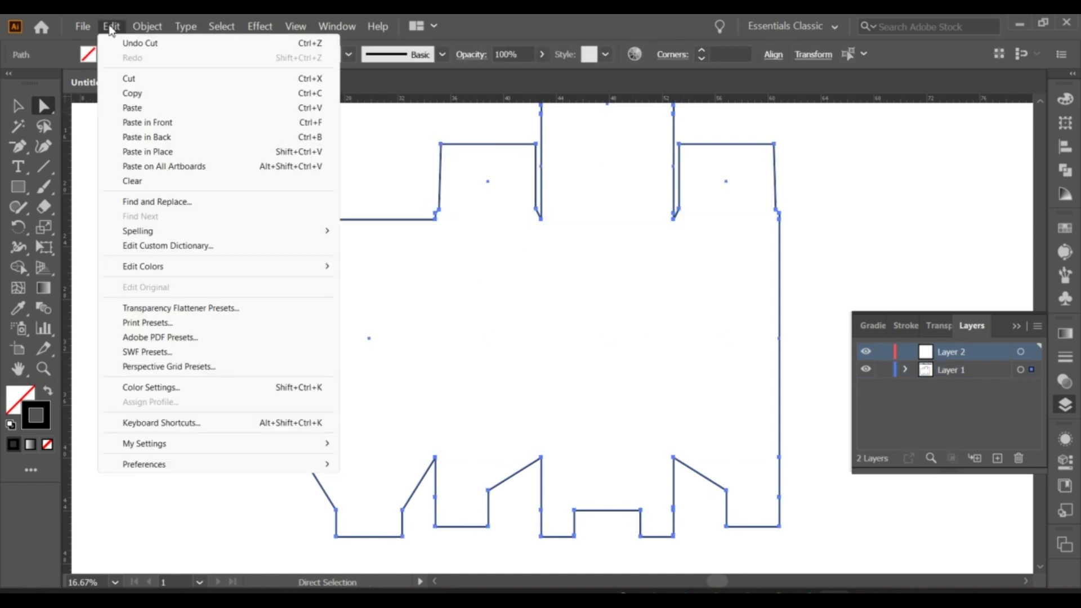
{"action": "left_click", "coordinate": [135, 137]}
Give the fold lines a dashed red (ff0000) stroke.
{"action": "left_click", "coordinate": [173, 54]}
{"action": "left_click", "coordinate": [11, 170]}
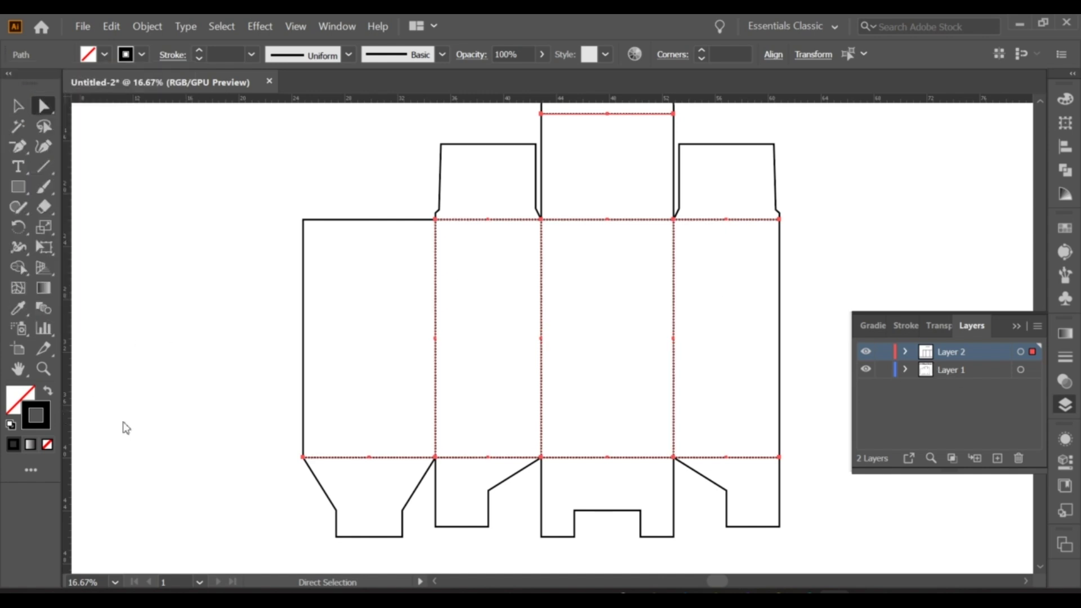
{"action": "double_click", "coordinate": [35, 415]}
{"action": "type", "text": "ff0000"}
{"action": "key", "text": "Return"}
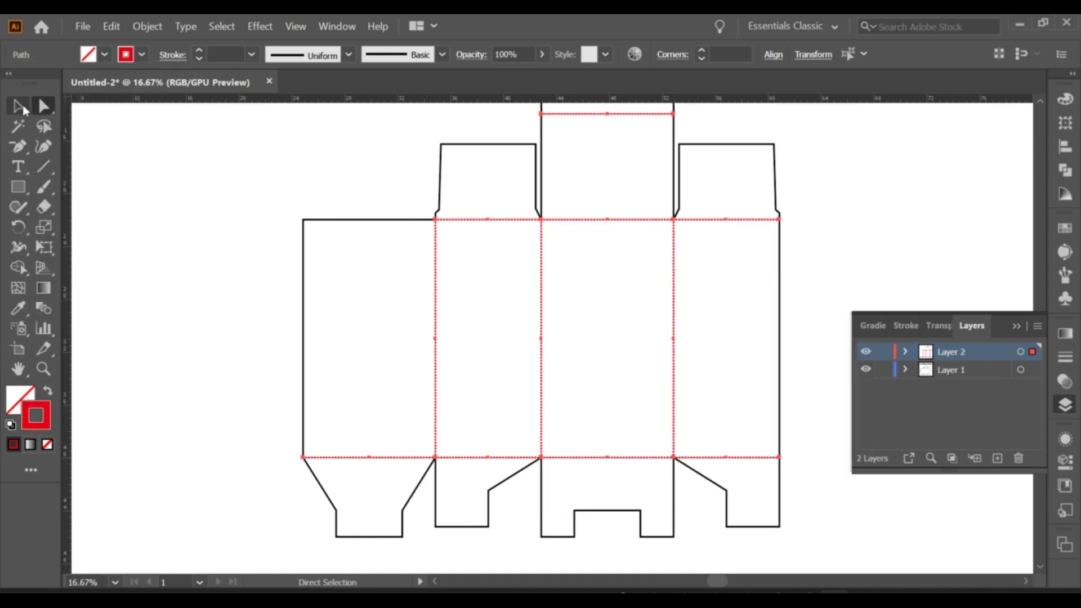
{"action": "left_click", "coordinate": [19, 106]}
{"action": "left_click", "coordinate": [567, 265]}
{"action": "left_click", "coordinate": [949, 370]}
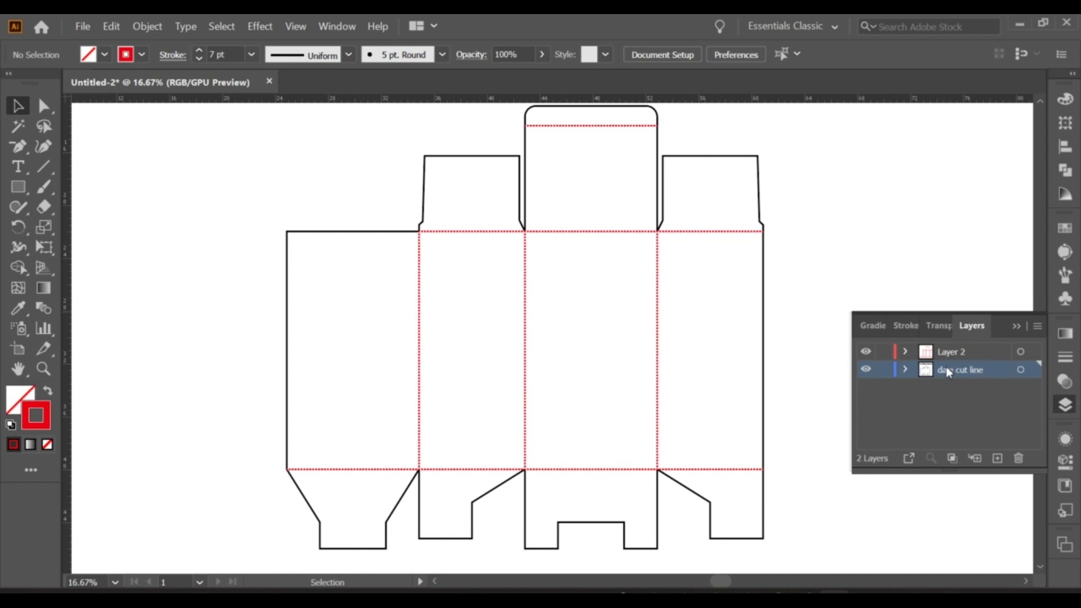
Rename Layer 2 'folding line', duplicate the cut-line layer to the top, and hide the others.
{"action": "double_click", "coordinate": [957, 351]}
{"action": "type", "text": "folding line"}
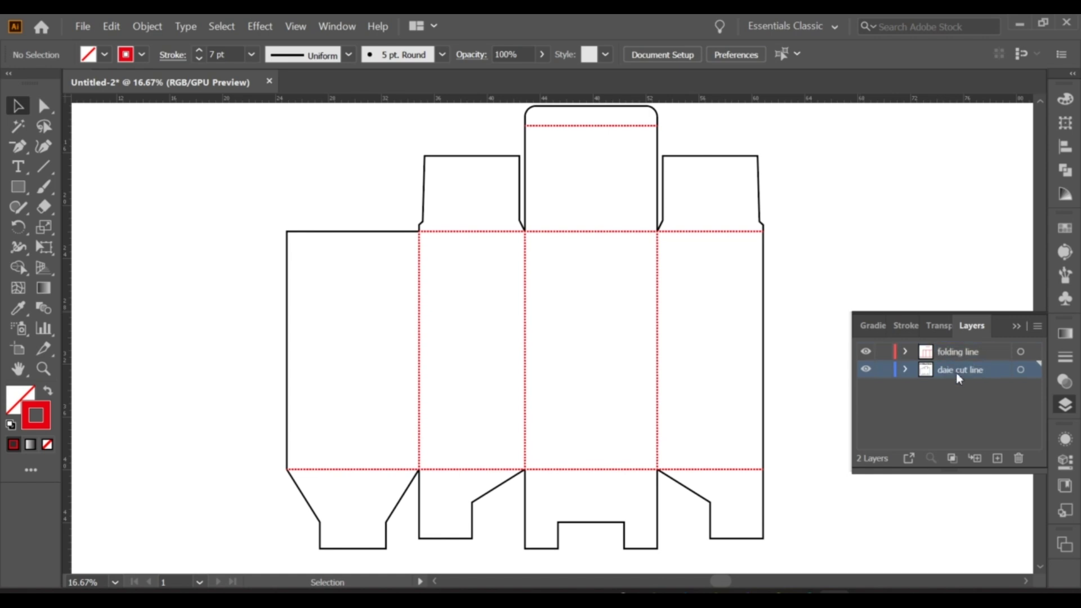
{"action": "left_click_drag", "start_coordinate": [964, 370], "coordinate": [998, 457]}
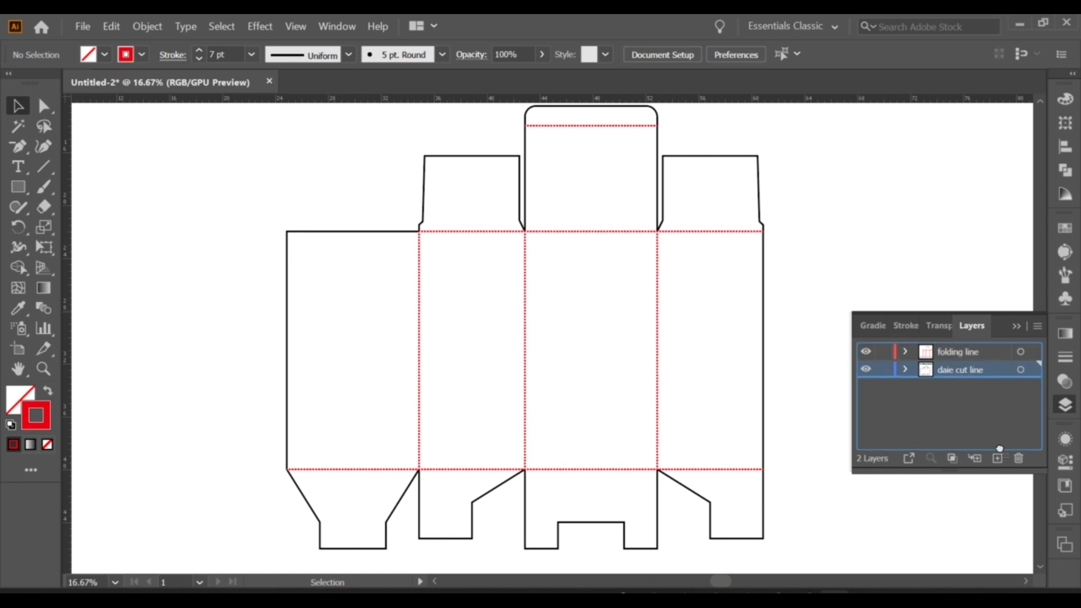
{"action": "left_click_drag", "start_coordinate": [964, 372], "coordinate": [948, 355]}
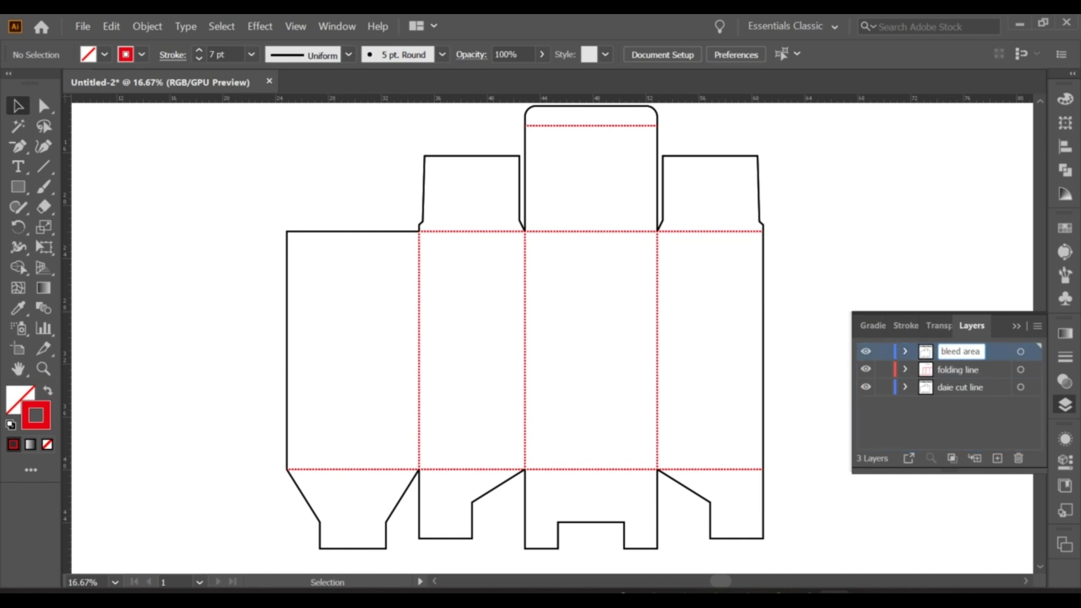
{"action": "left_click", "coordinate": [865, 370]}
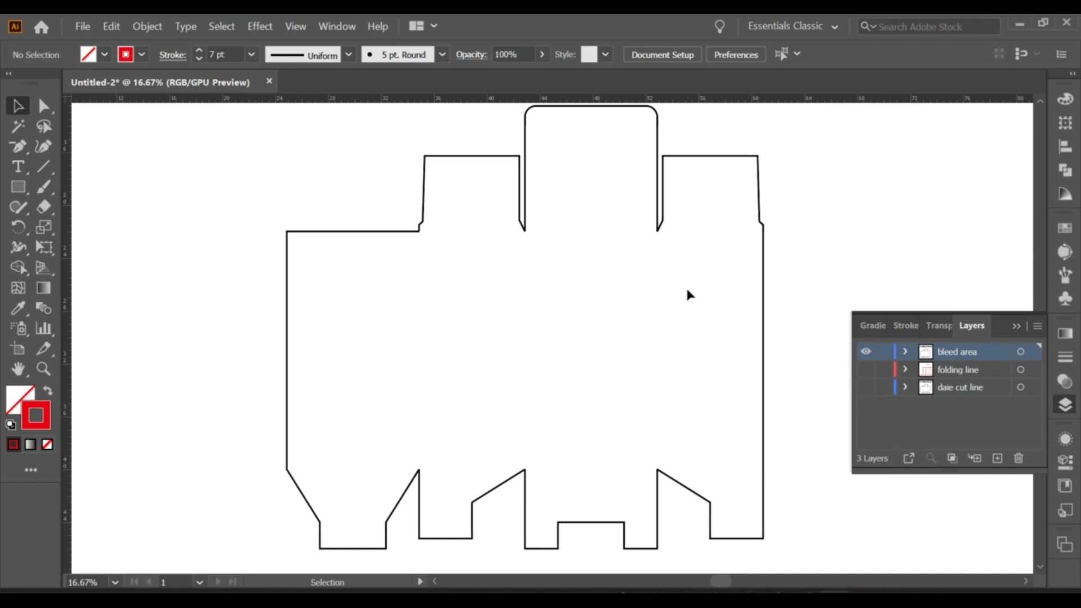
Select the whole bleed area outline and apply an Offset Path effect.
{"action": "scroll", "coordinate": [688, 295], "scroll_direction": "down", "scroll_amount": 1}
{"action": "left_click_drag", "start_coordinate": [275, 174], "coordinate": [554, 346]}
{"action": "left_click_drag", "start_coordinate": [309, 130], "coordinate": [776, 498]}
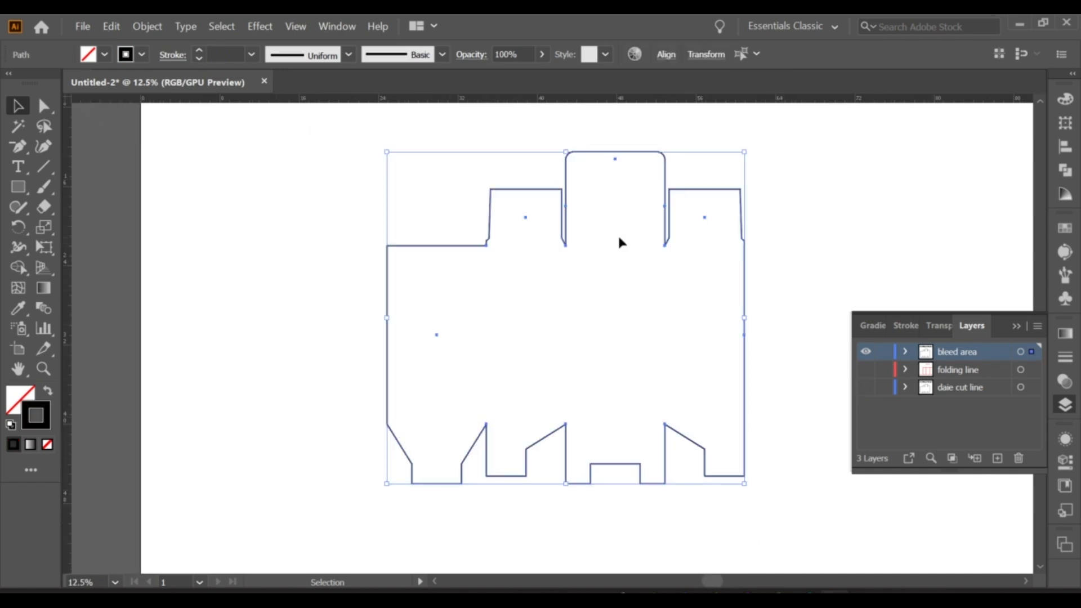
{"action": "left_click", "coordinate": [260, 29]}
{"action": "left_click", "coordinate": [452, 174]}
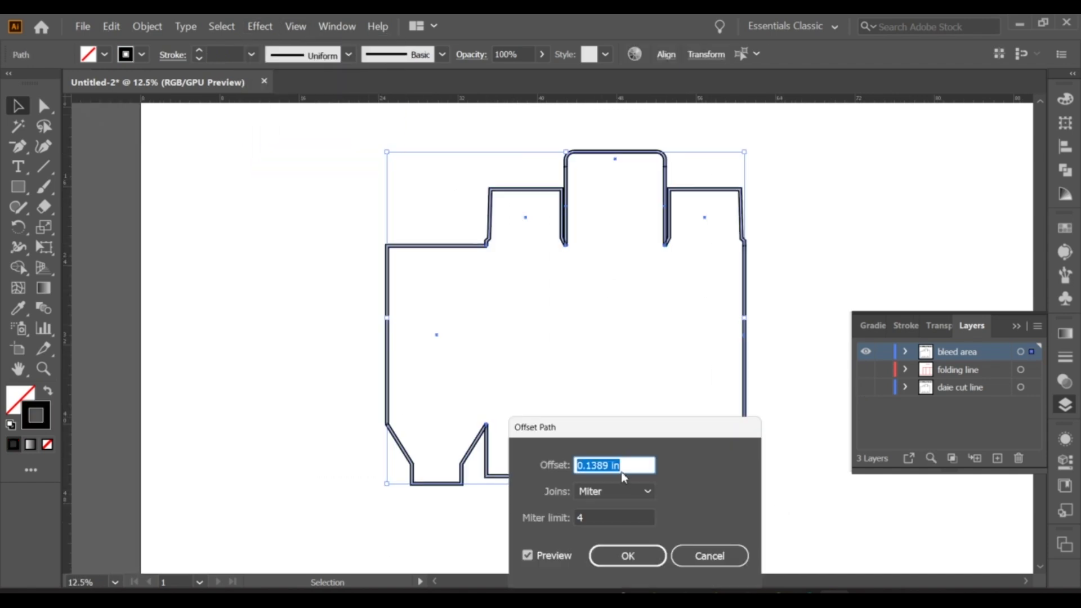
Set the offset to 0.375 in with Round joins.
{"action": "type", "text": "0.375"}
{"action": "key", "text": "Tab"}
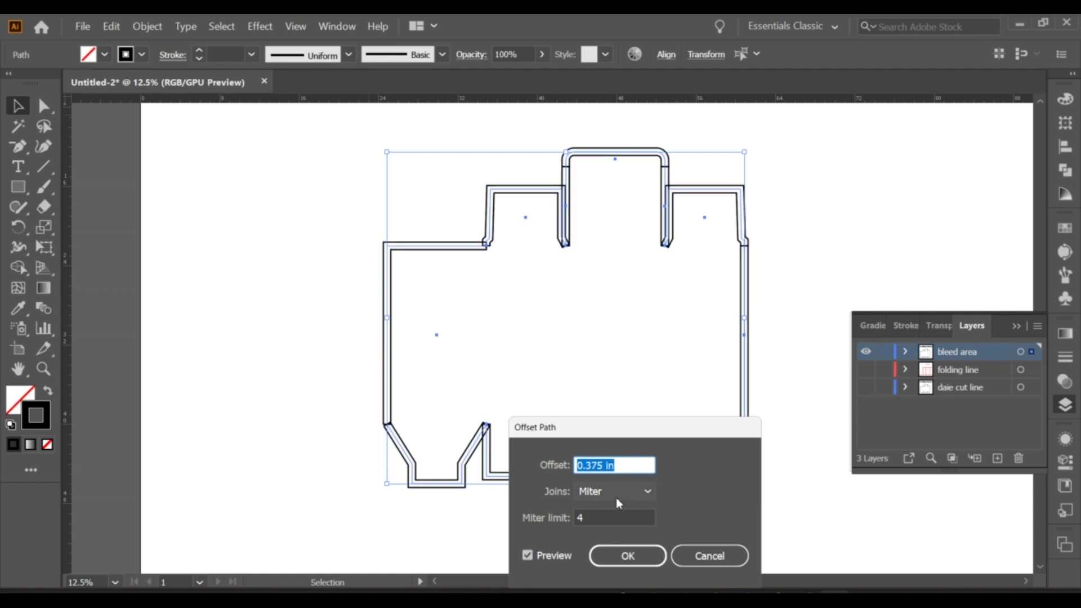
{"action": "left_click", "coordinate": [614, 491]}
{"action": "left_click", "coordinate": [616, 528]}
{"action": "left_click", "coordinate": [628, 556]}
Expand the offset appearance, swap fill and stroke, and unite the outline.
{"action": "left_click", "coordinate": [148, 27]}
{"action": "left_click", "coordinate": [210, 203]}
{"action": "left_click", "coordinate": [47, 391]}
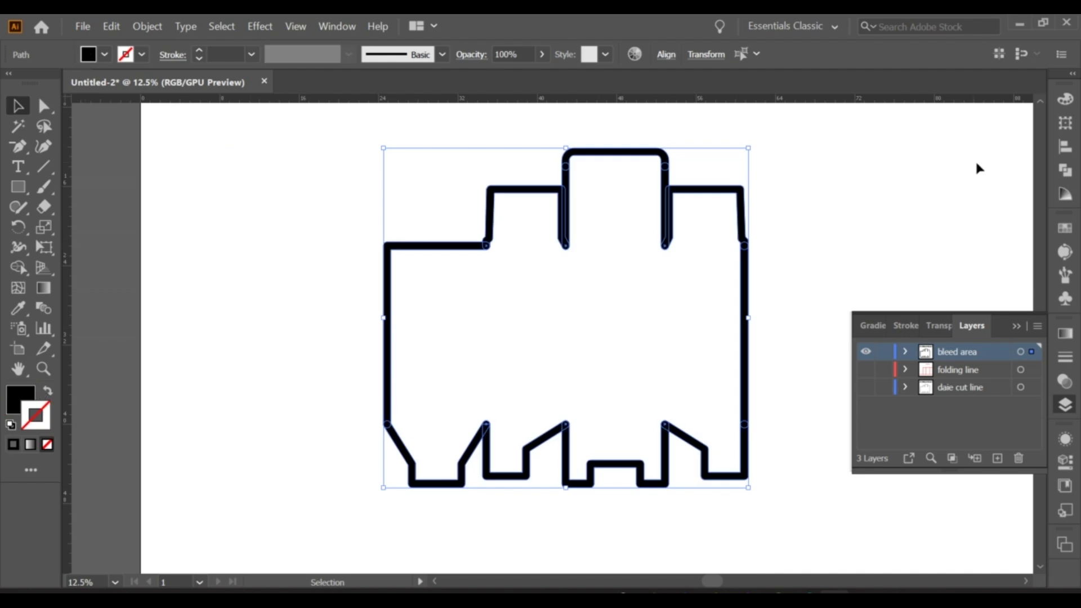
{"action": "left_click", "coordinate": [1065, 169]}
{"action": "left_click", "coordinate": [868, 136]}
Release the compound path and unite its pieces into one solid bleed shape.
{"action": "right_click", "coordinate": [659, 220]}
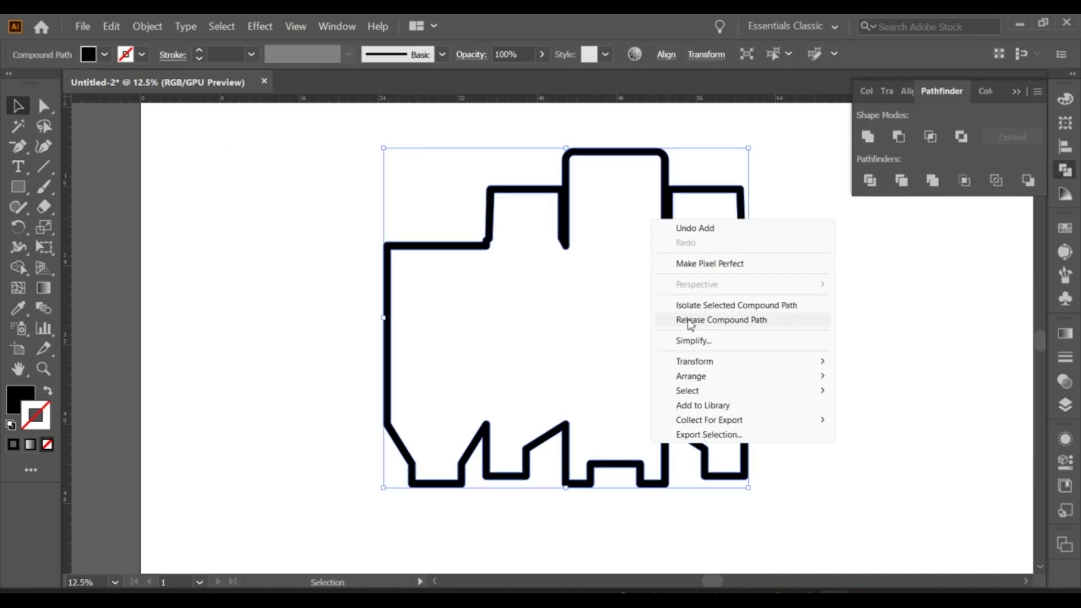
{"action": "left_click", "coordinate": [764, 320]}
{"action": "left_click", "coordinate": [765, 303]}
{"action": "left_click", "coordinate": [1017, 94]}
{"action": "left_click", "coordinate": [658, 282]}
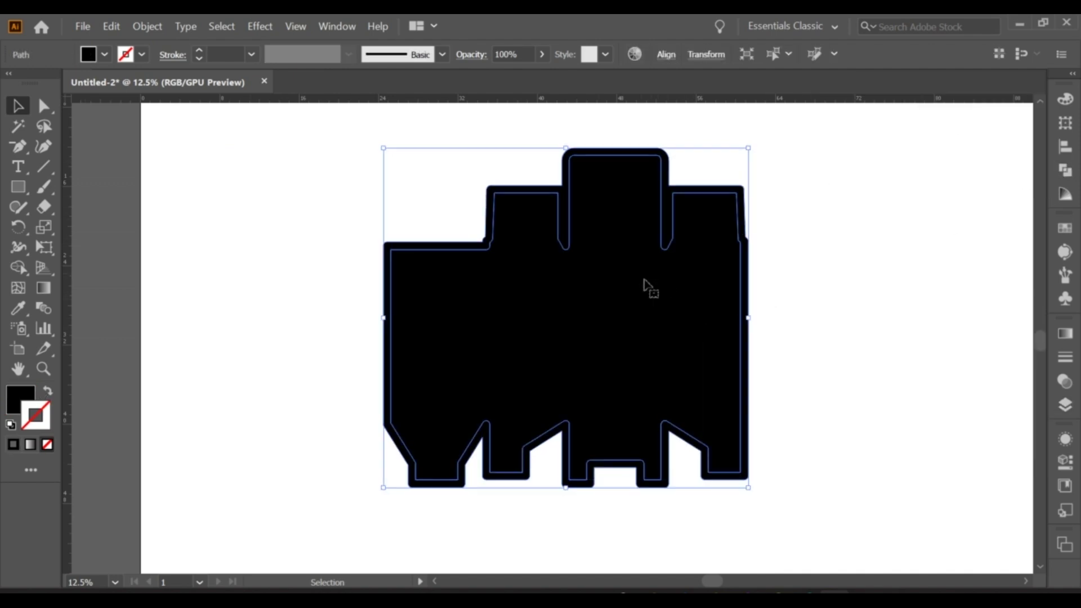
{"action": "left_click", "coordinate": [1065, 169]}
{"action": "left_click", "coordinate": [868, 136]}
{"action": "left_click", "coordinate": [1012, 95]}
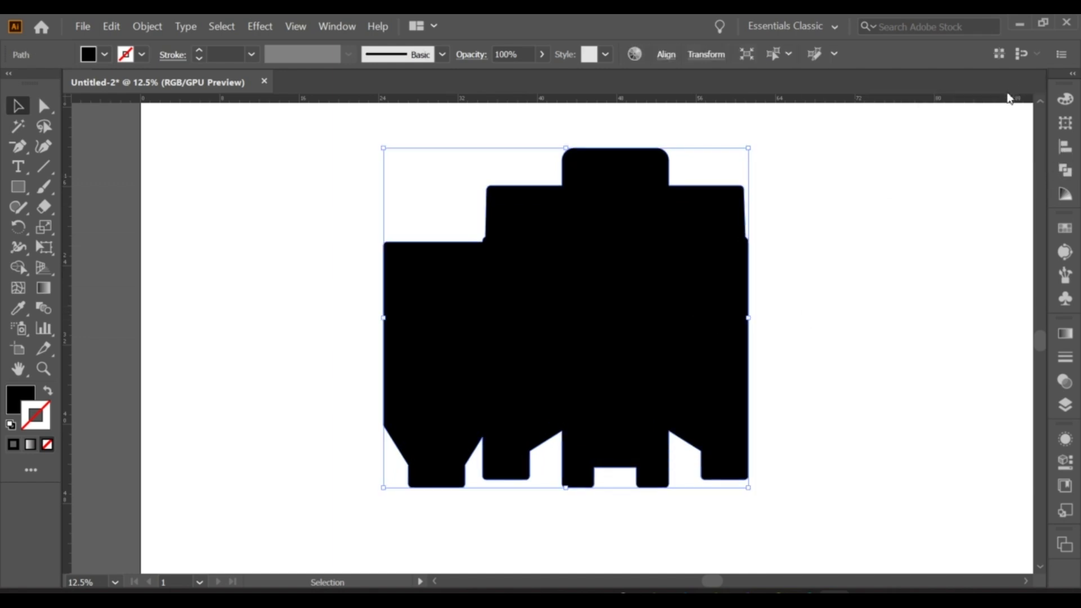
Fill the bleed shape with a light cyan colour.
{"action": "double_click", "coordinate": [22, 399]}
{"action": "left_click_drag", "start_coordinate": [658, 345], "coordinate": [658, 358]}
{"action": "left_click", "coordinate": [625, 304]}
{"action": "left_click", "coordinate": [629, 266]}
{"action": "left_click", "coordinate": [817, 265]}
{"action": "double_click", "coordinate": [20, 399]}
{"action": "left_click", "coordinate": [565, 266]}
{"action": "key", "text": "Return"}
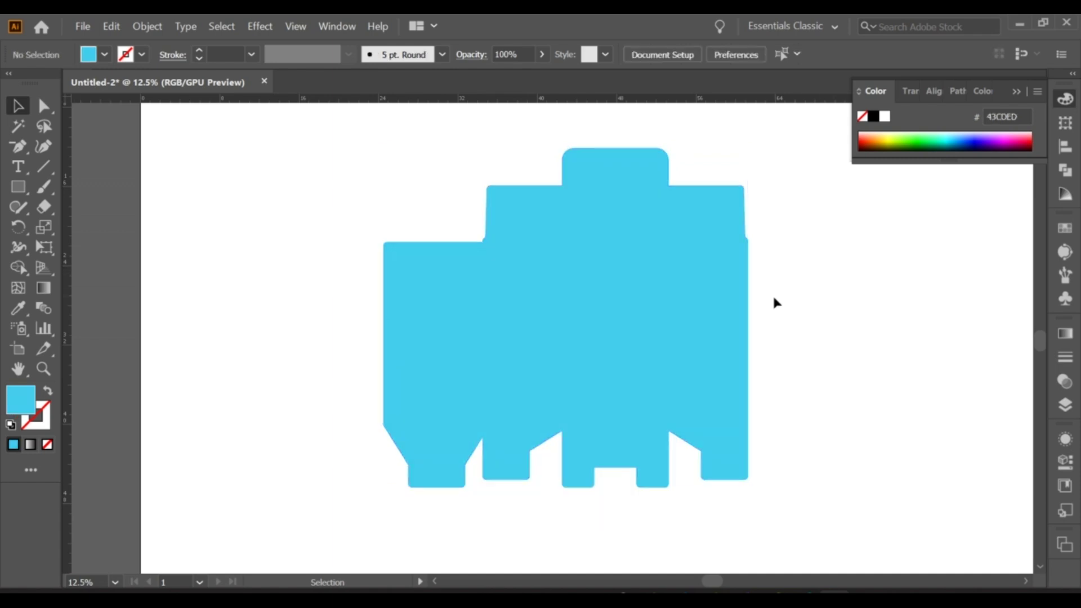
Move the bleed area layer to the bottom of the layer stack.
{"action": "left_click", "coordinate": [1059, 401]}
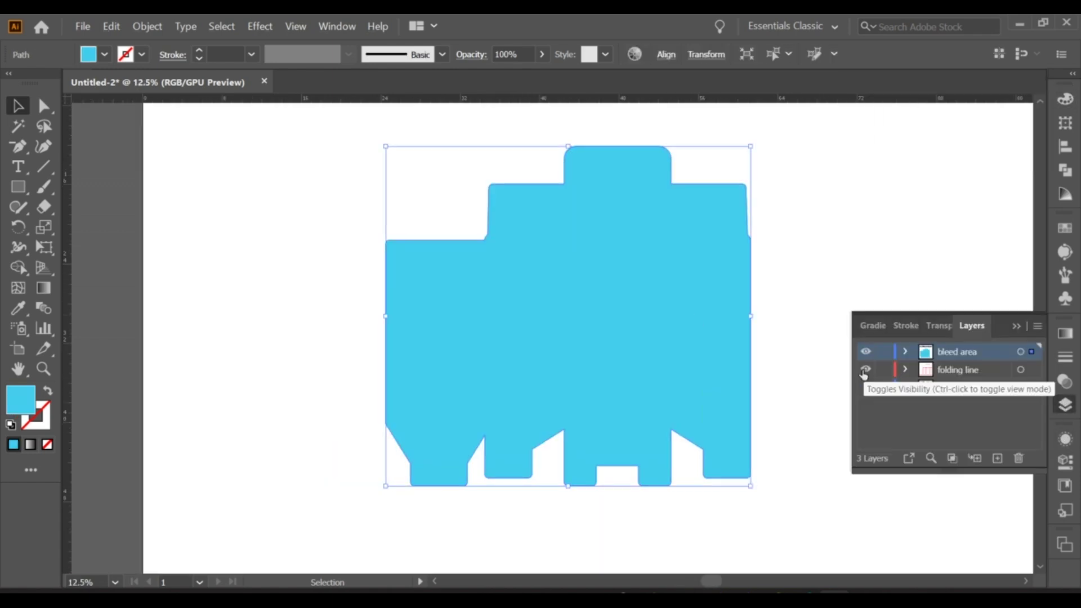
{"action": "left_click_drag", "start_coordinate": [957, 356], "coordinate": [949, 400]}
{"action": "left_click", "coordinate": [810, 252]}
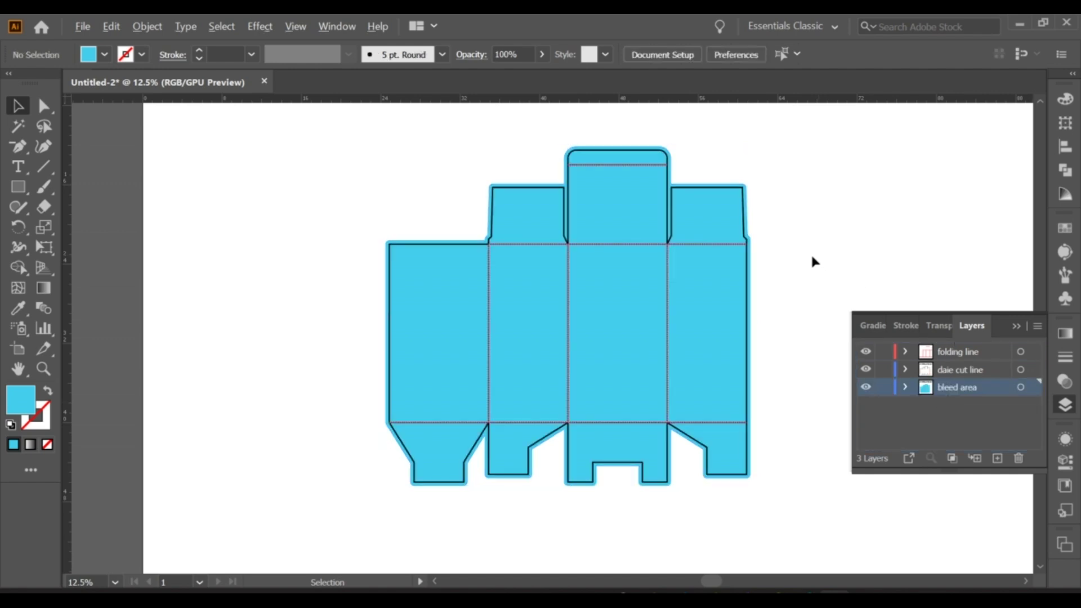
{"action": "scroll", "coordinate": [721, 326], "scroll_direction": "up", "scroll_amount": 1}
{"action": "scroll", "coordinate": [565, 370], "scroll_direction": "down", "scroll_amount": 1}
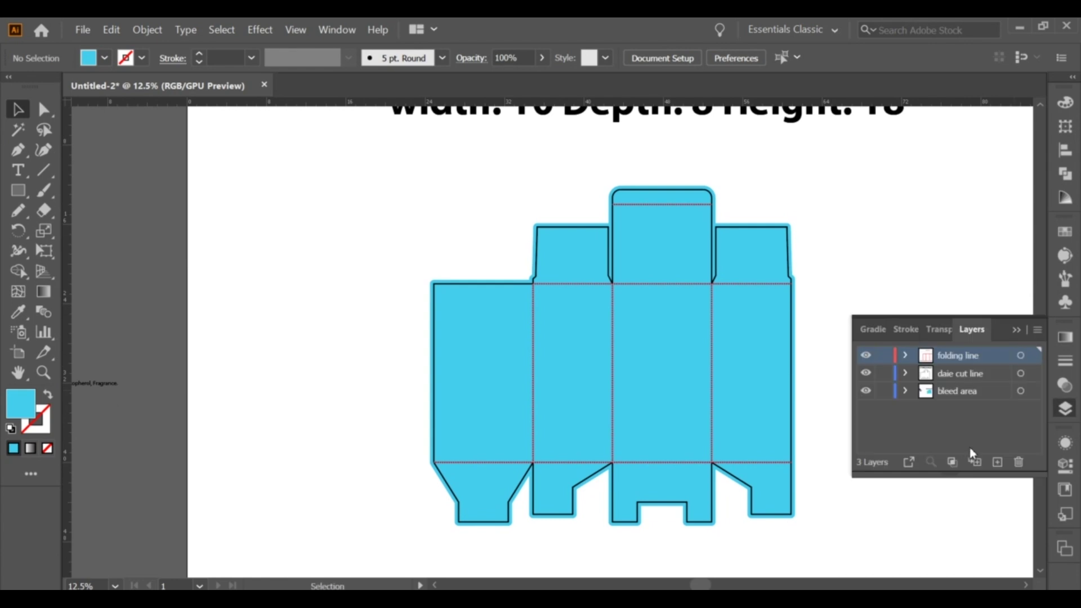
Hide the bleed layer and add a cyan rectangle behind the left side panel.
{"action": "left_click", "coordinate": [865, 390]}
{"action": "scroll", "coordinate": [689, 350], "scroll_direction": "up", "scroll_amount": 1}
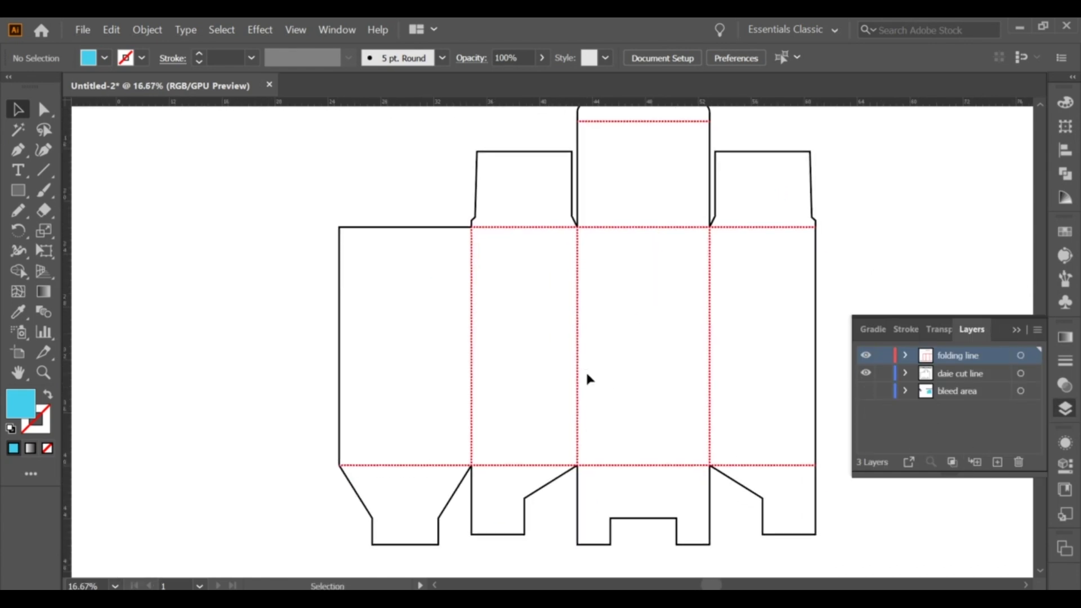
{"action": "left_click_drag", "start_coordinate": [339, 227], "coordinate": [472, 465]}
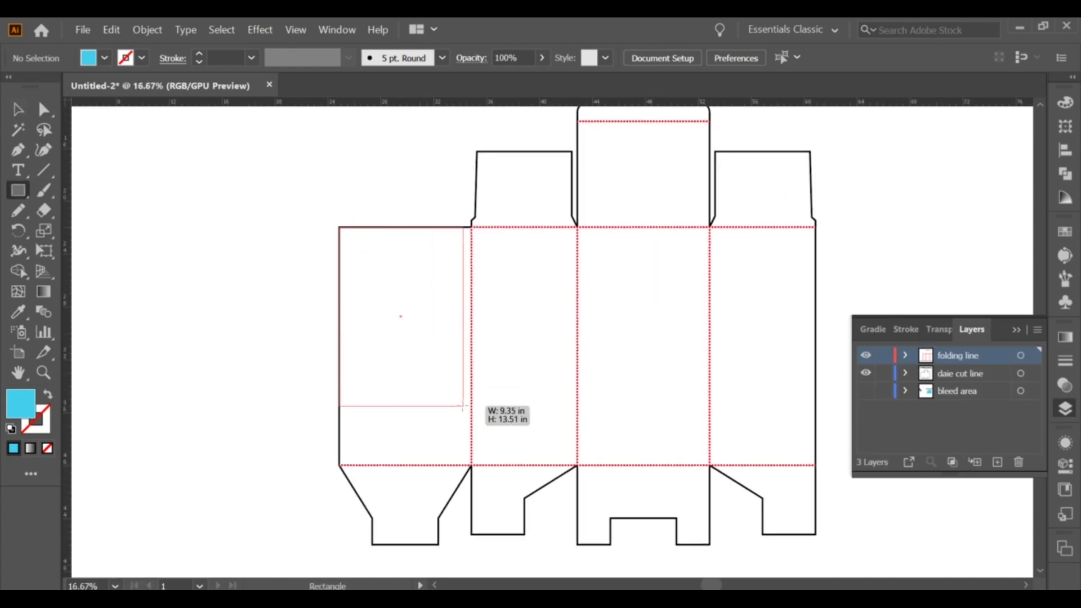
{"action": "key", "text": "v"}
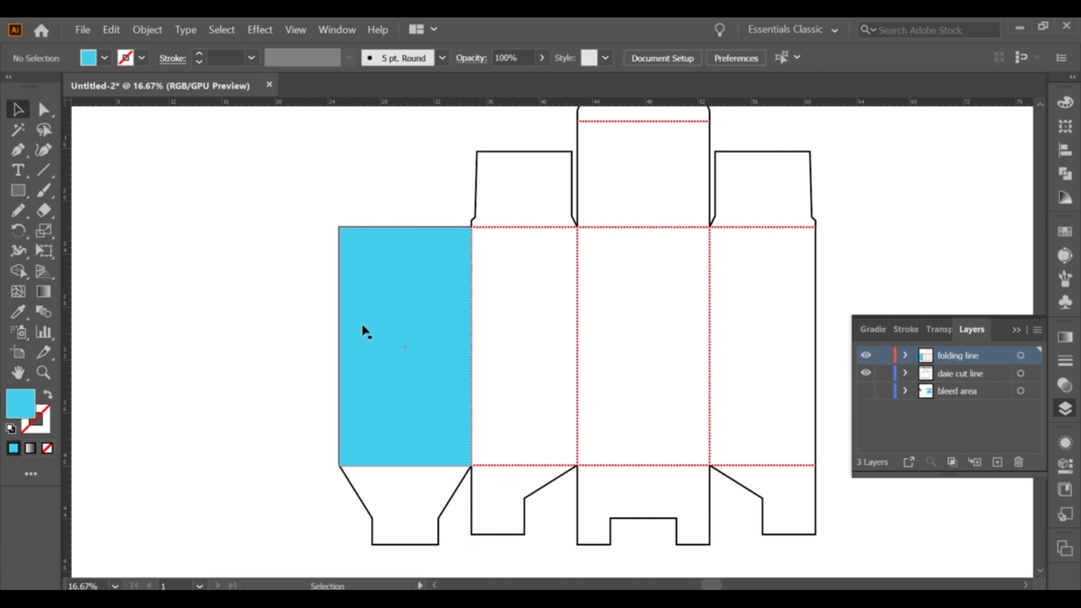
{"action": "right_click", "coordinate": [363, 331]}
{"action": "left_click", "coordinate": [561, 302]}
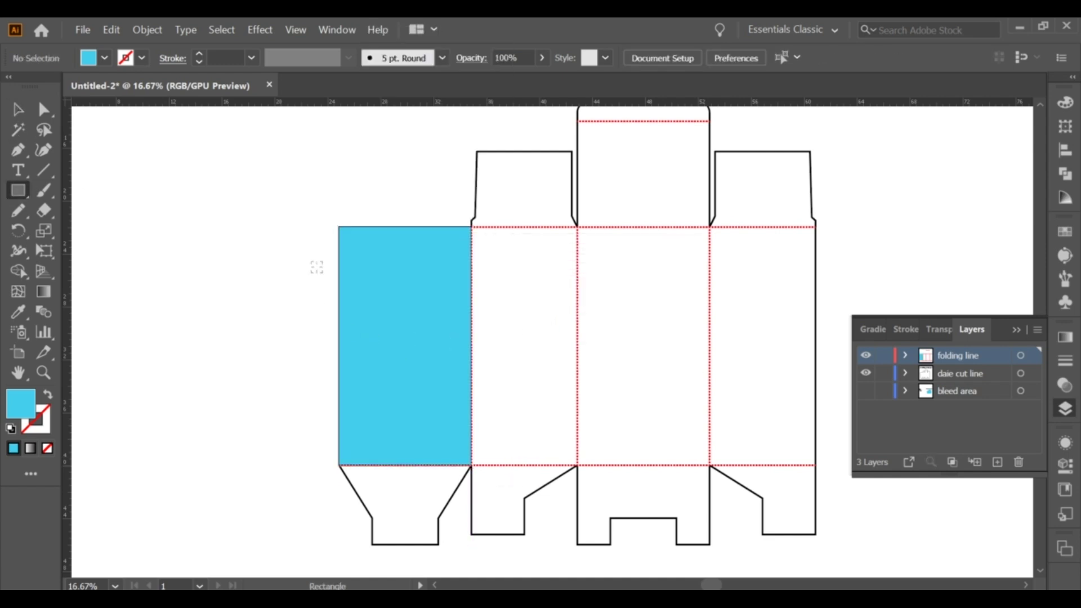
Add a narrow cyan strip behind the dieline, stretched down into the bottom flap.
{"action": "scroll", "coordinate": [445, 273], "scroll_direction": "up", "scroll_amount": 1}
{"action": "left_click_drag", "start_coordinate": [484, 203], "coordinate": [537, 562]}
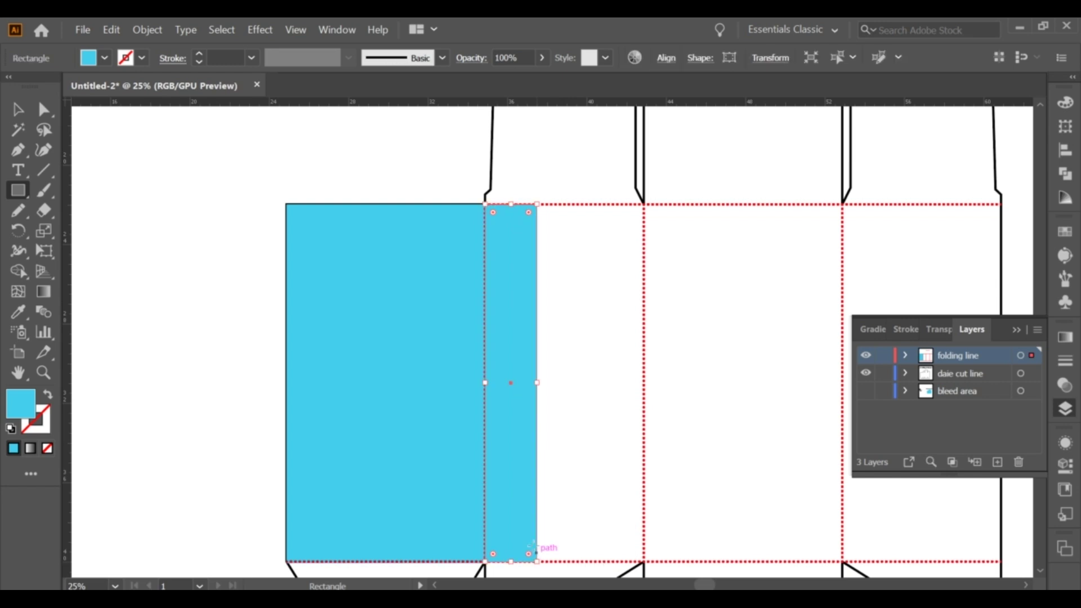
{"action": "key", "text": "v"}
{"action": "right_click", "coordinate": [524, 266]}
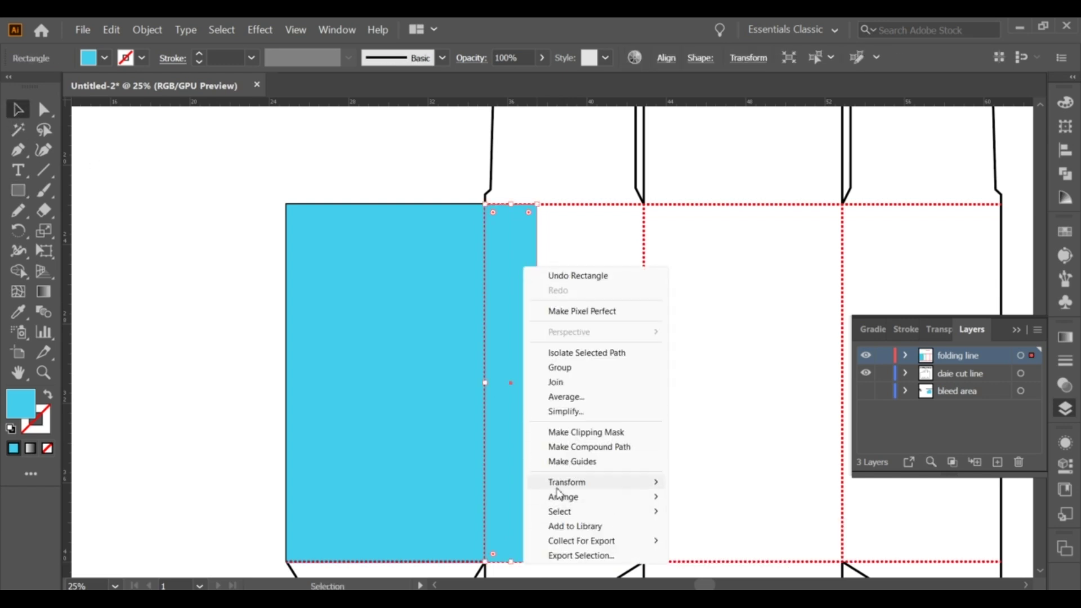
{"action": "left_click", "coordinate": [721, 540]}
{"action": "scroll", "coordinate": [611, 403], "scroll_direction": "down", "scroll_amount": 2}
{"action": "scroll", "coordinate": [610, 335], "scroll_direction": "up", "scroll_amount": 1}
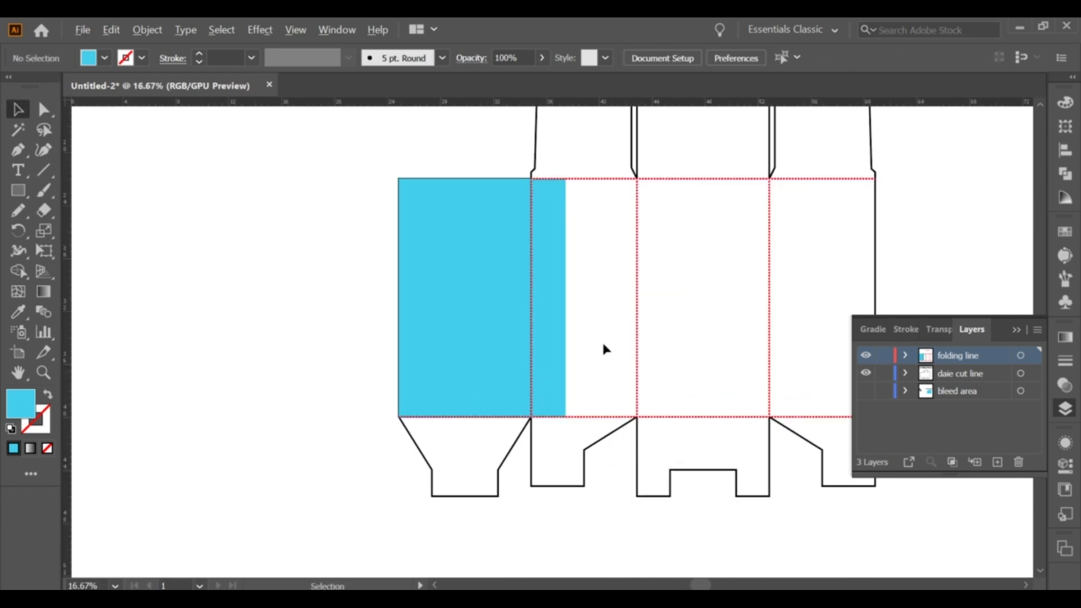
{"action": "left_click", "coordinate": [549, 403]}
{"action": "left_click_drag", "start_coordinate": [549, 417], "coordinate": [542, 484]}
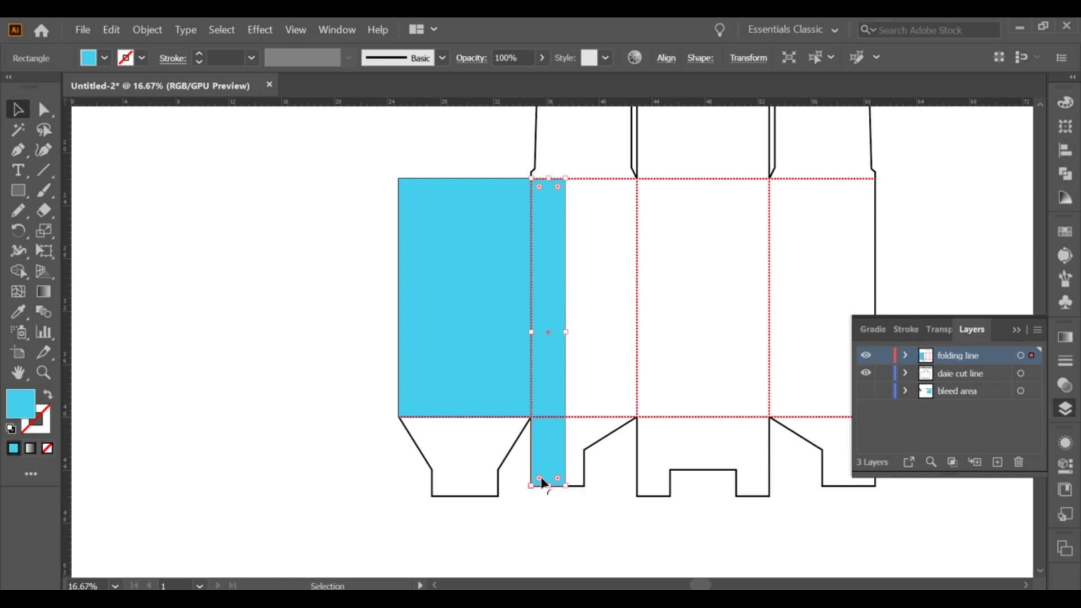
{"action": "left_click", "coordinate": [572, 502]}
Draw a cyan rectangle over the centre panel and send it behind the outlines.
{"action": "scroll", "coordinate": [572, 501], "scroll_direction": "down", "scroll_amount": 2}
{"action": "scroll", "coordinate": [579, 393], "scroll_direction": "up", "scroll_amount": 1}
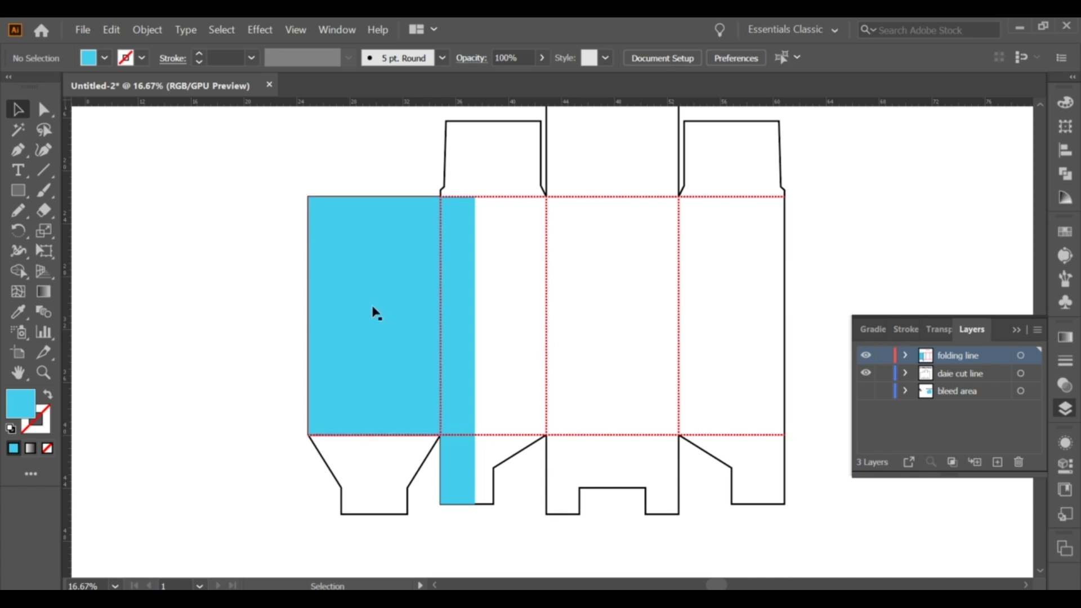
{"action": "key", "text": "m"}
{"action": "left_click_drag", "start_coordinate": [546, 196], "coordinate": [678, 435]}
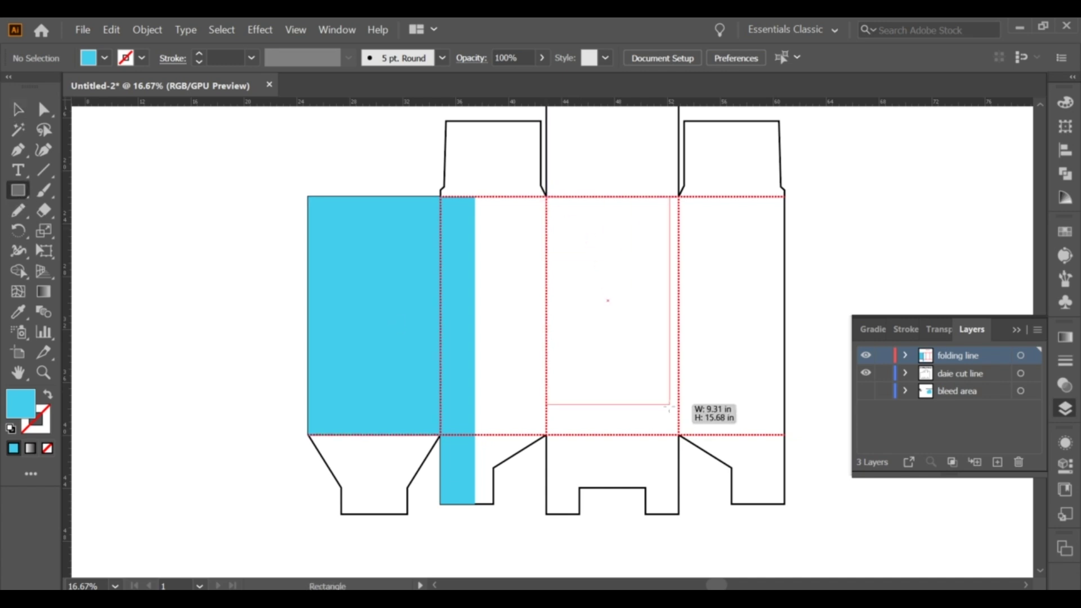
{"action": "right_click", "coordinate": [618, 292]}
{"action": "left_click", "coordinate": [798, 571]}
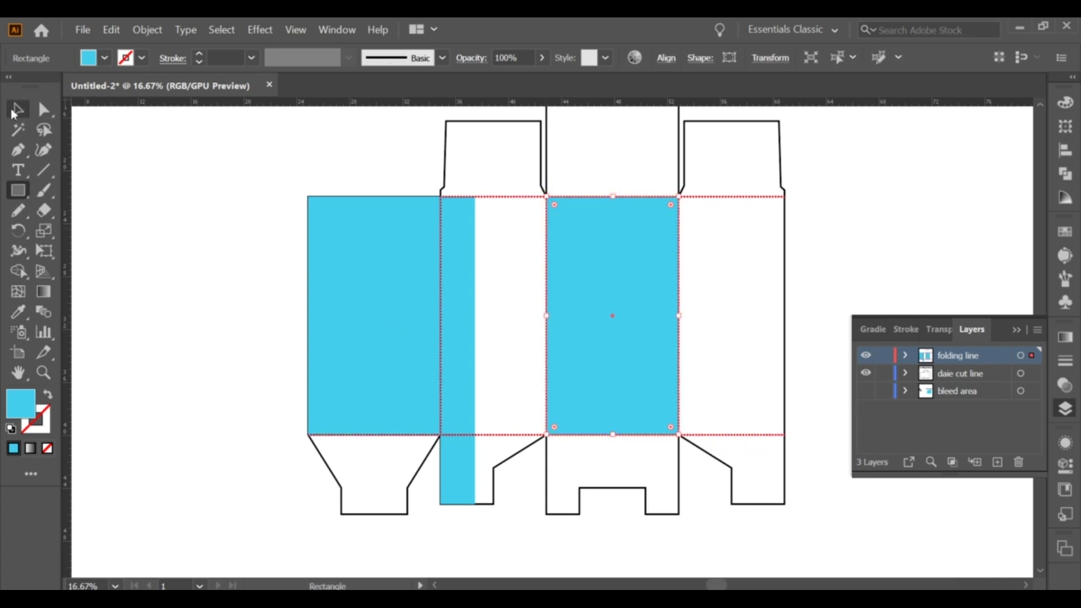
{"action": "left_click", "coordinate": [15, 111]}
{"action": "left_click", "coordinate": [634, 441]}
{"action": "scroll", "coordinate": [633, 441], "scroll_direction": "up", "scroll_amount": 1}
{"action": "scroll", "coordinate": [624, 394], "scroll_direction": "up", "scroll_amount": 1}
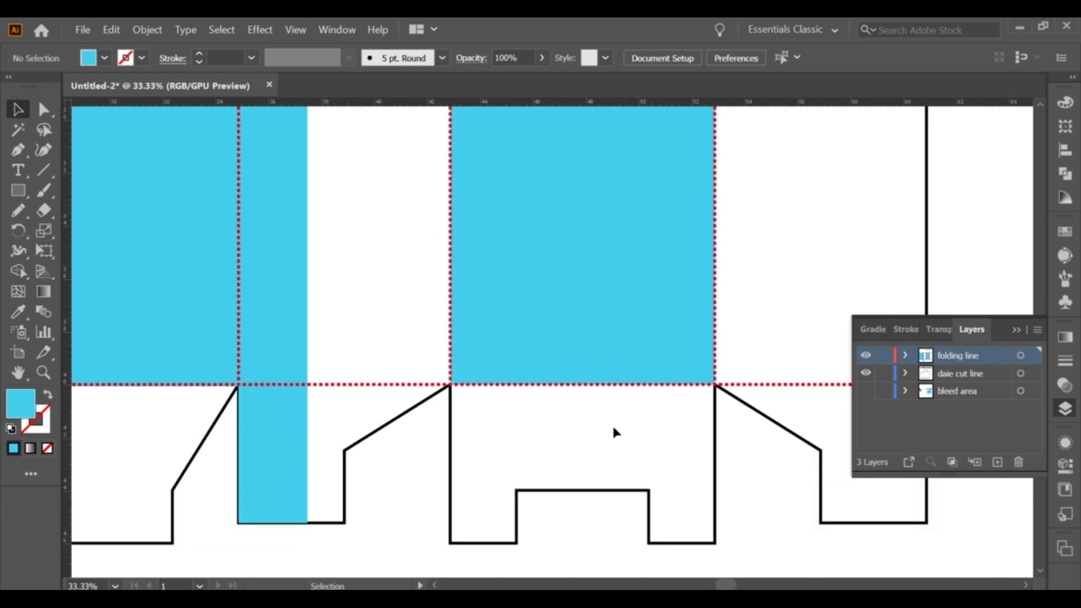
Start a Pen outline of the bottom flap down its right side and across the notch top.
{"action": "scroll", "coordinate": [613, 428], "scroll_direction": "down", "scroll_amount": 1}
{"action": "scroll", "coordinate": [615, 428], "scroll_direction": "up", "scroll_amount": 1}
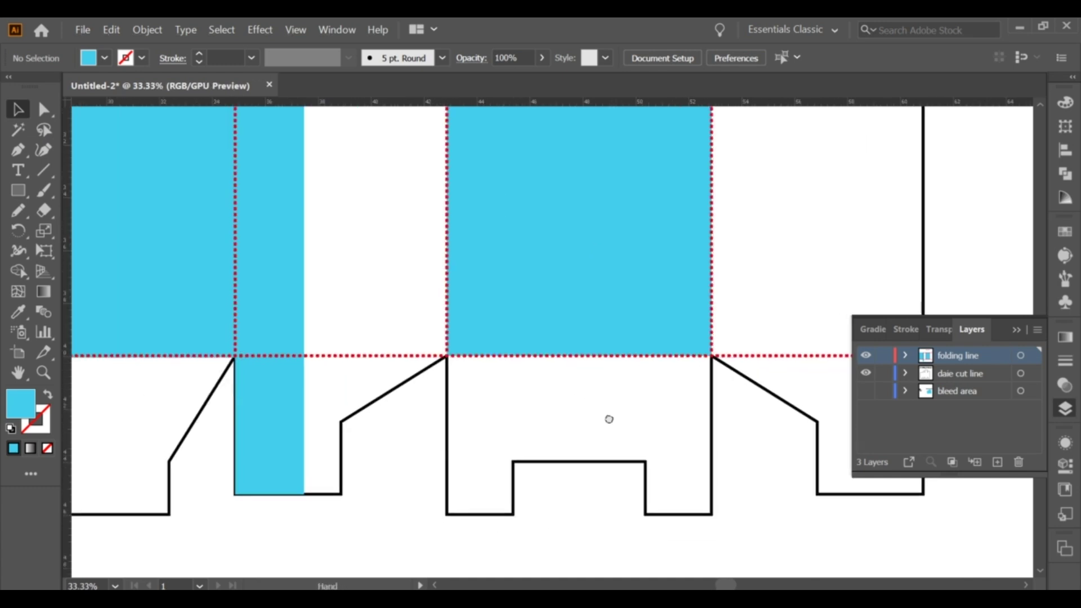
{"action": "scroll", "coordinate": [620, 434], "scroll_direction": "up", "scroll_amount": 1}
{"action": "left_click", "coordinate": [17, 150]}
{"action": "left_click", "coordinate": [714, 237]}
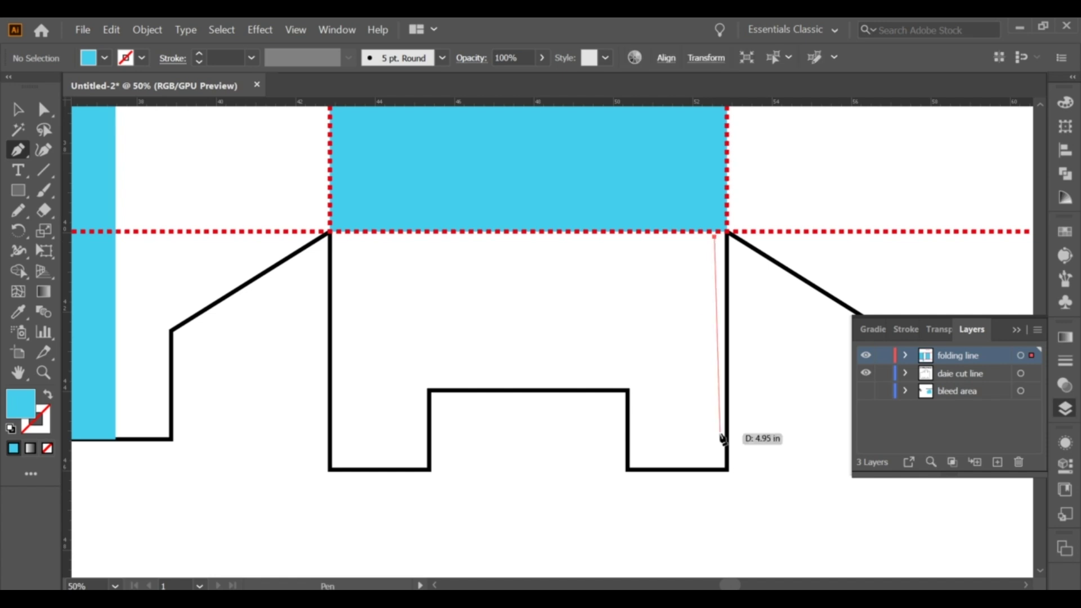
{"action": "left_click", "coordinate": [714, 447]}
{"action": "left_click", "coordinate": [646, 449]}
{"action": "left_click", "coordinate": [646, 365]}
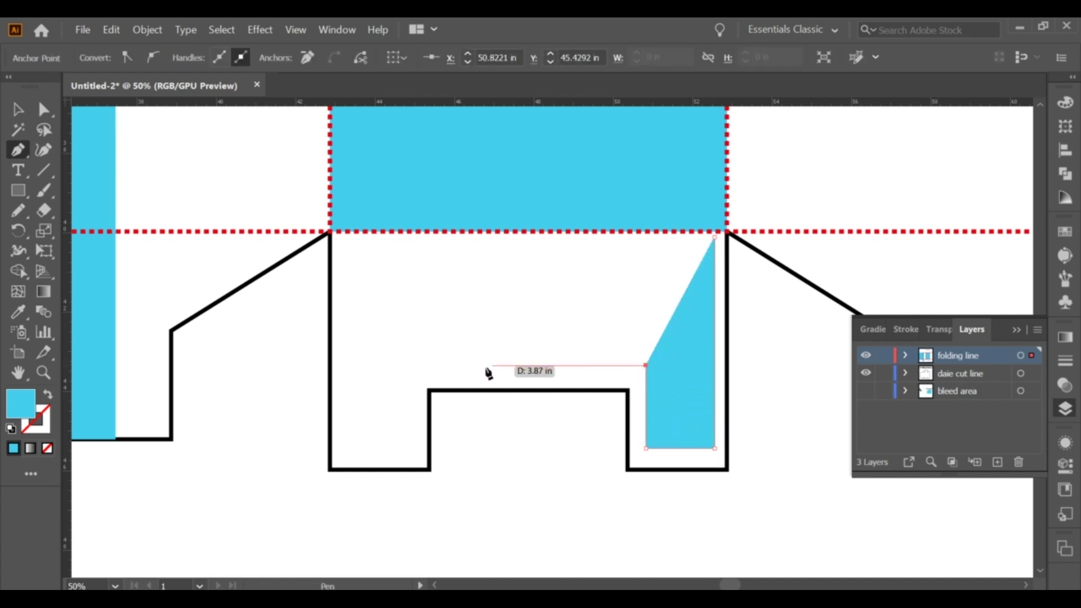
Complete the flap outline around the notch's left side and close it at the fold line.
{"action": "left_click", "coordinate": [417, 365]}
{"action": "left_click", "coordinate": [417, 453]}
{"action": "left_click", "coordinate": [343, 454]}
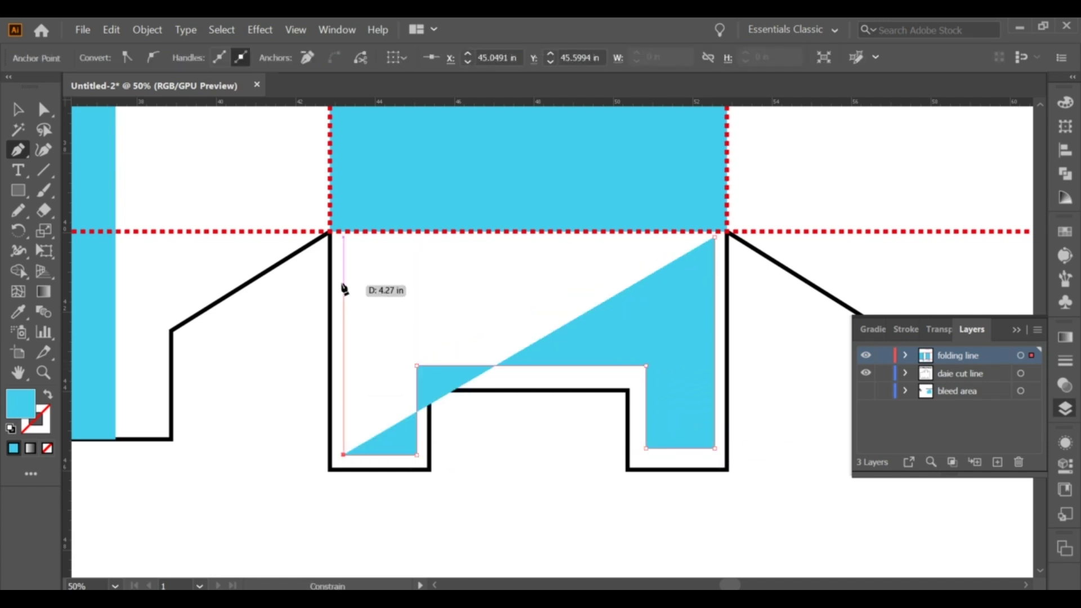
{"action": "left_click", "coordinate": [343, 232]}
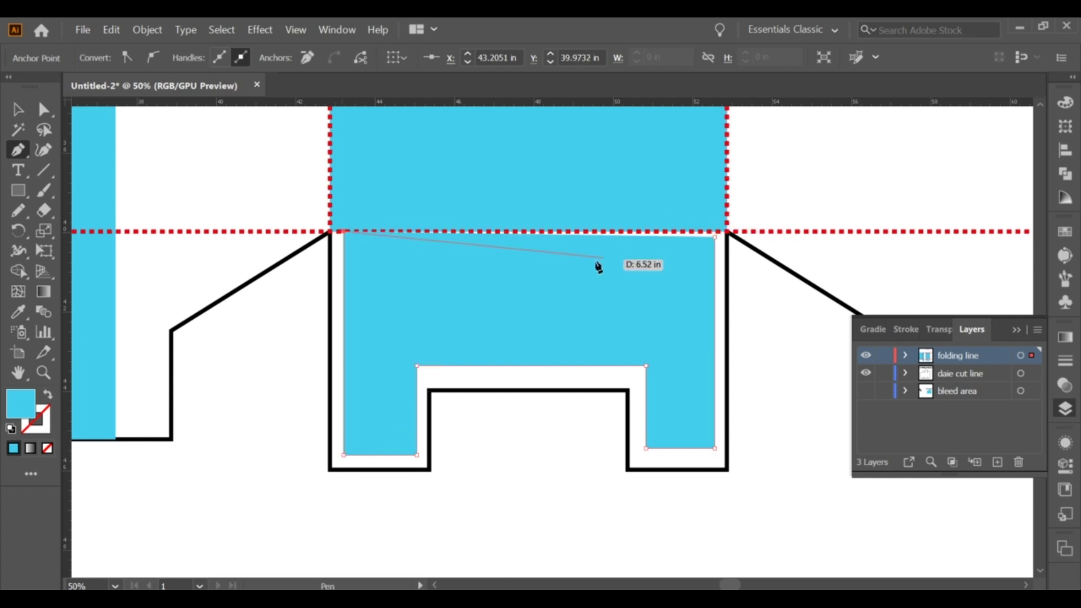
{"action": "left_click", "coordinate": [716, 236]}
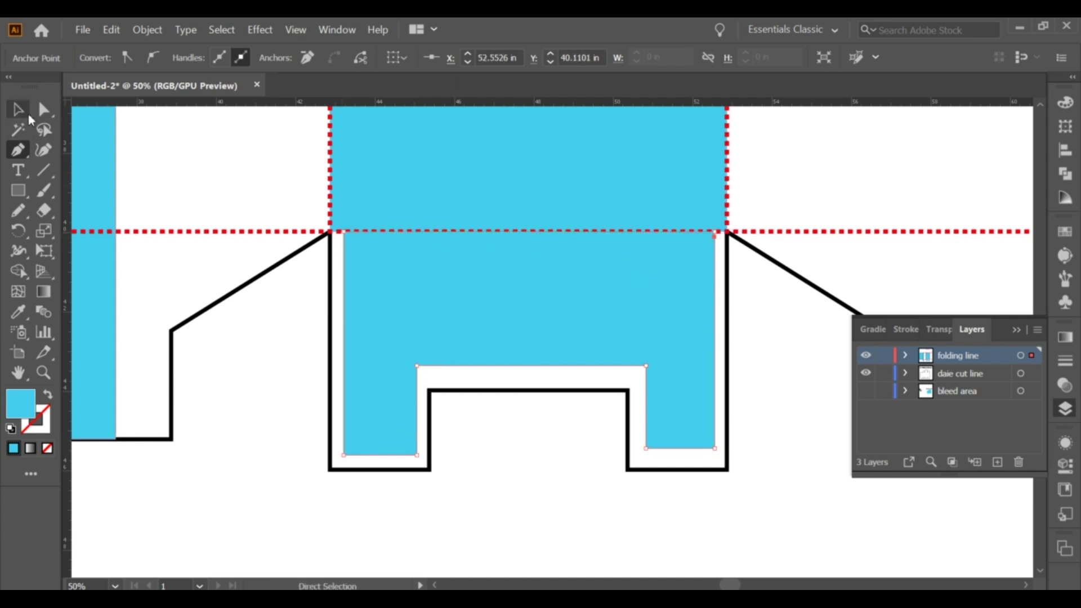
{"action": "left_click", "coordinate": [18, 109]}
{"action": "left_click", "coordinate": [278, 383]}
Widen the cyan flap shape slightly toward its right edge.
{"action": "scroll", "coordinate": [305, 362], "scroll_direction": "down", "scroll_amount": 3}
{"action": "scroll", "coordinate": [524, 352], "scroll_direction": "up", "scroll_amount": 3}
{"action": "left_click", "coordinate": [587, 415]}
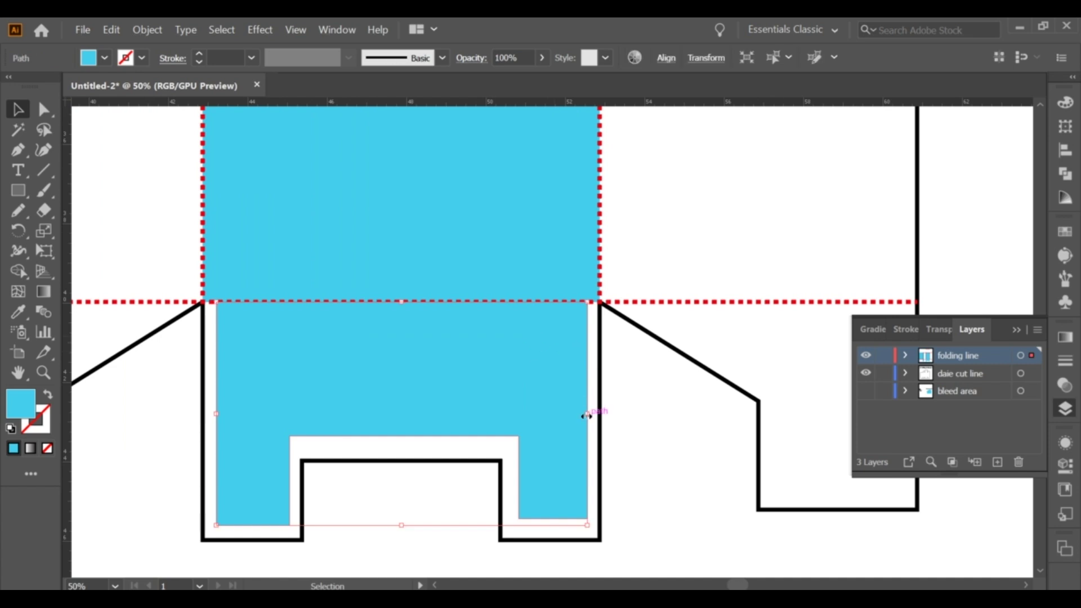
{"action": "left_click_drag", "start_coordinate": [586, 415], "coordinate": [599, 414]}
{"action": "left_click", "coordinate": [613, 439]}
{"action": "scroll", "coordinate": [636, 441], "scroll_direction": "down", "scroll_amount": 3}
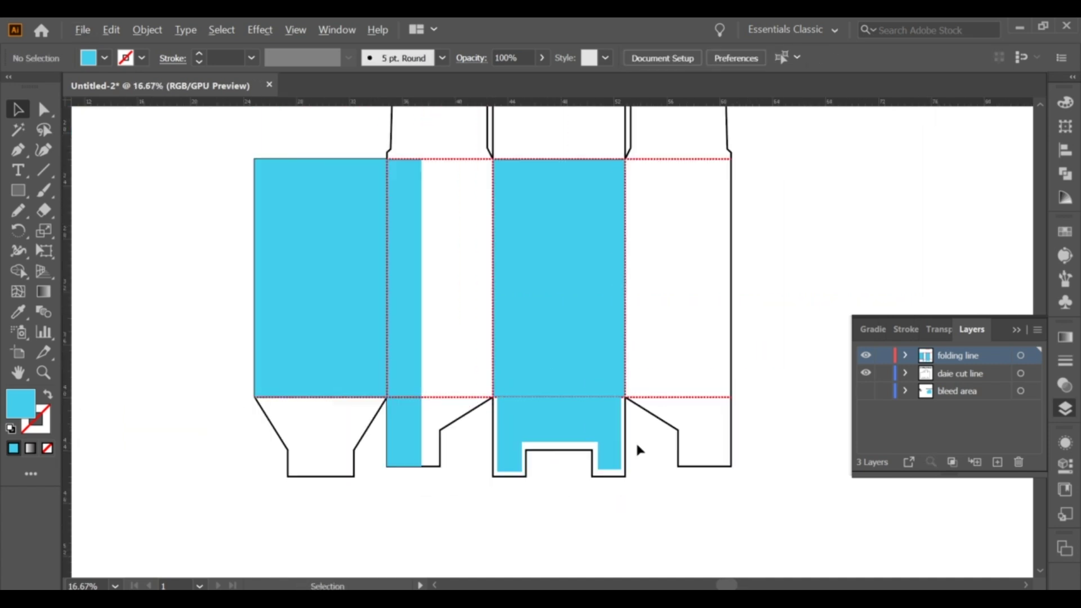
{"action": "scroll", "coordinate": [637, 441], "scroll_direction": "down", "scroll_amount": 1}
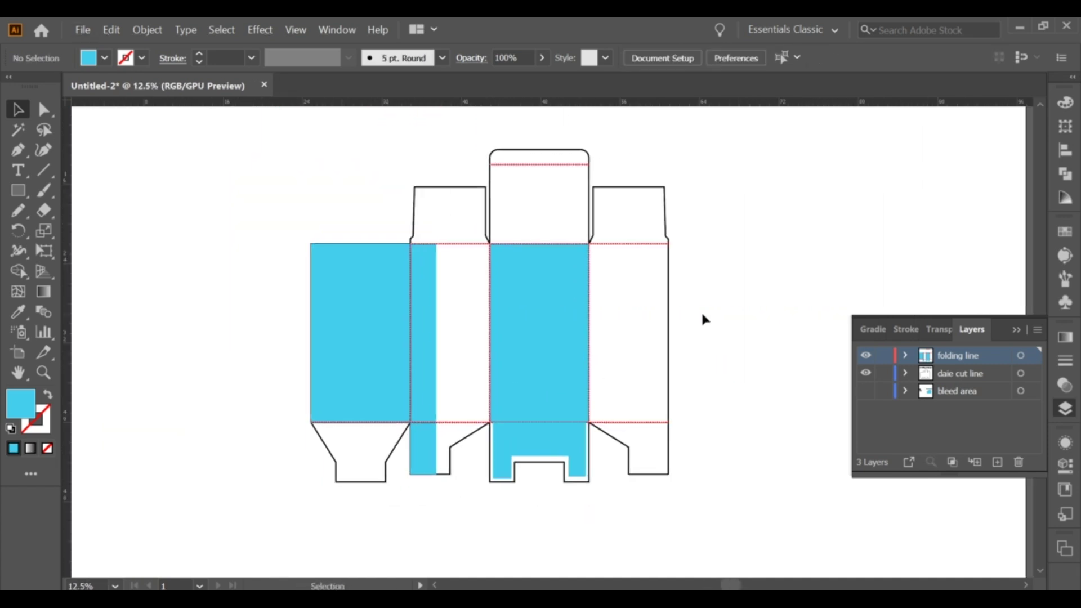
Pen-draw a curved shape covering the top tab above the centre panel.
{"action": "scroll", "coordinate": [663, 282], "scroll_direction": "up", "scroll_amount": 1}
{"action": "mouse_move", "coordinate": [533, 180]}
{"action": "left_mouse_down"}
{"action": "mouse_move", "coordinate": [523, 288]}
{"action": "mouse_move", "coordinate": [540, 261]}
{"action": "left_mouse_up"}
{"action": "scroll", "coordinate": [494, 295], "scroll_direction": "up", "scroll_amount": 1}
{"action": "key", "text": "p"}
{"action": "left_click", "coordinate": [655, 178]}
{"action": "left_click_drag", "start_coordinate": [490, 325], "coordinate": [457, 440]}
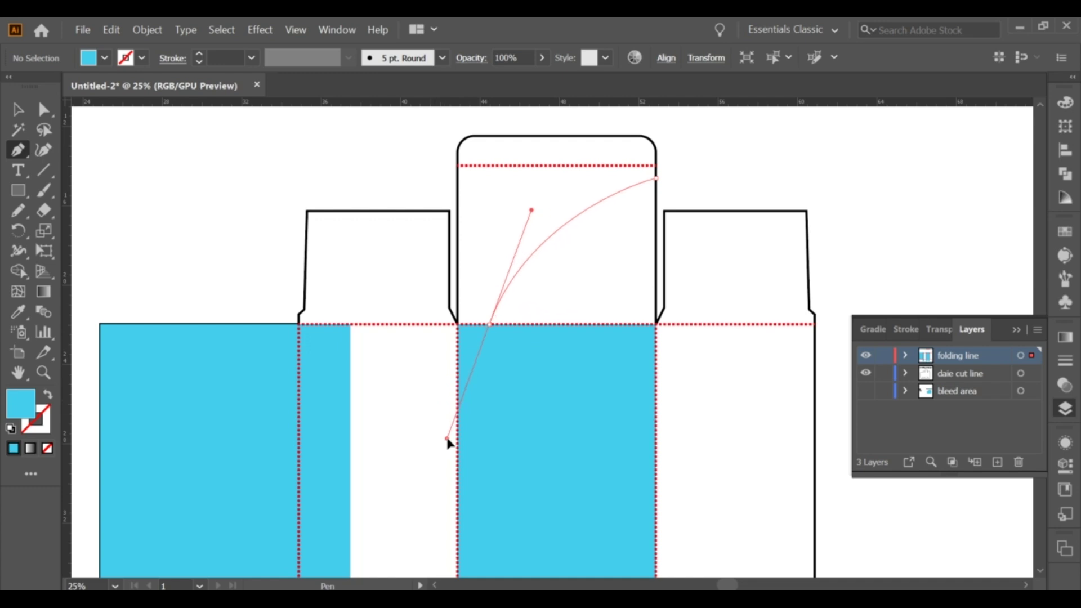
{"action": "left_click", "coordinate": [432, 324]}
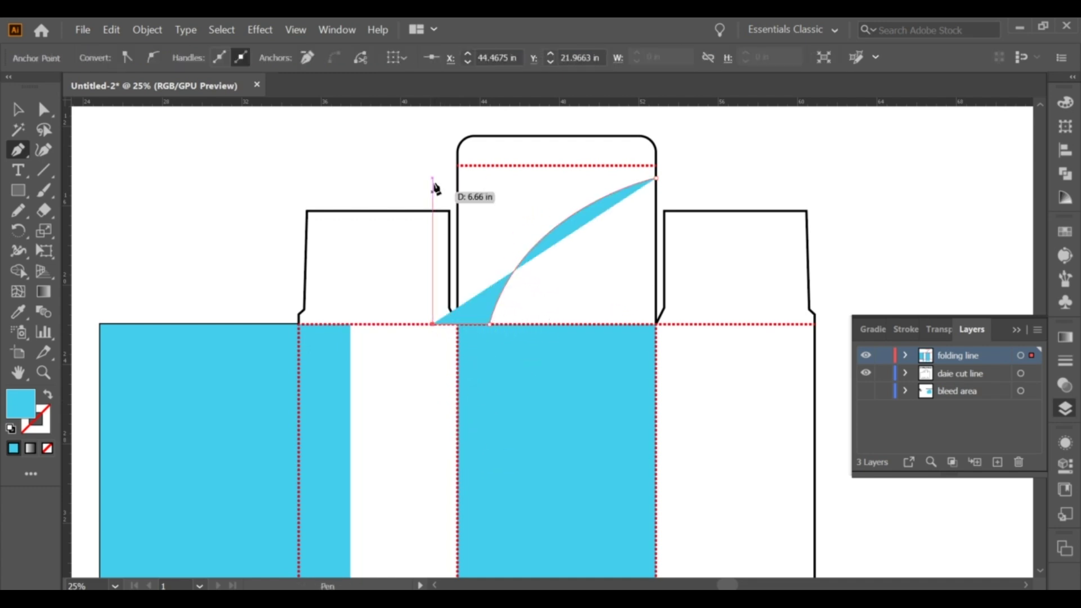
{"action": "left_click", "coordinate": [433, 123]}
{"action": "left_click", "coordinate": [677, 124]}
{"action": "left_click", "coordinate": [677, 179]}
Intersect the curved shape with the tab outline and send the cyan fill to the back.
{"action": "left_click", "coordinate": [17, 109]}
{"action": "left_click", "coordinate": [656, 256]}
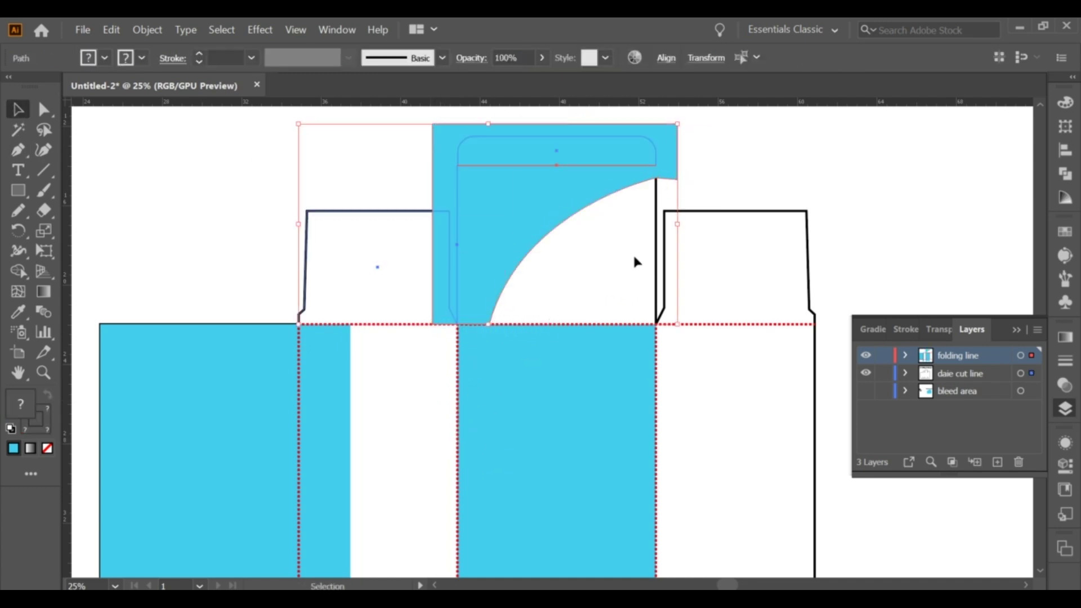
{"action": "left_click", "coordinate": [18, 271]}
{"action": "left_click", "coordinate": [446, 161], "text": "alt"}
{"action": "left_click", "coordinate": [17, 109]}
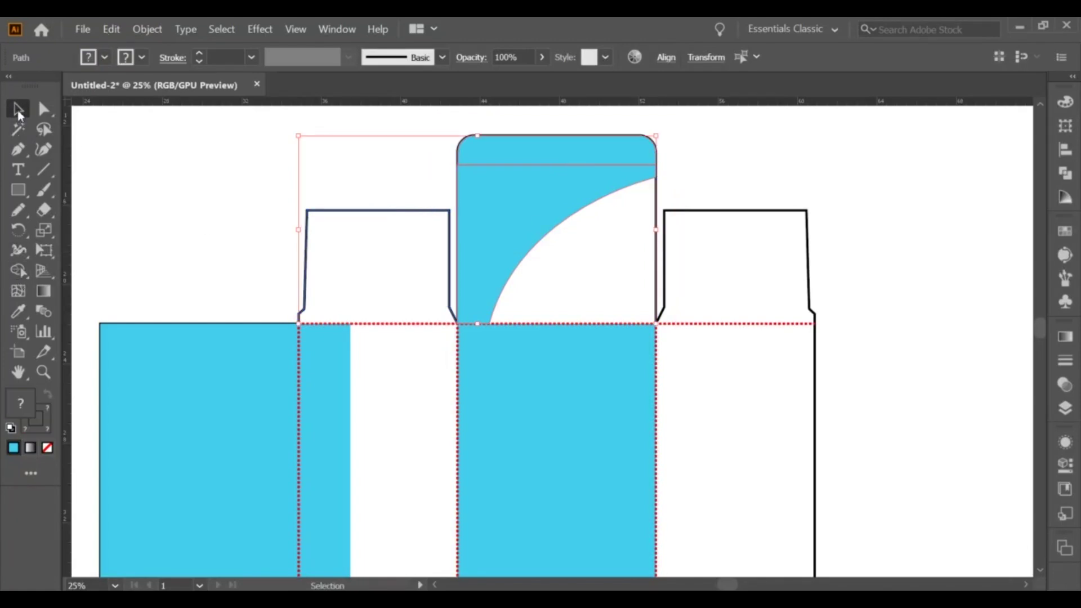
{"action": "right_click", "coordinate": [534, 199]}
{"action": "left_click", "coordinate": [726, 471]}
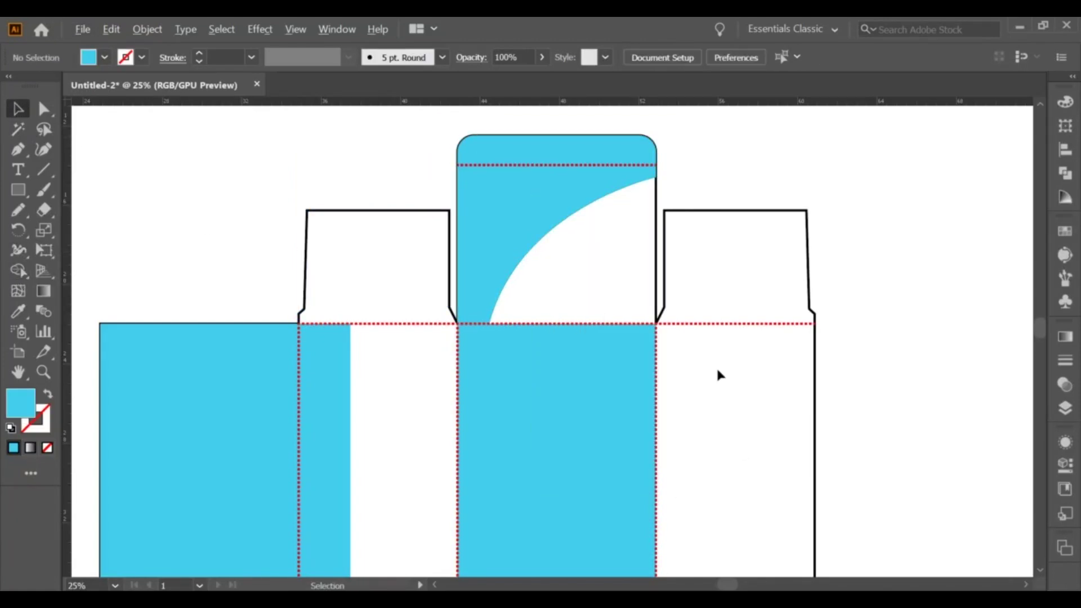
{"action": "scroll", "coordinate": [779, 150], "scroll_direction": "down", "scroll_amount": 3}
{"action": "scroll", "coordinate": [785, 193], "scroll_direction": "up", "scroll_amount": 2}
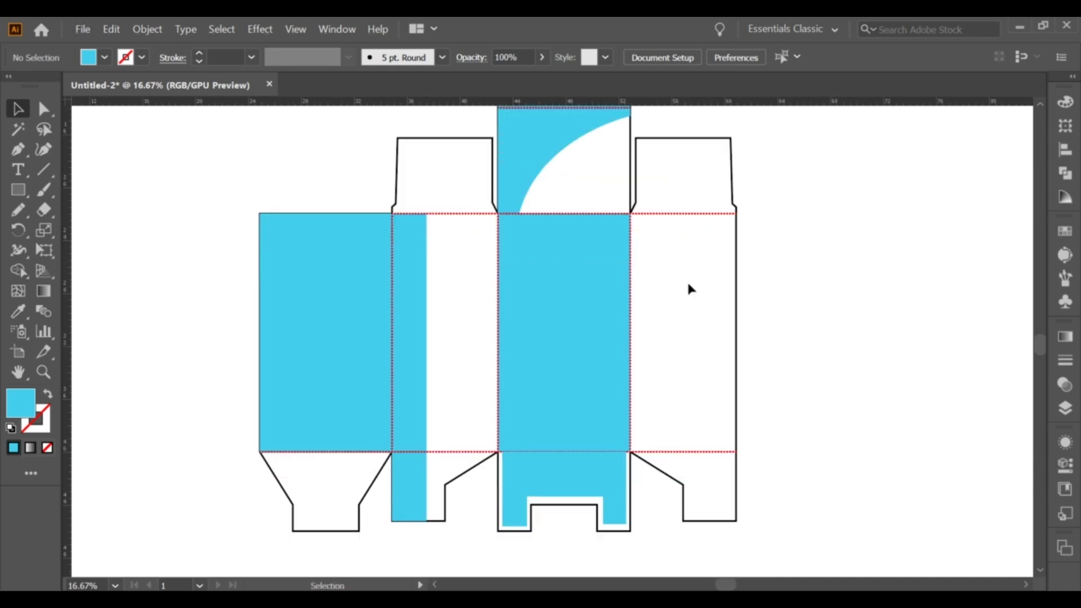
{"action": "key", "text": "F7"}
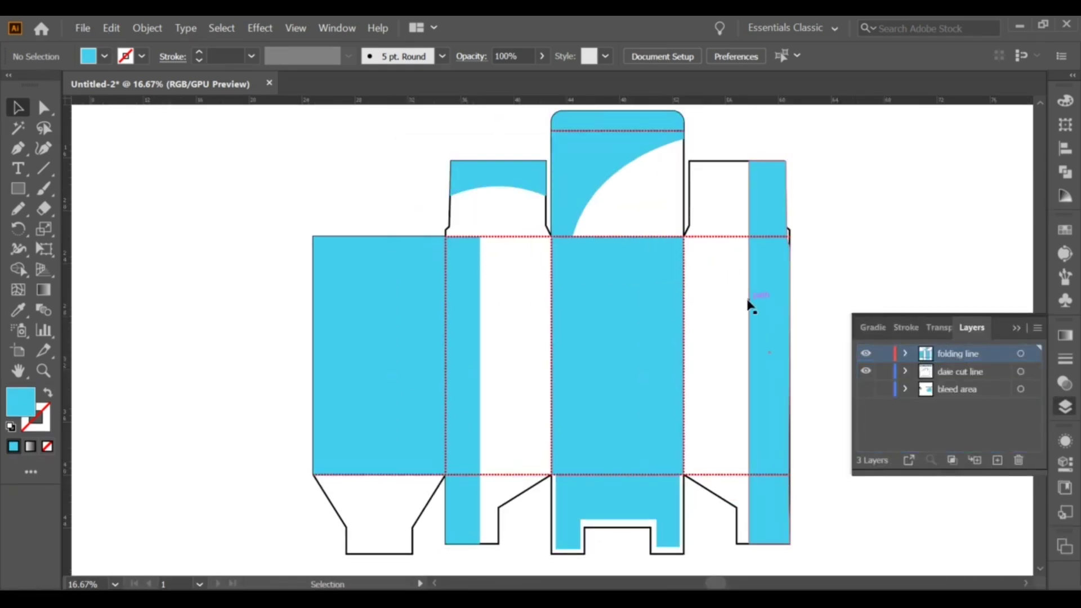
Replace the stray cyan strip with a tall, narrow strip along the right flap.
{"action": "left_click", "coordinate": [753, 300]}
{"action": "key", "text": "Delete"}
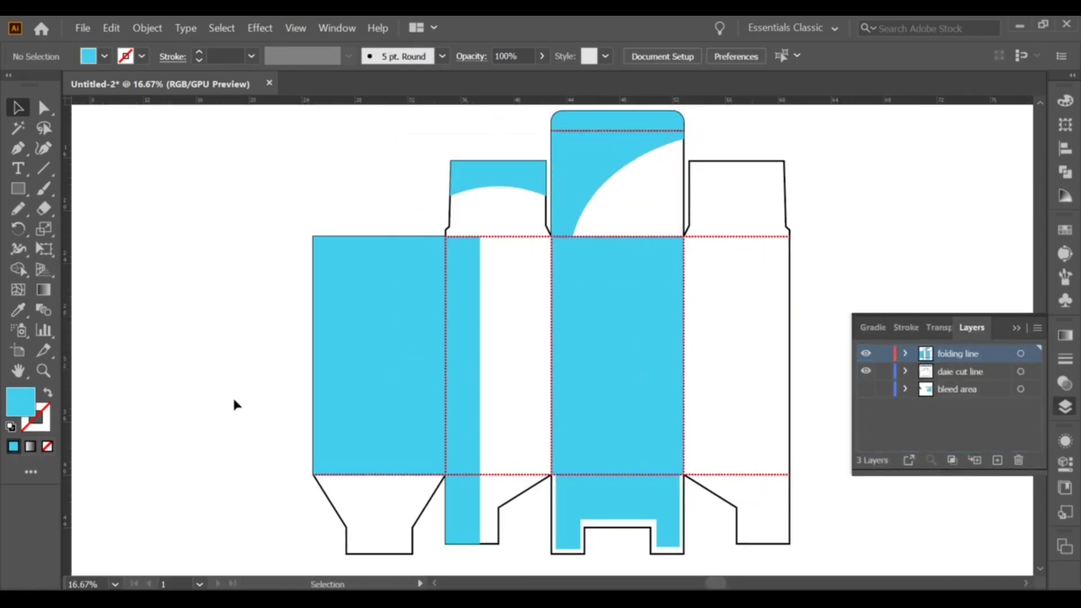
{"action": "left_click_drag", "start_coordinate": [694, 156], "coordinate": [744, 200]}
{"action": "key", "text": "ctrl+z"}
{"action": "left_click_drag", "start_coordinate": [748, 161], "coordinate": [804, 558]}
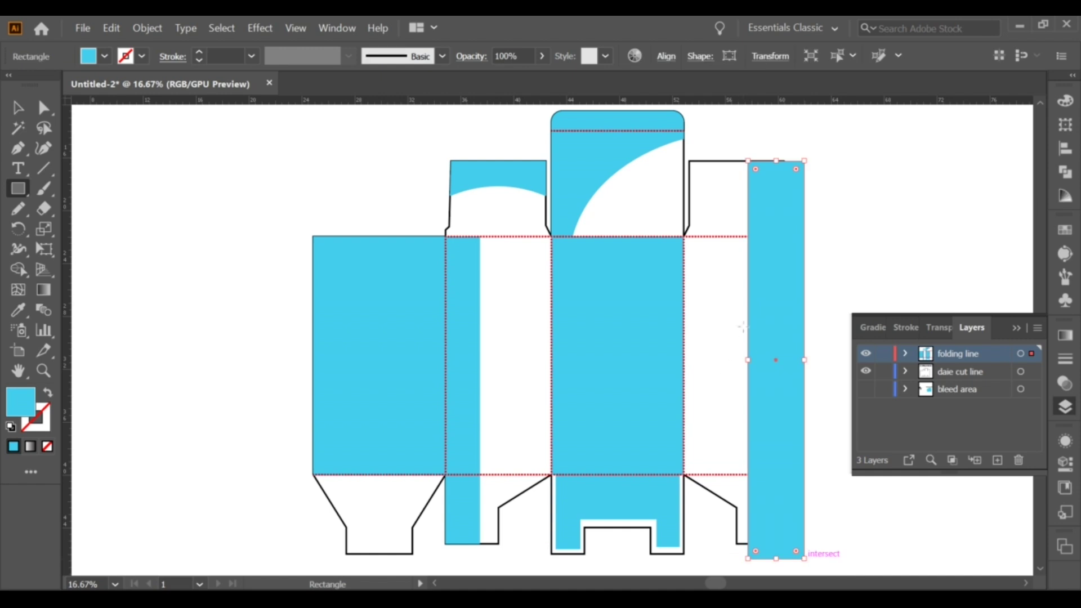
{"action": "left_click_drag", "start_coordinate": [749, 359], "coordinate": [762, 359]}
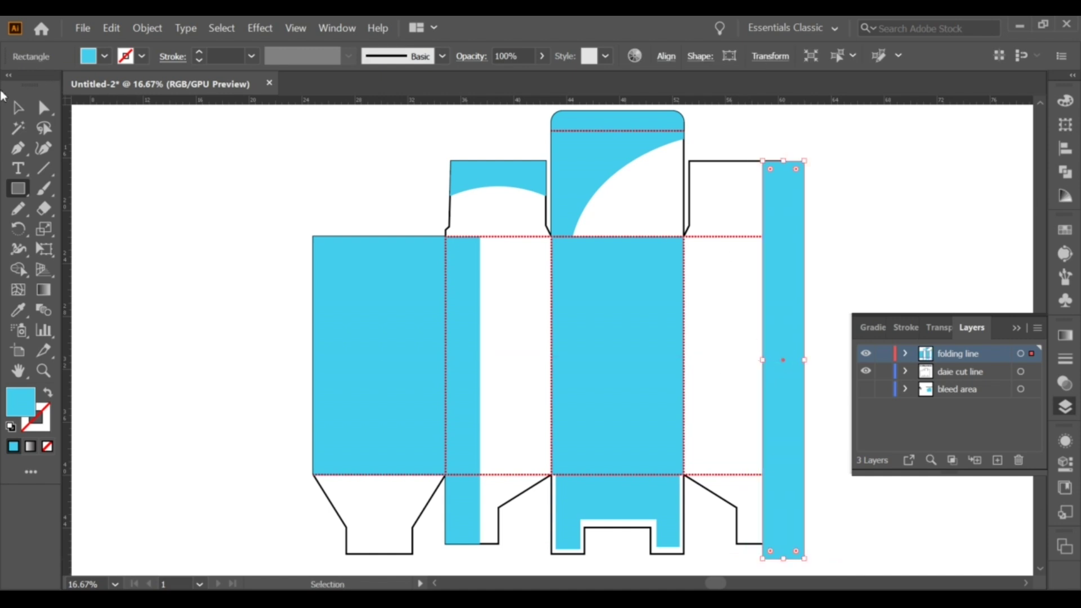
Trim the strip's excess with Shape Builder and move the folding line layer to the bottom.
{"action": "key", "text": "v"}
{"action": "mouse_move", "coordinate": [841, 115]}
{"action": "left_mouse_down"}
{"action": "mouse_move", "coordinate": [803, 473]}
{"action": "mouse_move", "coordinate": [750, 534]}
{"action": "left_mouse_up"}
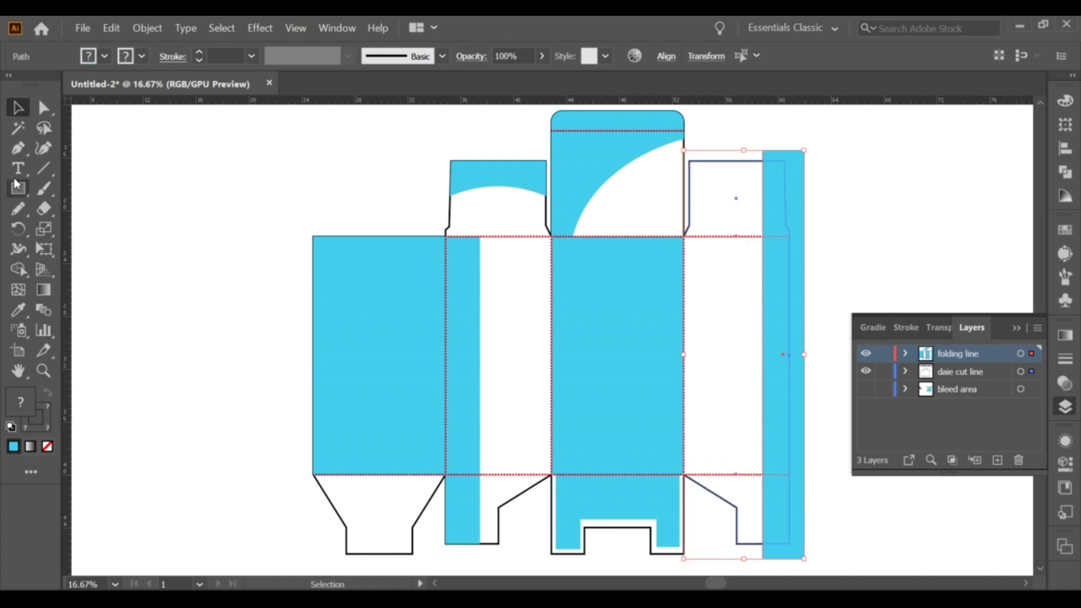
{"action": "left_click", "coordinate": [18, 269]}
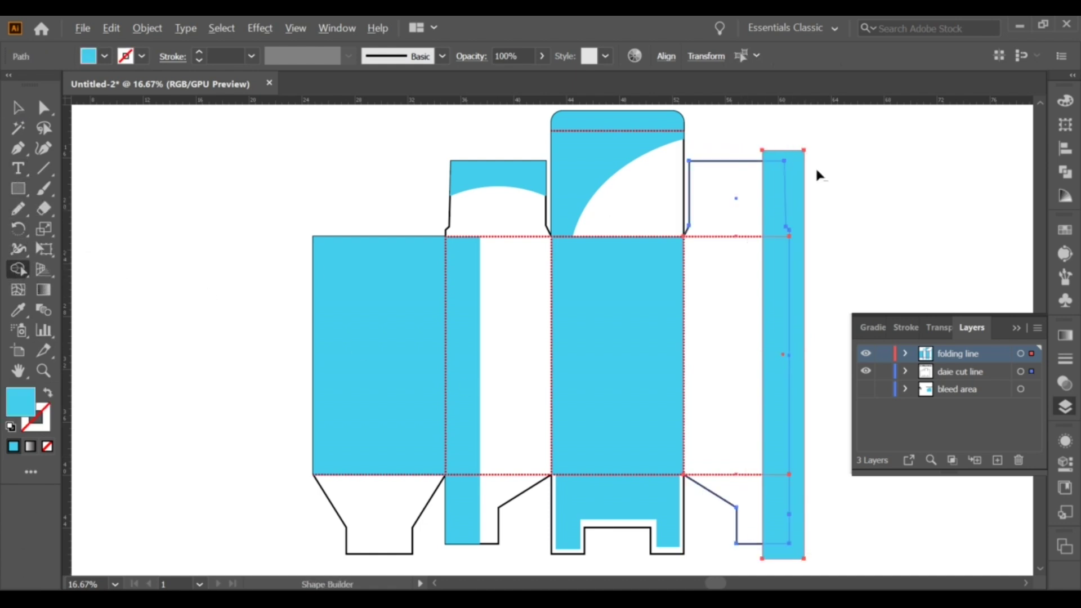
{"action": "left_click", "coordinate": [796, 181], "text": "alt"}
{"action": "left_click", "coordinate": [21, 108]}
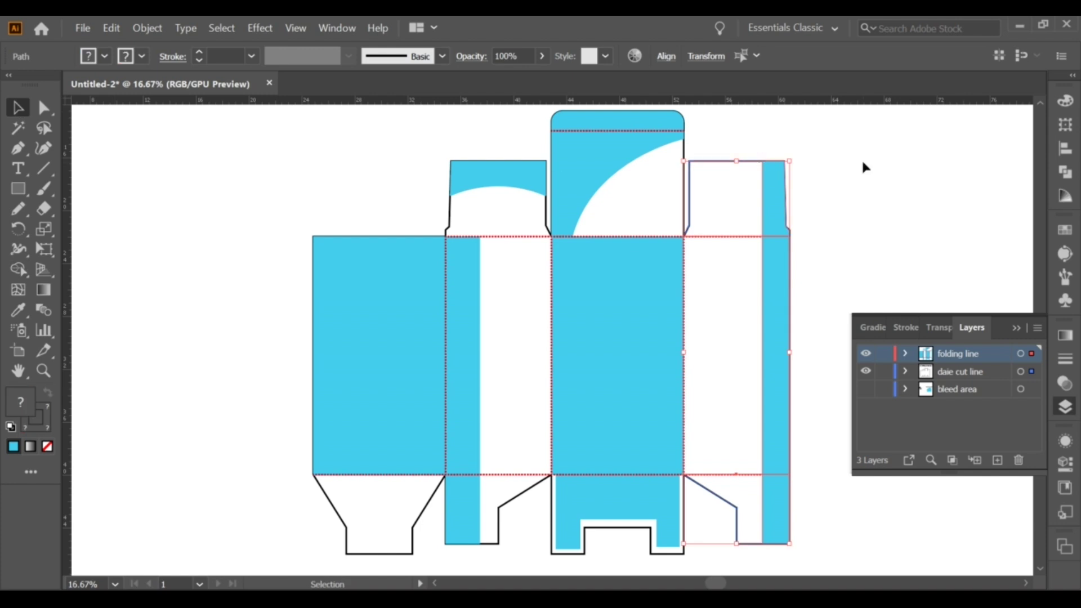
{"action": "left_click", "coordinate": [862, 158]}
{"action": "left_click_drag", "start_coordinate": [958, 353], "coordinate": [948, 401]}
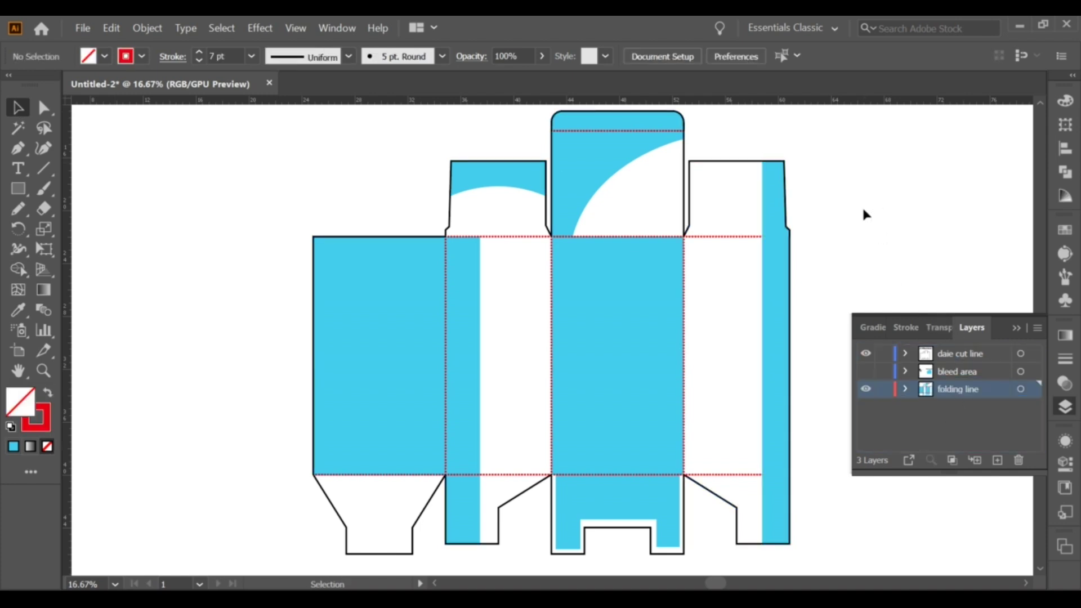
Bend the top flap's white arc into a rounded dome with the Curvature tool.
{"action": "scroll", "coordinate": [852, 218], "scroll_direction": "down", "scroll_amount": 1, "text": "alt"}
{"action": "scroll", "coordinate": [599, 333], "scroll_direction": "up", "scroll_amount": 1, "text": "alt"}
{"action": "scroll", "coordinate": [589, 297], "scroll_direction": "right", "scroll_amount": 2}
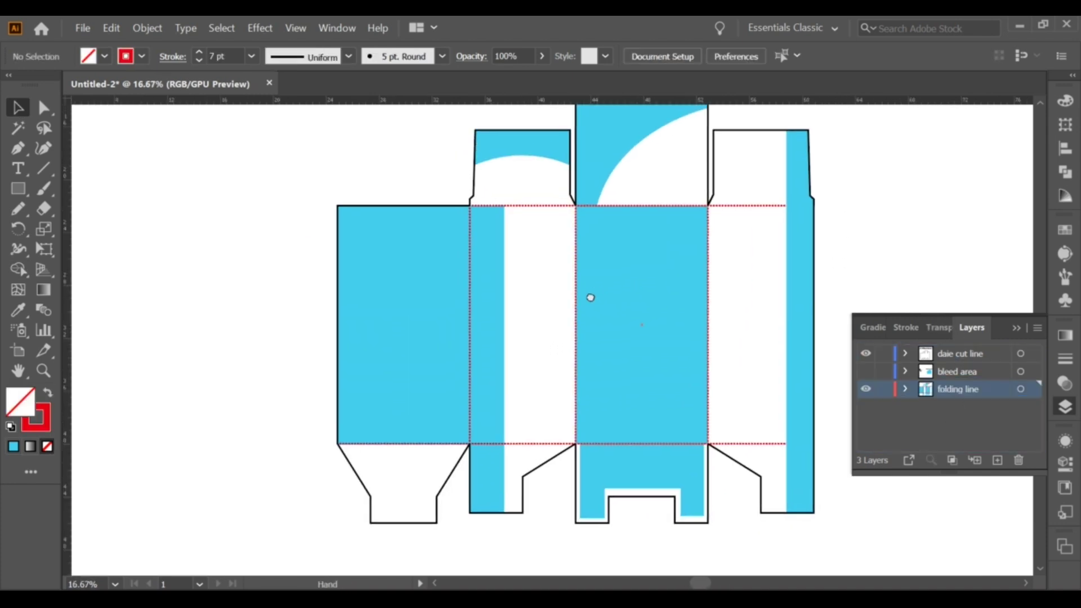
{"action": "scroll", "coordinate": [766, 366], "scroll_direction": "down", "scroll_amount": 1}
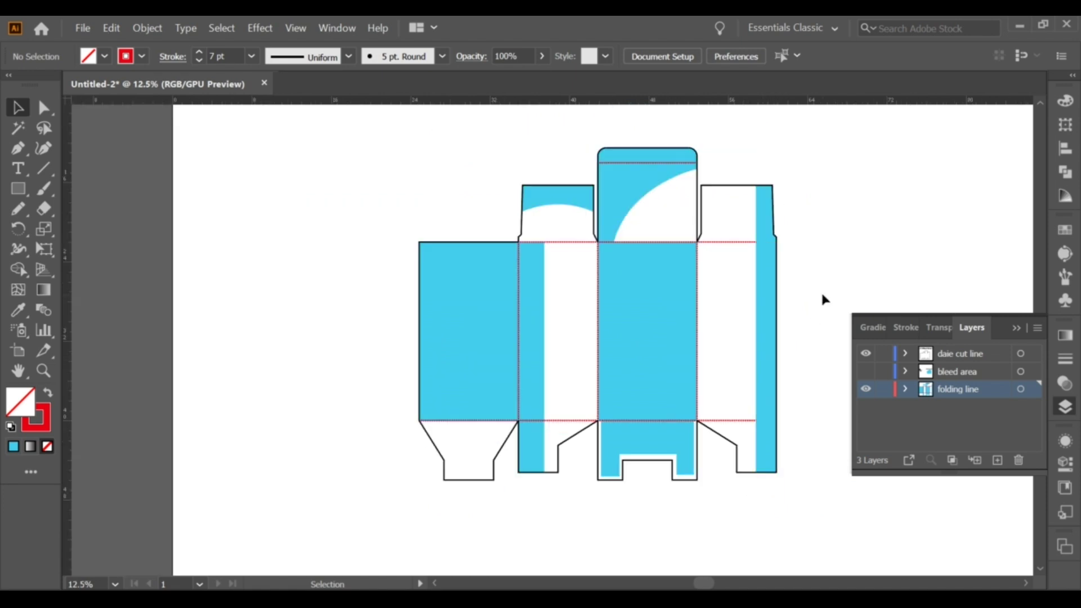
{"action": "scroll", "coordinate": [822, 293], "scroll_direction": "down", "scroll_amount": 1}
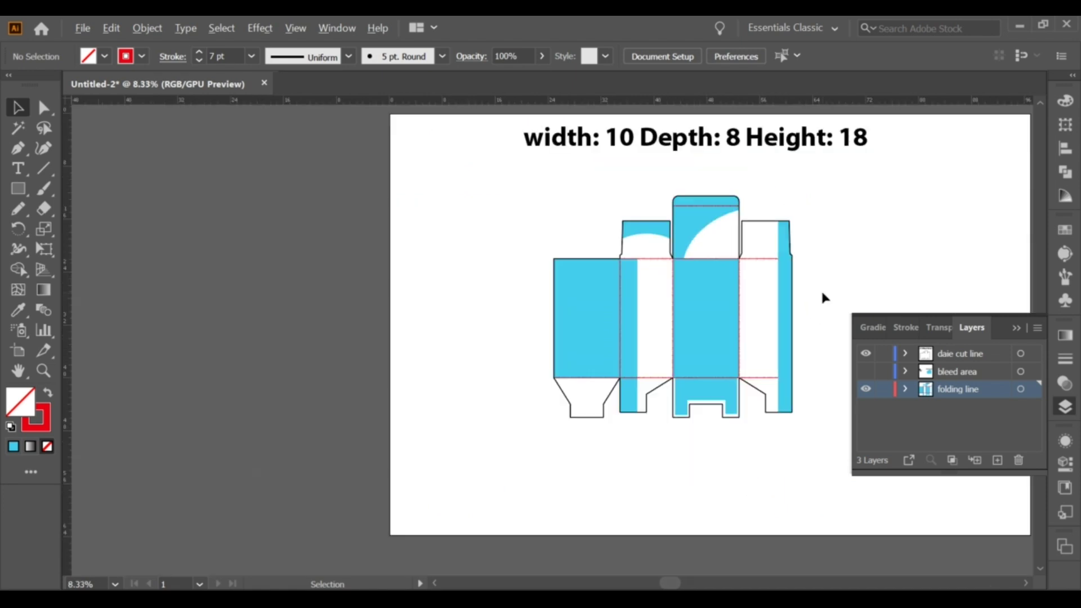
{"action": "scroll", "coordinate": [822, 297], "scroll_direction": "up", "scroll_amount": 1}
{"action": "scroll", "coordinate": [596, 233], "scroll_direction": "up", "scroll_amount": 1}
{"action": "scroll", "coordinate": [576, 200], "scroll_direction": "up", "scroll_amount": 1}
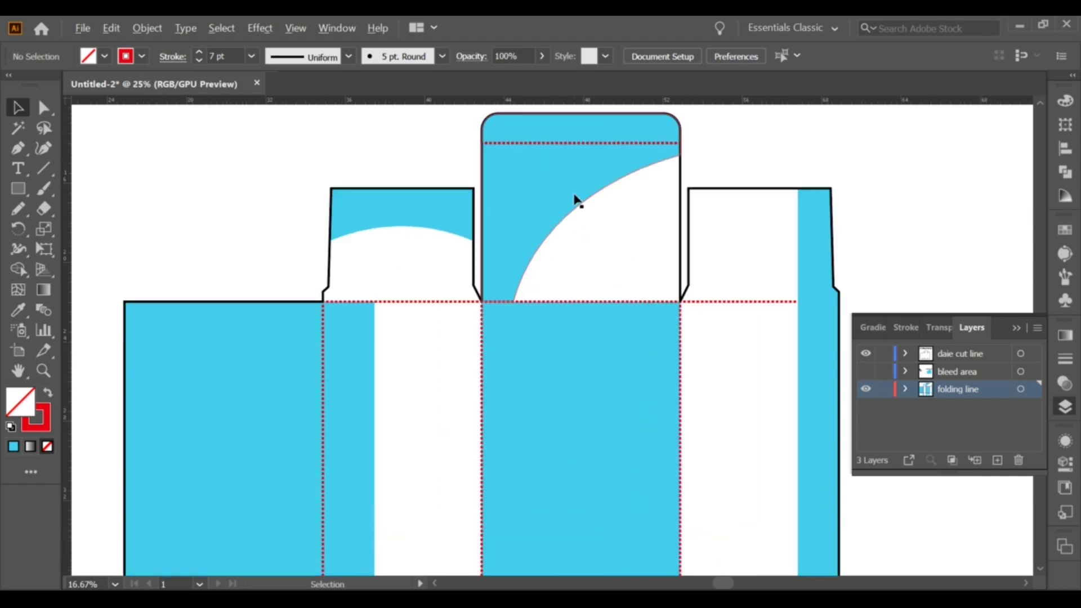
{"action": "left_click", "coordinate": [574, 198]}
{"action": "key", "text": "shift+grave"}
{"action": "key", "text": "ctrl"}
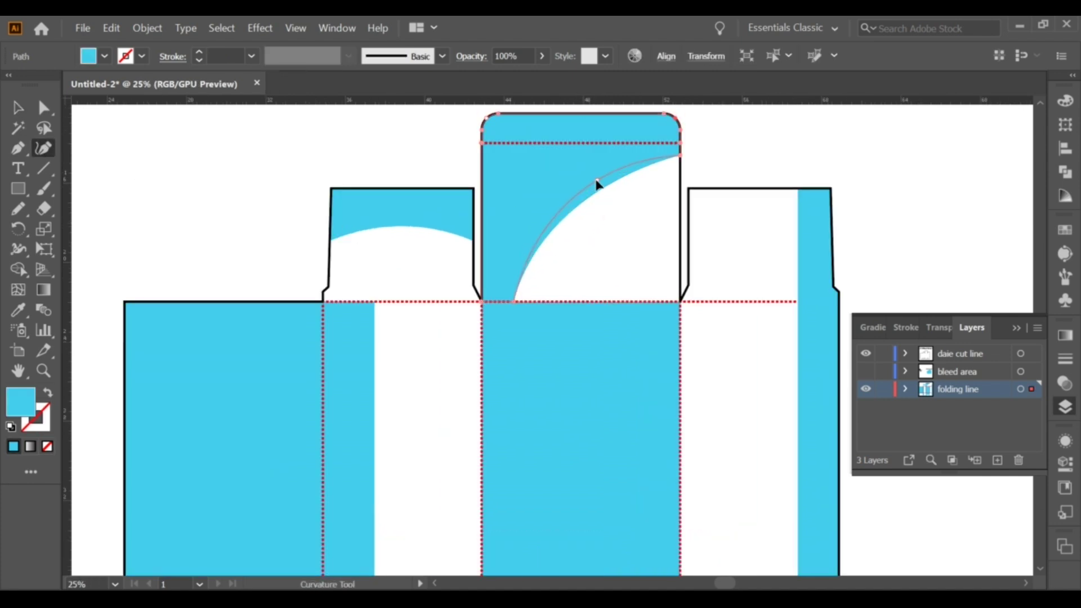
{"action": "left_click", "coordinate": [574, 178]}
{"action": "left_click", "coordinate": [358, 146]}
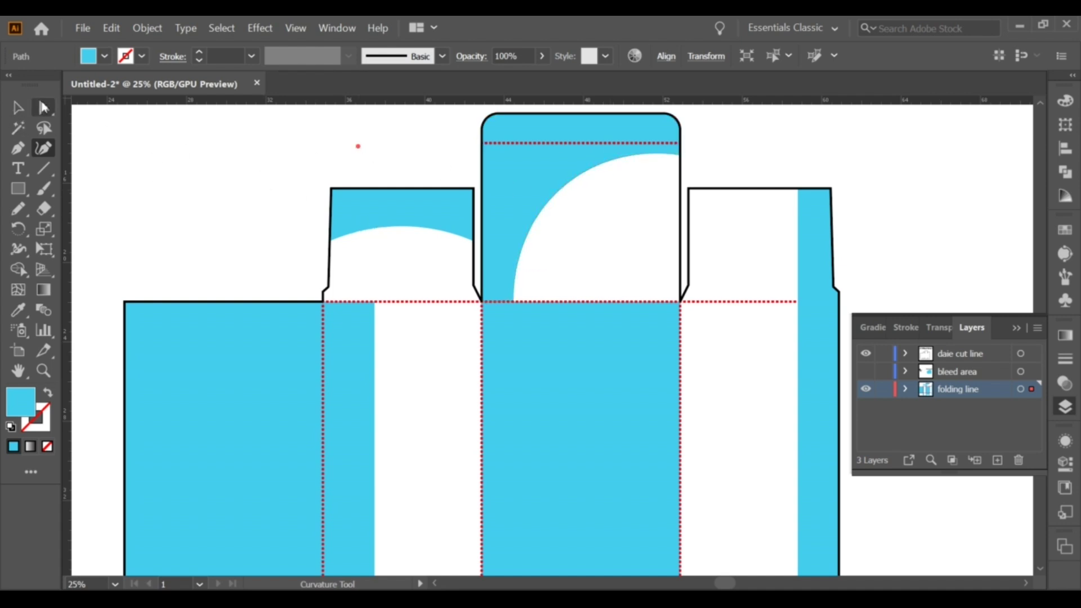
{"action": "key", "text": "v"}
{"action": "left_click", "coordinate": [734, 270]}
Send the right cyan strip to the back, behind the fold lines.
{"action": "key", "text": "ctrl+minus"}
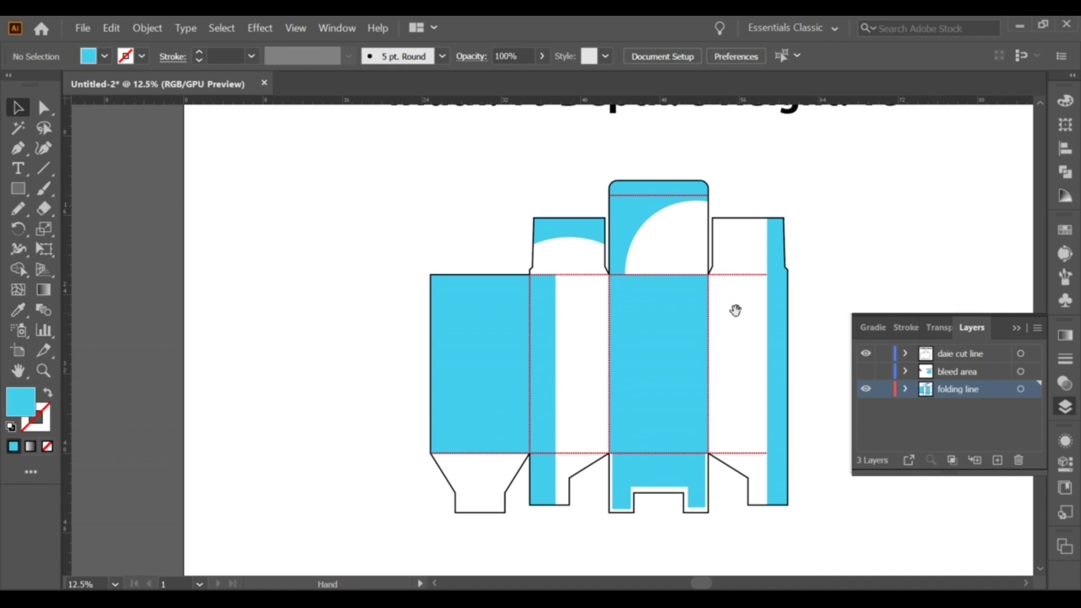
{"action": "left_click", "coordinate": [779, 303]}
{"action": "right_click", "coordinate": [778, 264]}
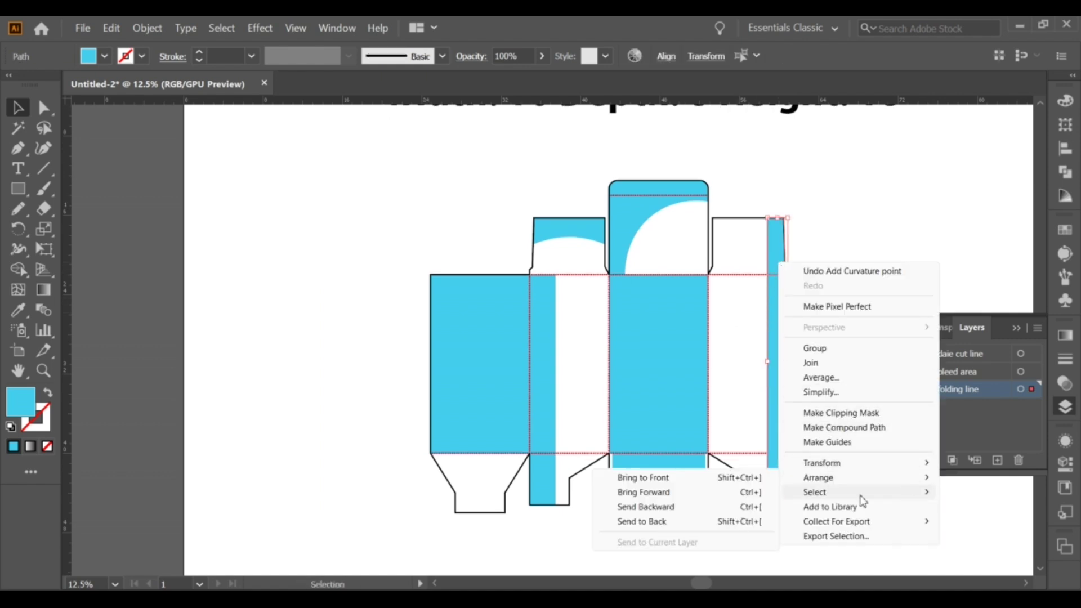
{"action": "left_click", "coordinate": [688, 521]}
{"action": "left_click", "coordinate": [826, 254]}
{"action": "scroll", "coordinate": [817, 240], "scroll_direction": "up", "scroll_amount": 1}
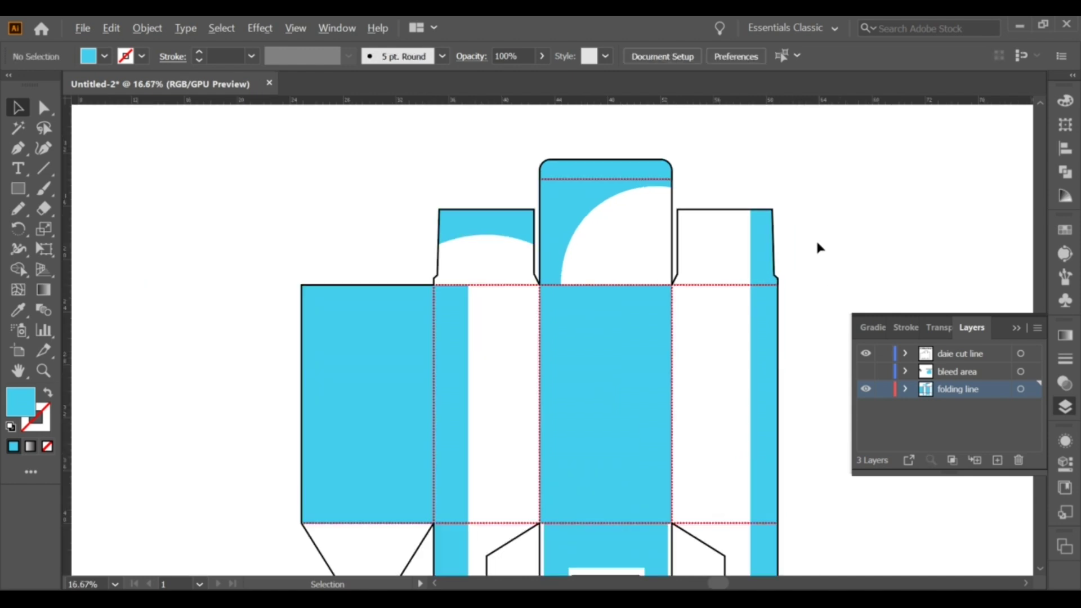
{"action": "scroll", "coordinate": [773, 269], "scroll_direction": "down", "scroll_amount": 1}
Unite the right strip's pieces into one shape with Pathfinder.
{"action": "left_click", "coordinate": [773, 269]}
{"action": "left_click", "coordinate": [768, 452], "text": "shift"}
{"action": "left_click", "coordinate": [763, 237], "text": "shift"}
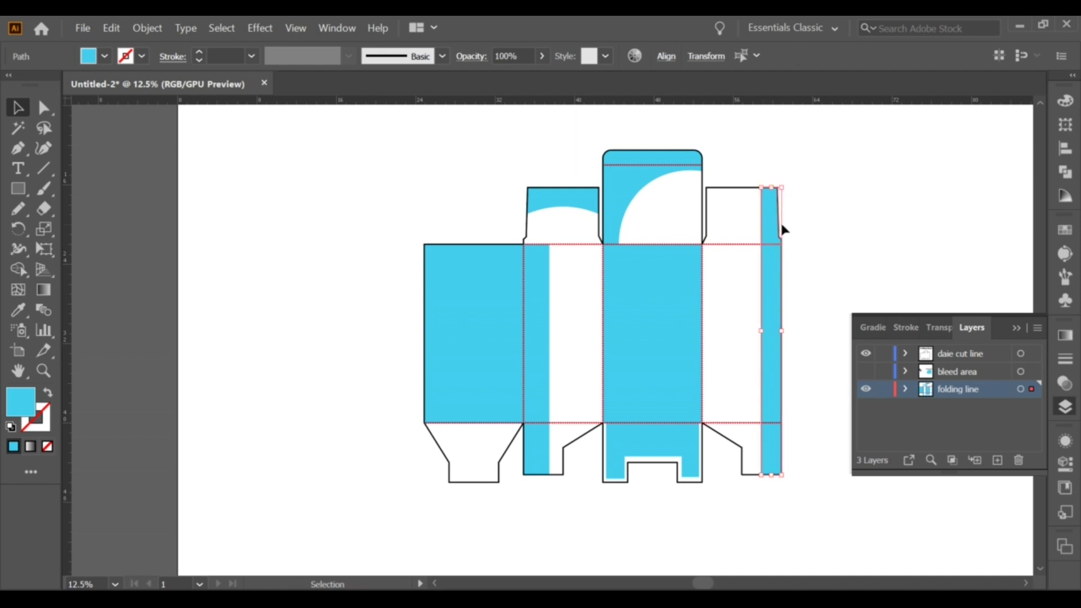
{"action": "left_click", "coordinate": [775, 401], "text": "shift"}
{"action": "left_click", "coordinate": [1065, 171]}
{"action": "left_click", "coordinate": [868, 140]}
{"action": "left_click", "coordinate": [945, 171]}
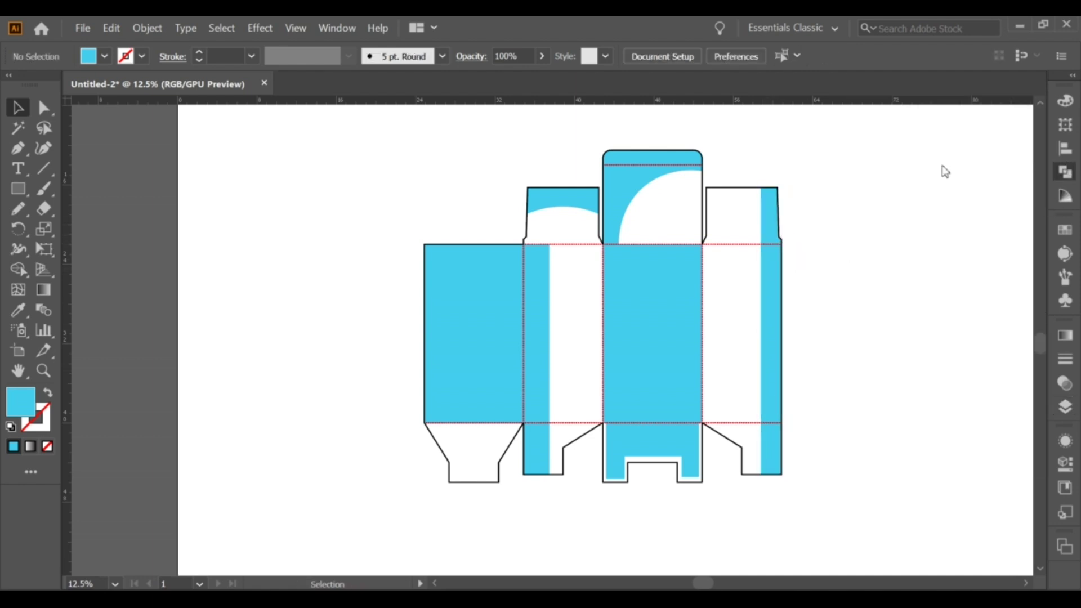
{"action": "left_click", "coordinate": [777, 312]}
{"action": "left_click", "coordinate": [791, 274]}
Position the traced flower drawing on the left cyan panel.
{"action": "scroll", "coordinate": [786, 277], "scroll_direction": "up", "scroll_amount": 1}
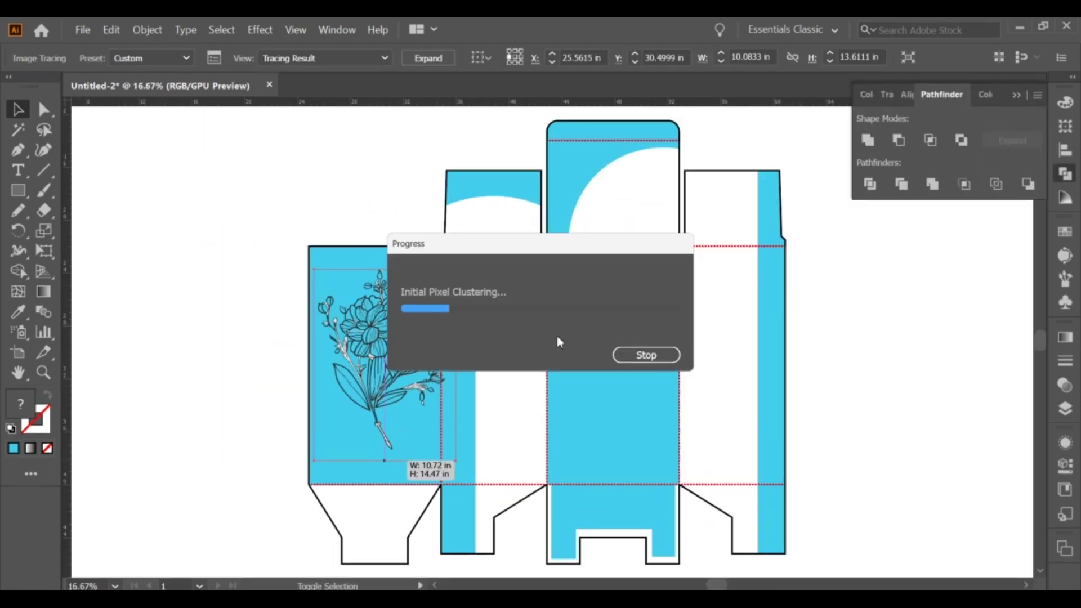
{"action": "left_click_drag", "start_coordinate": [436, 430], "coordinate": [465, 434]}
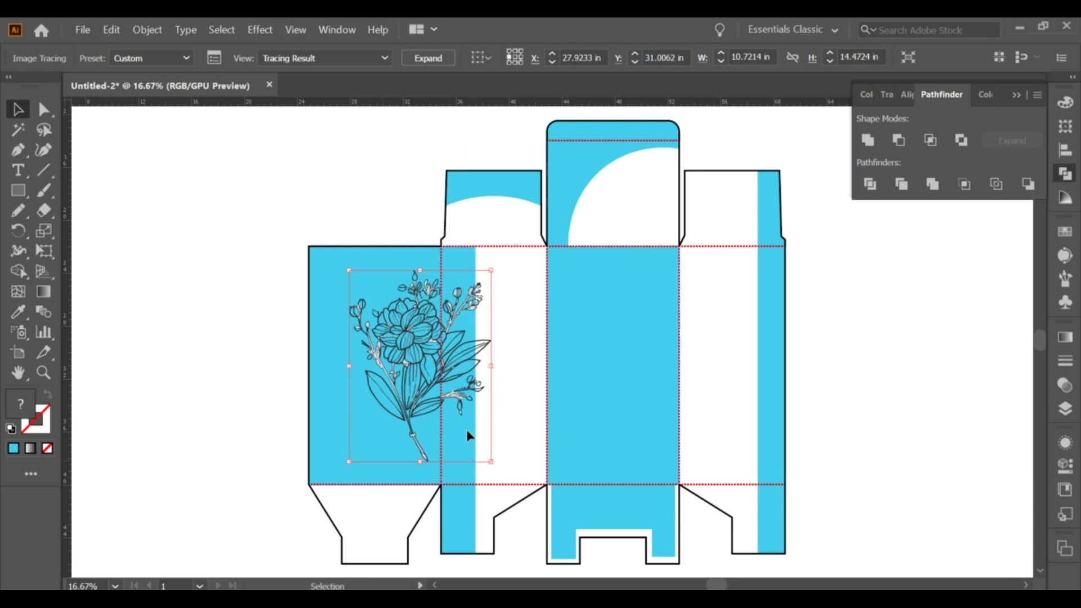
{"action": "left_click_drag", "start_coordinate": [396, 375], "coordinate": [441, 371]}
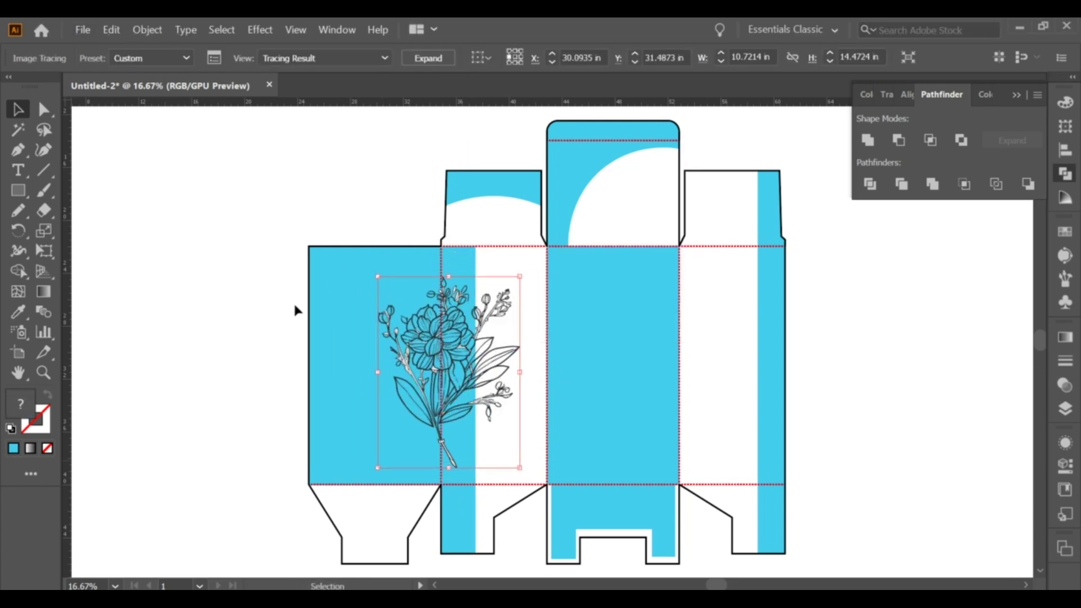
{"action": "left_click_drag", "start_coordinate": [294, 310], "coordinate": [369, 280]}
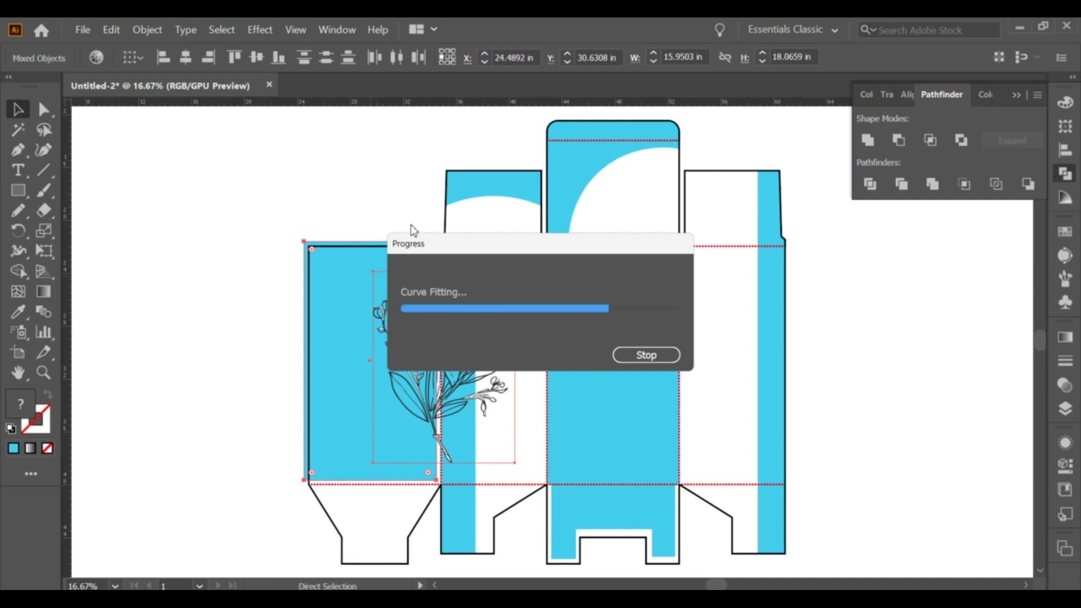
{"action": "key", "text": "ctrl+plus"}
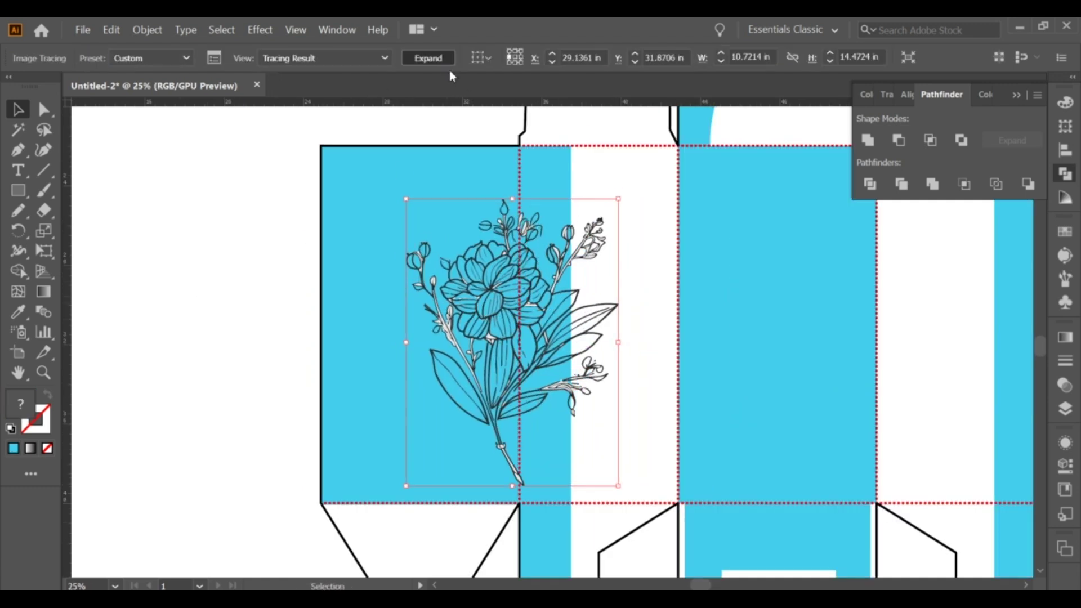
Expand the flower tracing into editable vector paths.
{"action": "left_click", "coordinate": [442, 60]}
{"action": "key", "text": "ctrl+plus"}
{"action": "key", "text": "ctrl+plus"}
{"action": "key", "text": "ctrl+plus"}
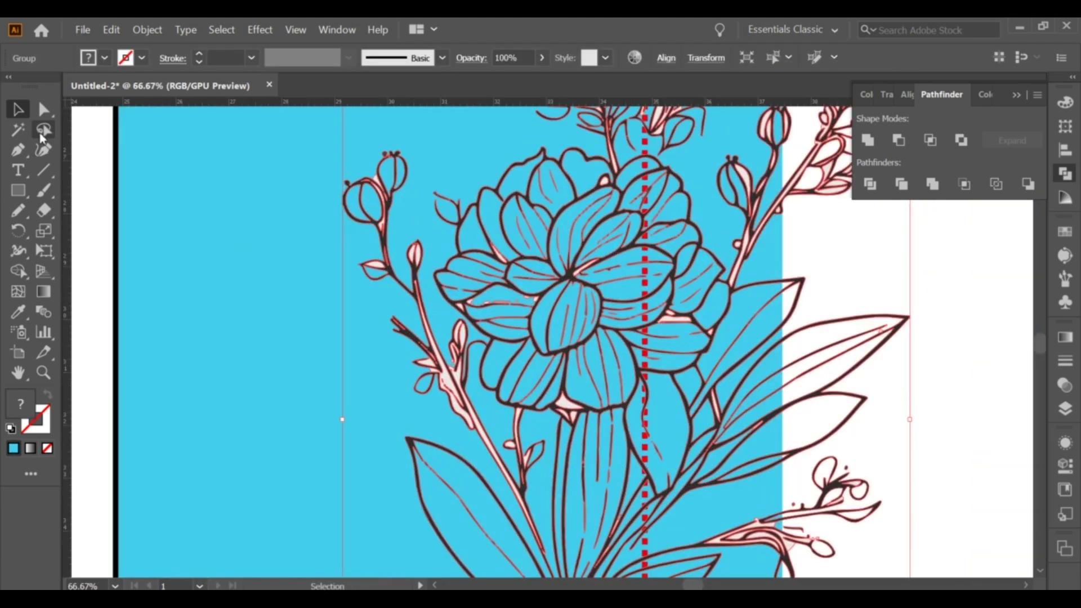
{"action": "key", "text": "ctrl+shift+a"}
{"action": "key", "text": "ctrl+minus"}
{"action": "key", "text": "ctrl+minus"}
{"action": "key", "text": "ctrl+minus"}
{"action": "left_click", "coordinate": [421, 290]}
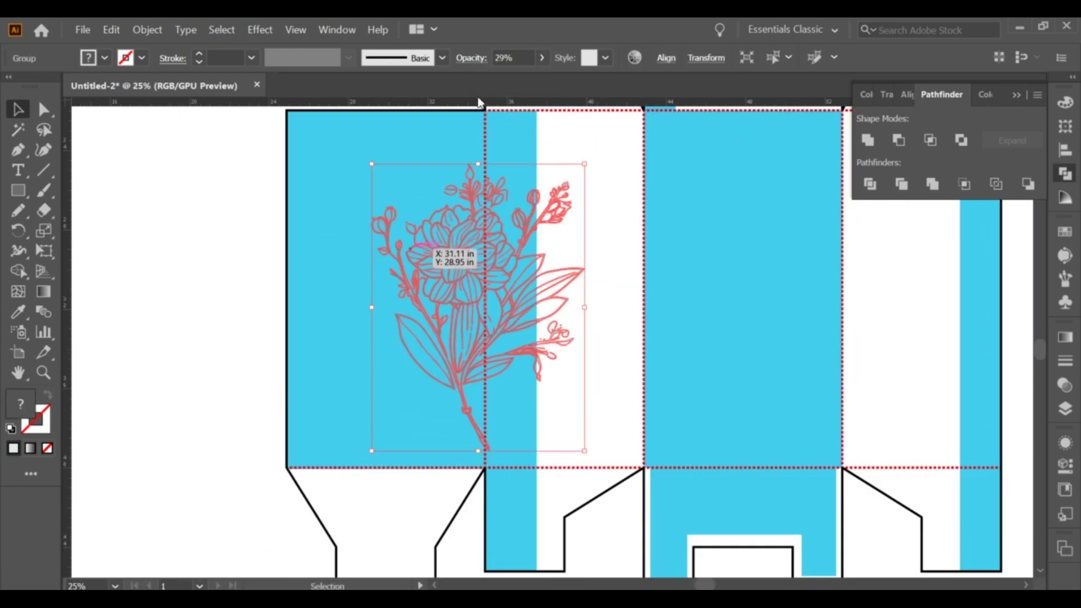
{"action": "key", "text": "ctrl+shift+a"}
{"action": "key", "text": "ctrl+minus"}
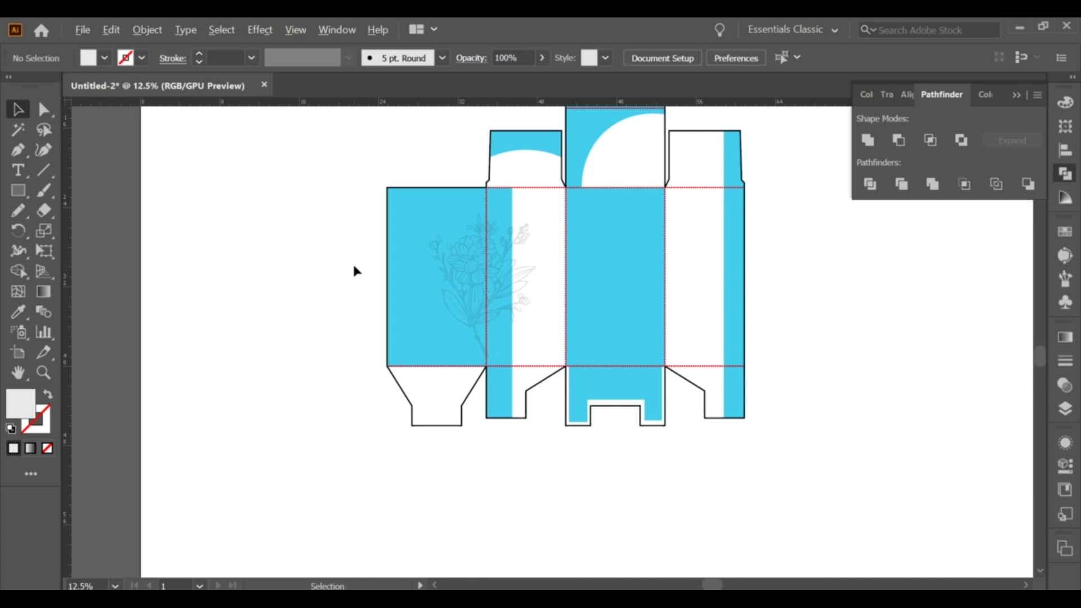
Place the mirrored flower copy on the centre cyan panel.
{"action": "scroll", "coordinate": [353, 271], "scroll_direction": "up", "scroll_amount": 1}
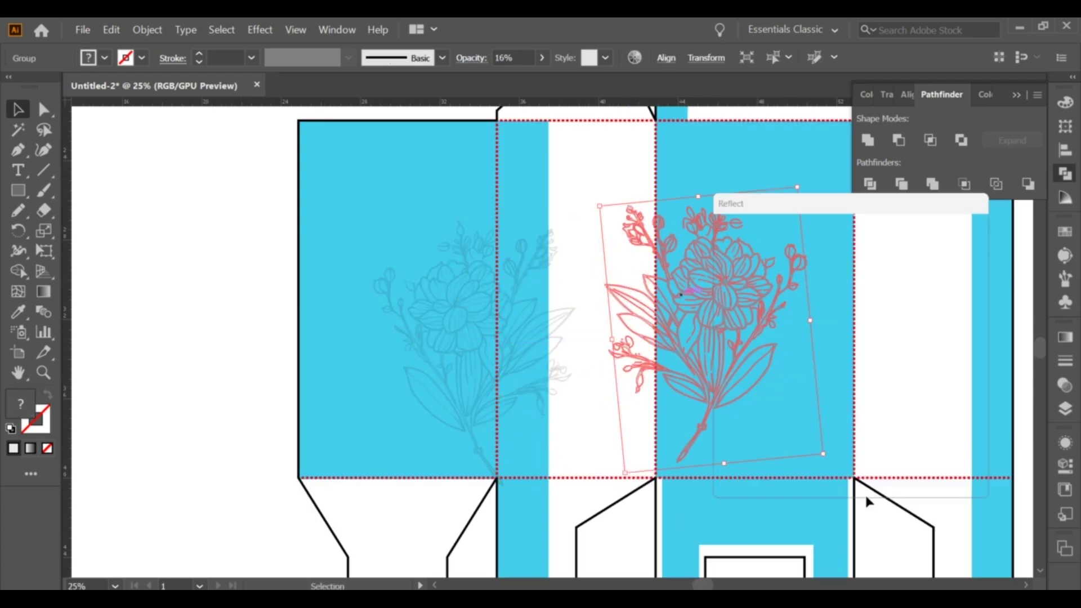
{"action": "left_click_drag", "start_coordinate": [708, 358], "coordinate": [708, 241]}
{"action": "left_click", "coordinate": [898, 330]}
{"action": "left_click", "coordinate": [760, 349]}
Shrink, lower and stretch the left-panel flower to fit its panel.
{"action": "mouse_move", "coordinate": [445, 251]}
{"action": "left_mouse_down"}
{"action": "mouse_move", "coordinate": [477, 326]}
{"action": "mouse_move", "coordinate": [461, 337]}
{"action": "left_mouse_up"}
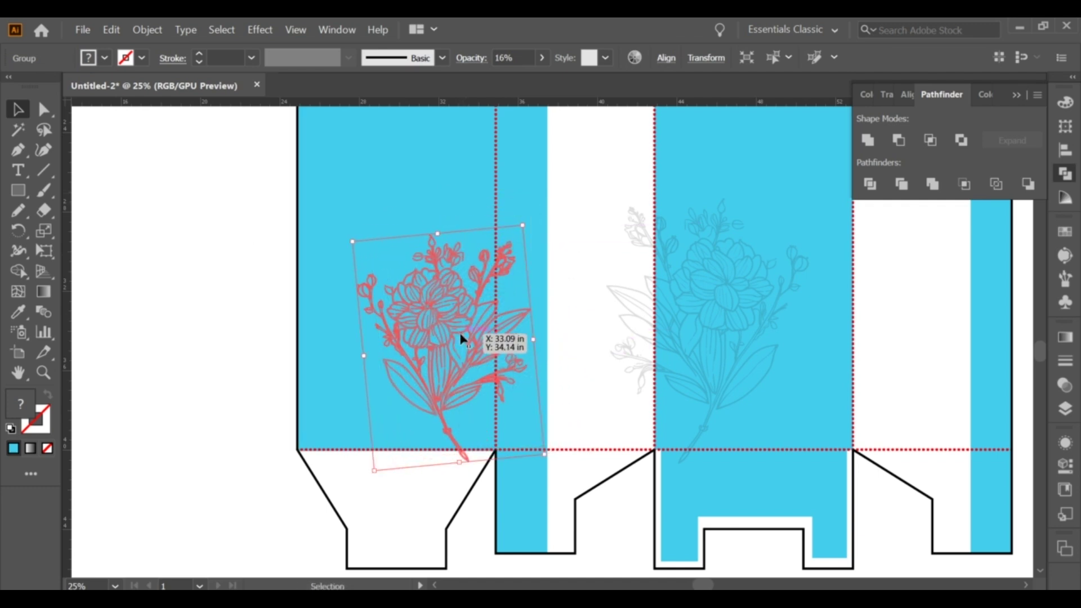
{"action": "left_click_drag", "start_coordinate": [451, 224], "coordinate": [447, 174]}
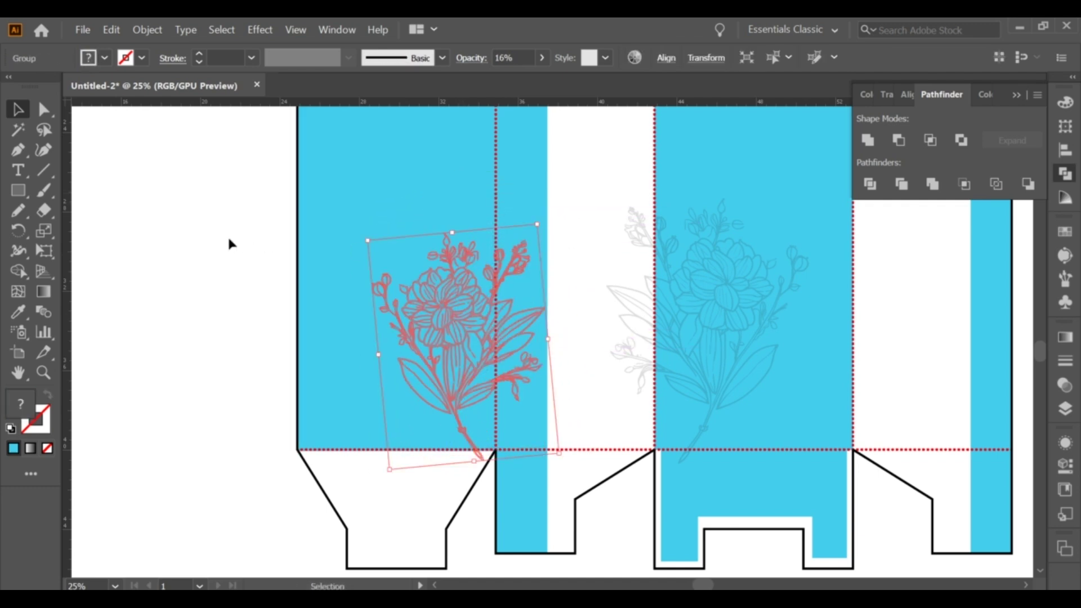
{"action": "left_click_drag", "start_coordinate": [446, 218], "coordinate": [471, 302]}
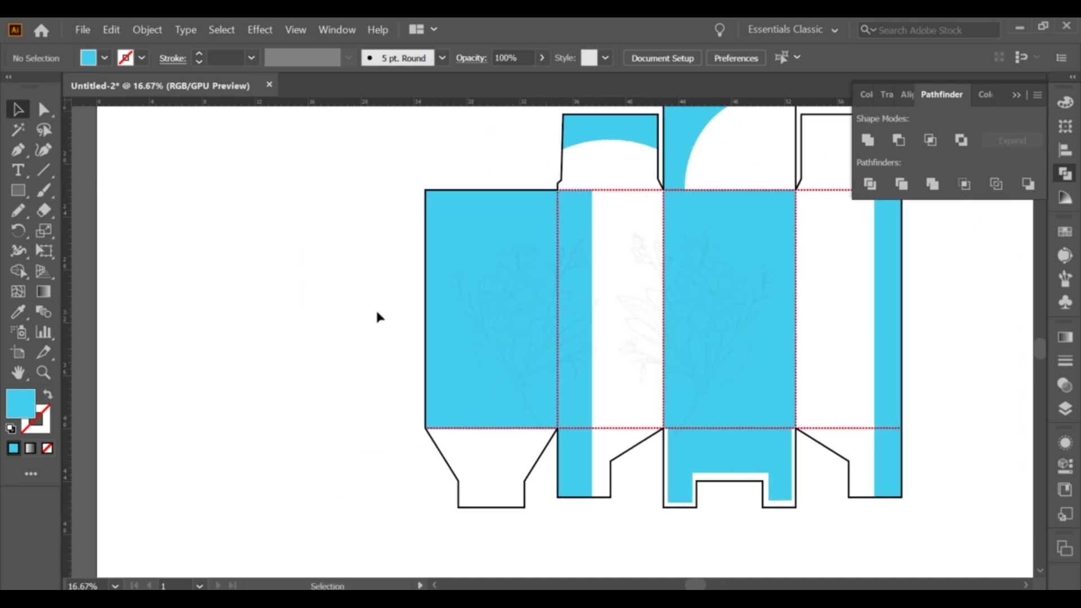
Nudge the mirrored flower onto the blue centre panel.
{"action": "scroll", "coordinate": [697, 356], "scroll_direction": "up", "scroll_amount": 1}
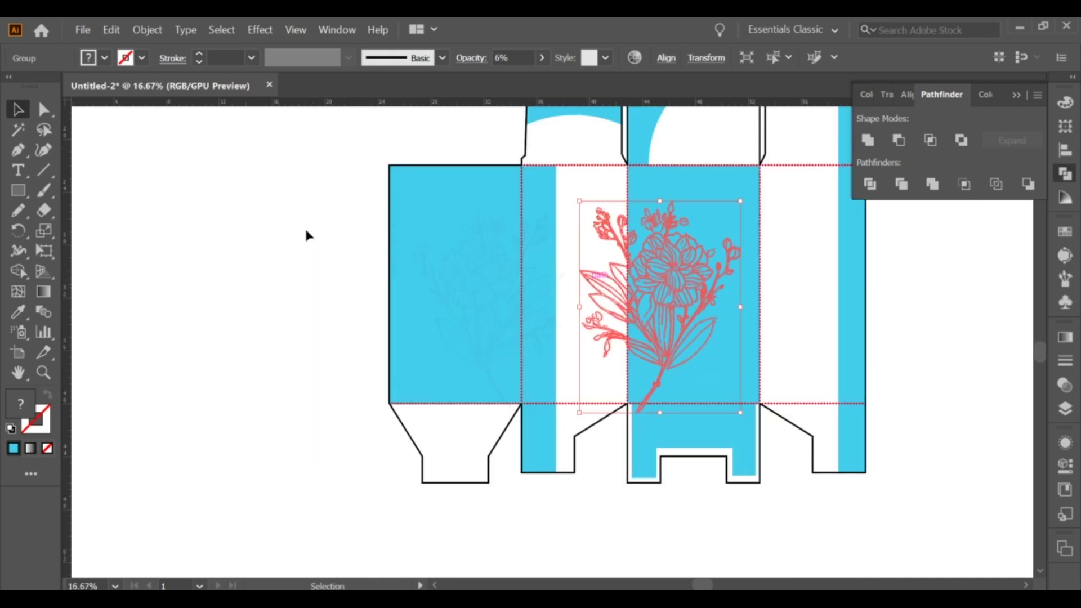
{"action": "left_click", "coordinate": [307, 236]}
{"action": "left_click", "coordinate": [18, 194]}
{"action": "key", "text": "v"}
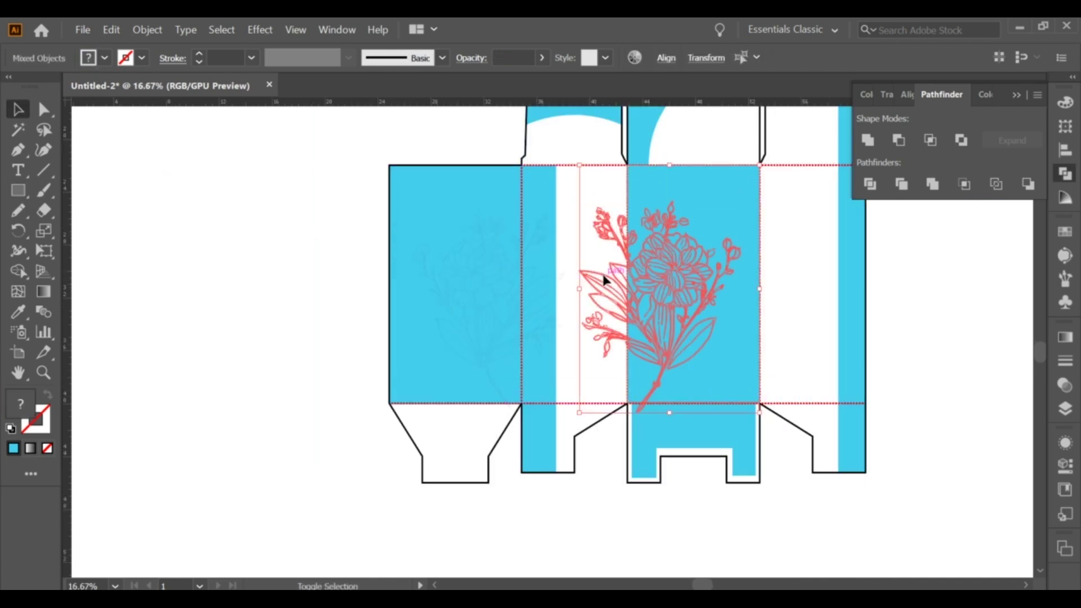
{"action": "left_click_drag", "start_coordinate": [603, 278], "coordinate": [659, 277]}
{"action": "left_click", "coordinate": [800, 284]}
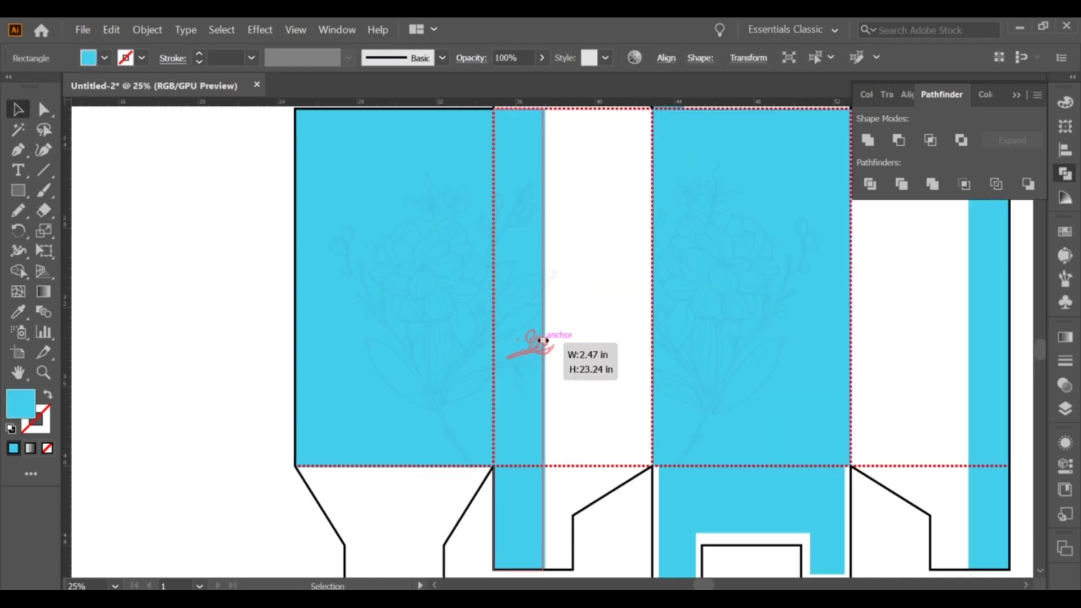
{"action": "key", "text": "ctrl+plus"}
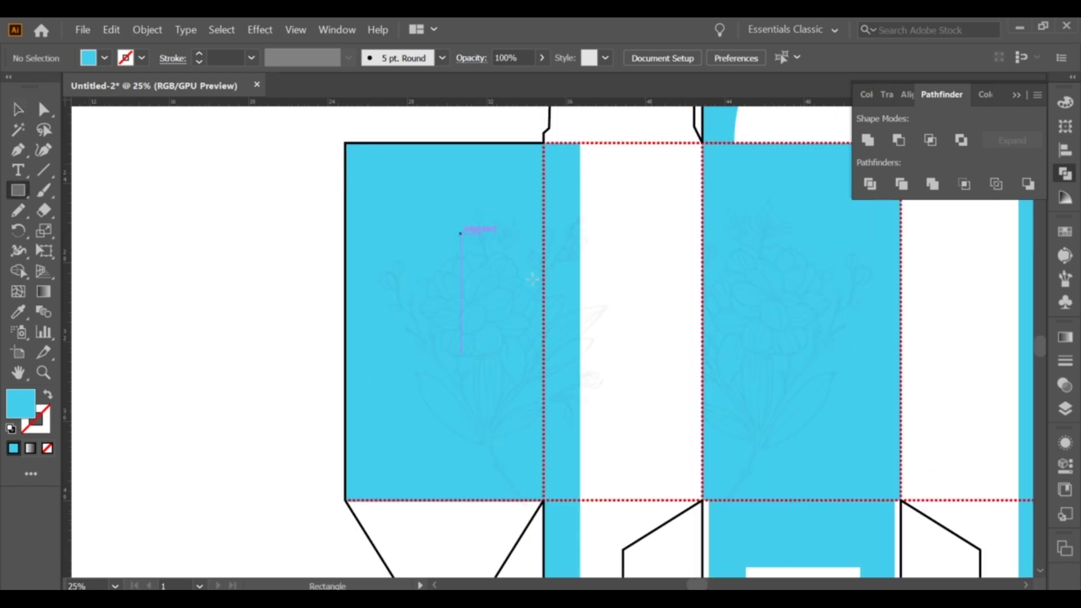
Draw a rectangle over the left panel and clip the flower art to it.
{"action": "key", "text": "m"}
{"action": "left_click_drag", "start_coordinate": [580, 374], "coordinate": [571, 374]}
{"action": "left_click_drag", "start_coordinate": [345, 142], "coordinate": [546, 495]}
{"action": "key", "text": "v"}
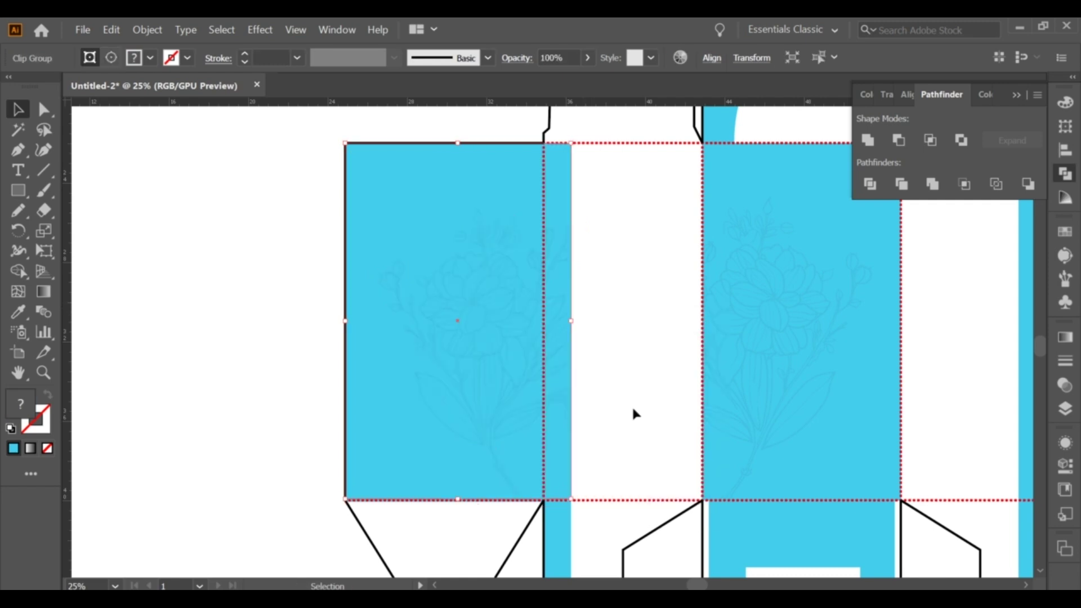
{"action": "key", "text": "ctrl+shift+a"}
{"action": "key", "text": "ctrl+minus"}
{"action": "key", "text": "ctrl+minus"}
{"action": "scroll", "coordinate": [624, 311], "scroll_direction": "up", "scroll_amount": 1}
{"action": "scroll", "coordinate": [624, 311], "scroll_direction": "down", "scroll_amount": 1}
{"action": "scroll", "coordinate": [624, 311], "scroll_direction": "up", "scroll_amount": 1}
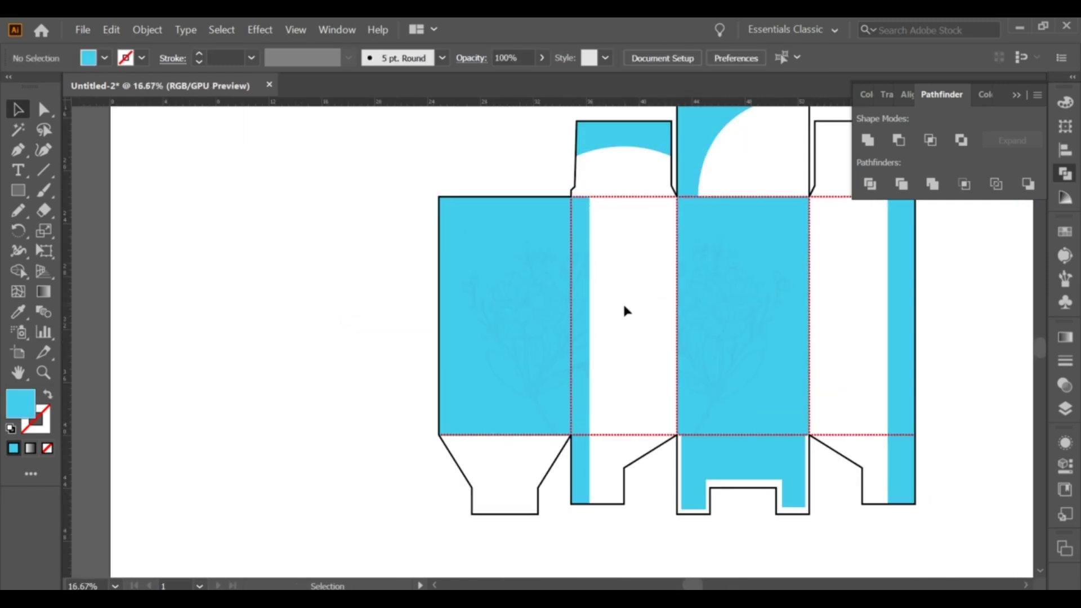
{"action": "scroll", "coordinate": [624, 311], "scroll_direction": "up", "scroll_amount": 1}
{"action": "scroll", "coordinate": [624, 311], "scroll_direction": "down", "scroll_amount": 3}
Move the text block onto the white panel and set NORMA GOLD in Playfair Display Black 55 pt.
{"action": "left_click_drag", "start_coordinate": [232, 213], "coordinate": [632, 261]}
{"action": "scroll", "coordinate": [626, 265], "scroll_direction": "up", "scroll_amount": 3}
{"action": "double_click", "coordinate": [558, 257]}
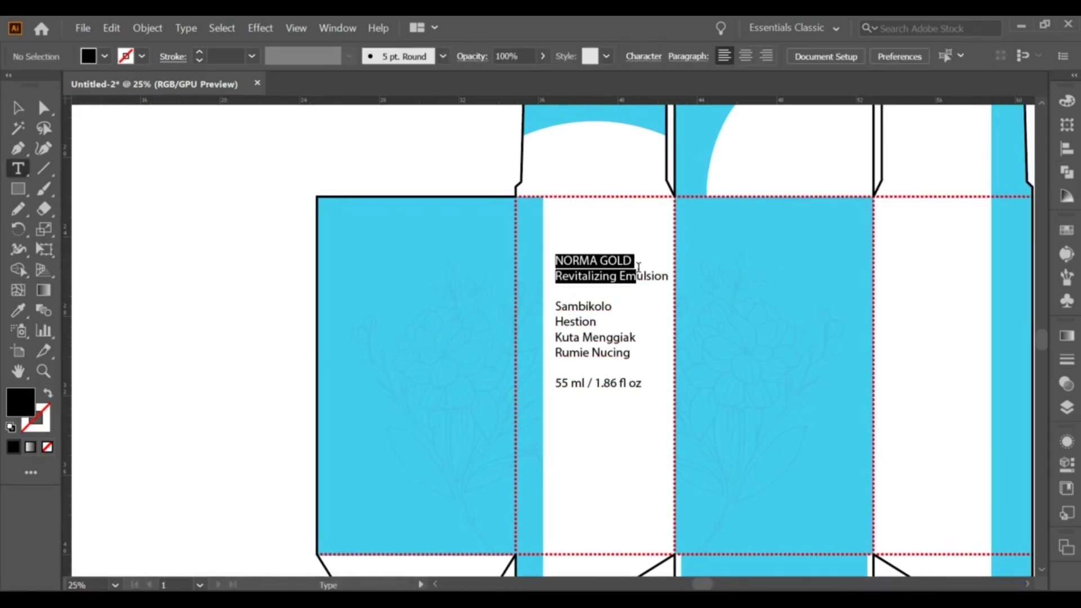
{"action": "double_click", "coordinate": [584, 54]}
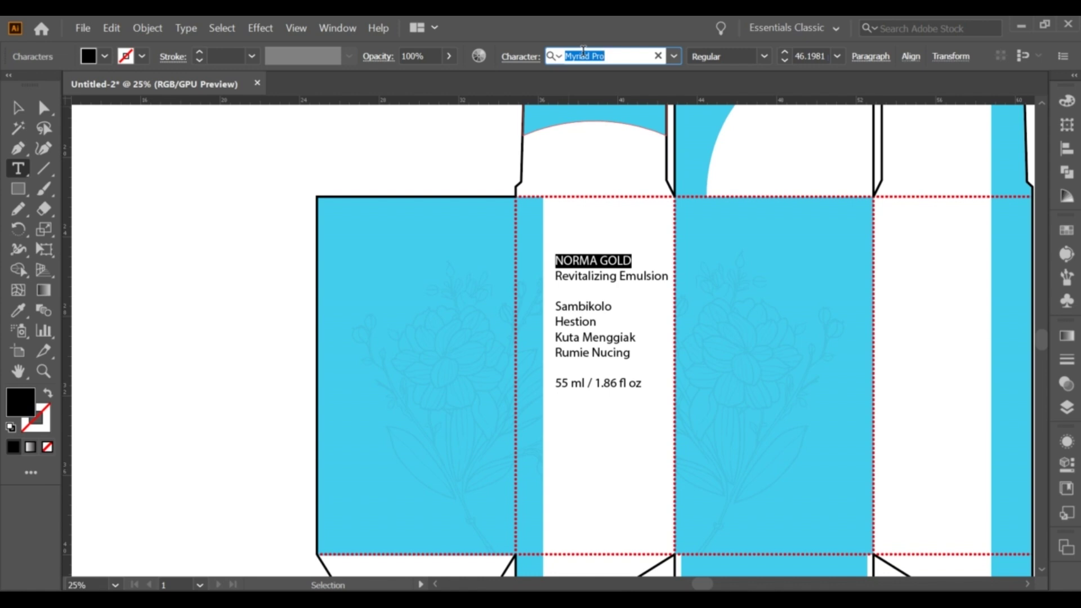
{"action": "type", "text": "p"}
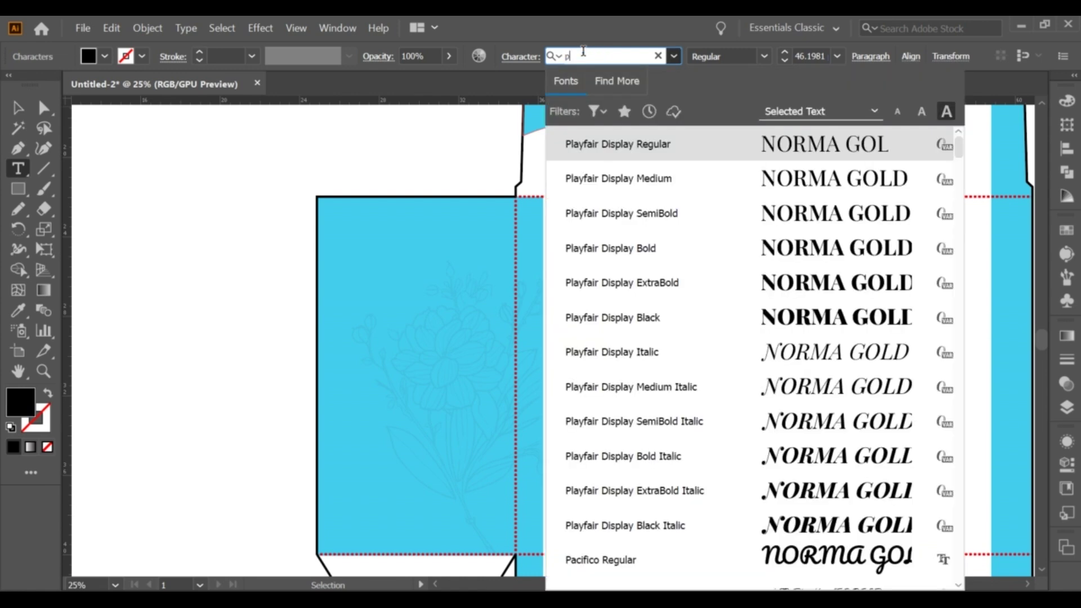
{"action": "type", "text": "lay"}
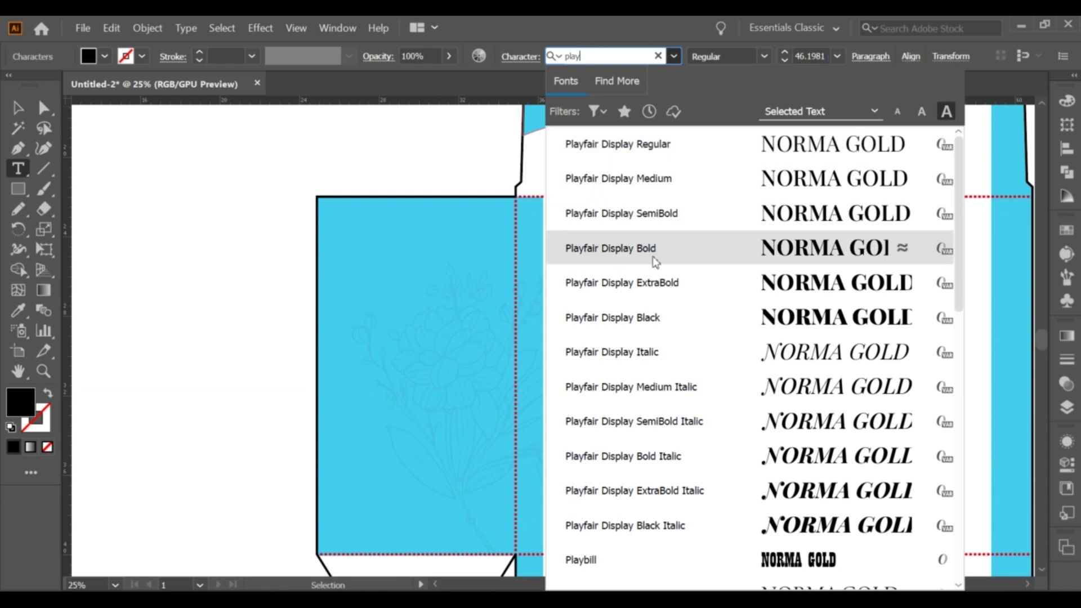
{"action": "left_click", "coordinate": [646, 313]}
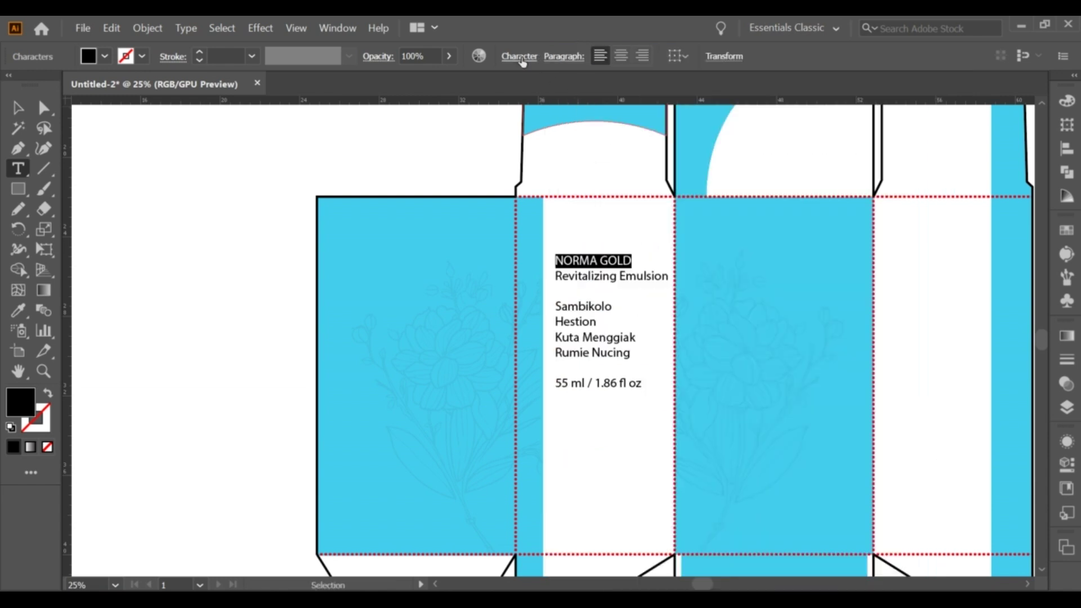
{"action": "key", "text": "ctrl+t"}
{"action": "type", "text": "pla"}
{"action": "left_click", "coordinate": [541, 345]}
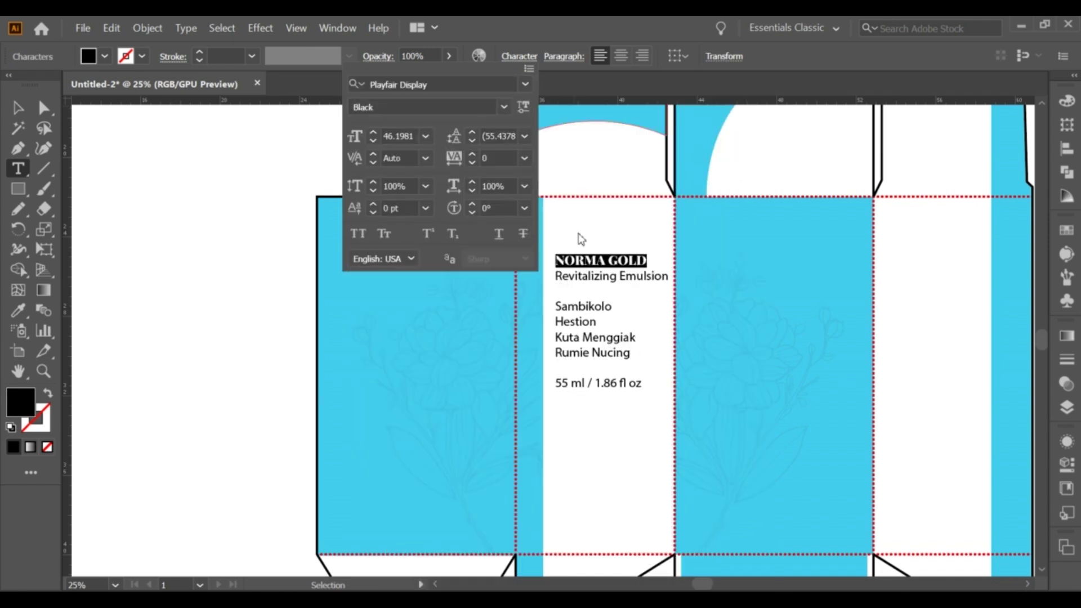
{"action": "left_click", "coordinate": [403, 134]}
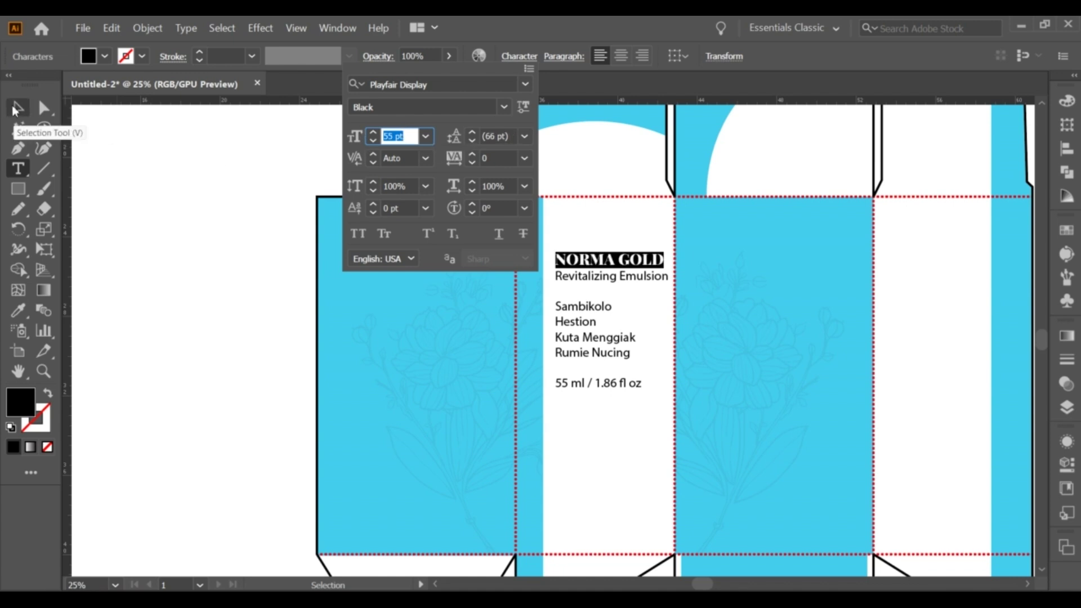
{"action": "left_click", "coordinate": [17, 107]}
{"action": "left_click_drag", "start_coordinate": [596, 264], "coordinate": [591, 251]}
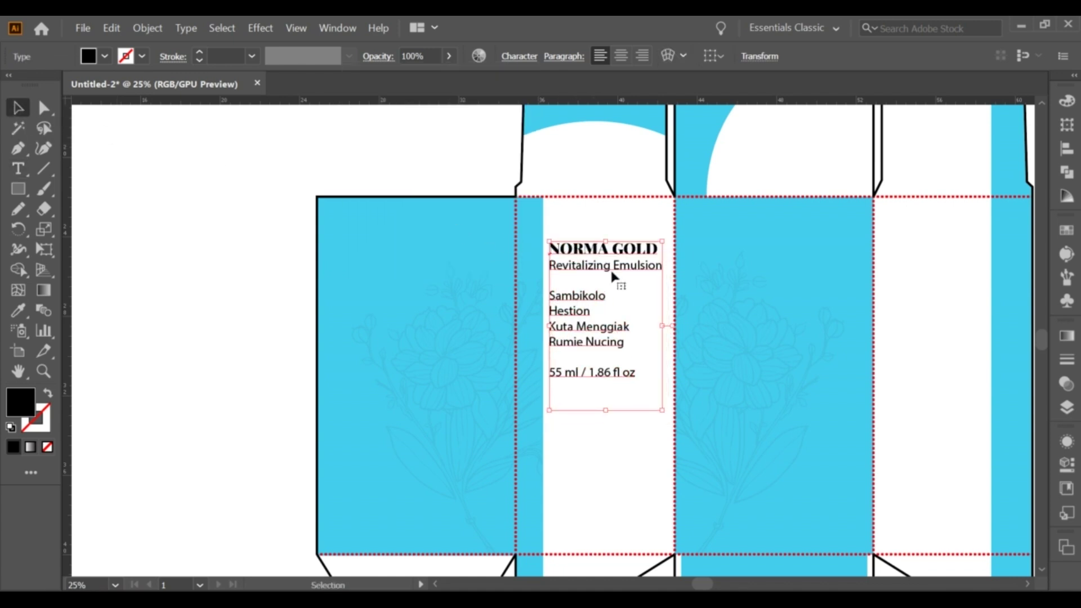
Set the Revitalizing Emulsion line to Poppins Bold 34 pt.
{"action": "triple_click", "coordinate": [610, 268]}
{"action": "left_click", "coordinate": [610, 57]}
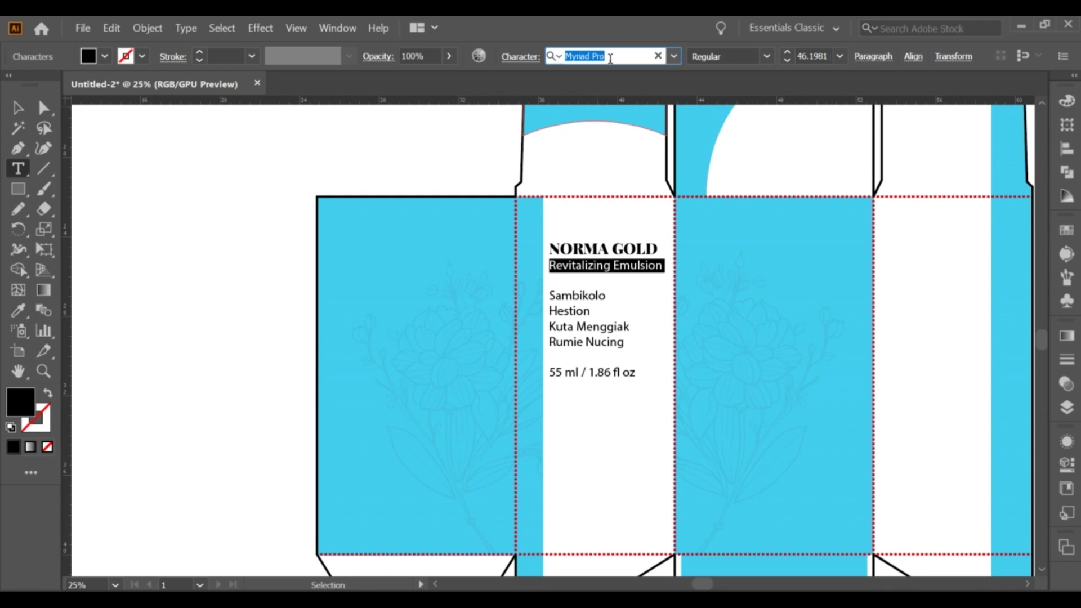
{"action": "type", "text": "pop"}
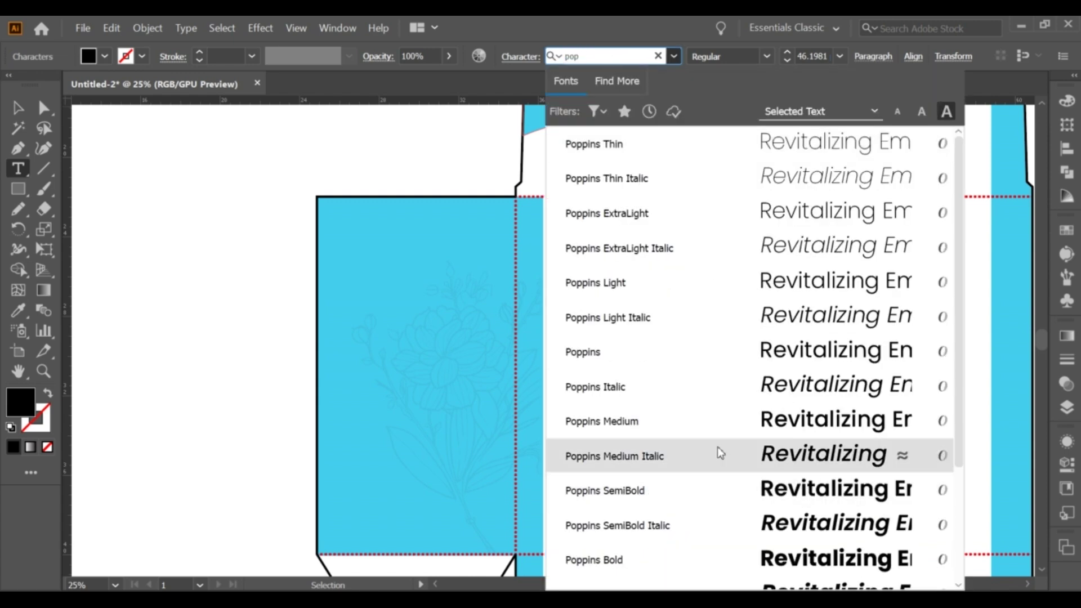
{"action": "left_click", "coordinate": [707, 421]}
{"action": "scroll", "coordinate": [808, 55], "scroll_direction": "down", "scroll_amount": 5}
{"action": "scroll", "coordinate": [808, 55], "scroll_direction": "down", "scroll_amount": 7}
{"action": "key", "text": "Return"}
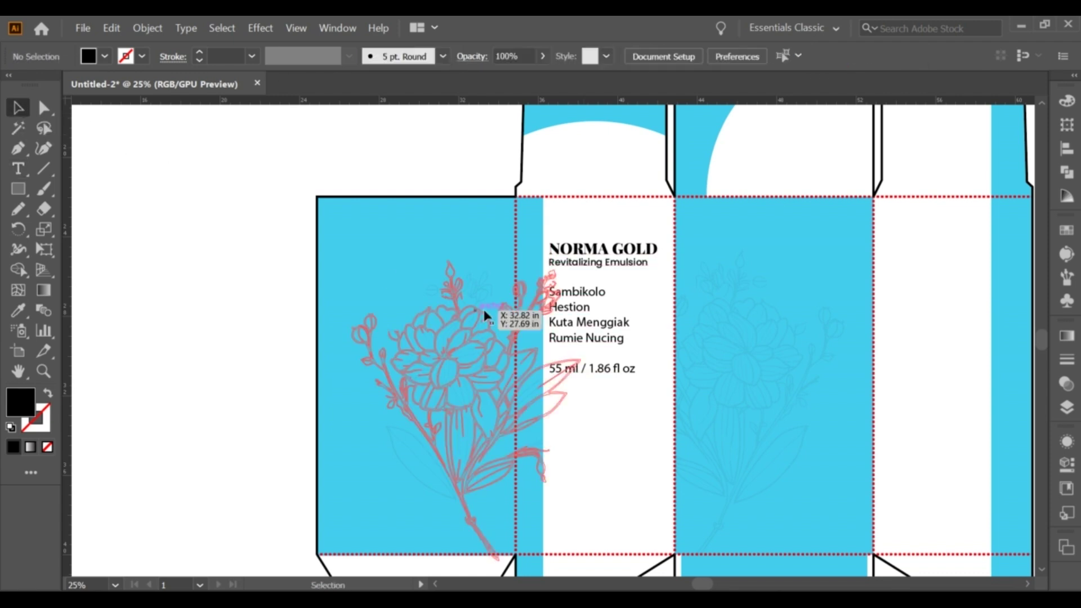
{"action": "left_click", "coordinate": [767, 56]}
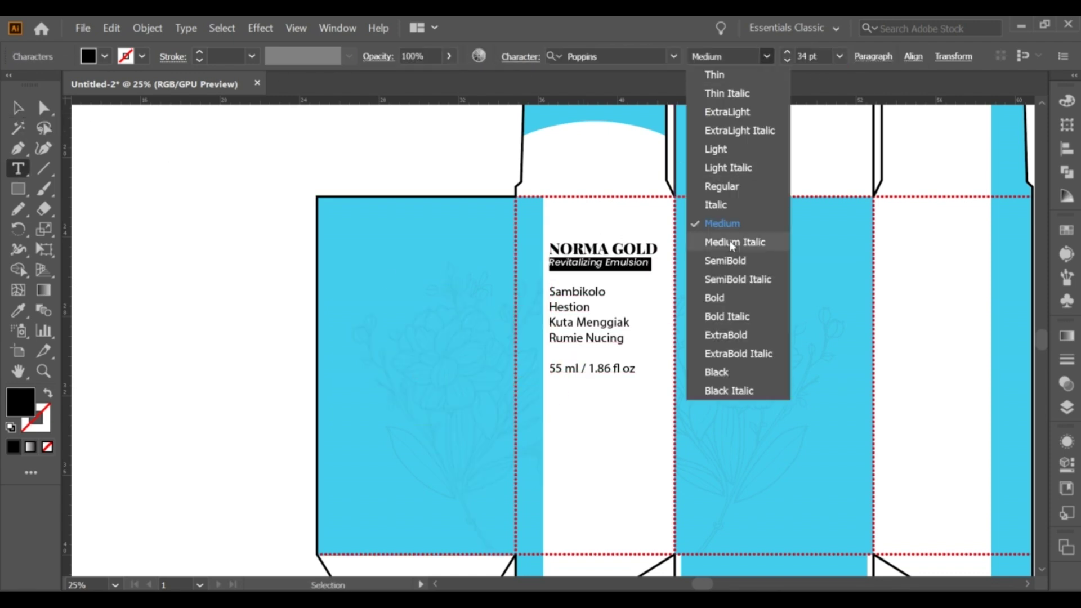
{"action": "left_click", "coordinate": [723, 299]}
{"action": "left_click", "coordinate": [180, 118], "text": "ctrl"}
Make the ingredient and volume lines Myriad Pro Semibold.
{"action": "left_click_drag", "start_coordinate": [551, 292], "coordinate": [634, 362]}
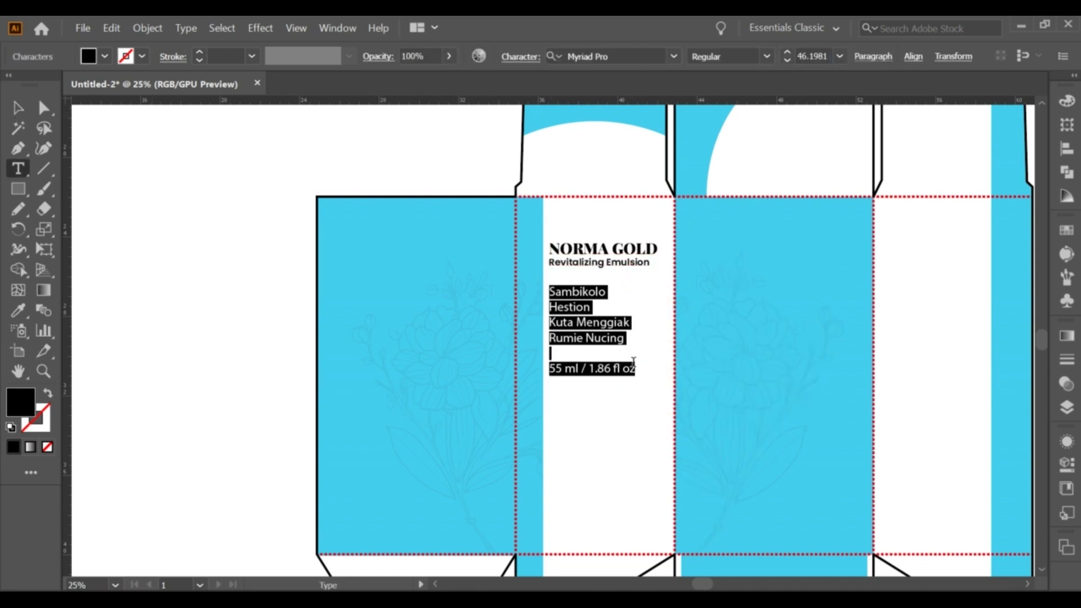
{"action": "left_click", "coordinate": [613, 55]}
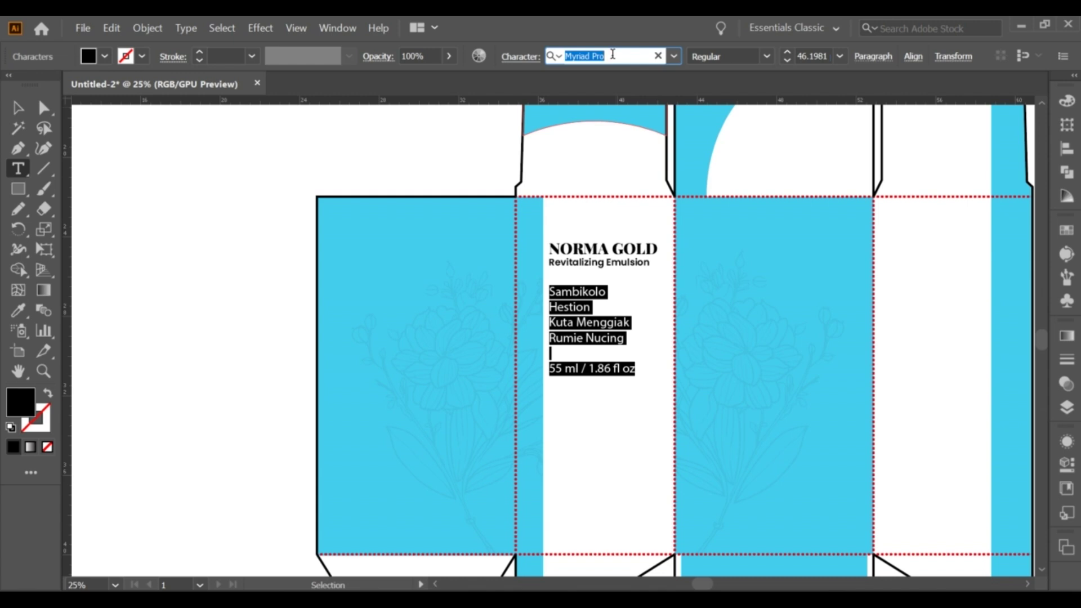
{"action": "type", "text": "ro"}
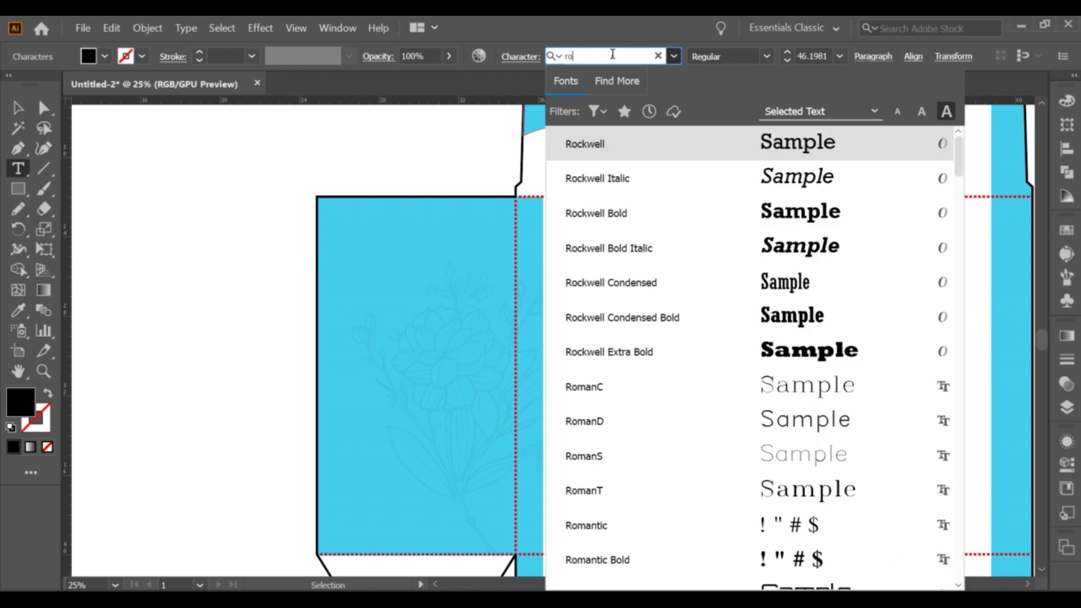
{"action": "key", "text": "BackSpace"}
{"action": "type", "text": "o"}
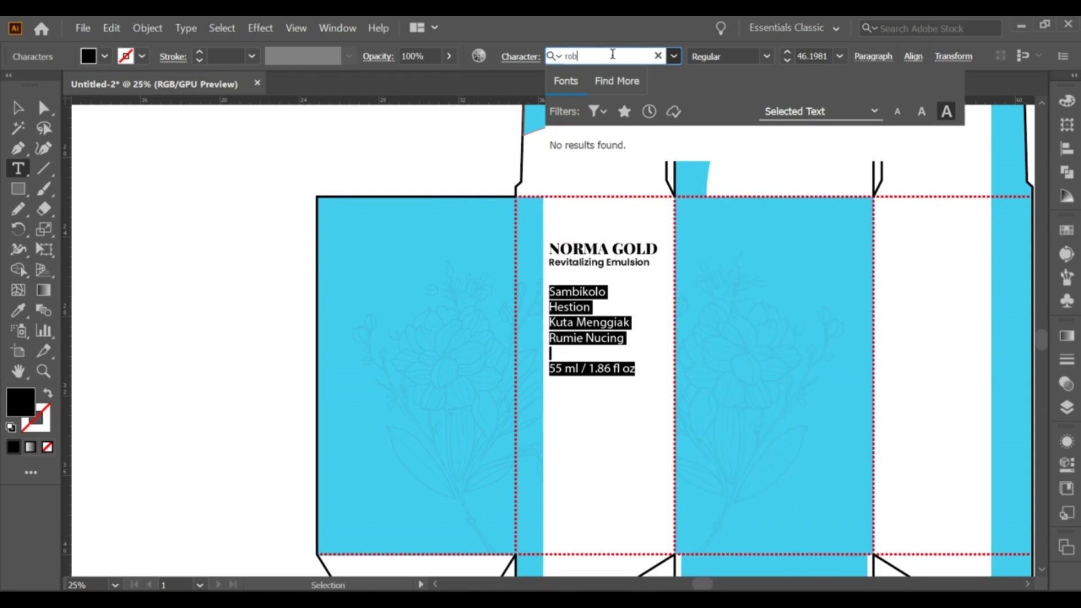
{"action": "key", "text": "BackSpace"}
{"action": "key", "text": "BackSpace"}
{"action": "type", "text": "mont"}
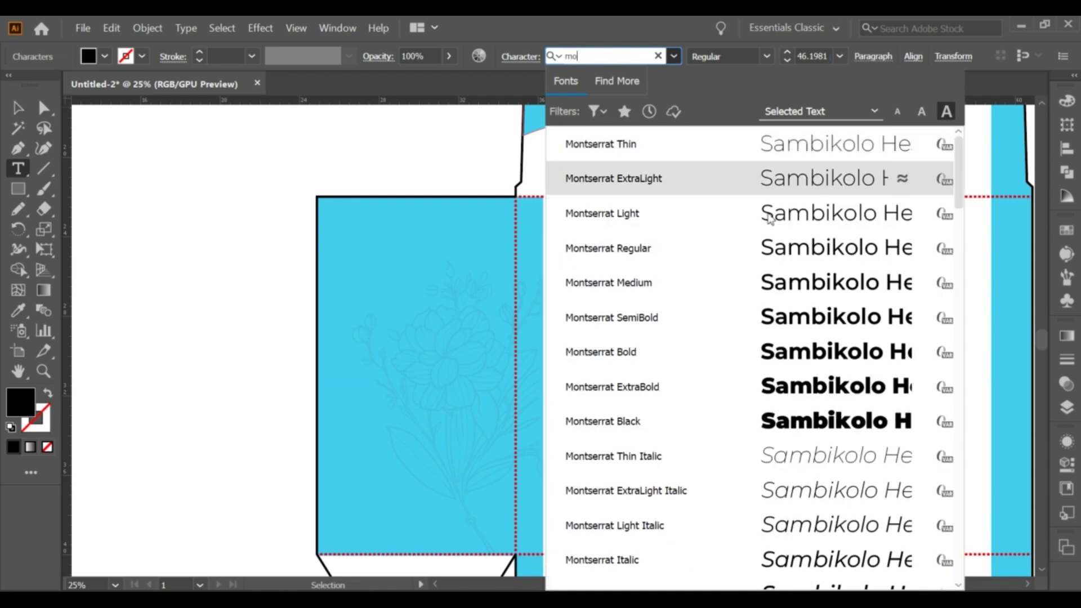
{"action": "left_click", "coordinate": [684, 246]}
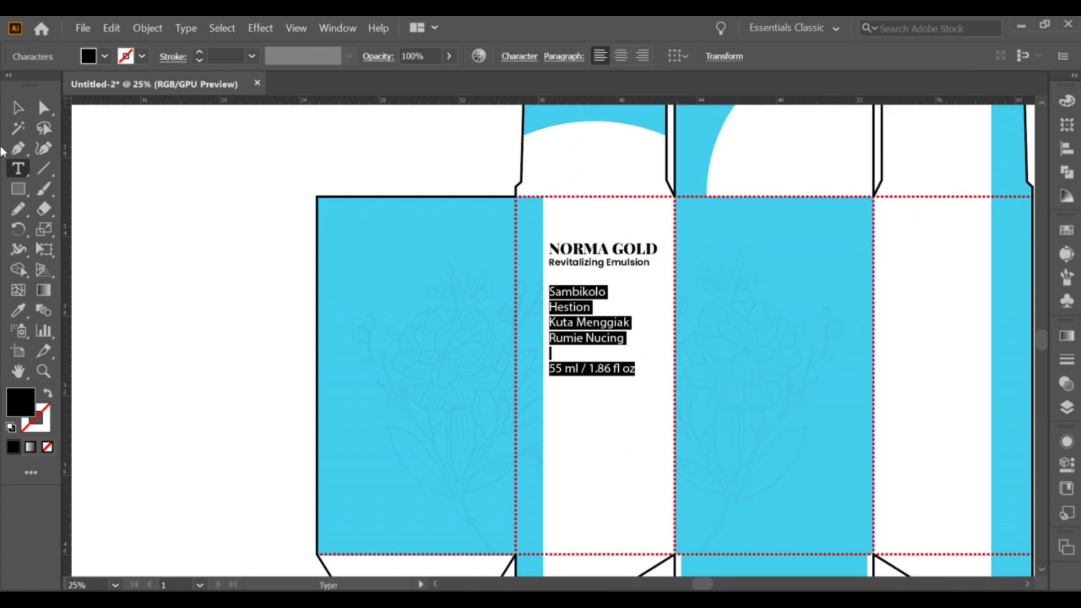
{"action": "left_click", "coordinate": [519, 57]}
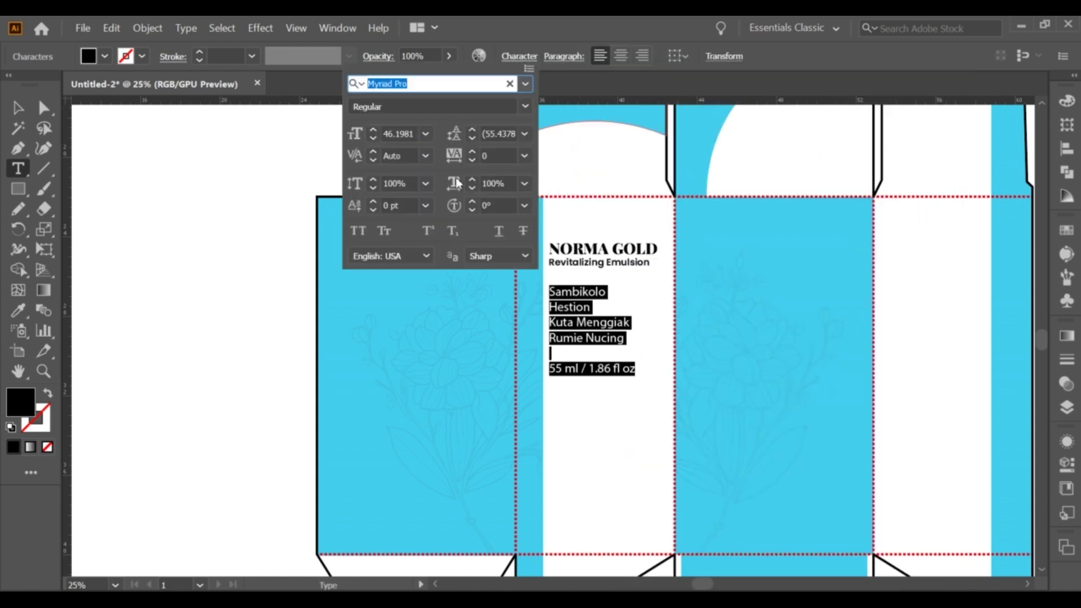
{"action": "left_click", "coordinate": [407, 106]}
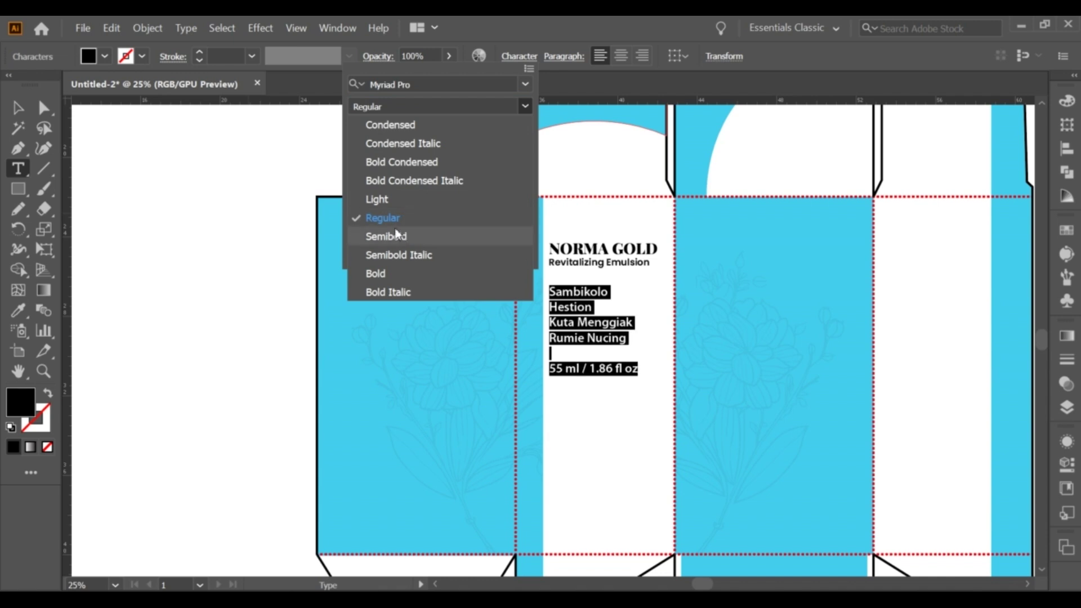
{"action": "left_click", "coordinate": [397, 235]}
{"action": "key", "text": "Escape"}
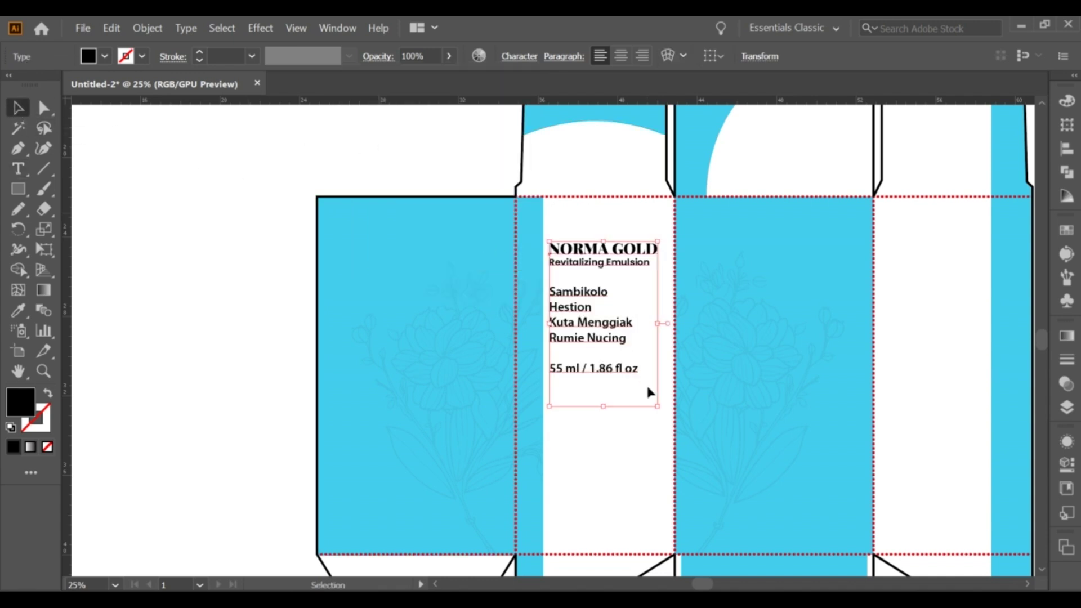
Enlarge the text frame and move it lower in the white panel.
{"action": "left_click_drag", "start_coordinate": [656, 408], "coordinate": [666, 420]}
{"action": "left_click_drag", "start_coordinate": [632, 357], "coordinate": [622, 364]}
{"action": "left_click", "coordinate": [270, 252]}
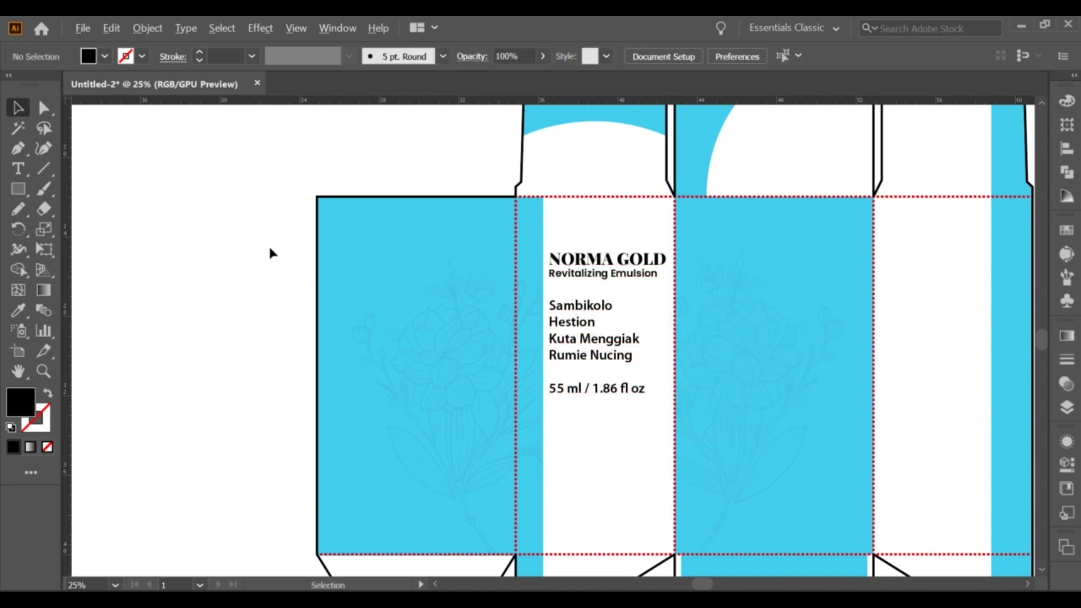
{"action": "scroll", "coordinate": [269, 249], "scroll_direction": "down", "scroll_amount": 1}
{"action": "scroll", "coordinate": [269, 249], "scroll_direction": "down", "scroll_amount": 1}
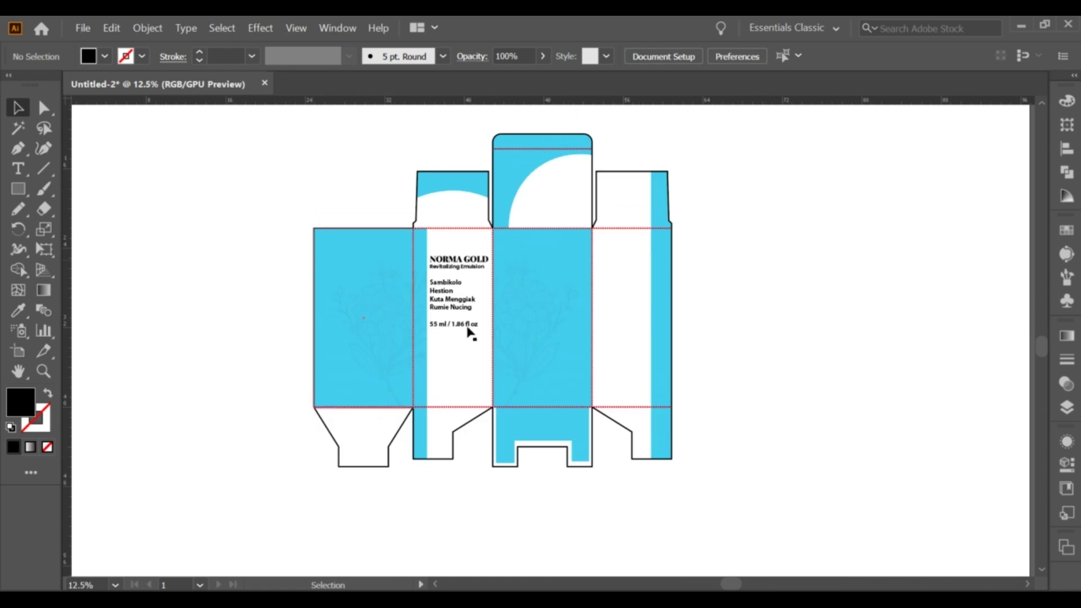
{"action": "key", "text": "ctrl+plus"}
{"action": "scroll", "coordinate": [506, 235], "scroll_direction": "up", "scroll_amount": 1}
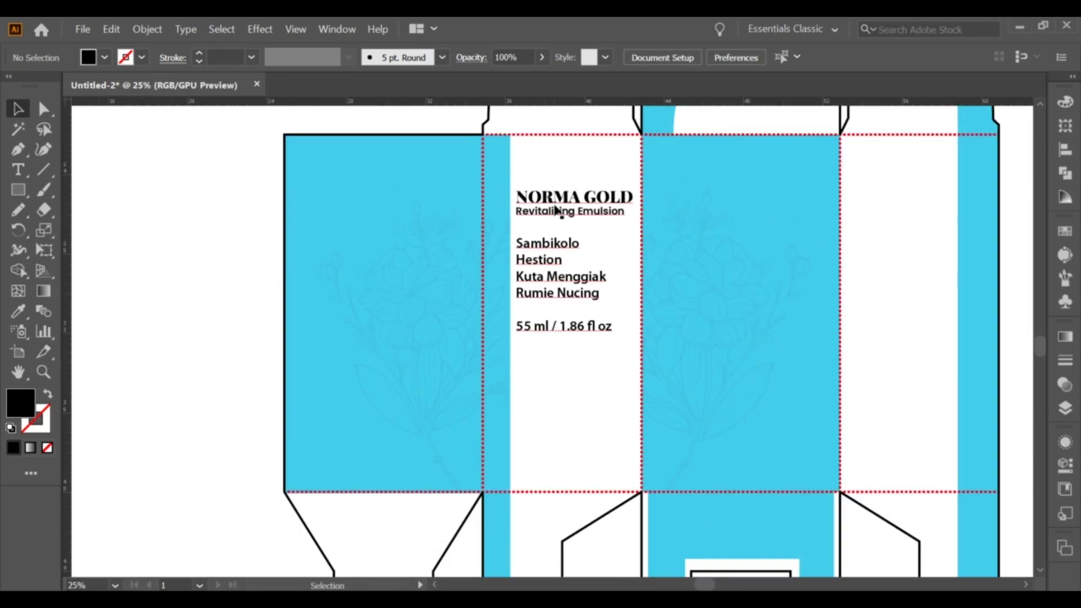
Colour the NORMA GOLD title navy from the swatches.
{"action": "triple_click", "coordinate": [564, 197]}
{"action": "left_click", "coordinate": [1066, 231]}
{"action": "left_click", "coordinate": [914, 308]}
Colour the remaining NORMA GOLD label lines navy.
{"action": "mouse_move", "coordinate": [516, 213]}
{"action": "left_mouse_down"}
{"action": "mouse_move", "coordinate": [634, 213]}
{"action": "mouse_move", "coordinate": [613, 328]}
{"action": "left_mouse_up"}
{"action": "left_click", "coordinate": [918, 309]}
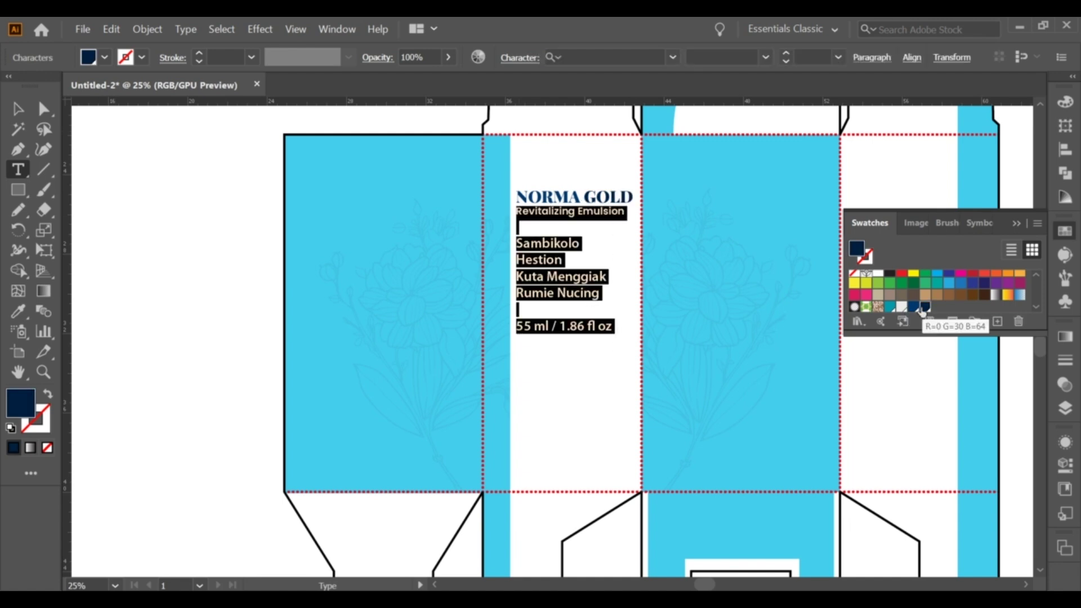
{"action": "key", "text": "Escape"}
{"action": "left_click", "coordinate": [202, 158]}
Bring the NORMA GOLD text group from the pasteboard onto the box.
{"action": "left_click", "coordinate": [552, 216]}
{"action": "left_click_drag", "start_coordinate": [552, 216], "coordinate": [541, 285]}
{"action": "key", "text": "ctrl+z"}
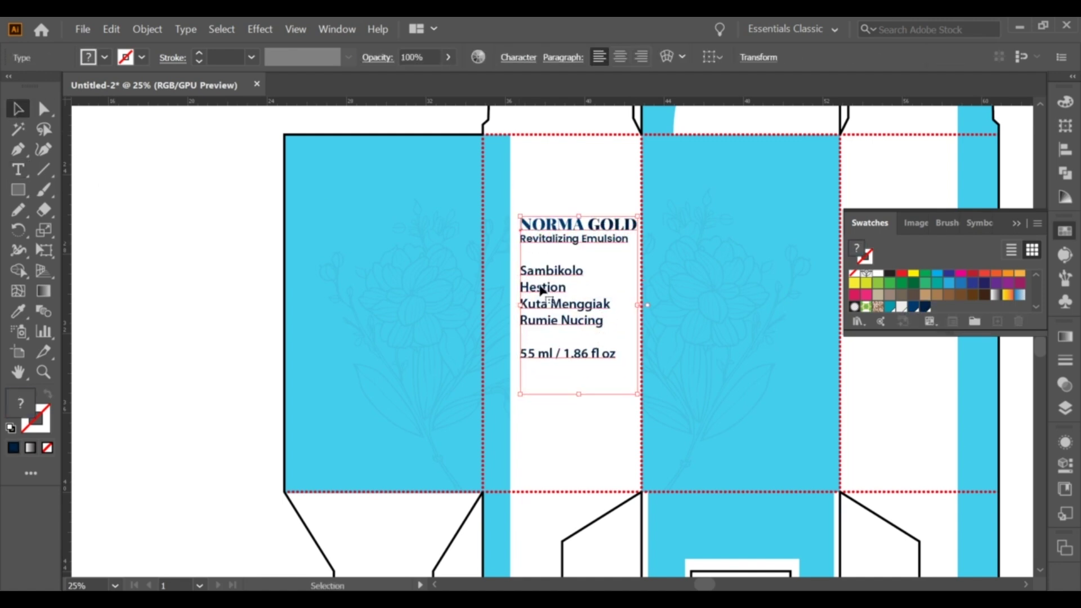
{"action": "key", "text": "ctrl+minus"}
{"action": "left_click", "coordinate": [201, 232]}
{"action": "key", "text": "ctrl+minus"}
{"action": "key", "text": "ctrl+minus"}
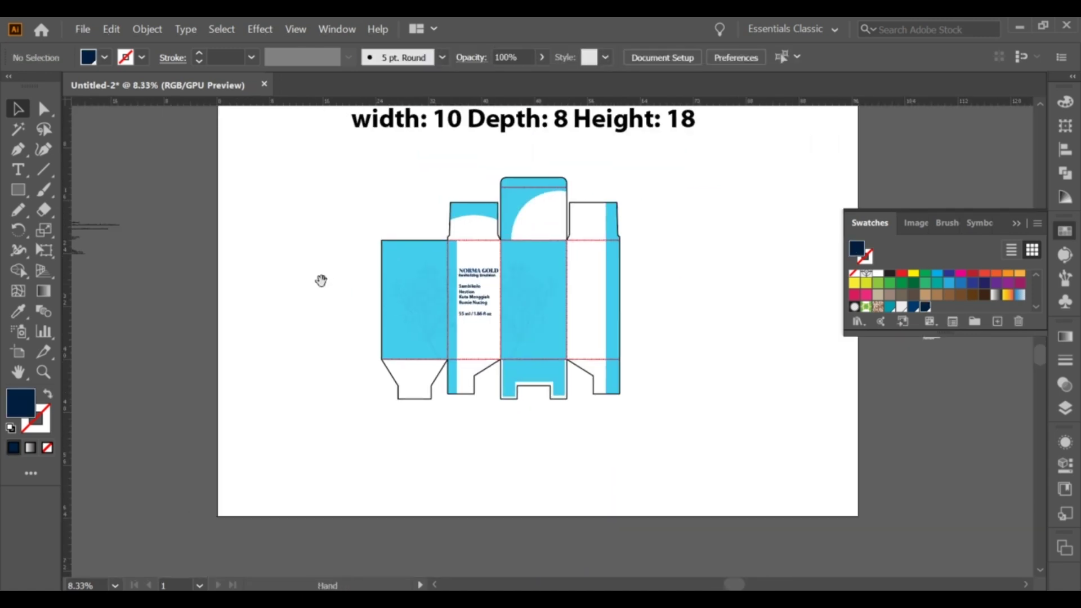
{"action": "key", "text": "ctrl+minus"}
{"action": "mouse_move", "coordinate": [829, 309]}
{"action": "left_mouse_down"}
{"action": "mouse_move", "coordinate": [538, 307]}
{"action": "mouse_move", "coordinate": [549, 292]}
{"action": "mouse_move", "coordinate": [566, 300]}
{"action": "left_mouse_up"}
{"action": "key", "text": "ctrl+plus"}
{"action": "key", "text": "ctrl+plus"}
{"action": "key", "text": "ctrl+plus"}
{"action": "key", "text": "ctrl+minus"}
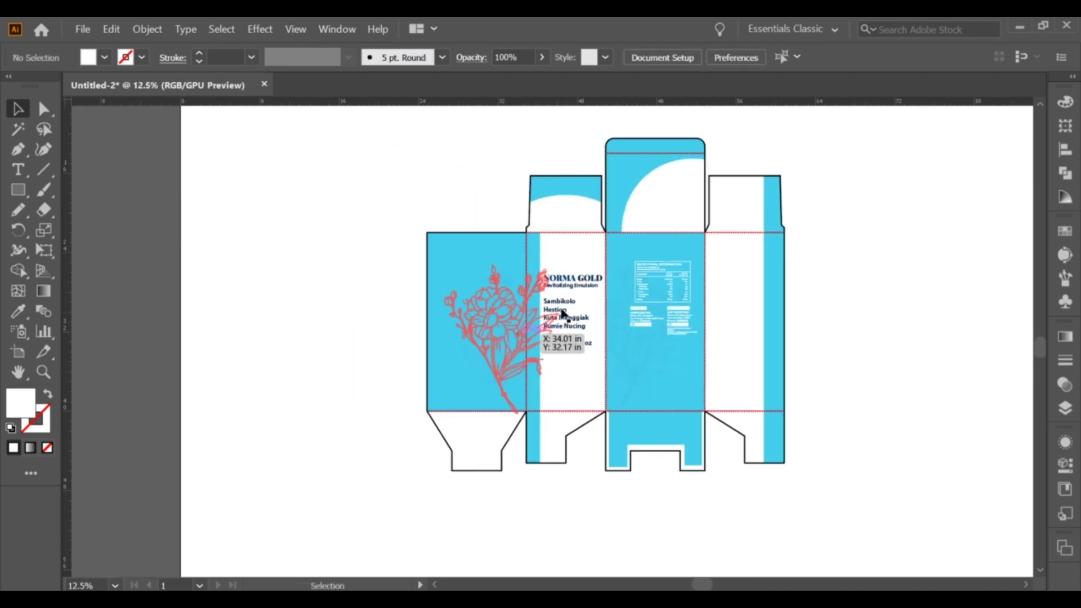
Alt-drag a NORMA GOLD copy onto the right panel and align both copies' top edges.
{"action": "left_click_drag", "start_coordinate": [572, 284], "coordinate": [749, 299], "text": "alt"}
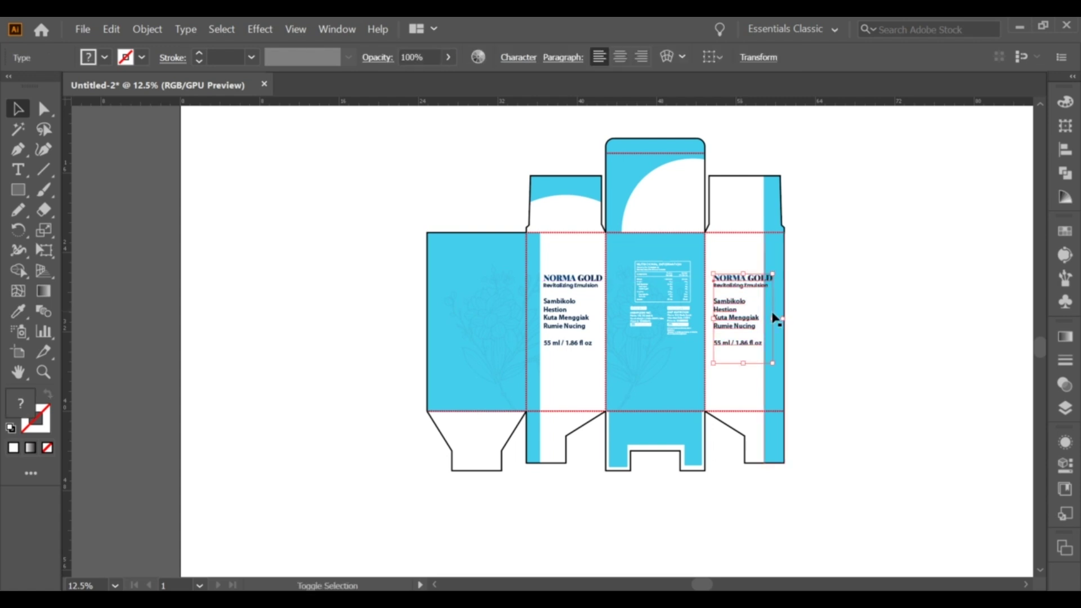
{"action": "left_click", "coordinate": [764, 329]}
{"action": "left_click", "coordinate": [803, 305]}
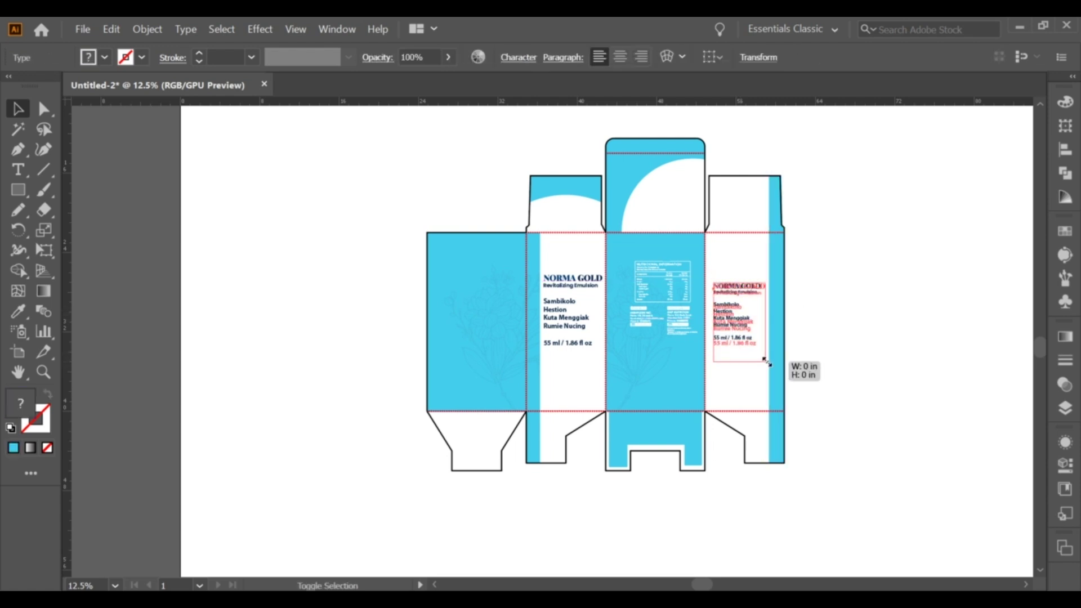
{"action": "left_click_drag", "start_coordinate": [757, 294], "coordinate": [758, 288]}
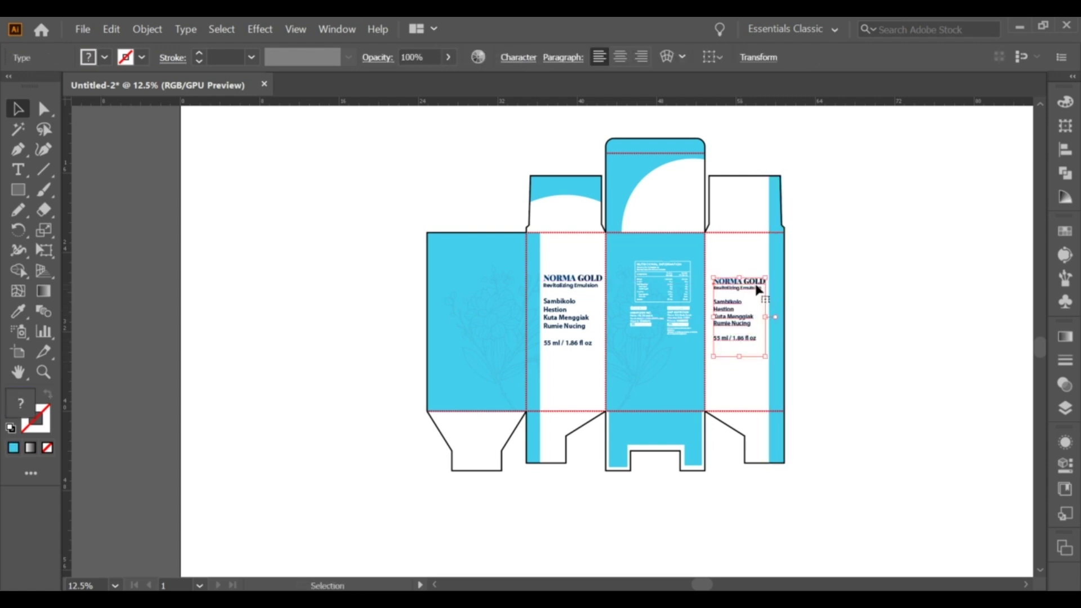
{"action": "left_click", "coordinate": [599, 285], "text": "shift"}
{"action": "left_click", "coordinate": [1065, 149]}
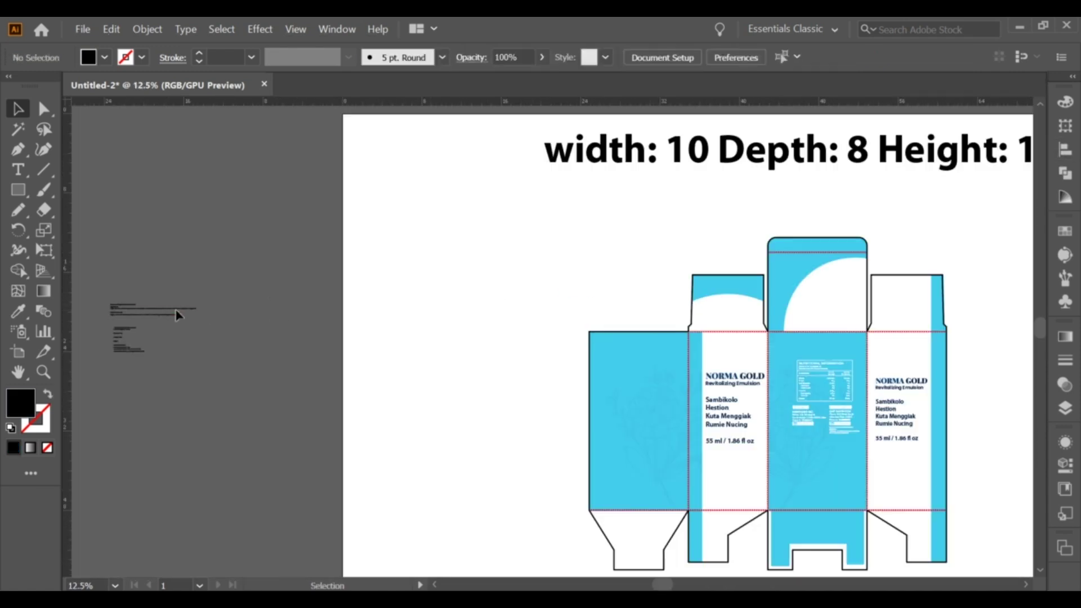
Break the ingredient list onto a new line after Niacinamide.
{"action": "left_click", "coordinate": [177, 315]}
{"action": "key", "text": "ctrl+plus"}
{"action": "key", "text": "ctrl+plus"}
{"action": "key", "text": "ctrl+plus"}
{"action": "key", "text": "ctrl+plus"}
{"action": "key", "text": "ctrl+plus"}
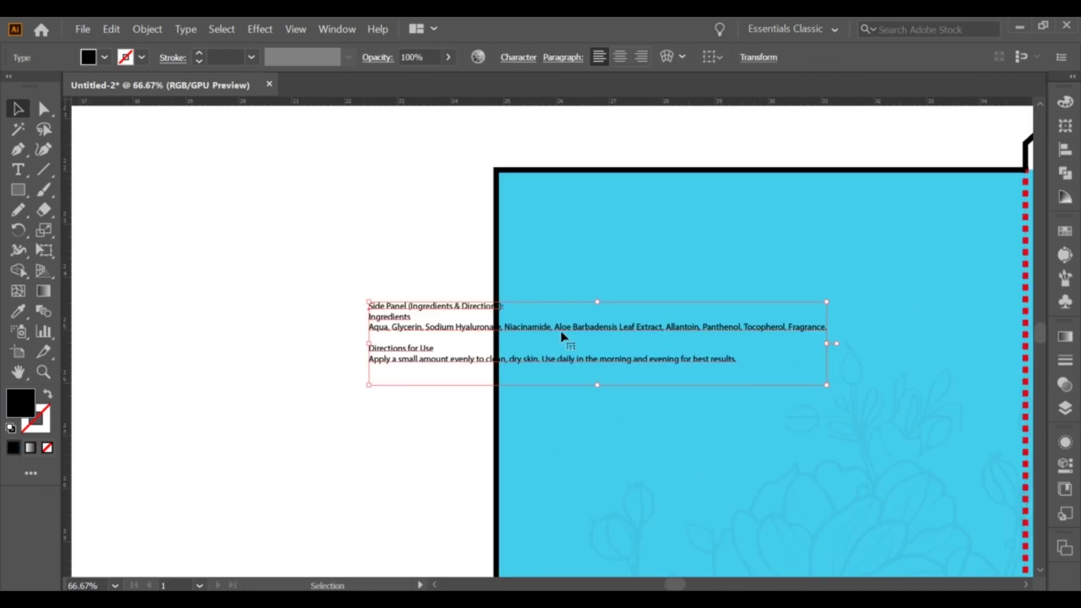
{"action": "double_click", "coordinate": [555, 326]}
{"action": "key", "text": "Return"}
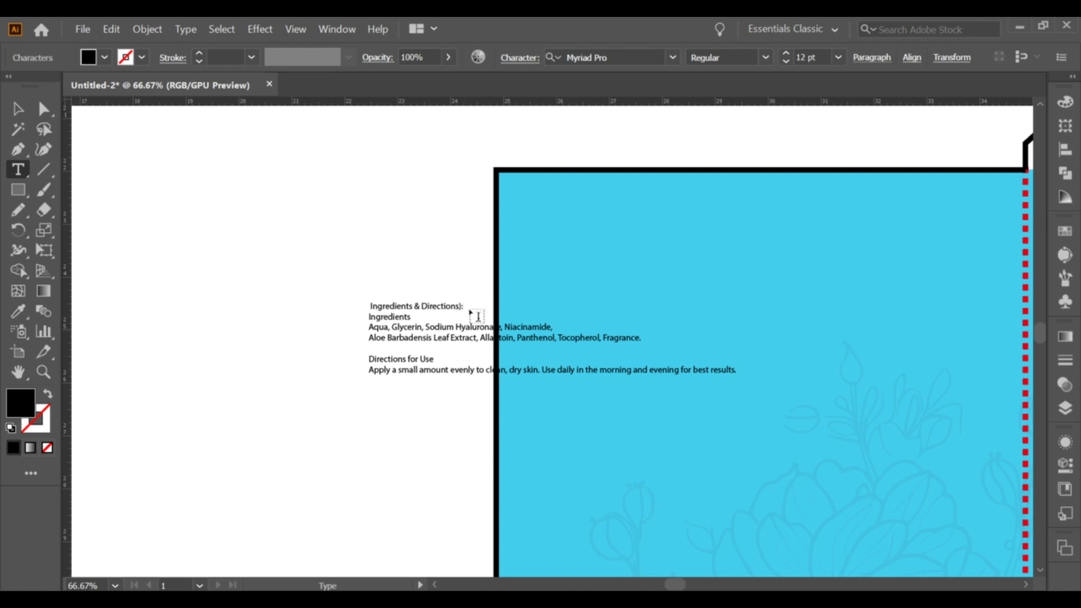
{"action": "key", "text": "Escape"}
{"action": "key", "text": "ctrl+minus"}
{"action": "key", "text": "ctrl+minus"}
Move the ingredients text onto the left blue panel, breaking lines before Tocopherol and Use daily.
{"action": "left_click_drag", "start_coordinate": [478, 335], "coordinate": [574, 379]}
{"action": "key", "text": "ctrl+plus"}
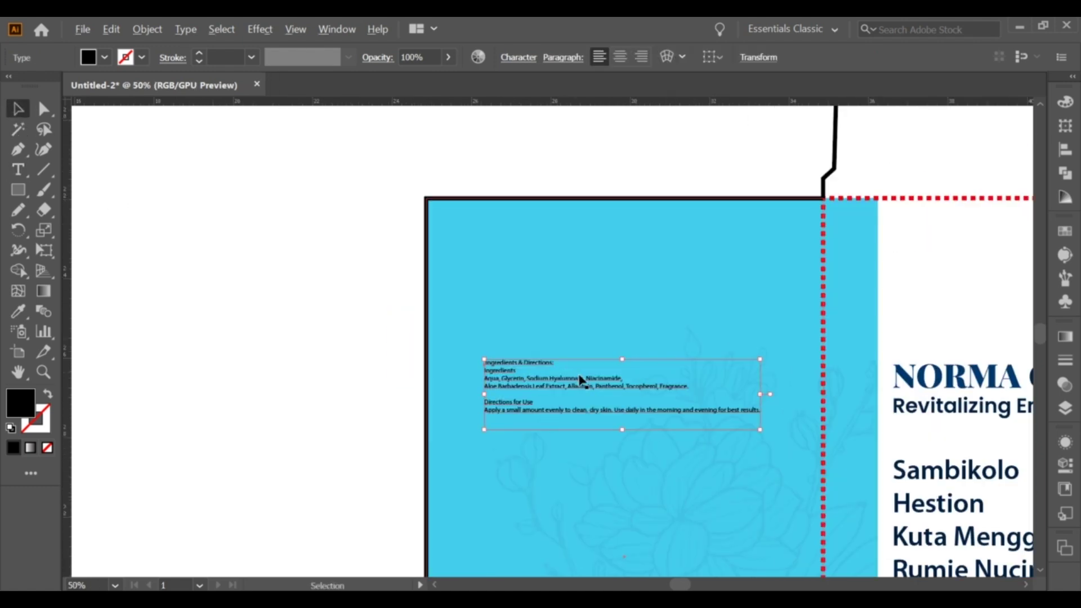
{"action": "key", "text": "ctrl+plus"}
{"action": "left_click", "coordinate": [630, 430]}
{"action": "double_click", "coordinate": [630, 381]}
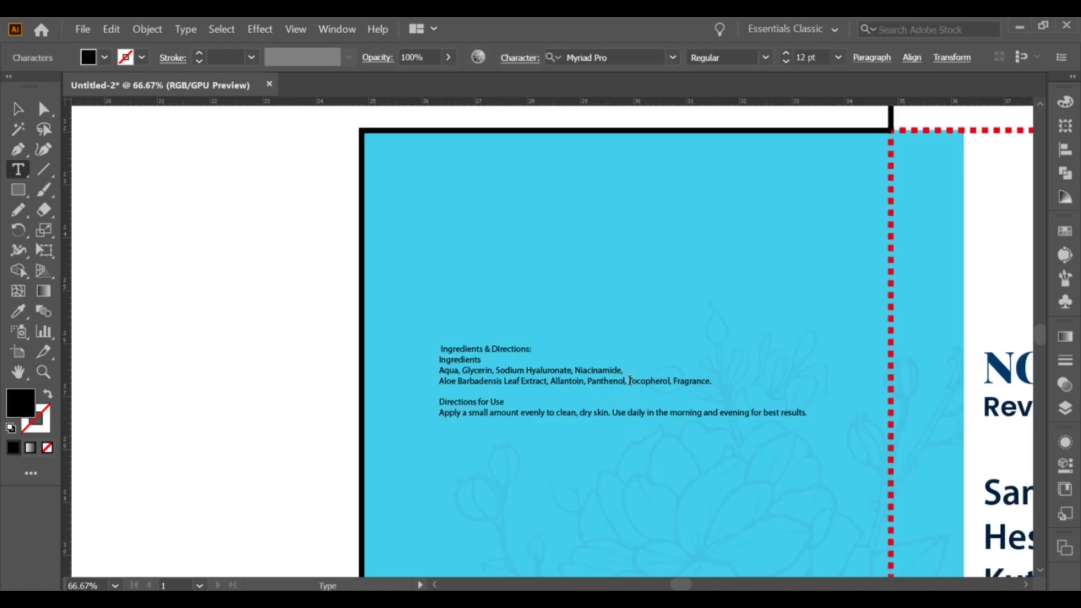
{"action": "key", "text": "Return"}
{"action": "left_click", "coordinate": [612, 423]}
{"action": "key", "text": "Return"}
Give the 'Ingredients & Directions:' line the navy serif NORMA GOLD heading style.
{"action": "triple_click", "coordinate": [487, 347]}
{"action": "key", "text": "i"}
{"action": "left_click", "coordinate": [1008, 369]}
{"action": "key", "text": "v"}
{"action": "key", "text": "ctrl+minus"}
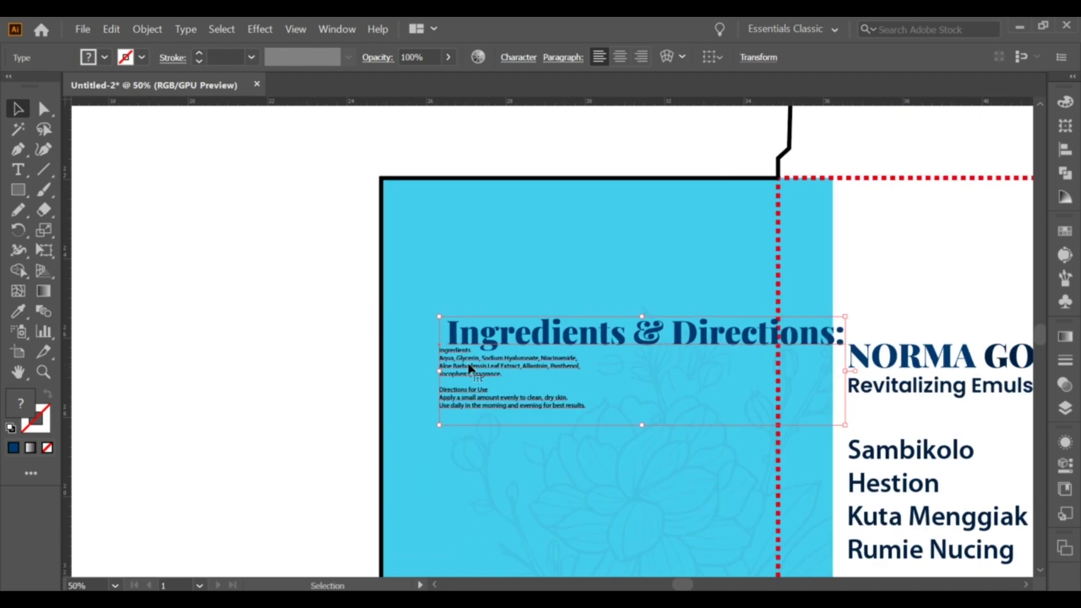
Remove the separate Ingredients line and give the ingredient list the navy sans style.
{"action": "double_click", "coordinate": [467, 359]}
{"action": "key", "text": "ctrl+plus"}
{"action": "key", "text": "BackSpace"}
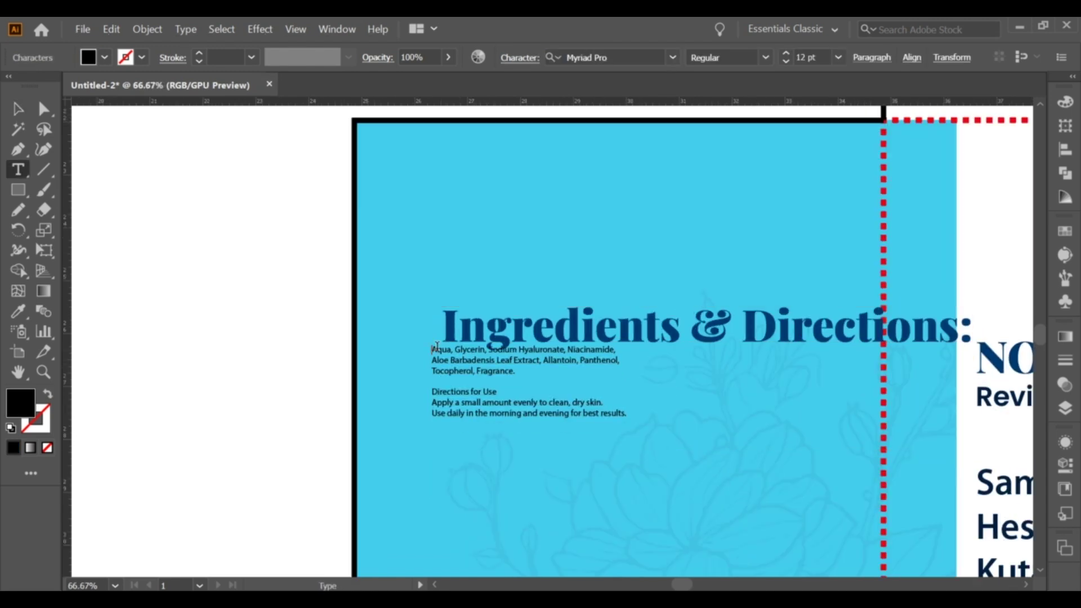
{"action": "left_click_drag", "start_coordinate": [432, 360], "coordinate": [541, 372]}
{"action": "left_click", "coordinate": [516, 382], "text": "shift"}
{"action": "key", "text": "i"}
{"action": "left_click", "coordinate": [990, 394]}
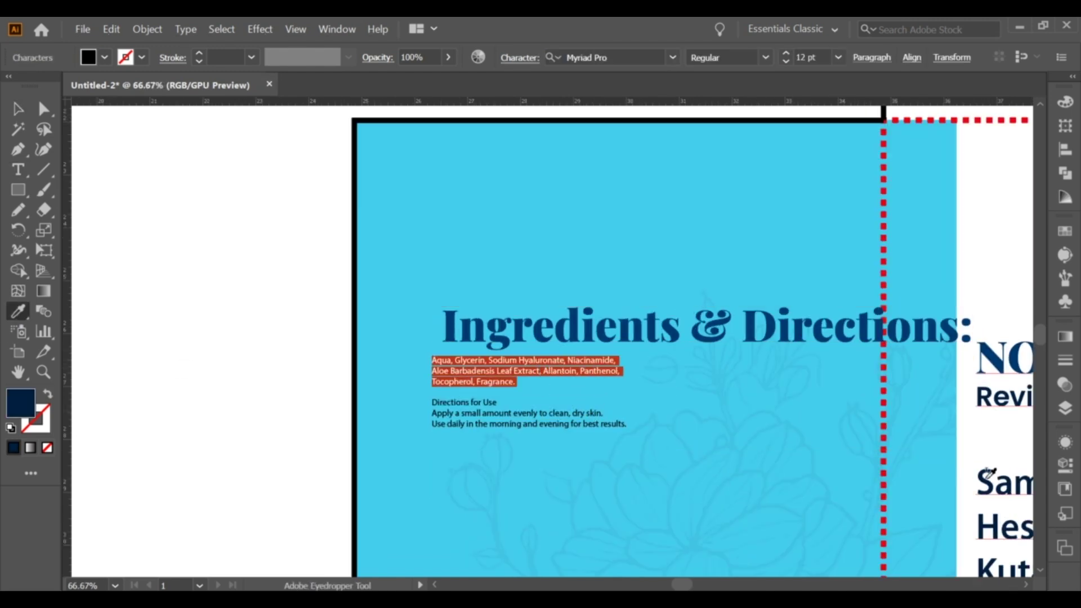
{"action": "key", "text": "v"}
{"action": "key", "text": "ctrl+minus"}
{"action": "key", "text": "ctrl+minus"}
{"action": "key", "text": "ctrl+plus"}
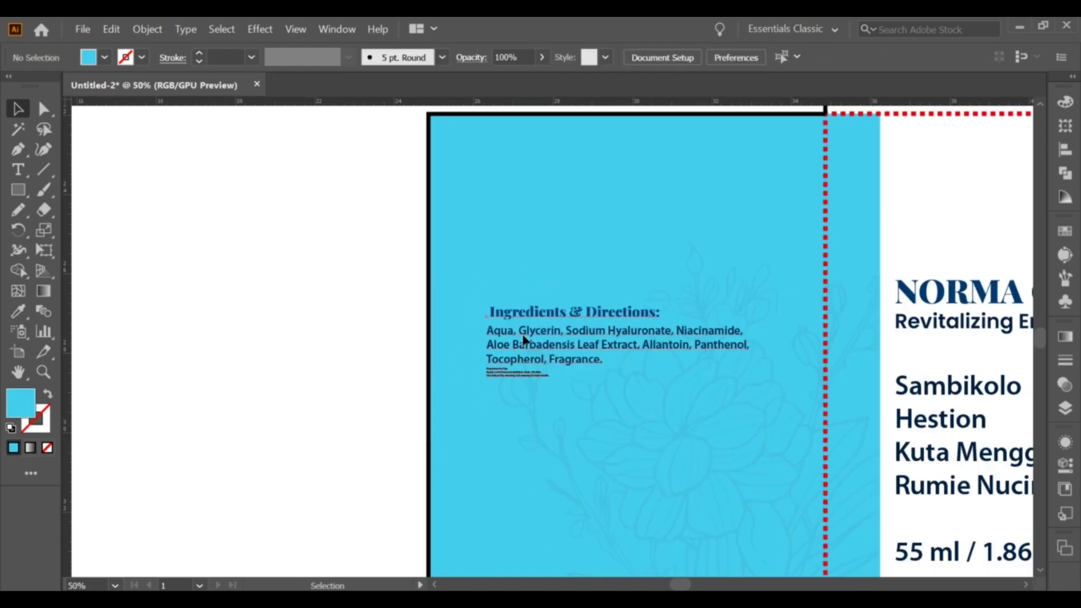
{"action": "key", "text": "ctrl+plus"}
Style 'Directions for Use' as a serif heading and its body lines in navy sans.
{"action": "key", "text": "t"}
{"action": "scroll", "coordinate": [514, 362], "scroll_direction": "up", "scroll_amount": 3}
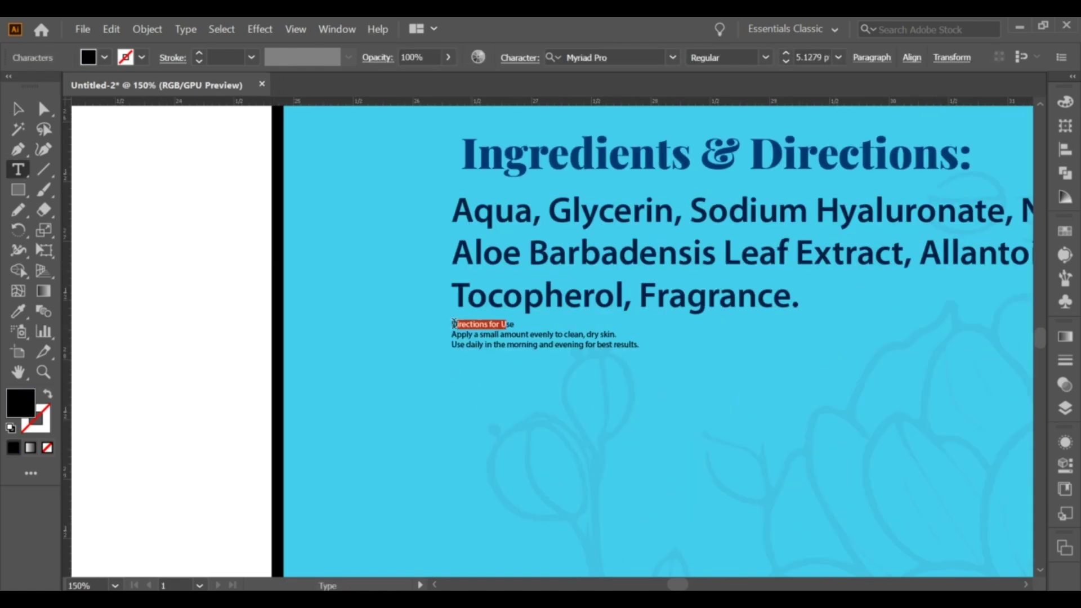
{"action": "left_click", "coordinate": [495, 159]}
{"action": "key", "text": "t"}
{"action": "left_click_drag", "start_coordinate": [451, 372], "coordinate": [640, 385]}
{"action": "key", "text": "i"}
{"action": "left_click", "coordinate": [563, 253]}
{"action": "key", "text": "v"}
{"action": "key", "text": "ctrl+minus"}
{"action": "key", "text": "ctrl+minus"}
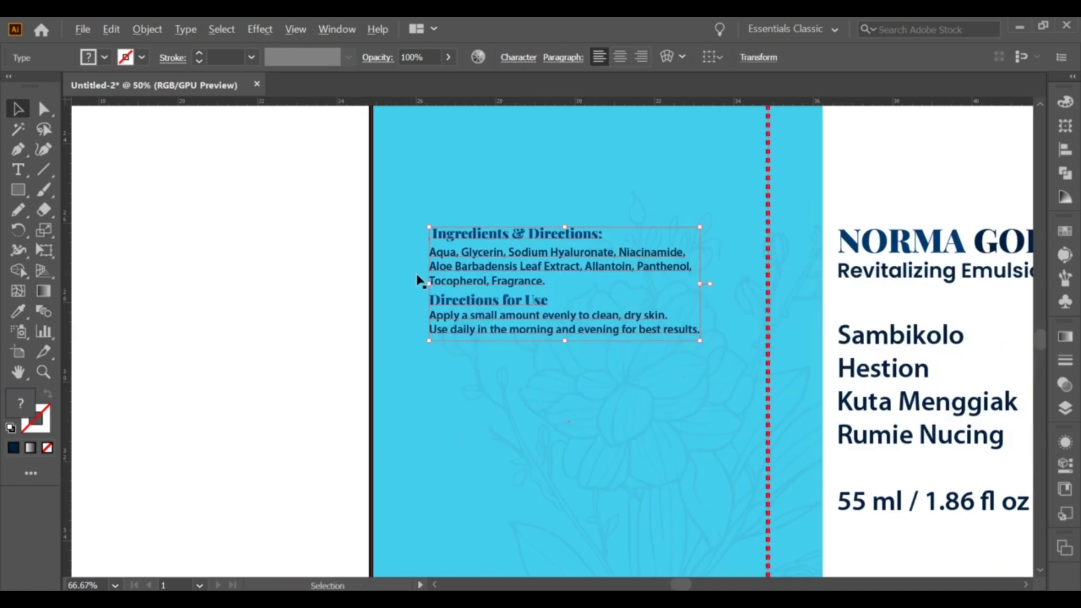
Raise the text block and add an 'Ingredients:' subheading below the heading.
{"action": "left_click_drag", "start_coordinate": [695, 340], "coordinate": [700, 284]}
{"action": "scroll", "coordinate": [507, 188], "scroll_direction": "up", "scroll_amount": 1}
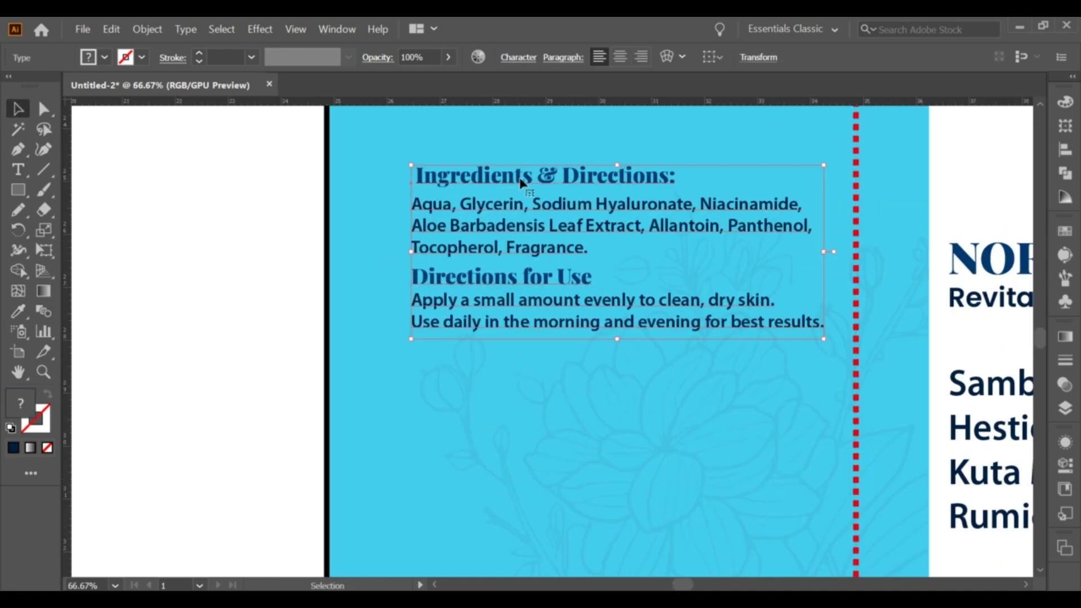
{"action": "double_click", "coordinate": [471, 232]}
{"action": "double_click", "coordinate": [473, 176]}
{"action": "left_click", "coordinate": [701, 194]}
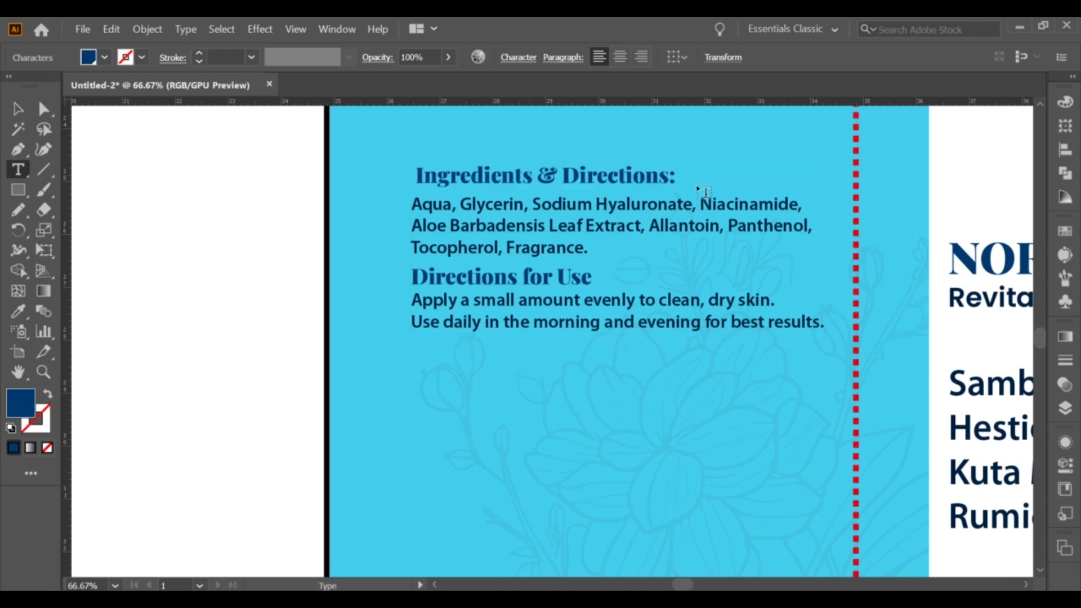
{"action": "key", "text": "Return"}
{"action": "type", "text": "Ingredients:"}
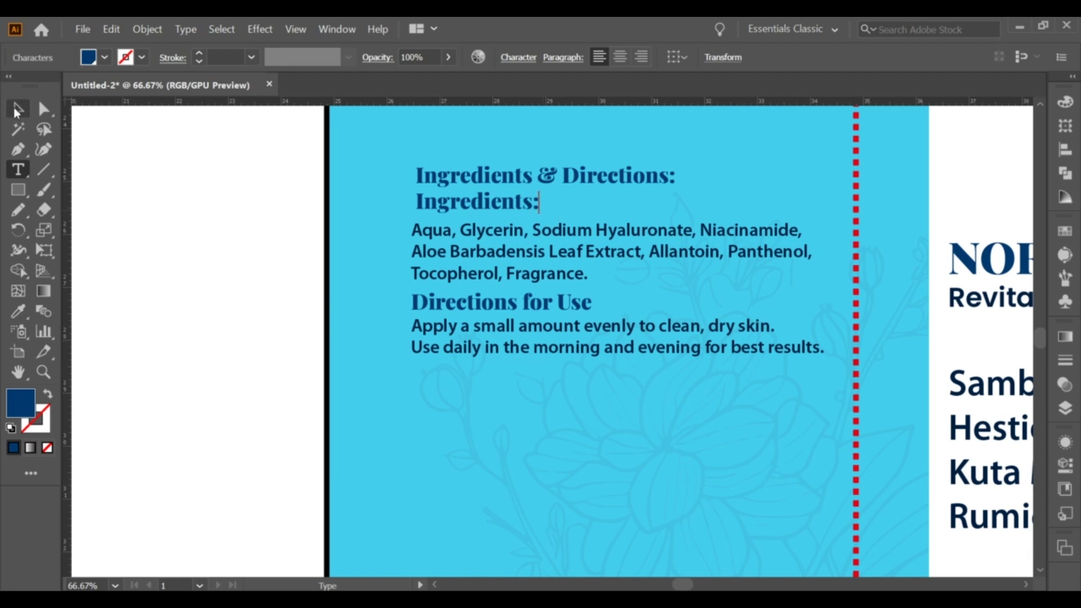
{"action": "left_click", "coordinate": [17, 110]}
Position the ingredients text frame in the blue panel's upper left.
{"action": "key", "text": "ctrl+minus"}
{"action": "left_click_drag", "start_coordinate": [411, 276], "coordinate": [395, 266]}
{"action": "key", "text": "ctrl+minus"}
{"action": "double_click", "coordinate": [349, 208]}
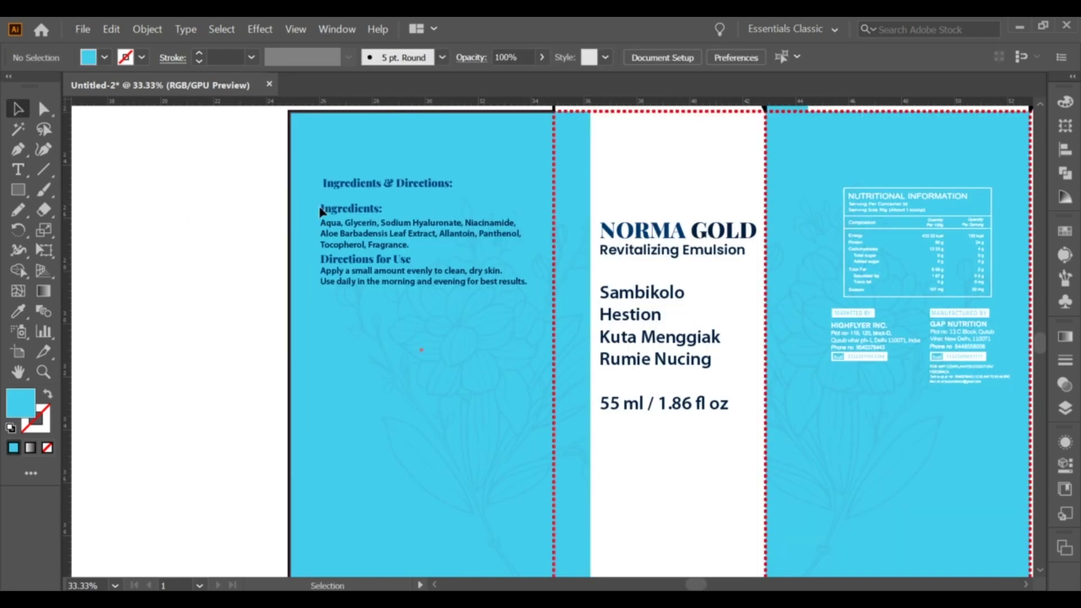
{"action": "key", "text": "Escape"}
{"action": "key", "text": "ctrl+minus"}
{"action": "key", "text": "ctrl+minus"}
{"action": "key", "text": "ctrl+plus"}
{"action": "key", "text": "ctrl+plus"}
{"action": "left_click_drag", "start_coordinate": [436, 323], "coordinate": [428, 322]}
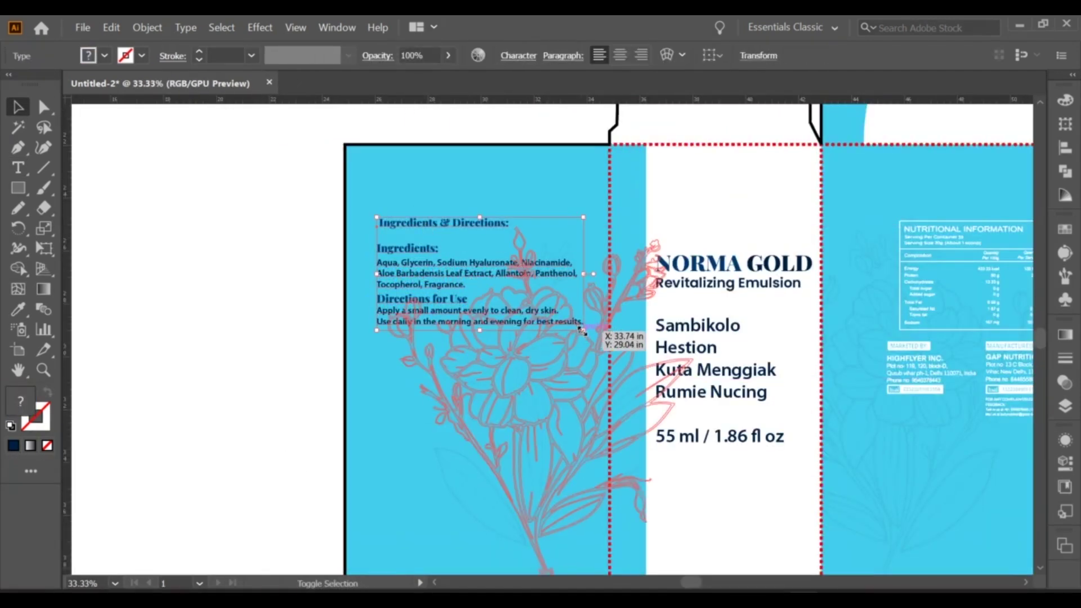
{"action": "mouse_move", "coordinate": [473, 287]}
{"action": "left_mouse_down"}
{"action": "mouse_move", "coordinate": [470, 297]}
{"action": "mouse_move", "coordinate": [400, 277]}
{"action": "left_mouse_up"}
Move the certifications text below the ingredients, breaking before Dermatologically Tested.
{"action": "key", "text": "ctrl+minus"}
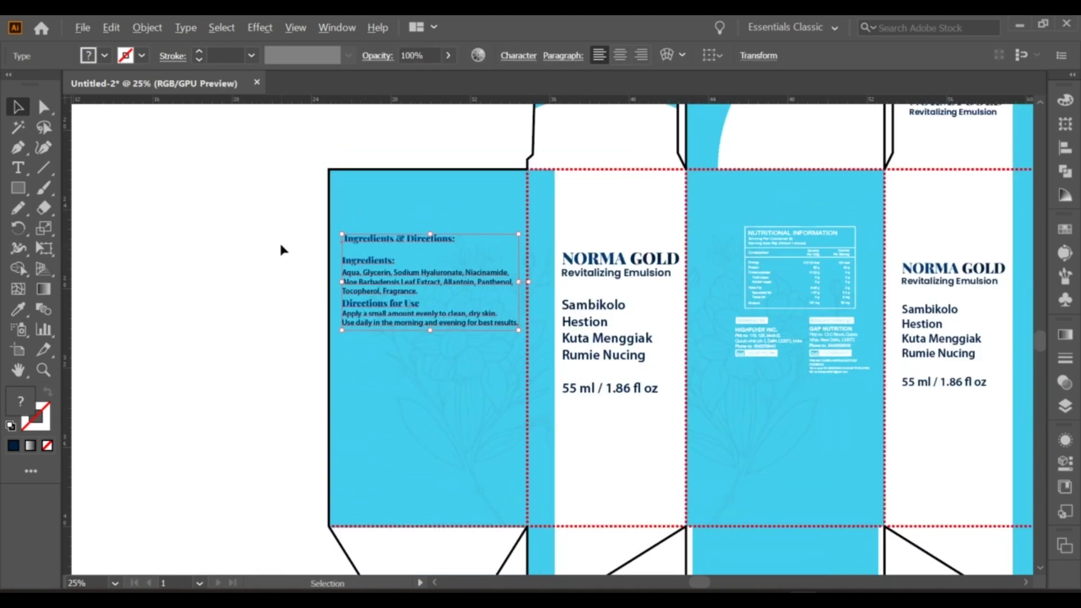
{"action": "key", "text": "ctrl+minus"}
{"action": "key", "text": "ctrl+minus"}
{"action": "scroll", "coordinate": [290, 325], "scroll_direction": "left", "scroll_amount": 3}
{"action": "left_click_drag", "start_coordinate": [290, 326], "coordinate": [571, 359]}
{"action": "scroll", "coordinate": [571, 359], "scroll_direction": "up", "scroll_amount": 3}
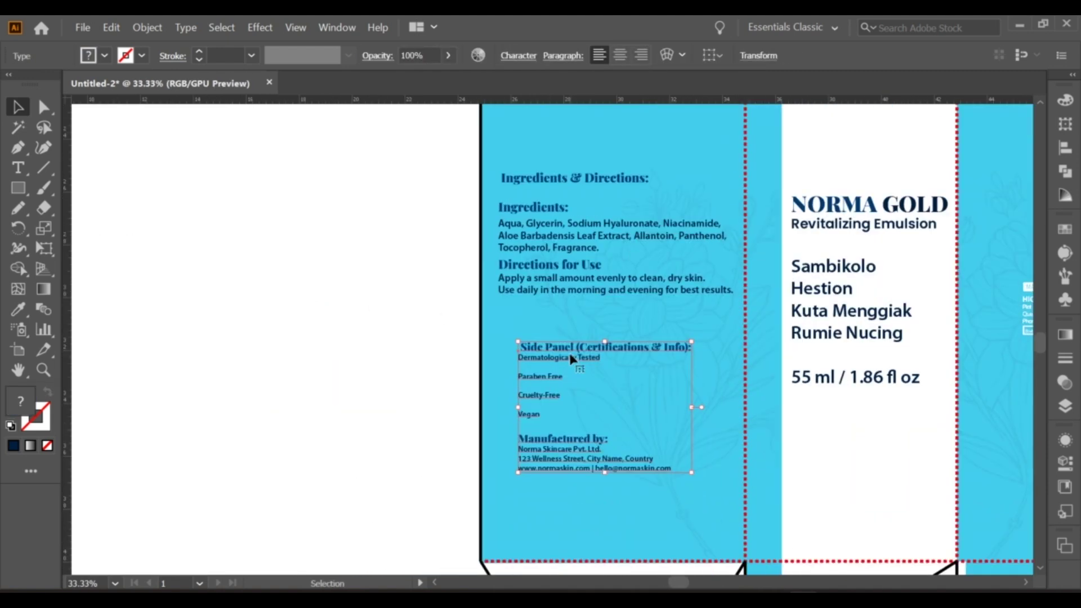
{"action": "double_click", "coordinate": [522, 361]}
{"action": "key", "text": "Return"}
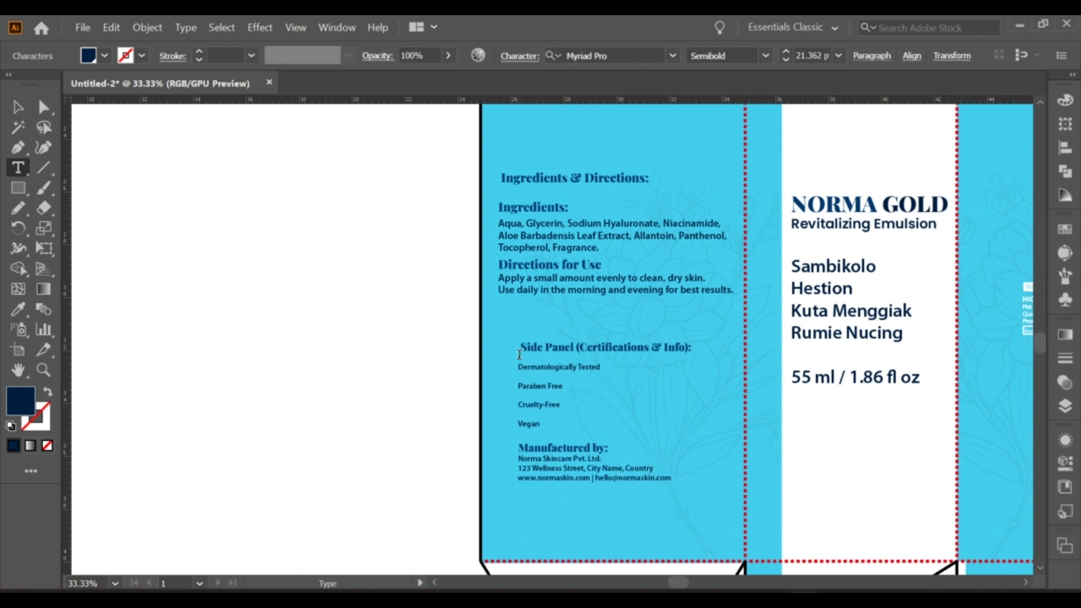
Keep the four certification lines in the Semibold font style.
{"action": "left_click_drag", "start_coordinate": [519, 365], "coordinate": [578, 421]}
{"action": "left_click", "coordinate": [766, 55]}
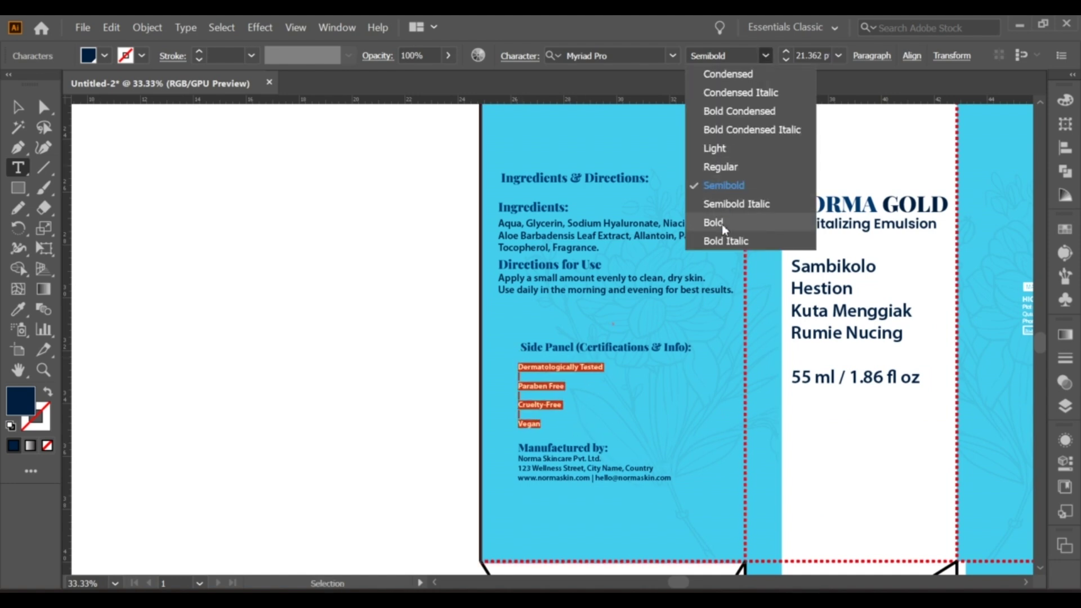
{"action": "left_click", "coordinate": [723, 185]}
{"action": "key", "text": "Escape"}
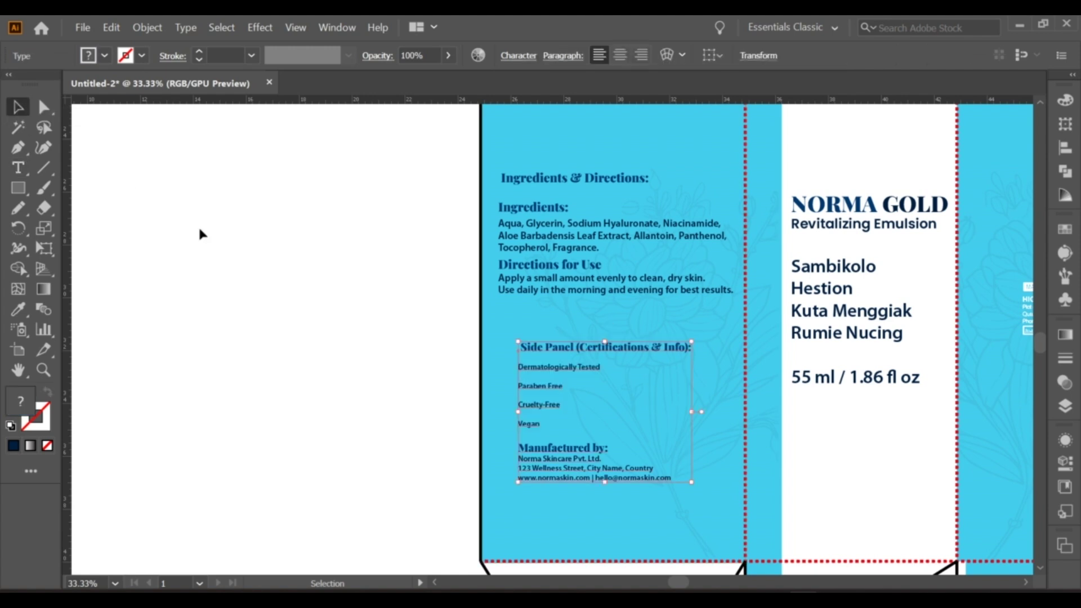
{"action": "left_click", "coordinate": [199, 226]}
Nudge the certifications group left and slightly up to align with the ingredients.
{"action": "left_click", "coordinate": [542, 365]}
{"action": "left_click", "coordinate": [561, 352]}
{"action": "left_click_drag", "start_coordinate": [541, 352], "coordinate": [526, 352]}
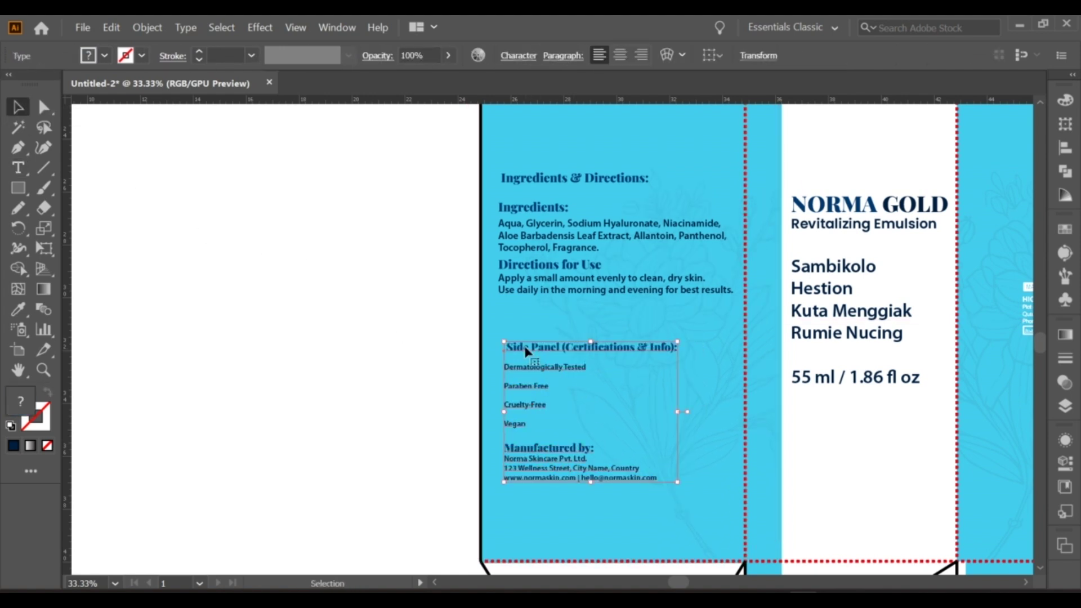
{"action": "left_click_drag", "start_coordinate": [527, 351], "coordinate": [527, 348]}
{"action": "left_click", "coordinate": [384, 323]}
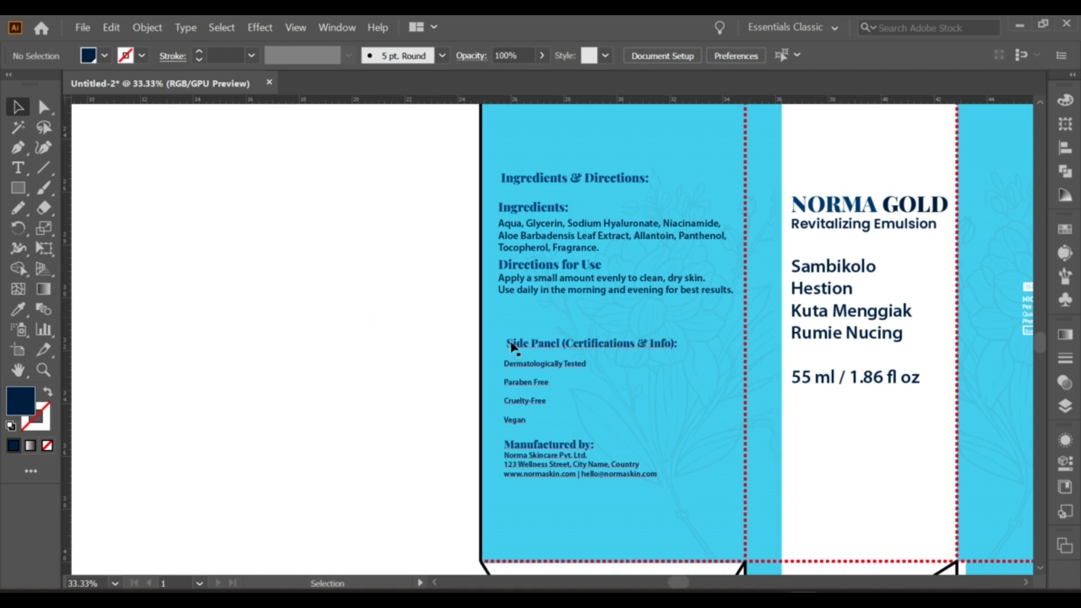
Move the barcode onto the nutrition-information panel.
{"action": "scroll", "coordinate": [415, 313], "scroll_direction": "down", "scroll_amount": 2}
{"action": "scroll", "coordinate": [245, 290], "scroll_direction": "up", "scroll_amount": 1}
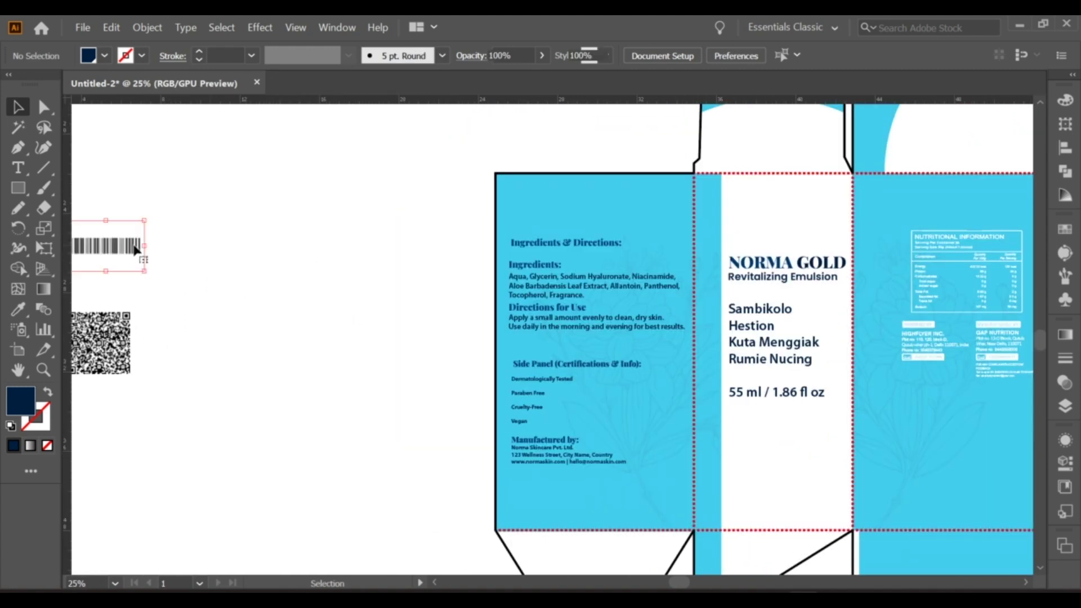
{"action": "left_click_drag", "start_coordinate": [140, 249], "coordinate": [273, 290]}
{"action": "scroll", "coordinate": [273, 290], "scroll_direction": "down", "scroll_amount": 1}
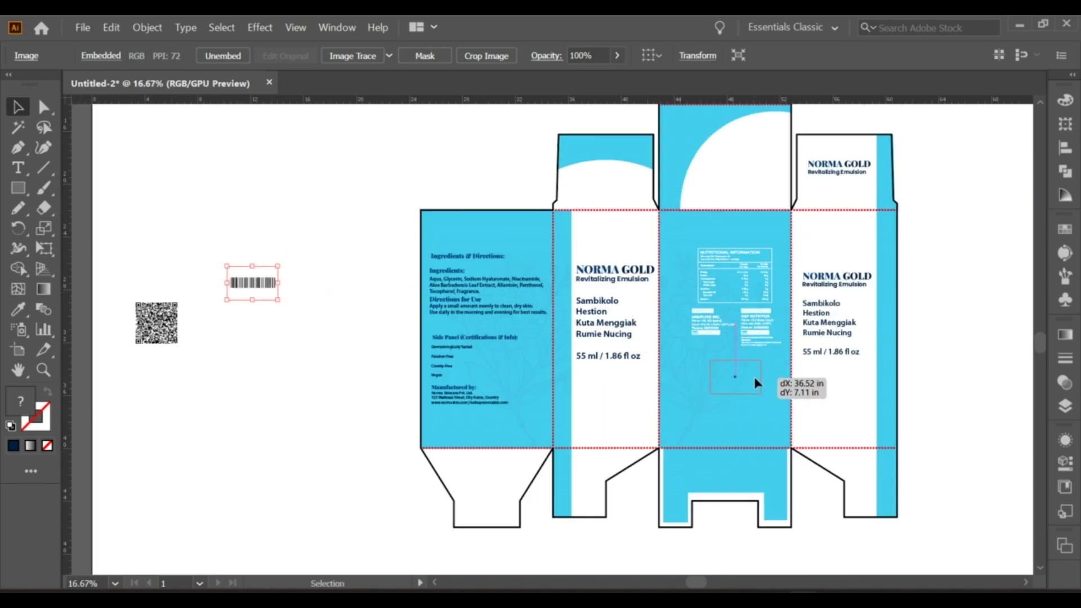
{"action": "scroll", "coordinate": [755, 383], "scroll_direction": "up", "scroll_amount": 1}
{"action": "mouse_move", "coordinate": [755, 383]}
{"action": "left_mouse_down"}
{"action": "mouse_move", "coordinate": [756, 470]}
{"action": "mouse_move", "coordinate": [705, 470]}
{"action": "left_mouse_up"}
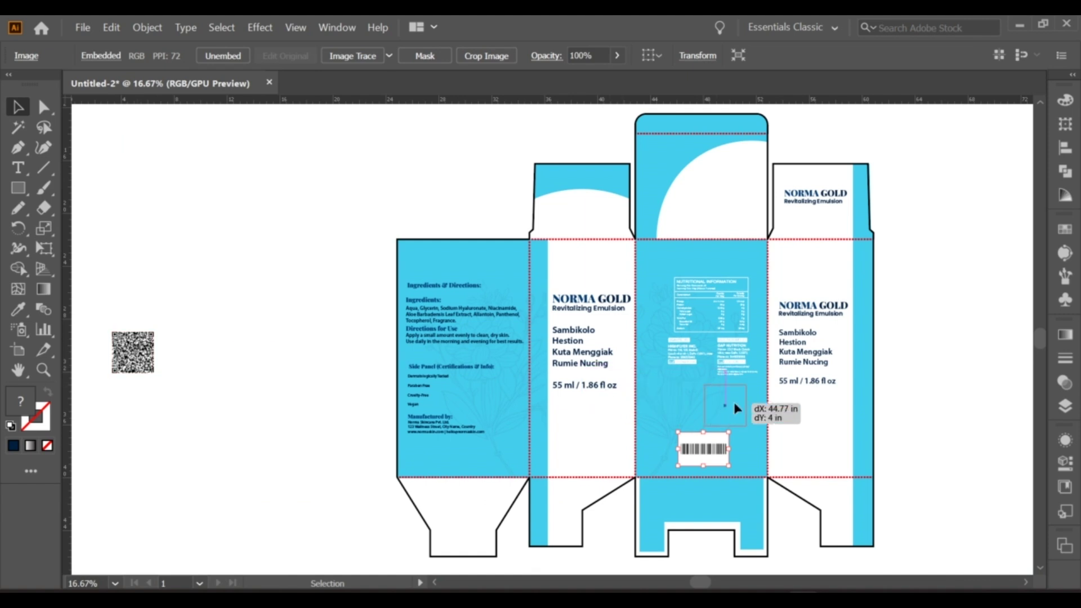
Place the QR code under the manufacturer details and resize it.
{"action": "left_click_drag", "start_coordinate": [149, 358], "coordinate": [749, 405]}
{"action": "scroll", "coordinate": [741, 399], "scroll_direction": "up", "scroll_amount": 2}
{"action": "left_click_drag", "start_coordinate": [744, 365], "coordinate": [751, 363]}
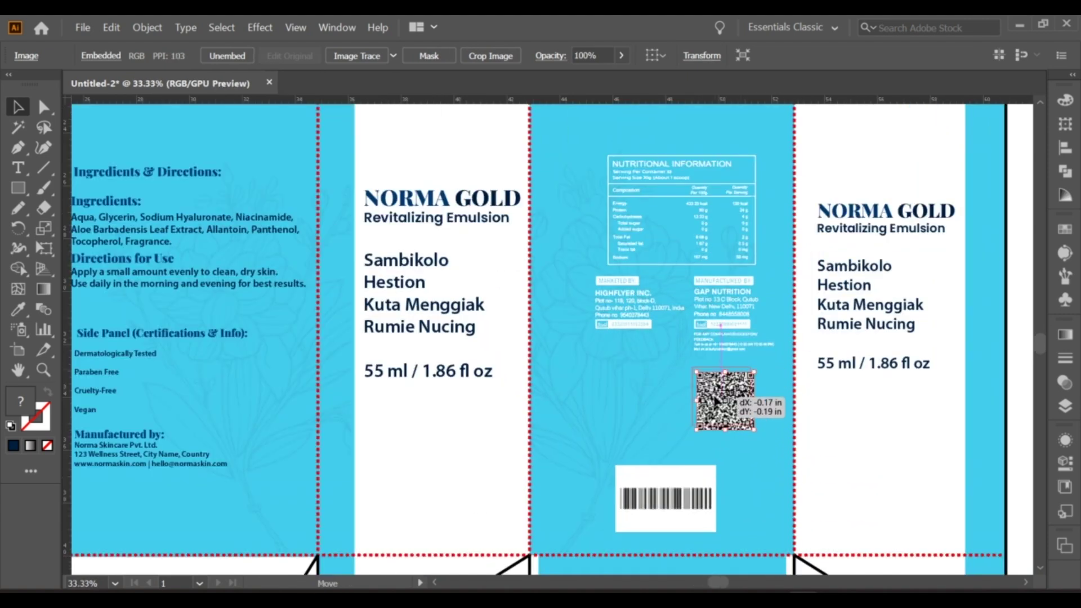
{"action": "left_click_drag", "start_coordinate": [750, 421], "coordinate": [759, 427]}
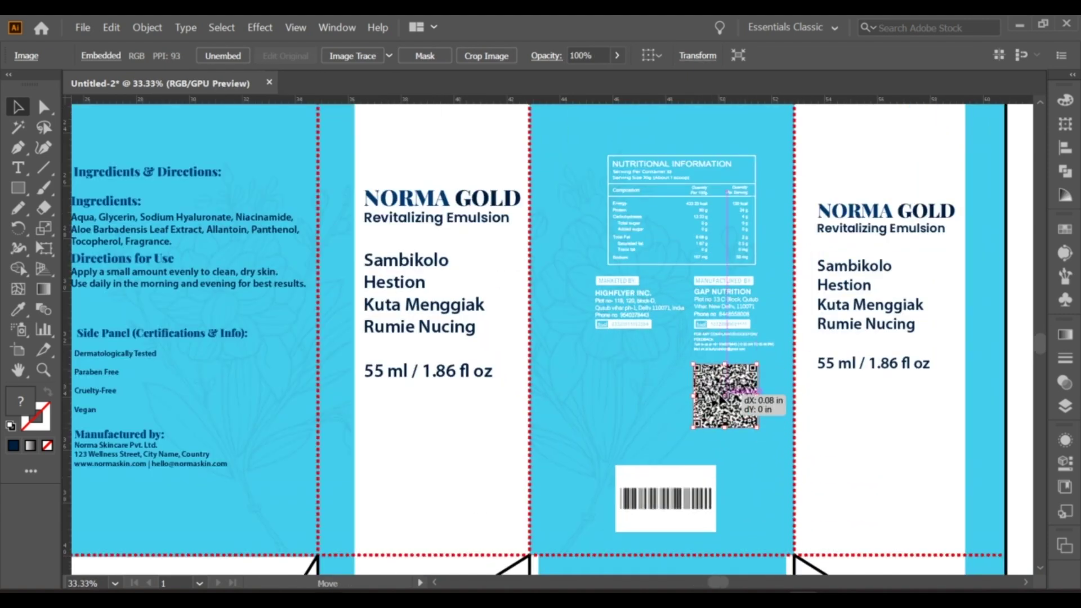
{"action": "left_click", "coordinate": [682, 477]}
{"action": "left_click", "coordinate": [455, 482]}
Check the barcode sits below the QR code, panning over the dieline.
{"action": "scroll", "coordinate": [455, 482], "scroll_direction": "down", "scroll_amount": 2}
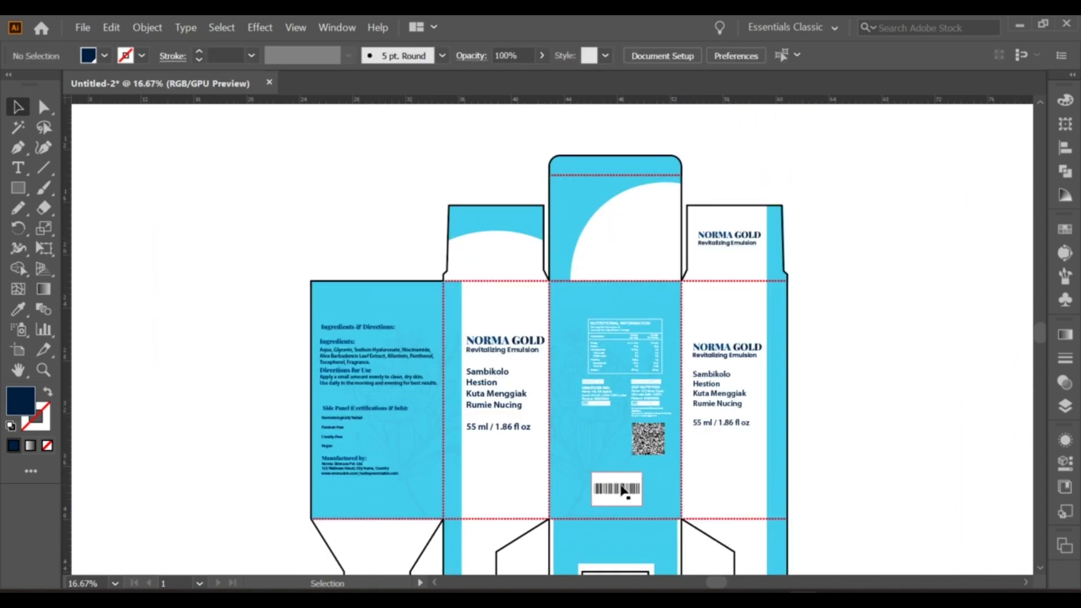
{"action": "scroll", "coordinate": [624, 492], "scroll_direction": "up", "scroll_amount": 1}
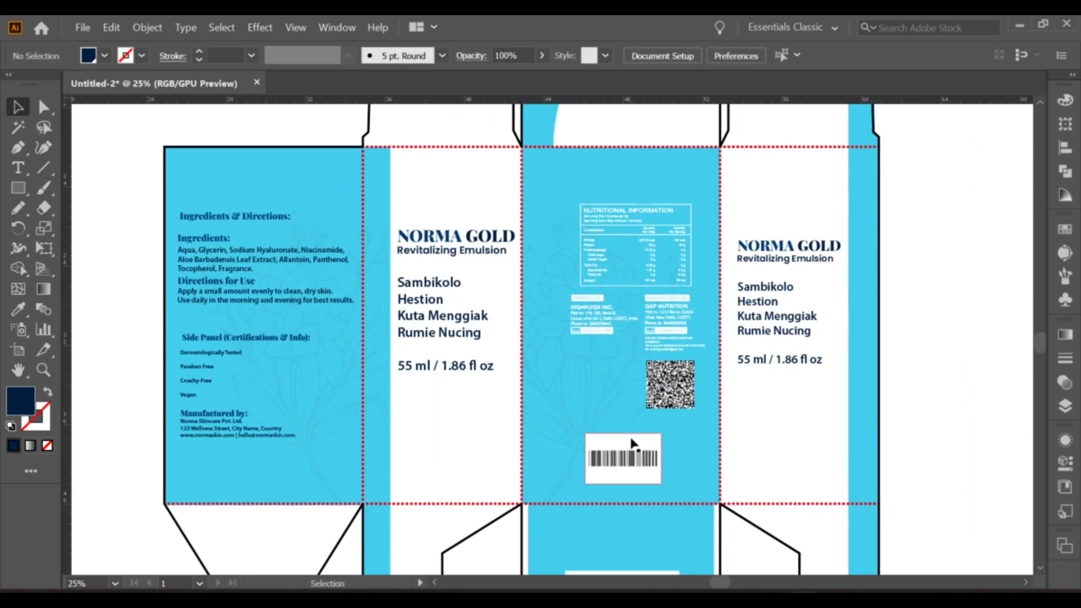
{"action": "scroll", "coordinate": [623, 491], "scroll_direction": "up", "scroll_amount": 1}
{"action": "left_click", "coordinate": [623, 492]}
{"action": "left_click", "coordinate": [444, 468]}
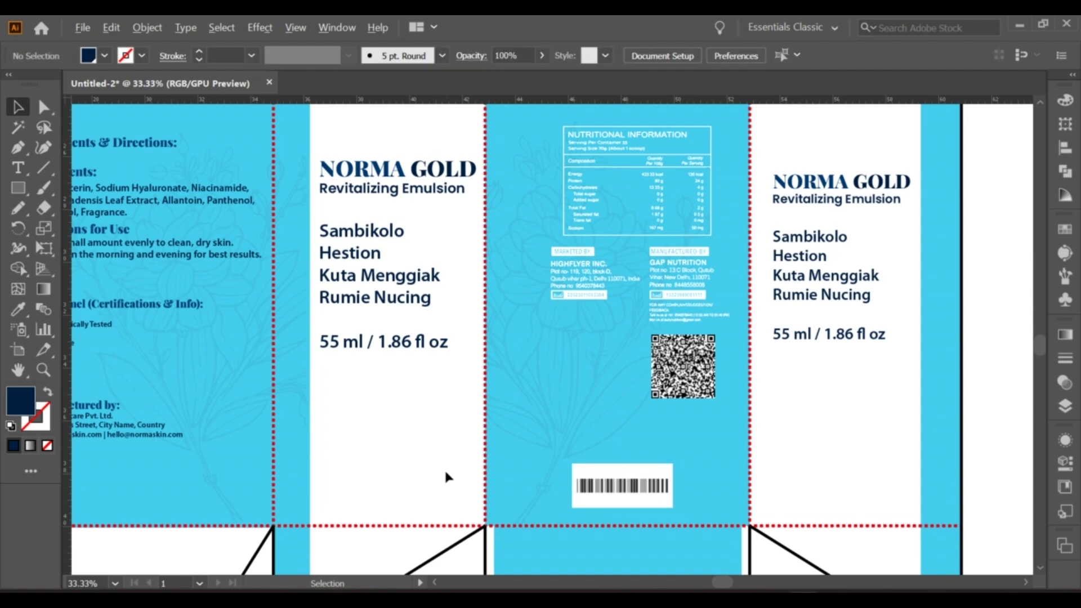
{"action": "scroll", "coordinate": [445, 468], "scroll_direction": "down", "scroll_amount": 1}
{"action": "left_click_drag", "start_coordinate": [583, 478], "coordinate": [597, 448]}
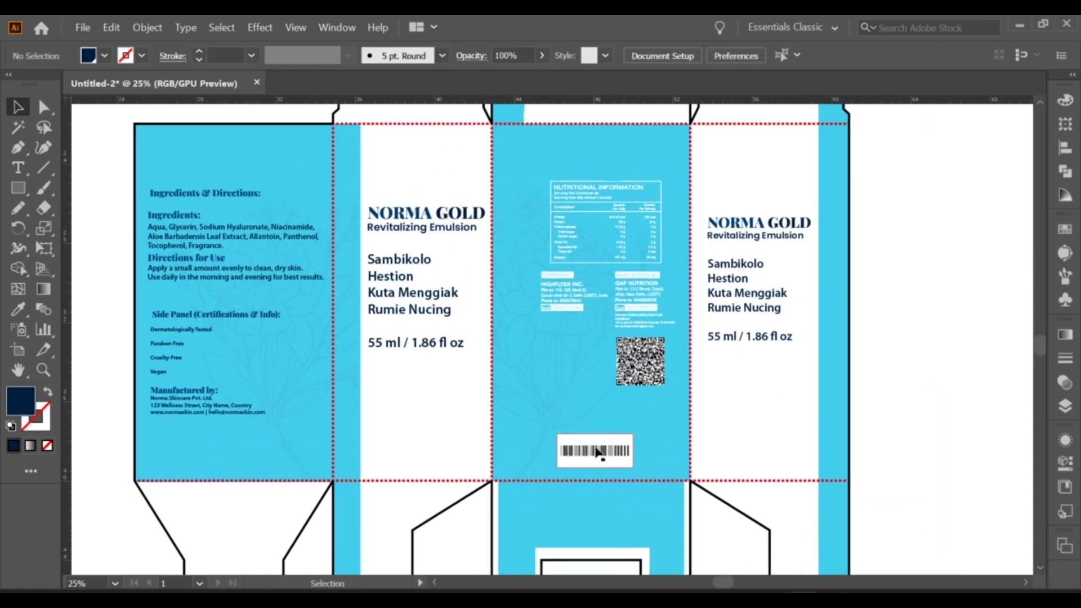
{"action": "scroll", "coordinate": [598, 452], "scroll_direction": "down", "scroll_amount": 2}
{"action": "scroll", "coordinate": [558, 353], "scroll_direction": "up", "scroll_amount": 1}
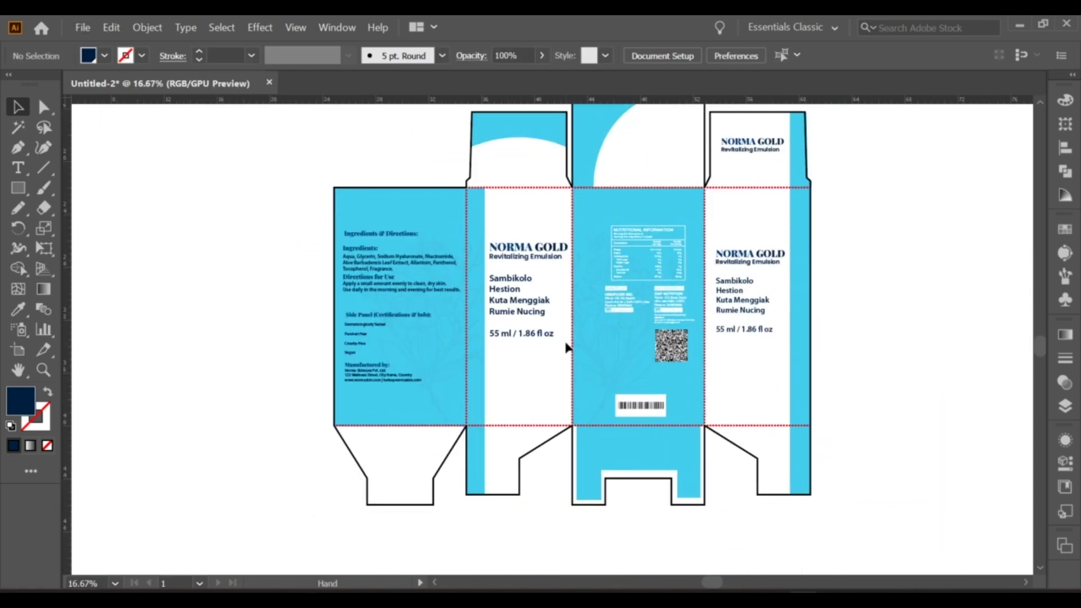
Copy the NORMA GOLD Revitalizing Emulsion text upside-down onto the bottom-left flap.
{"action": "left_click", "coordinate": [754, 145]}
{"action": "mouse_move", "coordinate": [754, 145]}
{"action": "left_mouse_down", "text": "alt"}
{"action": "mouse_move", "coordinate": [402, 448]}
{"action": "mouse_move", "coordinate": [464, 494]}
{"action": "left_mouse_up", "text": "alt"}
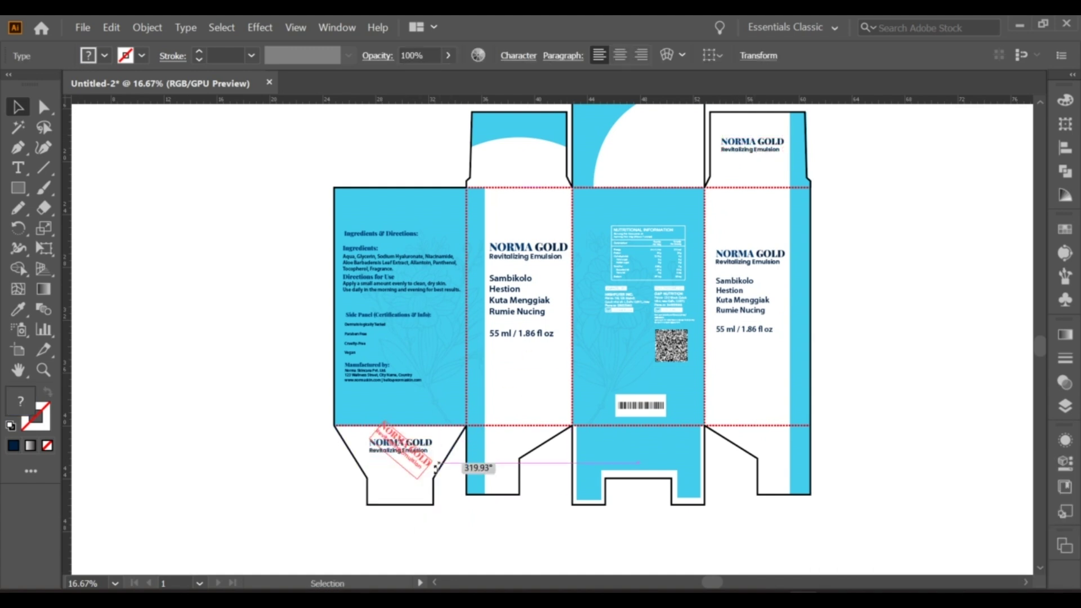
{"action": "left_click", "coordinate": [465, 494]}
{"action": "scroll", "coordinate": [440, 488], "scroll_direction": "up", "scroll_amount": 1}
{"action": "scroll", "coordinate": [440, 489], "scroll_direction": "down", "scroll_amount": 1}
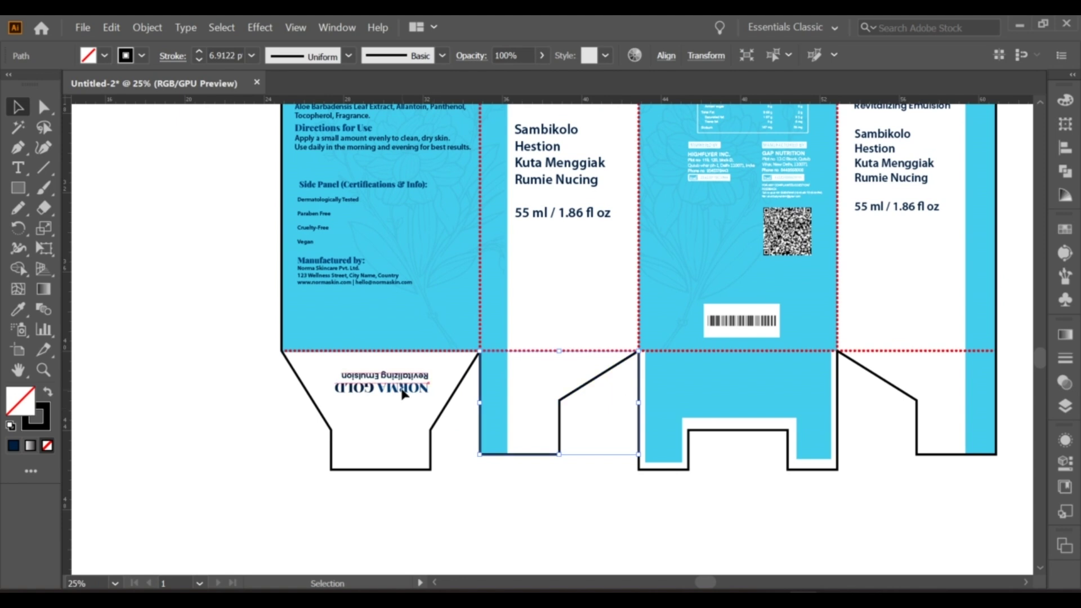
{"action": "left_click_drag", "start_coordinate": [403, 394], "coordinate": [408, 395]}
{"action": "left_click", "coordinate": [461, 469]}
{"action": "scroll", "coordinate": [461, 469], "scroll_direction": "up", "scroll_amount": 1}
Draw a rectangle over the flap's lower tab and fill it cyan.
{"action": "left_click", "coordinate": [18, 188]}
{"action": "left_click_drag", "start_coordinate": [301, 390], "coordinate": [432, 446]}
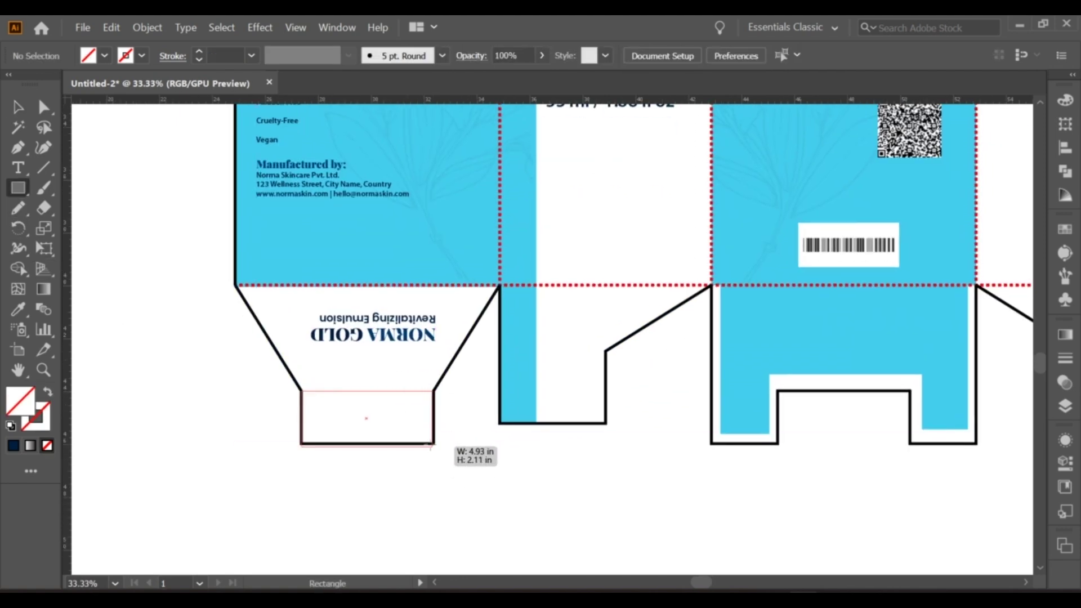
{"action": "key", "text": "i"}
{"action": "left_click", "coordinate": [345, 217]}
{"action": "key", "text": "v"}
{"action": "left_click", "coordinate": [184, 288]}
{"action": "scroll", "coordinate": [191, 292], "scroll_direction": "down", "scroll_amount": 1}
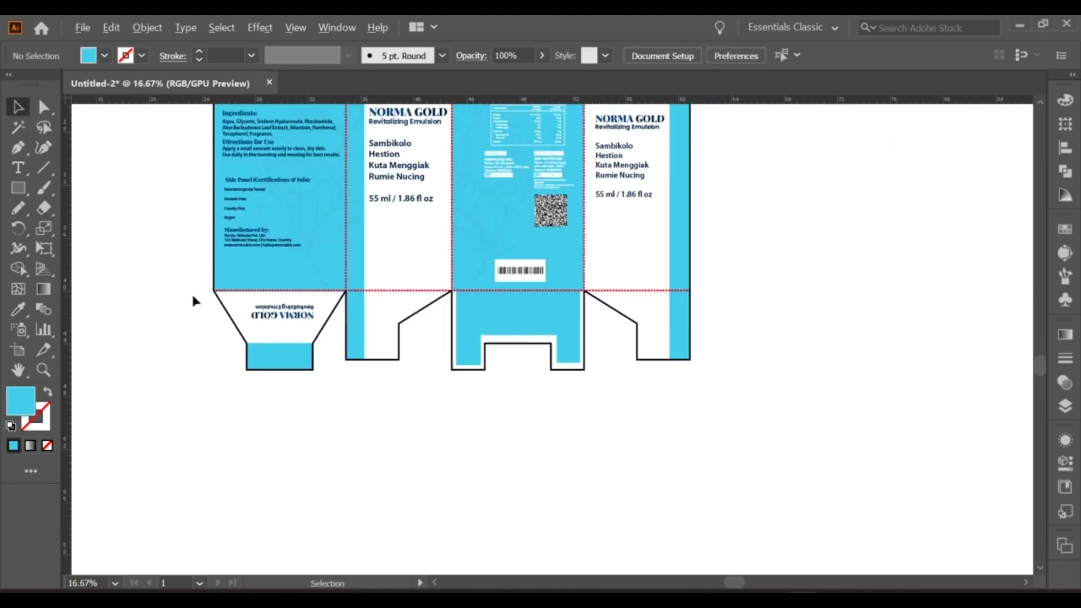
{"action": "scroll", "coordinate": [192, 291], "scroll_direction": "down", "scroll_amount": 1}
{"action": "scroll", "coordinate": [345, 331], "scroll_direction": "down", "scroll_amount": 1}
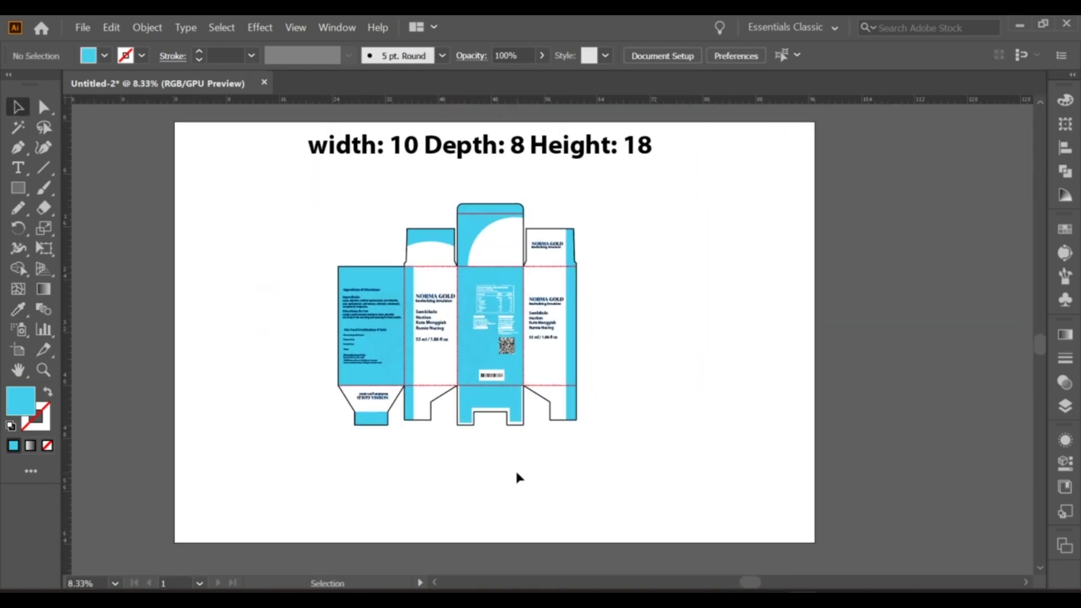
Nudge the QR code slightly down and the barcode 0.41 in left.
{"action": "scroll", "coordinate": [515, 468], "scroll_direction": "up", "scroll_amount": 1}
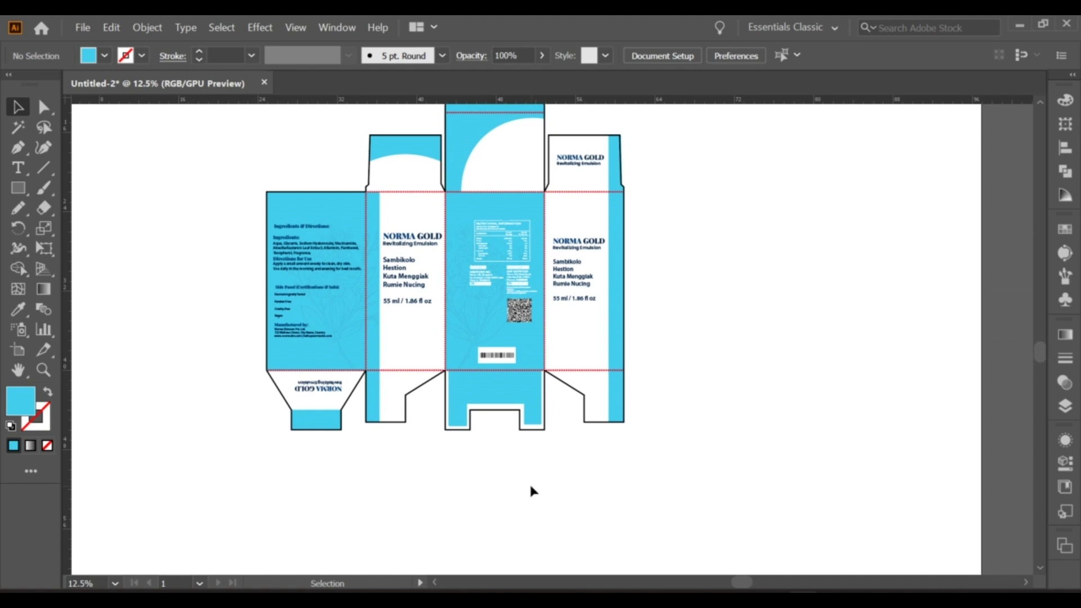
{"action": "scroll", "coordinate": [867, 368], "scroll_direction": "up", "scroll_amount": 2}
{"action": "scroll", "coordinate": [648, 322], "scroll_direction": "up", "scroll_amount": 1}
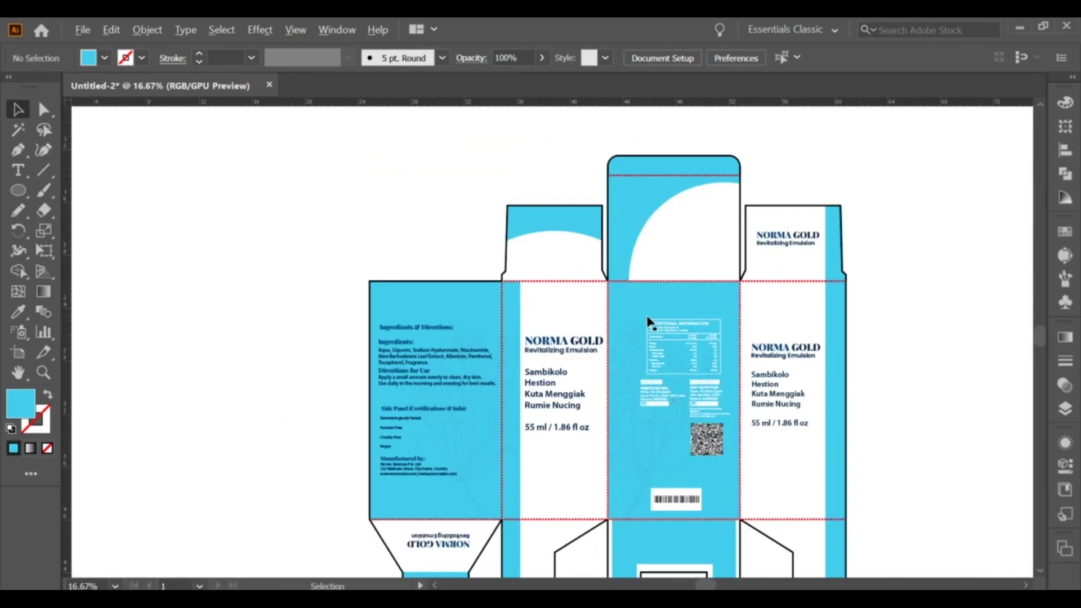
{"action": "scroll", "coordinate": [693, 336], "scroll_direction": "up", "scroll_amount": 1}
{"action": "left_click", "coordinate": [698, 352]}
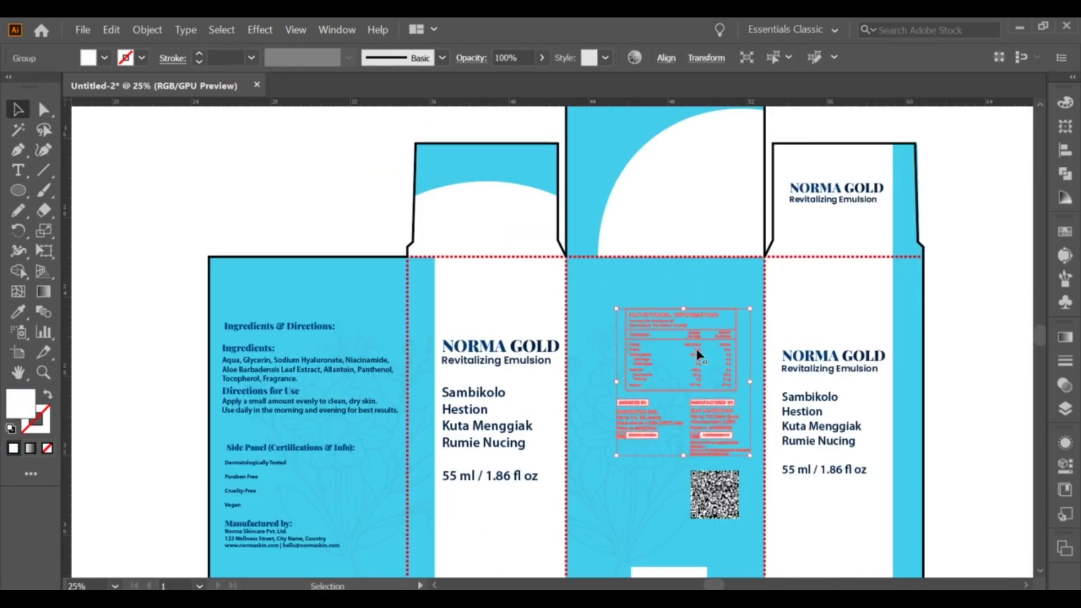
{"action": "scroll", "coordinate": [729, 507], "scroll_direction": "up", "scroll_amount": 1}
{"action": "left_click", "coordinate": [714, 398]}
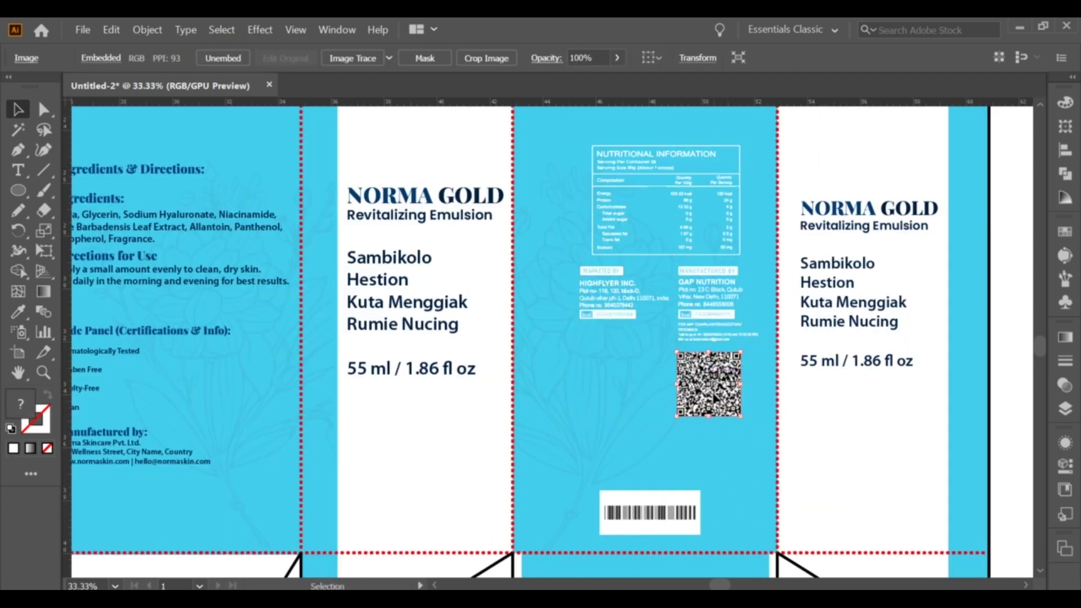
{"action": "left_click_drag", "start_coordinate": [714, 399], "coordinate": [714, 405]}
{"action": "left_click_drag", "start_coordinate": [649, 530], "coordinate": [632, 530]}
{"action": "left_click", "coordinate": [473, 476]}
Scroll the view down and left across the canvas.
{"action": "scroll", "coordinate": [473, 475], "scroll_direction": "down", "scroll_amount": 3}
{"action": "scroll", "coordinate": [543, 411], "scroll_direction": "down", "scroll_amount": 1}
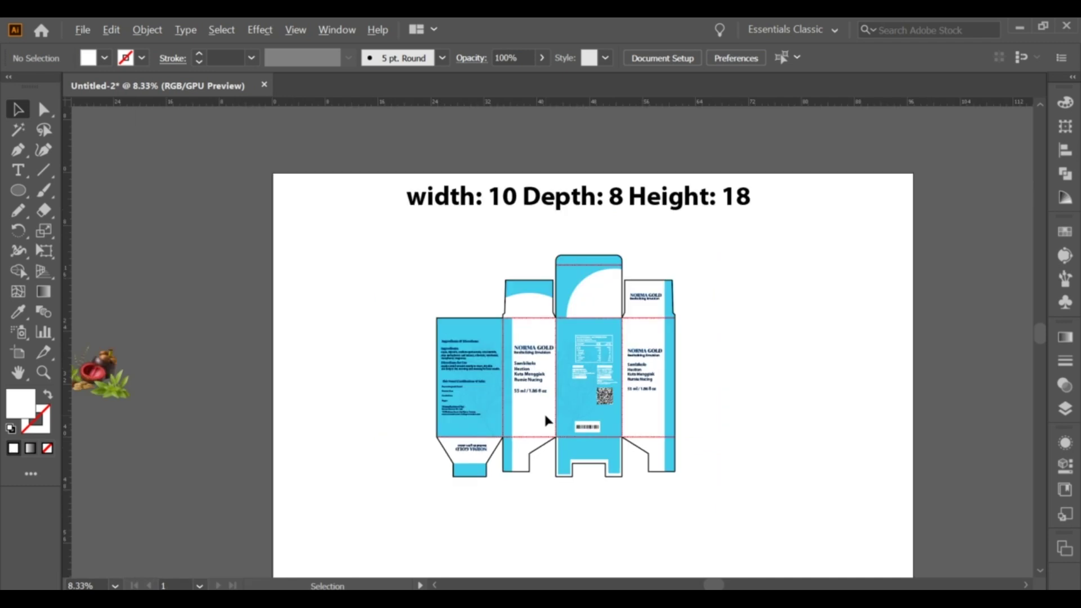
{"action": "scroll", "coordinate": [716, 373], "scroll_direction": "down", "scroll_amount": 1}
{"action": "scroll", "coordinate": [704, 374], "scroll_direction": "down", "scroll_amount": 1}
{"action": "scroll", "coordinate": [704, 374], "scroll_direction": "down", "scroll_amount": 1}
{"action": "scroll", "coordinate": [704, 374], "scroll_direction": "up", "scroll_amount": 1}
{"action": "scroll", "coordinate": [676, 383], "scroll_direction": "left", "scroll_amount": 3}
{"action": "scroll", "coordinate": [646, 389], "scroll_direction": "left", "scroll_amount": 1}
{"action": "scroll", "coordinate": [647, 389], "scroll_direction": "up", "scroll_amount": 1}
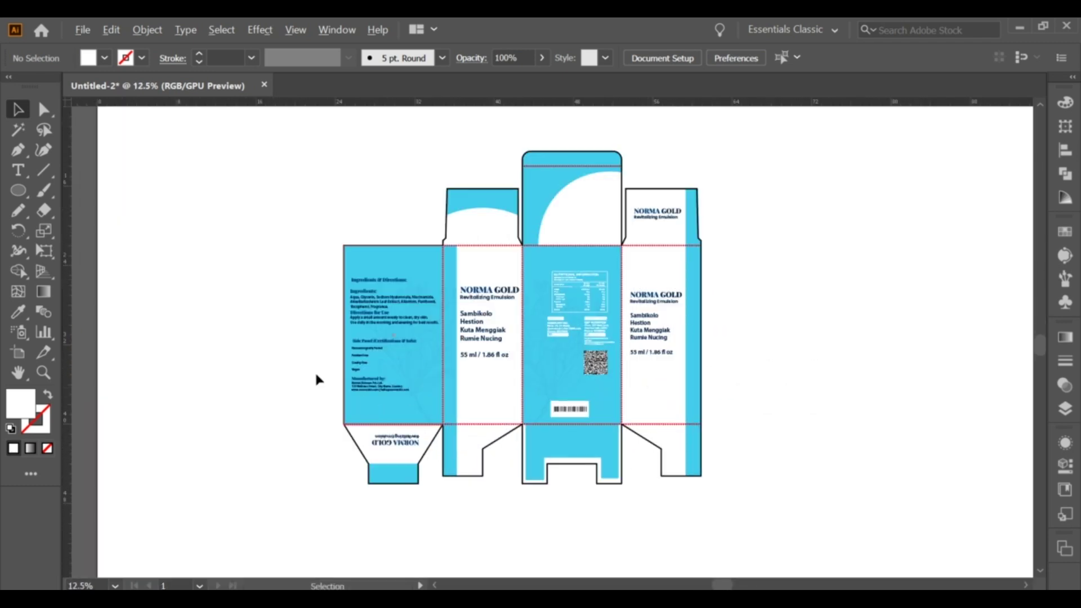
{"action": "scroll", "coordinate": [226, 361], "scroll_direction": "left", "scroll_amount": 5}
Place the mangosteen image on the front panel, scaled down below the 55 ml line.
{"action": "left_click_drag", "start_coordinate": [146, 321], "coordinate": [766, 355]}
{"action": "scroll", "coordinate": [680, 389], "scroll_direction": "right", "scroll_amount": 2}
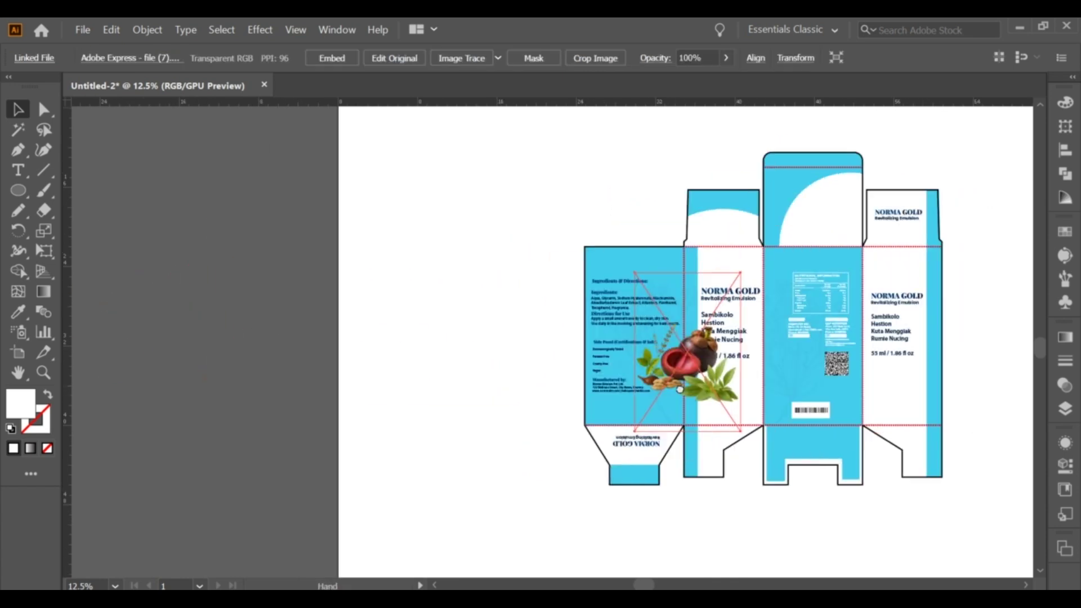
{"action": "scroll", "coordinate": [679, 389], "scroll_direction": "right", "scroll_amount": 1}
{"action": "scroll", "coordinate": [703, 394], "scroll_direction": "up", "scroll_amount": 1}
{"action": "scroll", "coordinate": [704, 394], "scroll_direction": "up", "scroll_amount": 1}
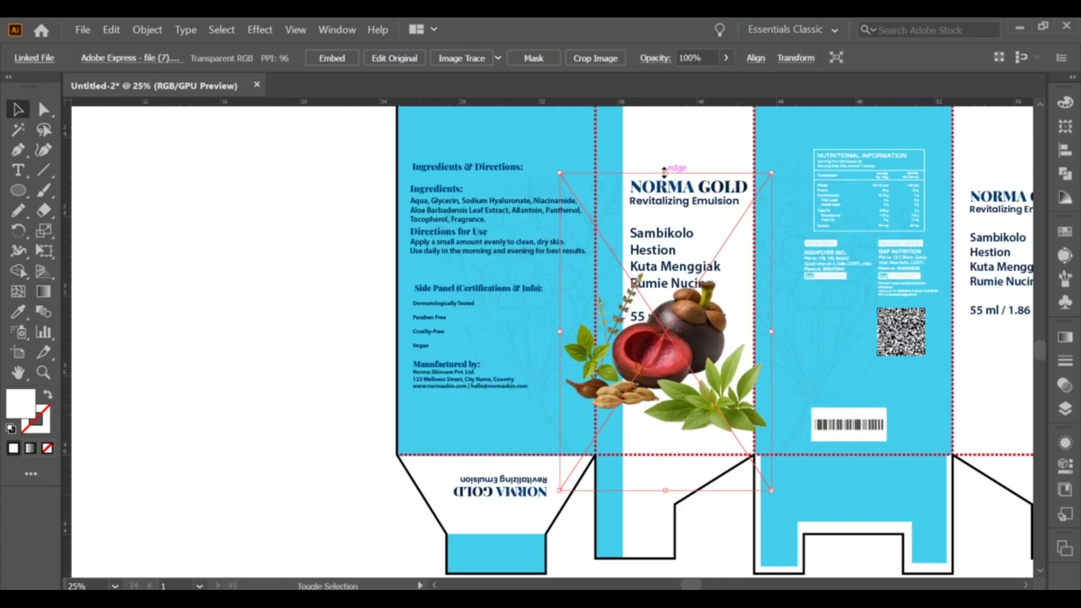
{"action": "left_click_drag", "start_coordinate": [664, 172], "coordinate": [664, 263]}
{"action": "left_click_drag", "start_coordinate": [604, 395], "coordinate": [629, 367]}
{"action": "left_click_drag", "start_coordinate": [675, 404], "coordinate": [675, 392]}
{"action": "mouse_move", "coordinate": [754, 451]}
{"action": "left_mouse_down"}
{"action": "mouse_move", "coordinate": [726, 413]}
{"action": "mouse_move", "coordinate": [676, 389]}
{"action": "left_mouse_up"}
Copy the mangosteen image onto the other front panel.
{"action": "key", "text": "ctrl+shift+a"}
{"action": "scroll", "coordinate": [579, 338], "scroll_direction": "right", "scroll_amount": 5}
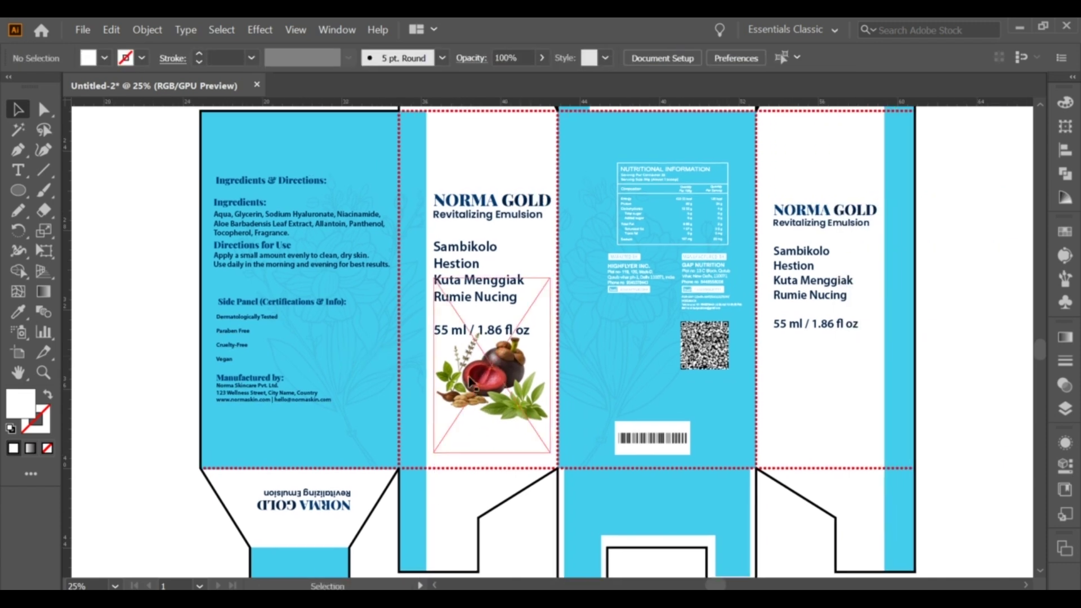
{"action": "mouse_move", "coordinate": [495, 386]}
{"action": "left_mouse_down"}
{"action": "mouse_move", "coordinate": [811, 386]}
{"action": "mouse_move", "coordinate": [825, 373]}
{"action": "left_mouse_up"}
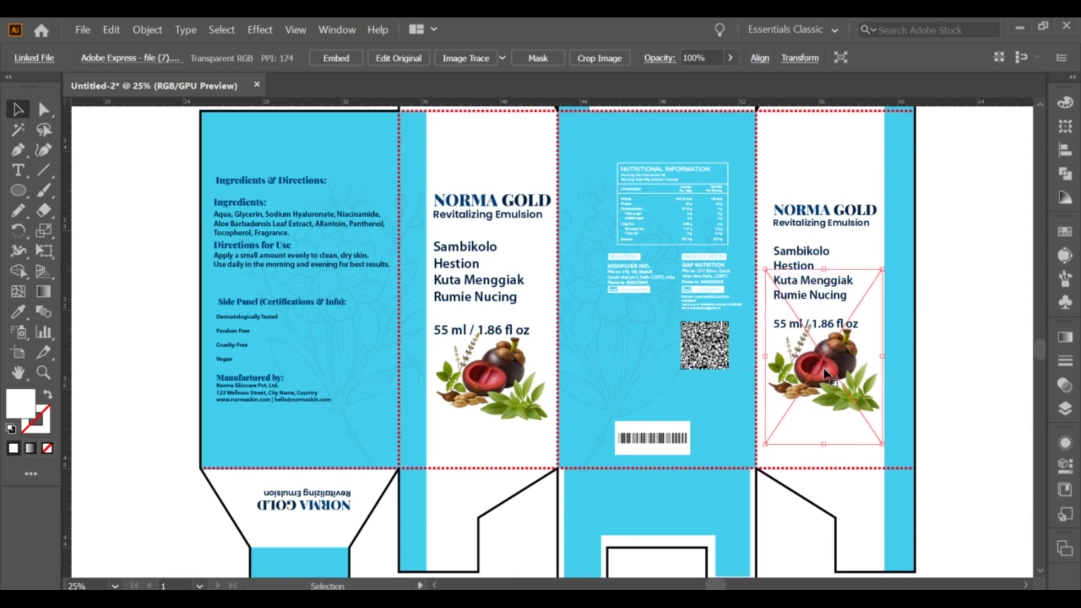
{"action": "key", "text": "ctrl+shift+a"}
Bring the round green logo from the pasteboard onto the box and shrink it.
{"action": "key", "text": "ctrl+minus"}
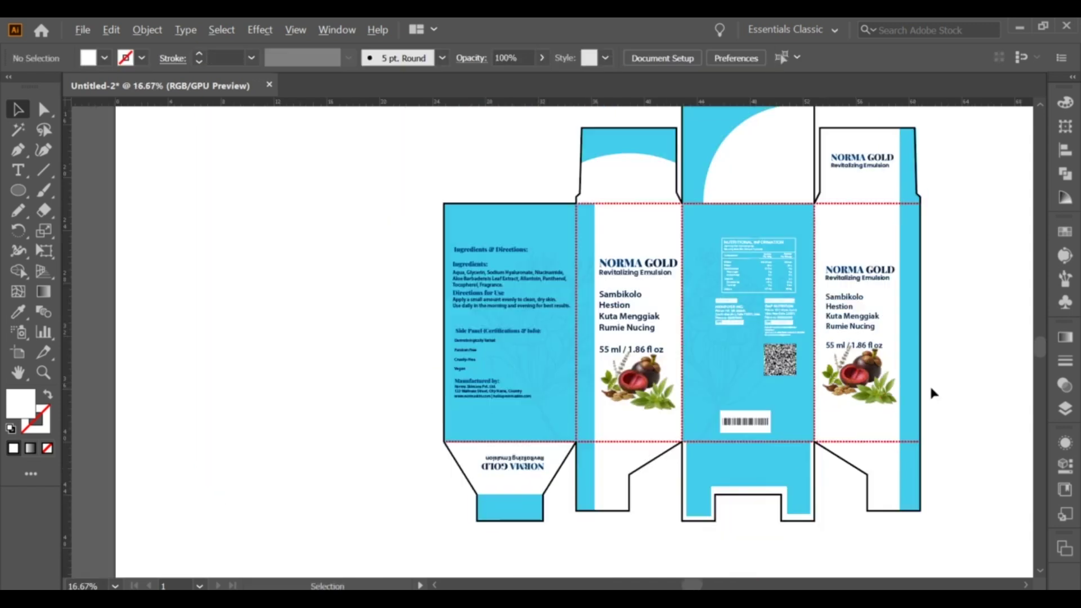
{"action": "key", "text": "ctrl+minus"}
{"action": "left_click_drag", "start_coordinate": [788, 360], "coordinate": [754, 361]}
{"action": "scroll", "coordinate": [430, 321], "scroll_direction": "left", "scroll_amount": 5}
{"action": "mouse_move", "coordinate": [161, 123]}
{"action": "left_mouse_down"}
{"action": "mouse_move", "coordinate": [834, 344]}
{"action": "mouse_move", "coordinate": [893, 313]}
{"action": "left_mouse_up"}
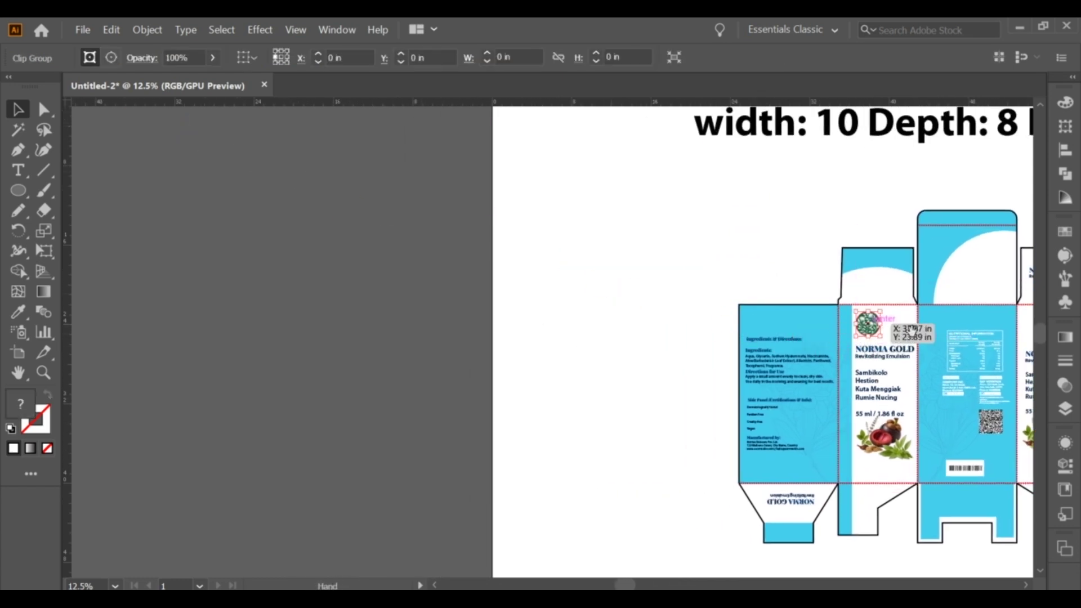
{"action": "key", "text": "ctrl+plus"}
{"action": "key", "text": "ctrl+plus"}
{"action": "key", "text": "ctrl+plus"}
{"action": "mouse_move", "coordinate": [663, 345]}
{"action": "left_mouse_down"}
{"action": "mouse_move", "coordinate": [662, 330]}
{"action": "mouse_move", "coordinate": [563, 299]}
{"action": "left_mouse_up"}
{"action": "key", "text": "ctrl+minus"}
{"action": "left_click", "coordinate": [622, 318]}
Place the logo above NORMA GOLD on the right panel and copy it to the left panel.
{"action": "mouse_move", "coordinate": [475, 302]}
{"action": "left_mouse_down"}
{"action": "mouse_move", "coordinate": [845, 328]}
{"action": "mouse_move", "coordinate": [896, 290]}
{"action": "left_mouse_up"}
{"action": "left_click", "coordinate": [896, 290]}
{"action": "mouse_move", "coordinate": [796, 316]}
{"action": "left_mouse_down"}
{"action": "mouse_move", "coordinate": [549, 323]}
{"action": "mouse_move", "coordinate": [459, 310]}
{"action": "left_mouse_up"}
{"action": "left_click", "coordinate": [960, 268]}
{"action": "scroll", "coordinate": [960, 268], "scroll_direction": "down", "scroll_amount": 1}
Copy the logo onto the top flap and nudge it into the white arc.
{"action": "mouse_move", "coordinate": [651, 300]}
{"action": "left_mouse_down"}
{"action": "mouse_move", "coordinate": [783, 225]}
{"action": "mouse_move", "coordinate": [823, 255]}
{"action": "mouse_move", "coordinate": [791, 240]}
{"action": "left_mouse_up"}
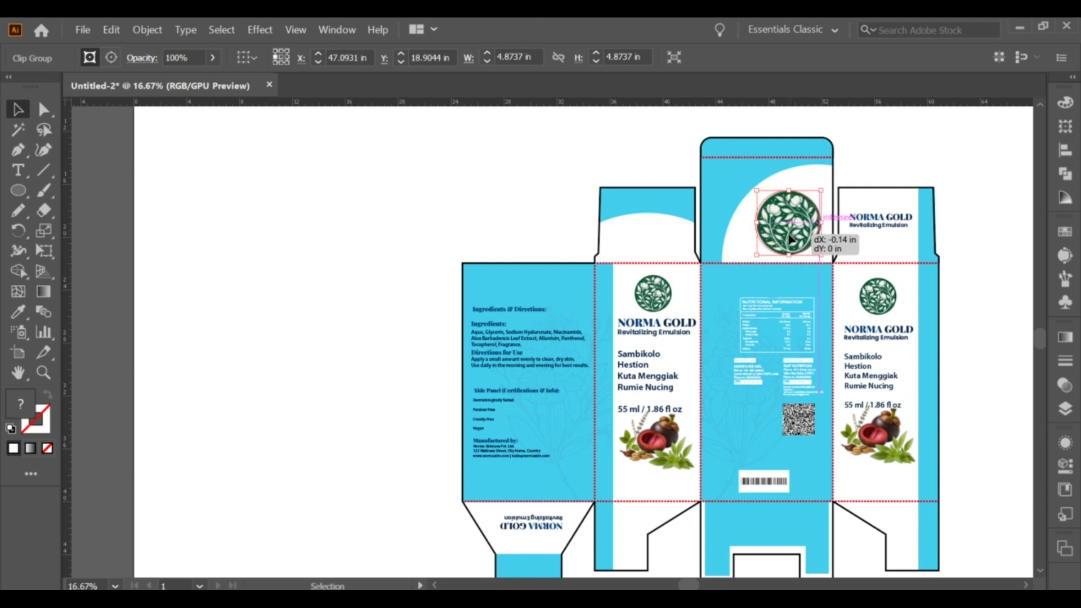
{"action": "left_click", "coordinate": [879, 180]}
{"action": "scroll", "coordinate": [876, 179], "scroll_direction": "down", "scroll_amount": 1}
{"action": "scroll", "coordinate": [876, 180], "scroll_direction": "down", "scroll_amount": 1}
{"action": "scroll", "coordinate": [862, 225], "scroll_direction": "up", "scroll_amount": 2}
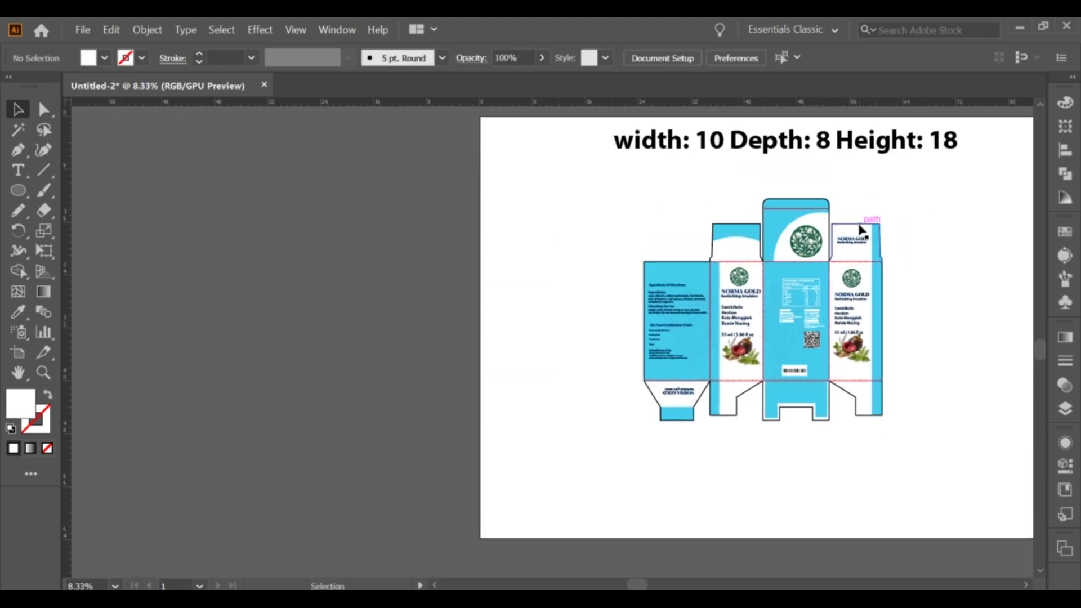
{"action": "scroll", "coordinate": [856, 260], "scroll_direction": "up", "scroll_amount": 1}
{"action": "left_click_drag", "start_coordinate": [856, 263], "coordinate": [799, 267]}
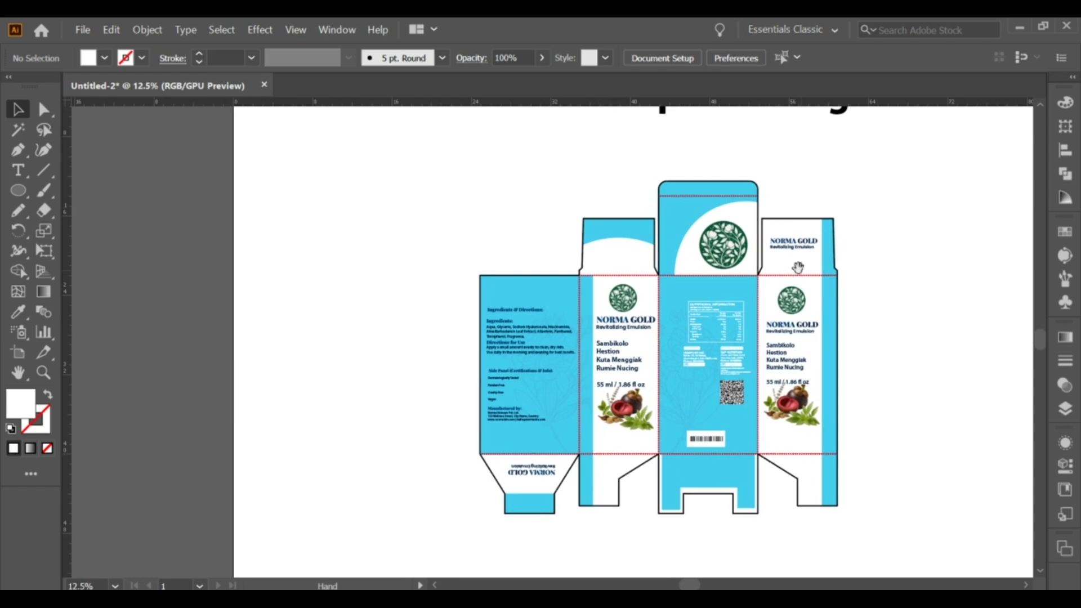
{"action": "left_click_drag", "start_coordinate": [729, 248], "coordinate": [727, 248]}
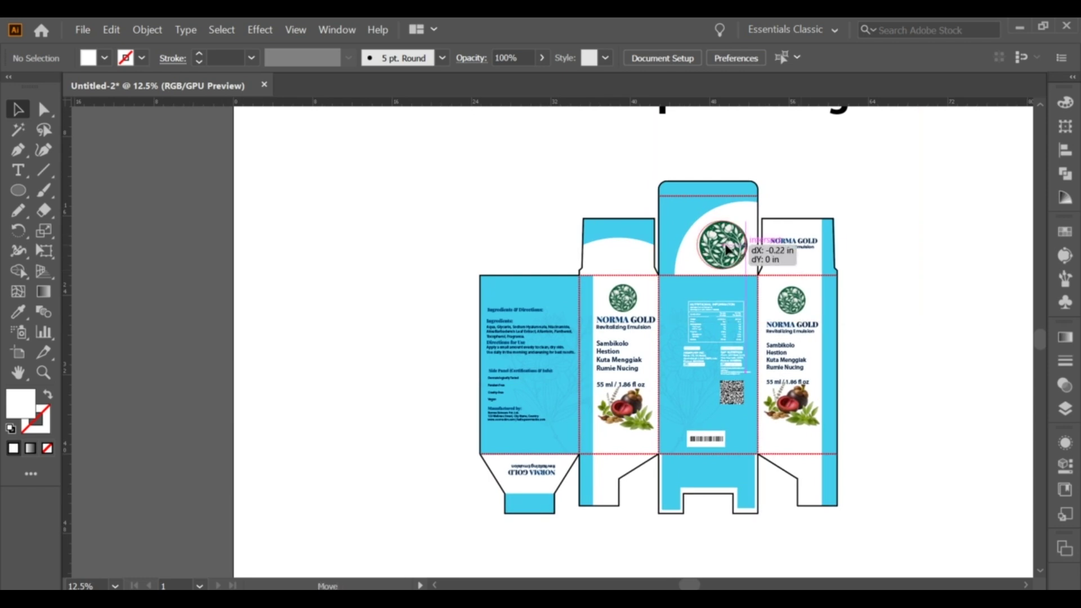
{"action": "left_click", "coordinate": [838, 197]}
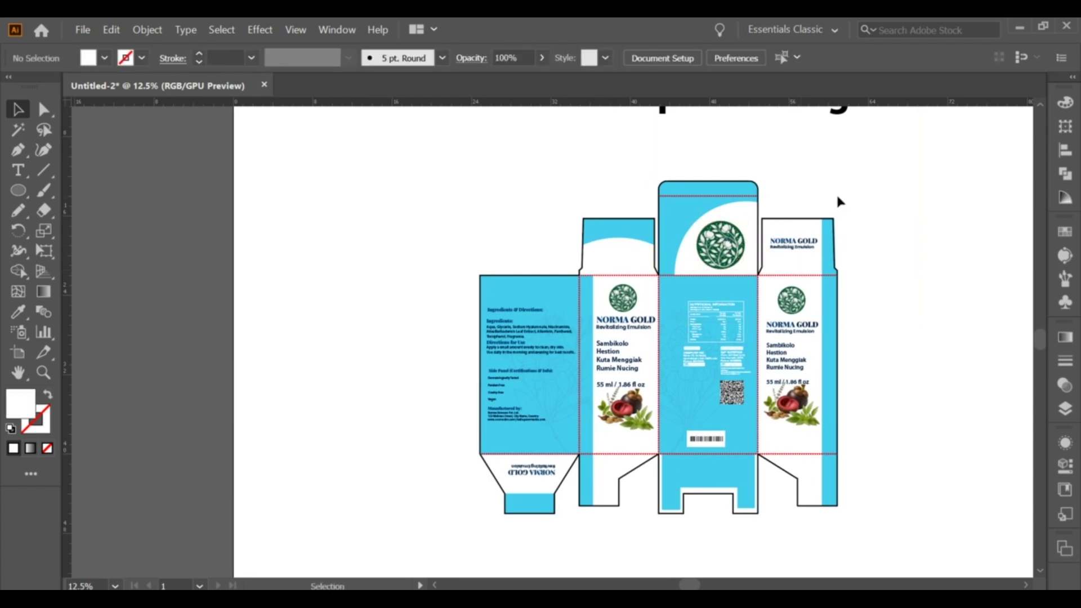
Move the dimensions title above the artboard's top edge.
{"action": "key", "text": "ctrl+0"}
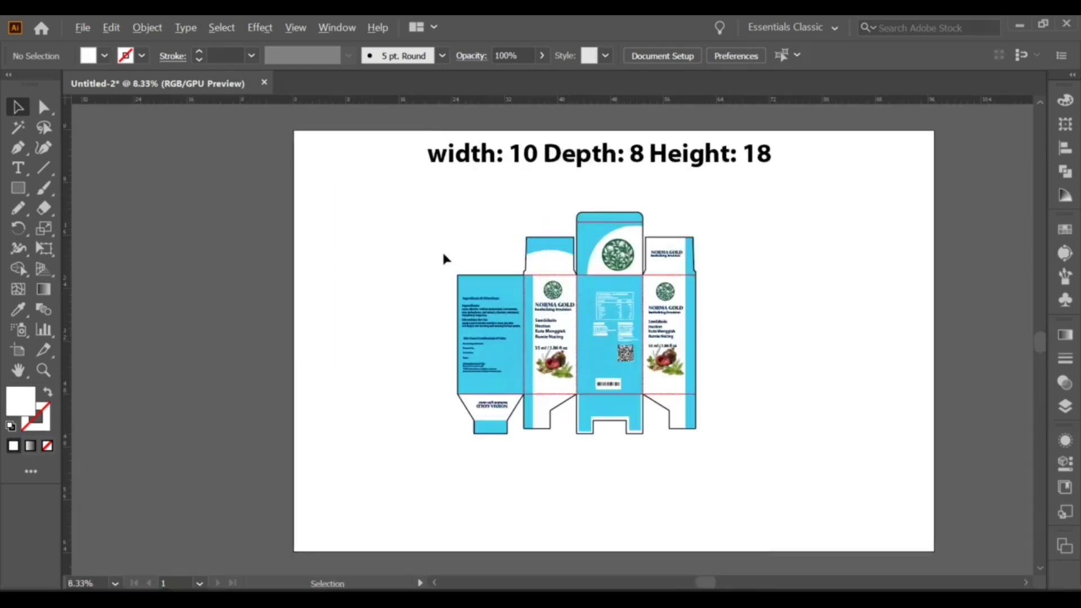
{"action": "left_click_drag", "start_coordinate": [400, 222], "coordinate": [742, 451]}
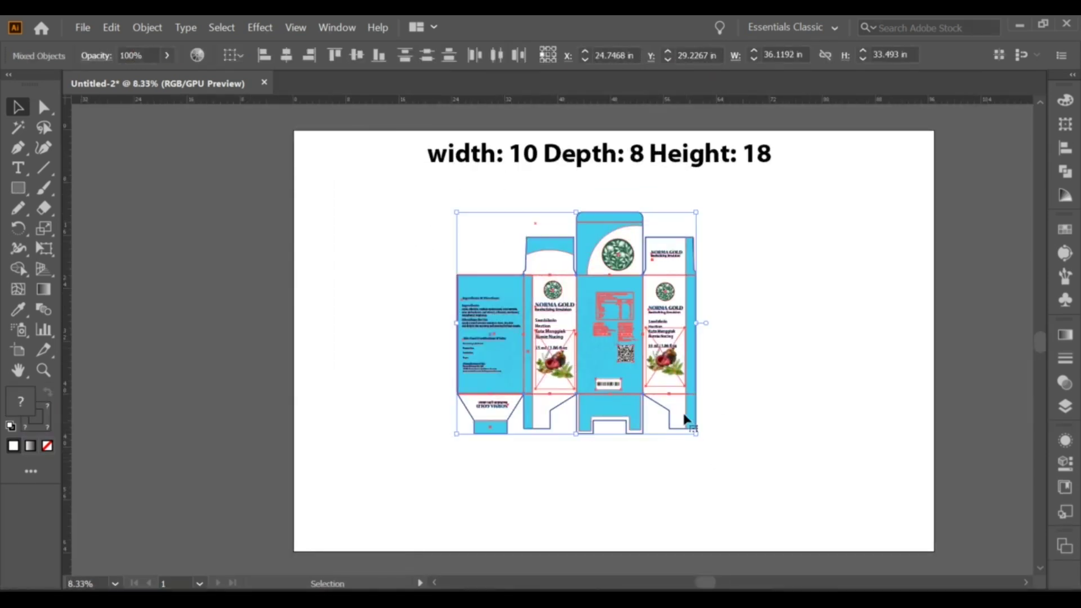
{"action": "left_click_drag", "start_coordinate": [584, 169], "coordinate": [584, 128]}
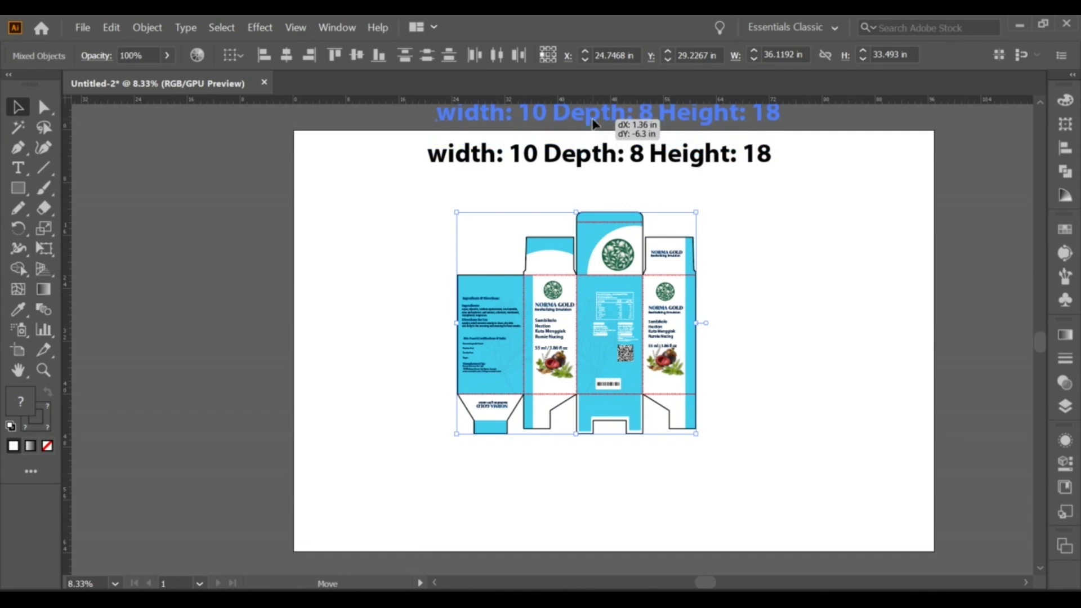
Scale up the selected dieline with its bounding-box handles.
{"action": "mouse_move", "coordinate": [343, 220]}
{"action": "left_mouse_down"}
{"action": "mouse_move", "coordinate": [748, 439]}
{"action": "mouse_move", "coordinate": [772, 505]}
{"action": "left_mouse_up"}
{"action": "left_click_drag", "start_coordinate": [675, 393], "coordinate": [735, 400]}
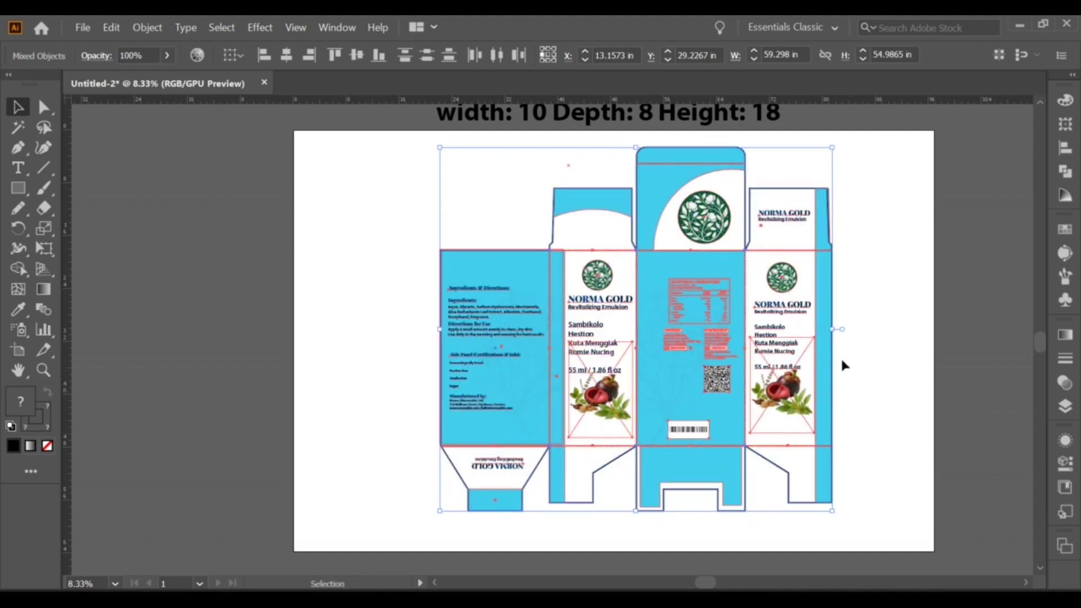
{"action": "left_click_drag", "start_coordinate": [440, 327], "coordinate": [427, 328]}
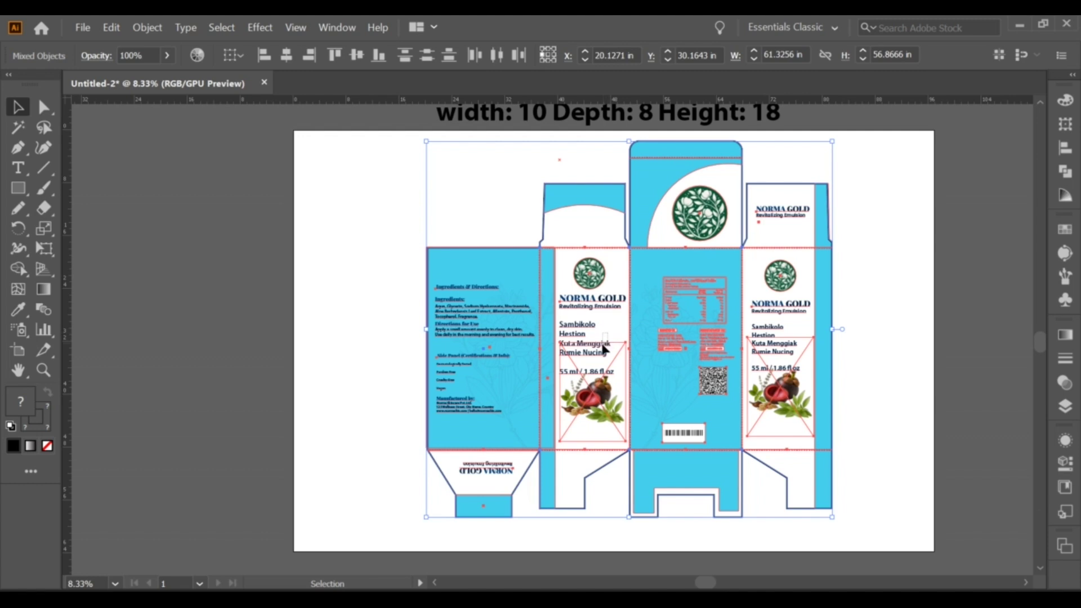
{"action": "key", "text": "ctrl+shift+a"}
{"action": "left_click", "coordinate": [641, 356]}
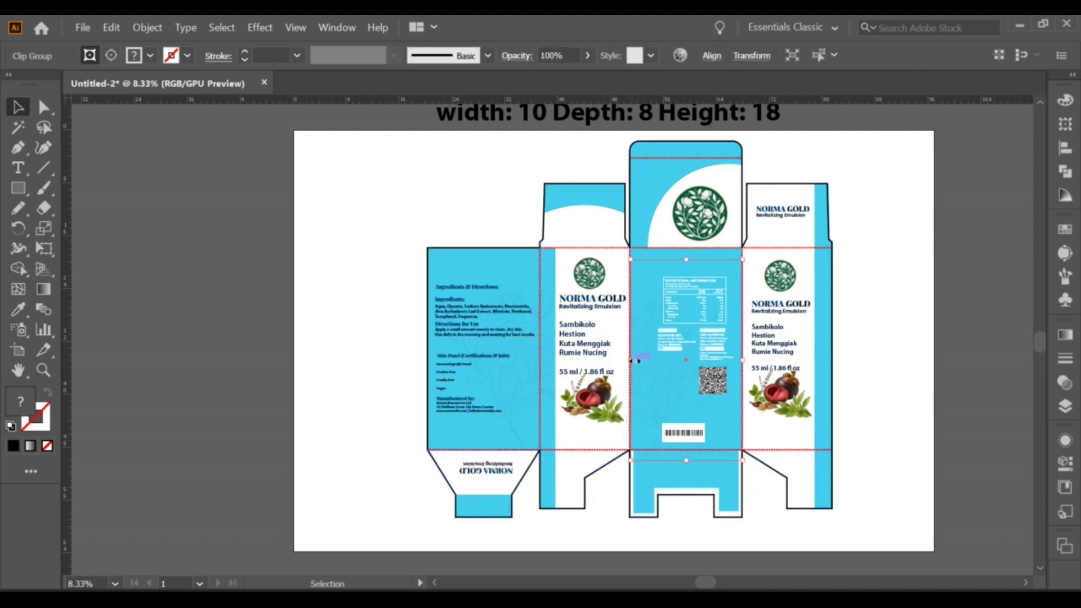
Enlarge all the box artwork further and centre it on the artboard.
{"action": "left_click_drag", "start_coordinate": [364, 151], "coordinate": [872, 532]}
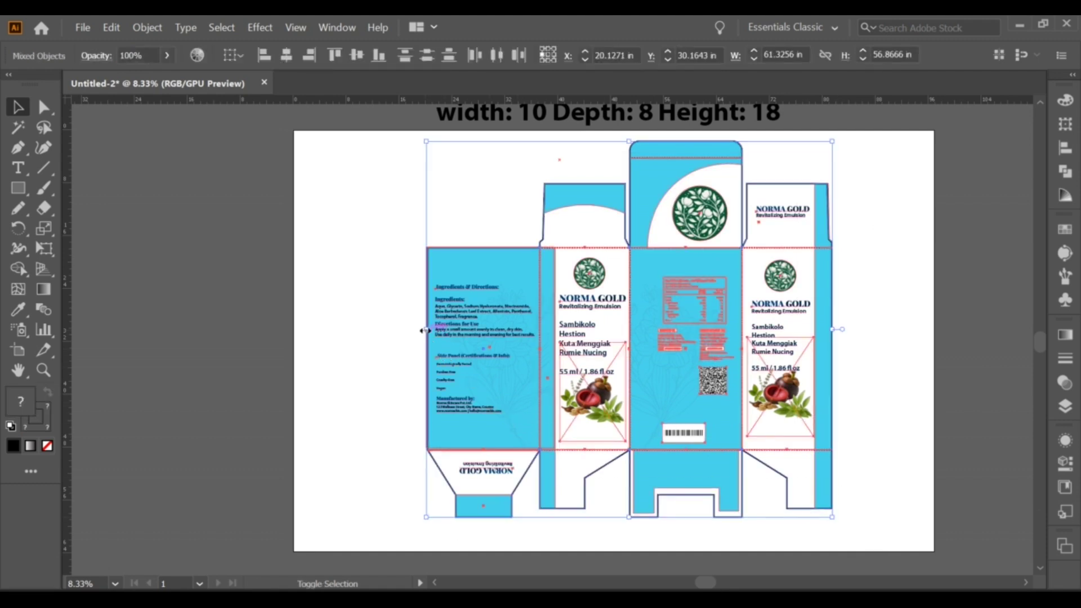
{"action": "left_click_drag", "start_coordinate": [426, 330], "coordinate": [405, 329]}
{"action": "left_click_drag", "start_coordinate": [670, 373], "coordinate": [677, 357]}
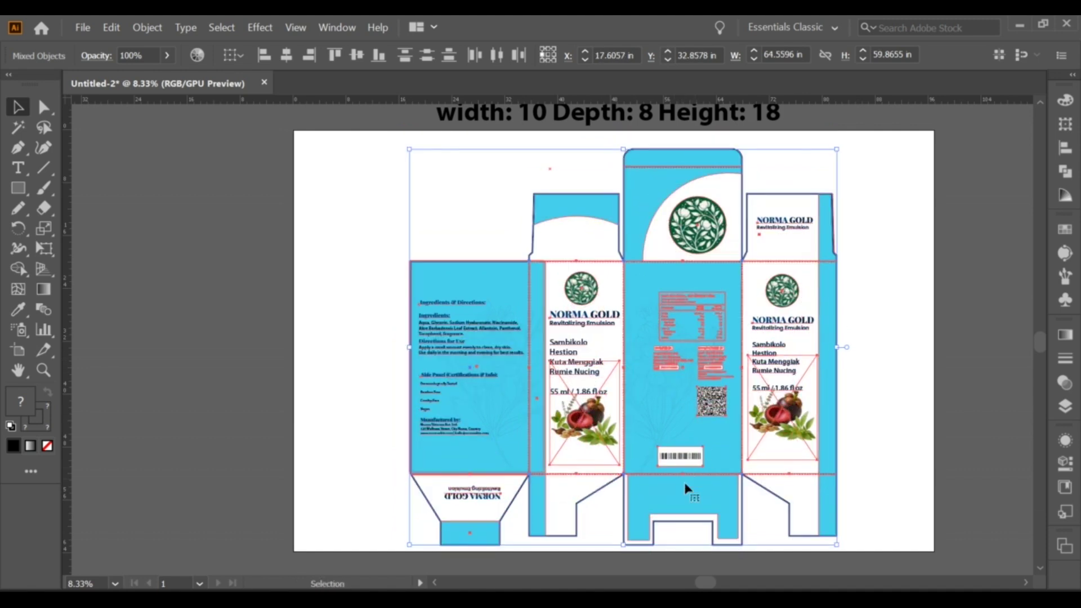
{"action": "left_click_drag", "start_coordinate": [656, 478], "coordinate": [656, 470]}
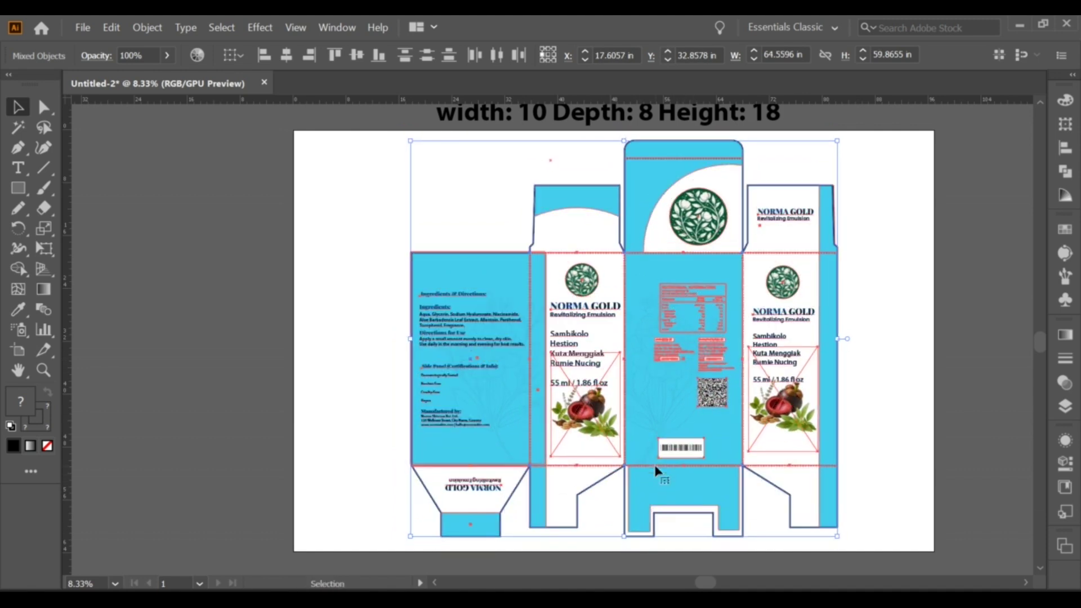
{"action": "left_click_drag", "start_coordinate": [658, 329], "coordinate": [645, 330]}
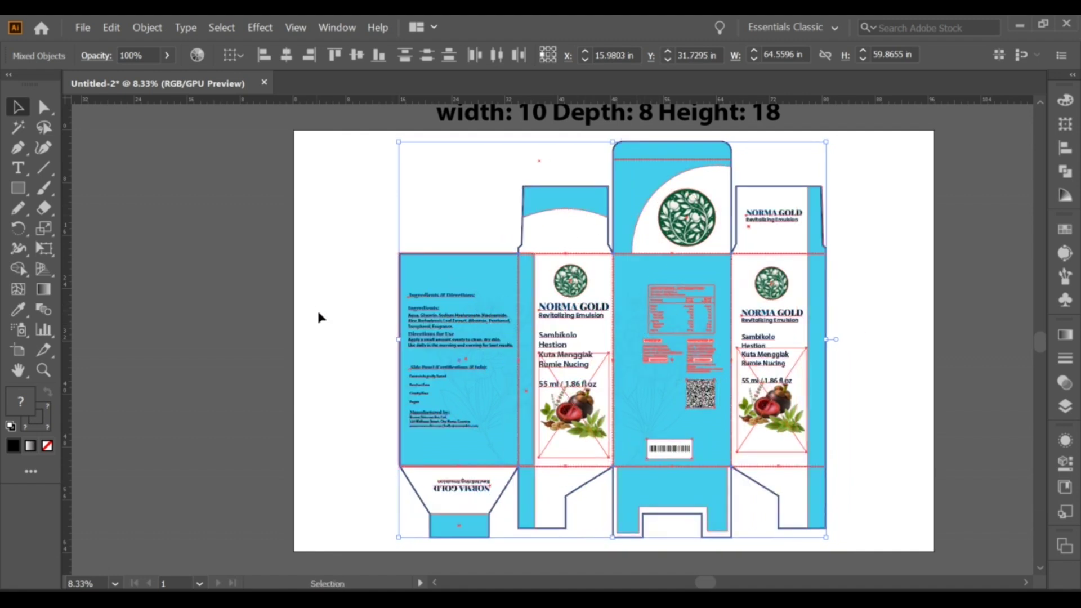
{"action": "left_click_drag", "start_coordinate": [467, 367], "coordinate": [449, 361]}
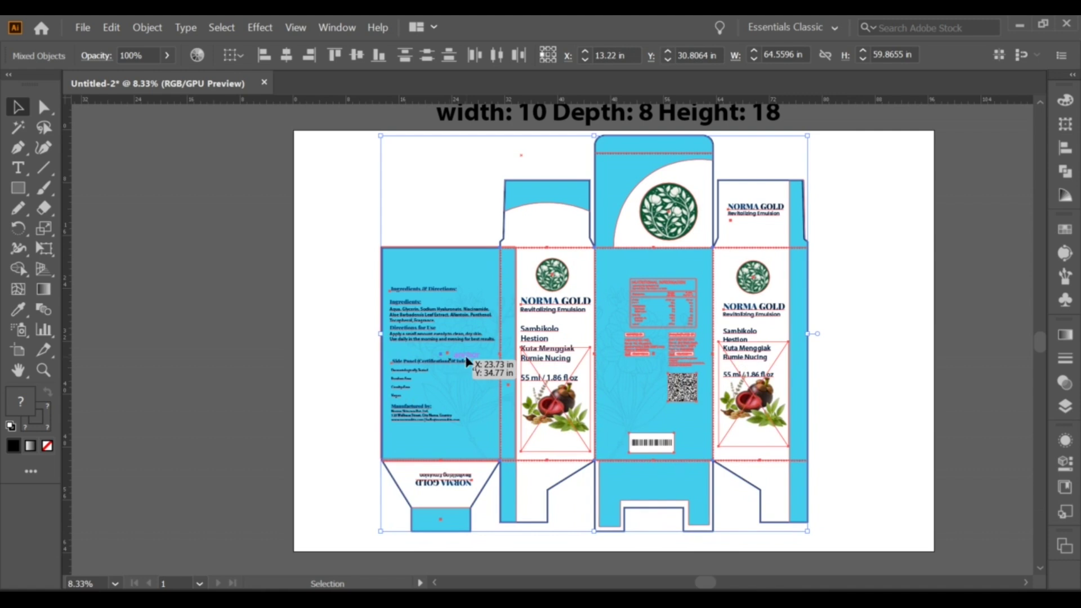
{"action": "left_click_drag", "start_coordinate": [467, 362], "coordinate": [467, 370]}
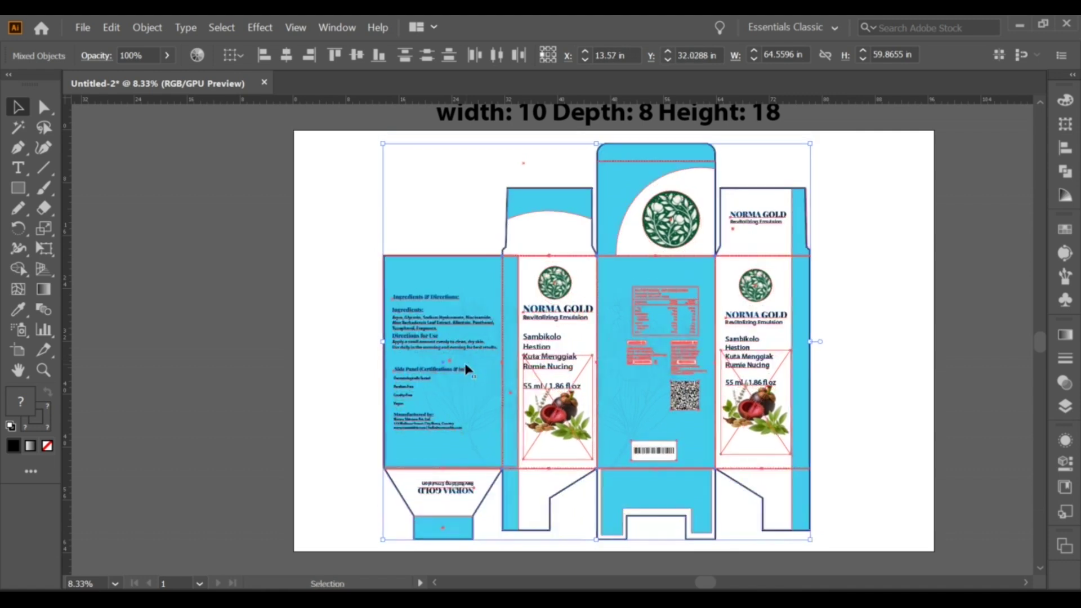
{"action": "left_click", "coordinate": [169, 335]}
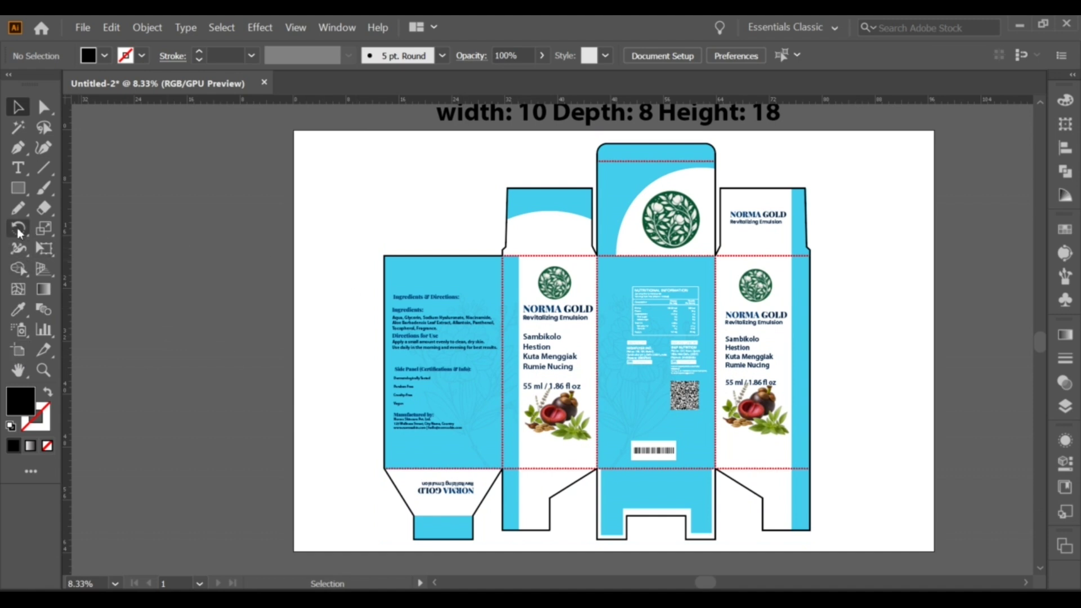
Draw an artboard-sized rectangle, send it behind the dieline, and fill it light grey.
{"action": "left_click", "coordinate": [18, 190]}
{"action": "mouse_move", "coordinate": [289, 129]}
{"action": "left_mouse_down"}
{"action": "mouse_move", "coordinate": [916, 564]}
{"action": "mouse_move", "coordinate": [933, 547]}
{"action": "left_mouse_up"}
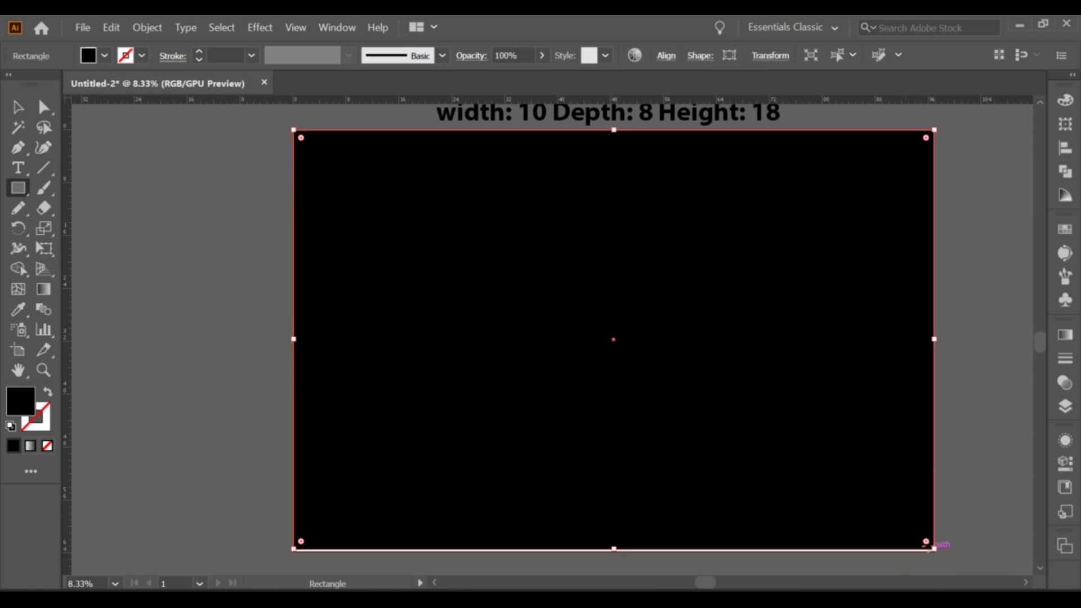
{"action": "right_click", "coordinate": [648, 305]}
{"action": "mouse_move", "coordinate": [688, 522]}
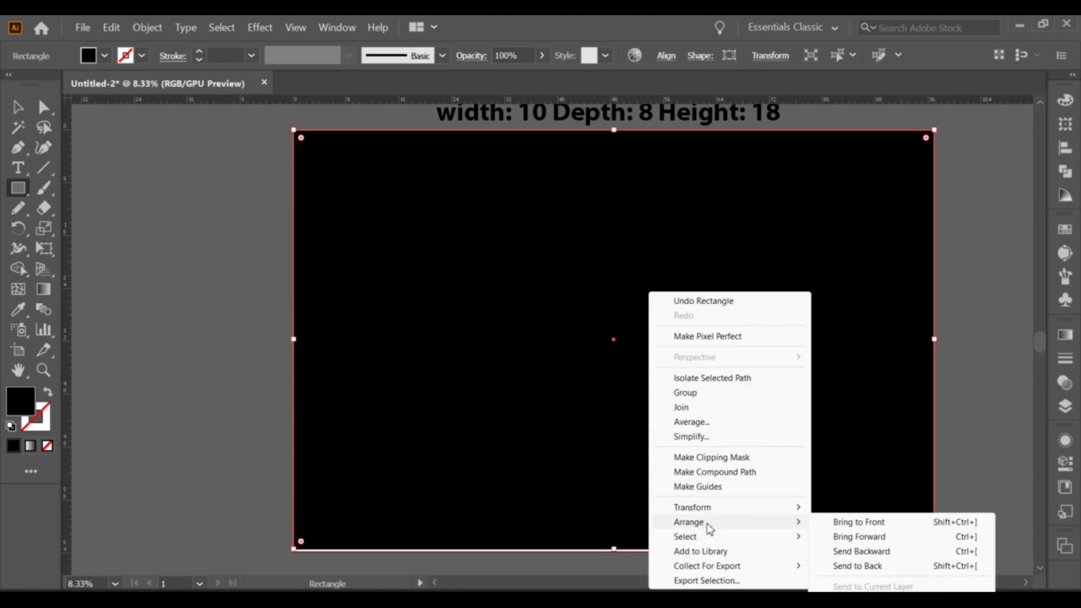
{"action": "left_click", "coordinate": [852, 565]}
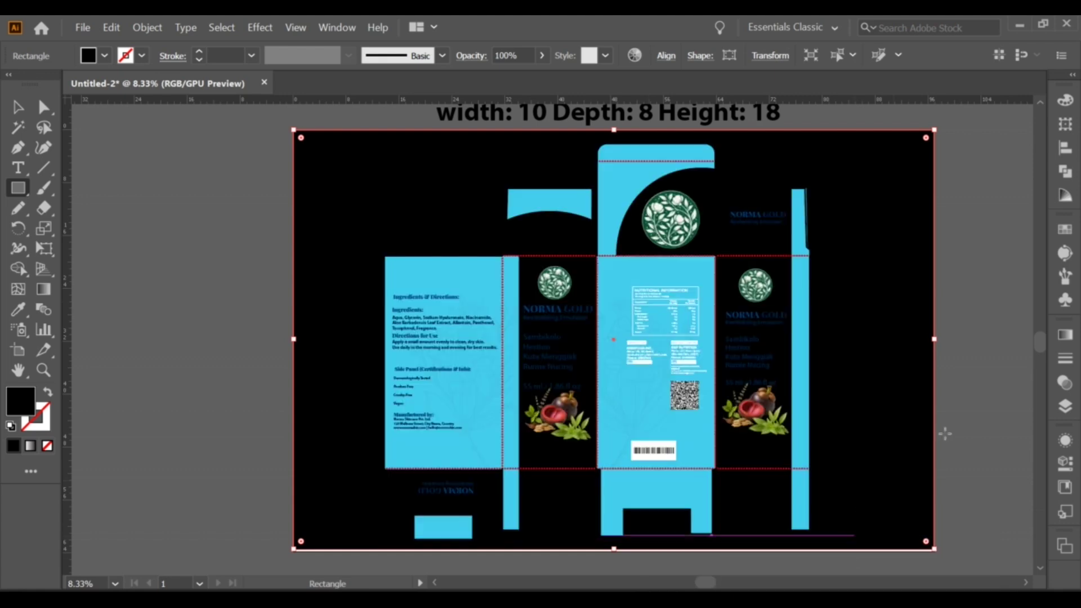
{"action": "left_click", "coordinate": [1063, 231]}
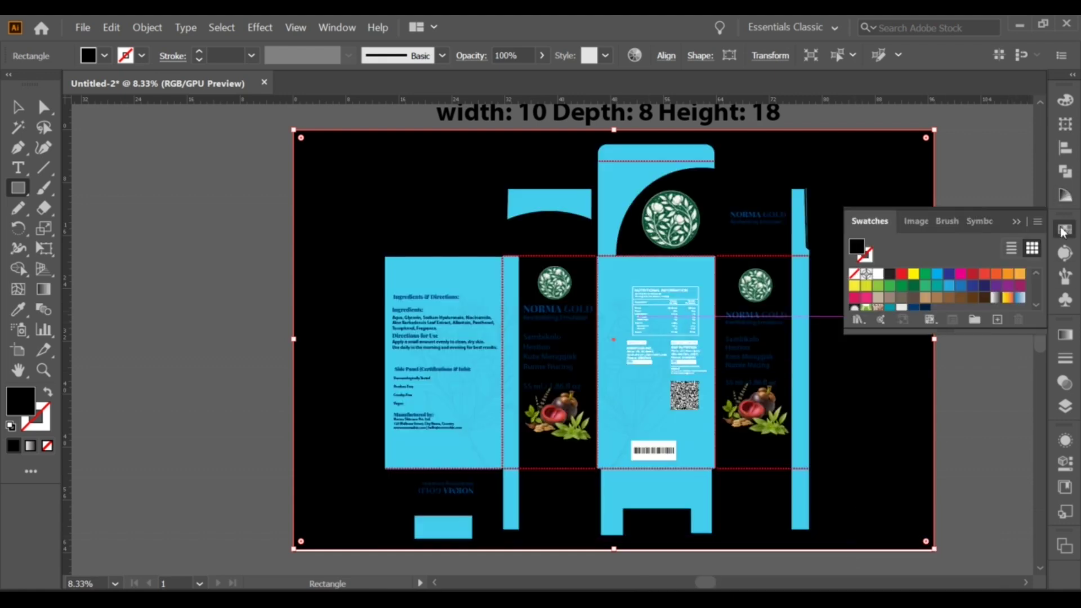
{"action": "left_click", "coordinate": [902, 308]}
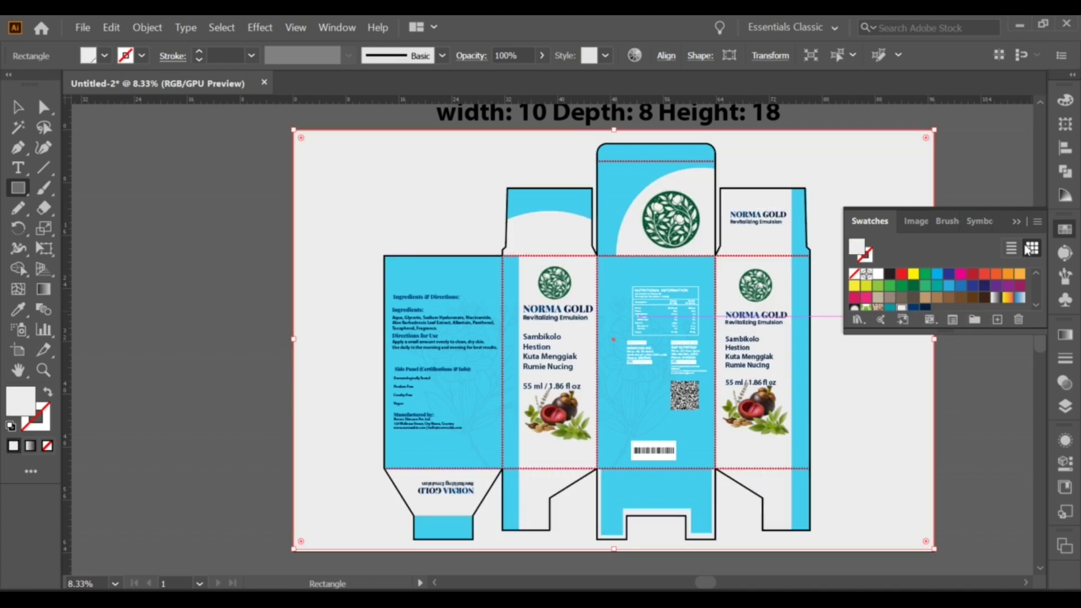
{"action": "left_click", "coordinate": [1015, 223]}
{"action": "left_click", "coordinate": [16, 108]}
{"action": "left_click", "coordinate": [153, 185]}
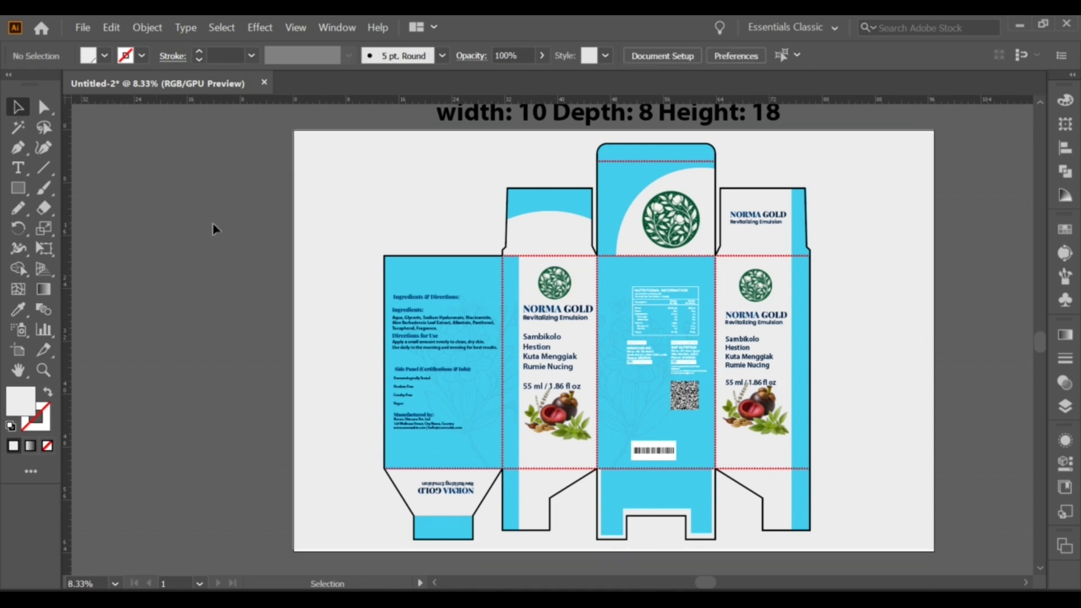